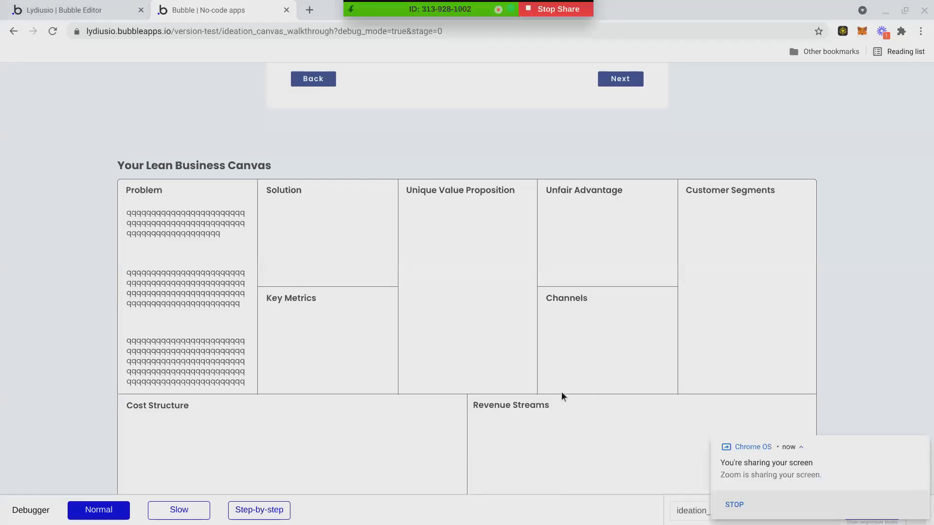
Dismiss the system notification and look over the Problem fields in the preview.
scroll(534, 384, up, 2)
scroll(534, 385, up, 4)
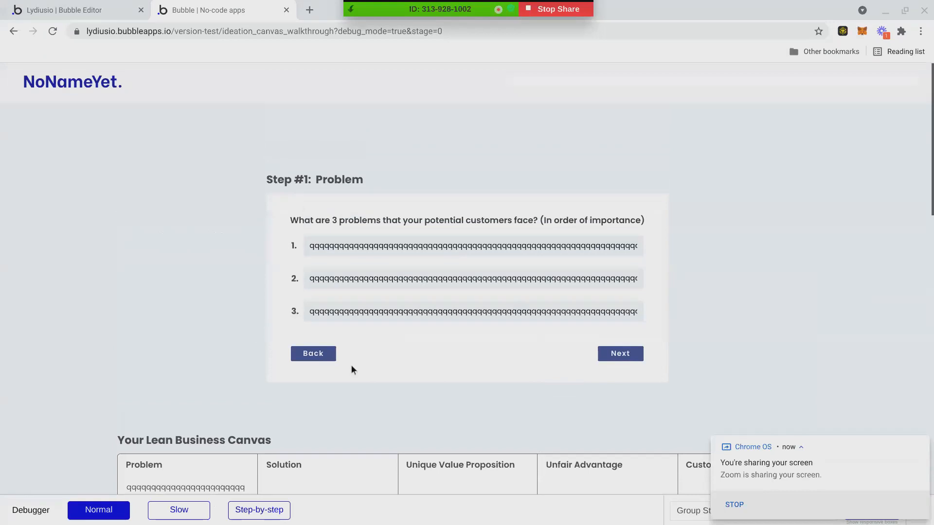
click(922, 445)
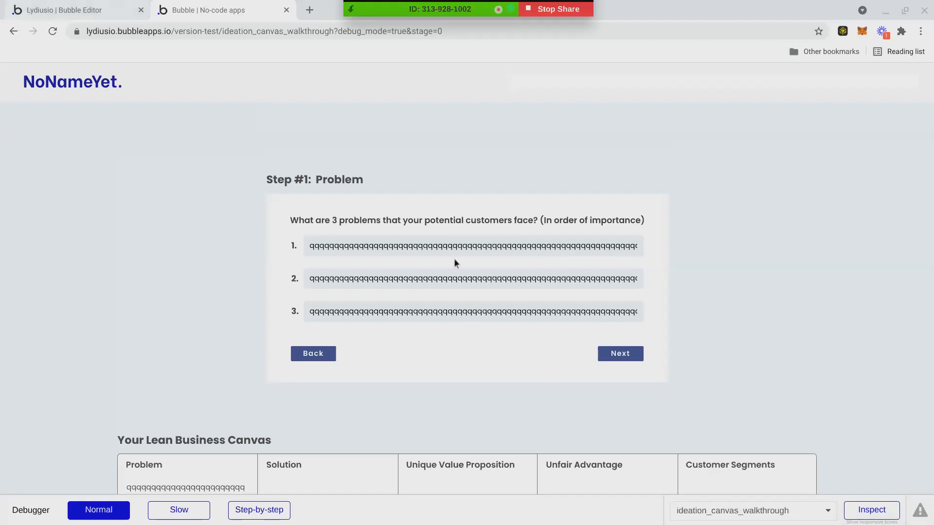
click(508, 313)
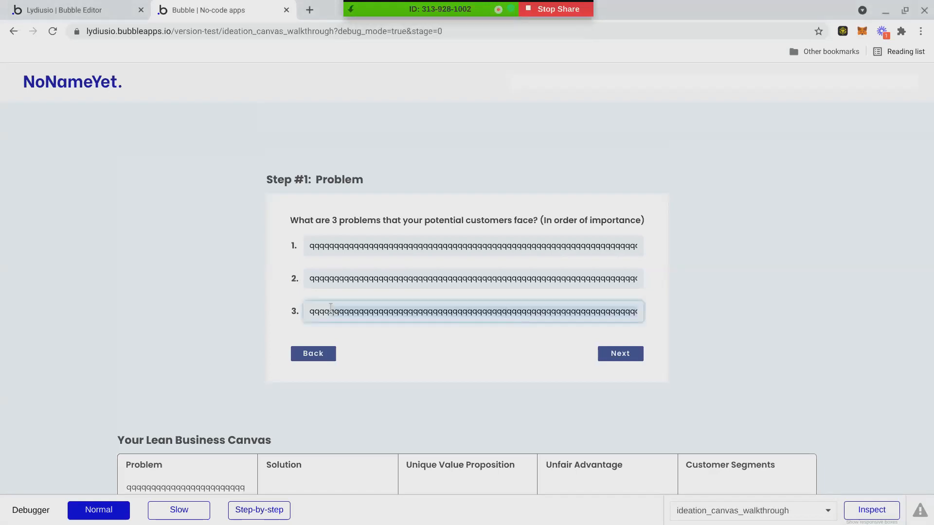
scroll(363, 322, down, 6)
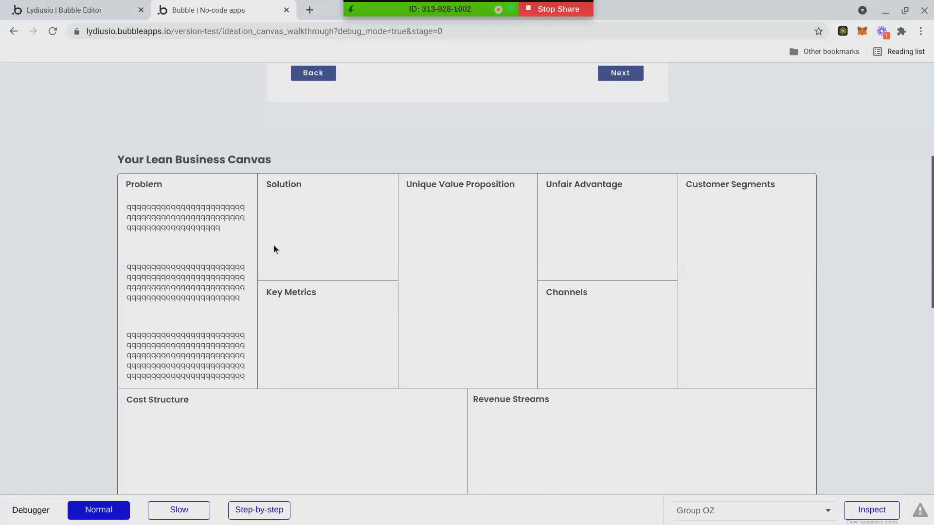
scroll(384, 296, down, 1)
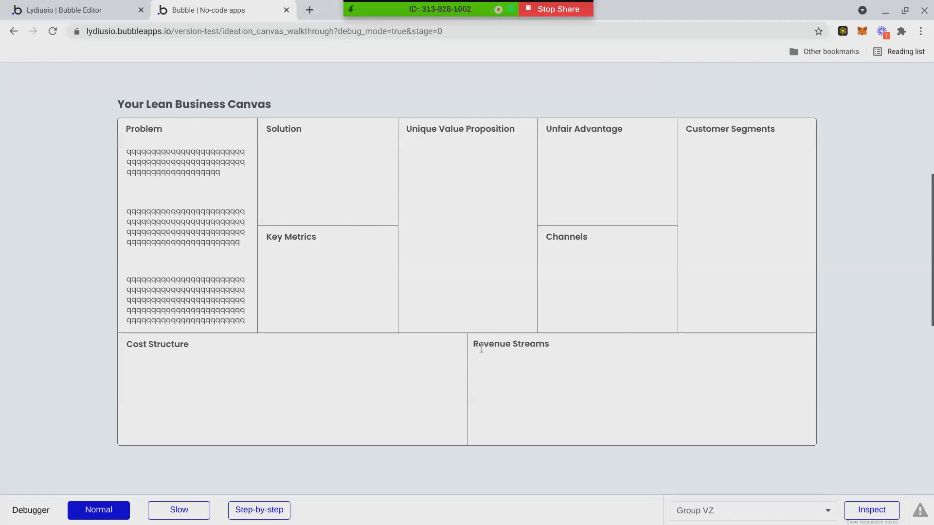
scroll(329, 316, up, 1)
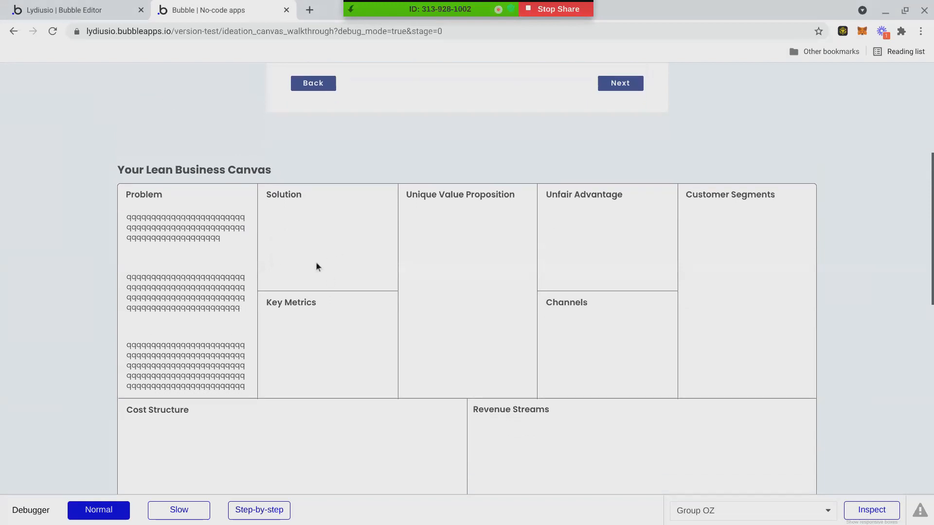
scroll(344, 235, up, 1)
scroll(343, 235, up, 4)
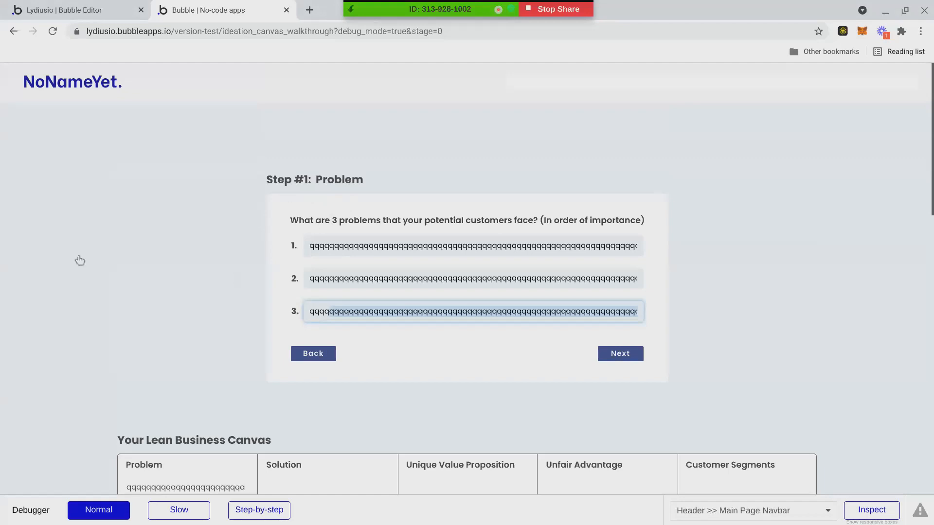
scroll(370, 294, down, 4)
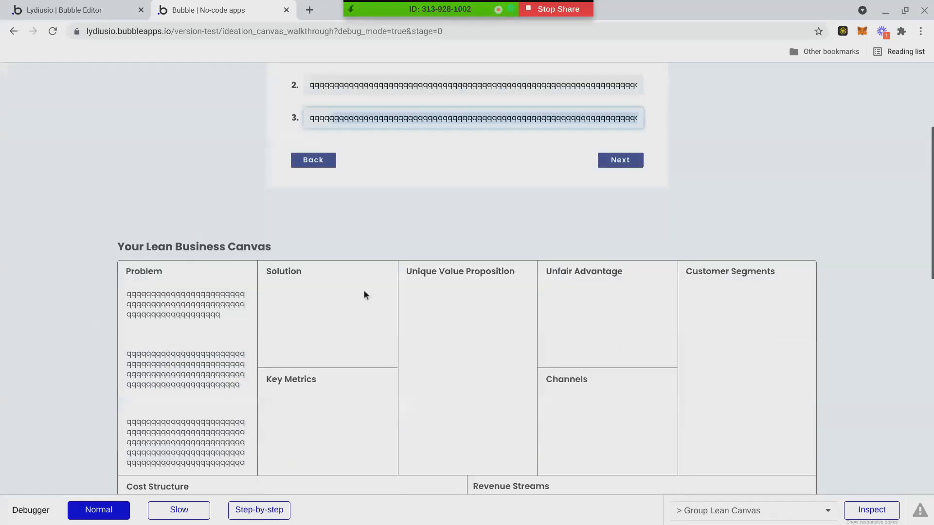
scroll(360, 263, up, 1)
drag(313, 169, 306, 264)
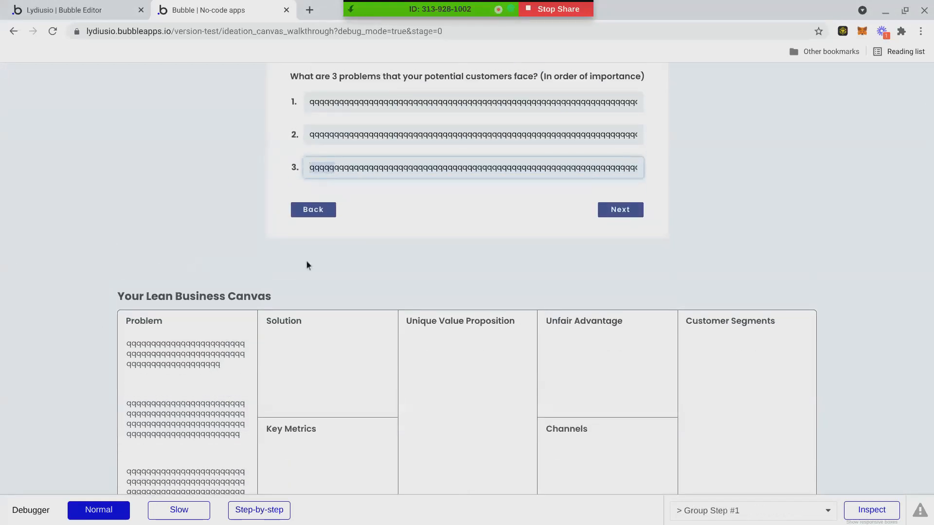
scroll(306, 265, down, 1)
scroll(313, 146, up, 2)
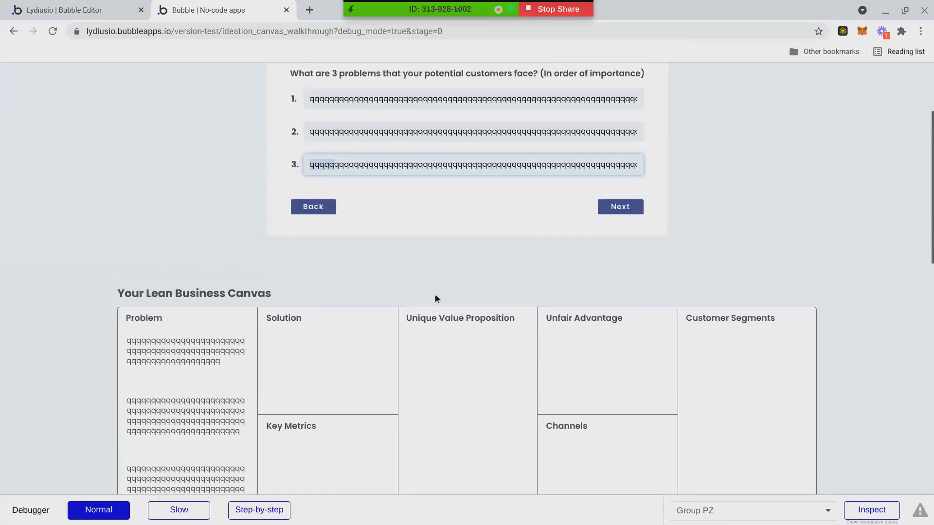
Select the problem entries' text, finishing with the caret in the third problem field.
double_click(336, 187)
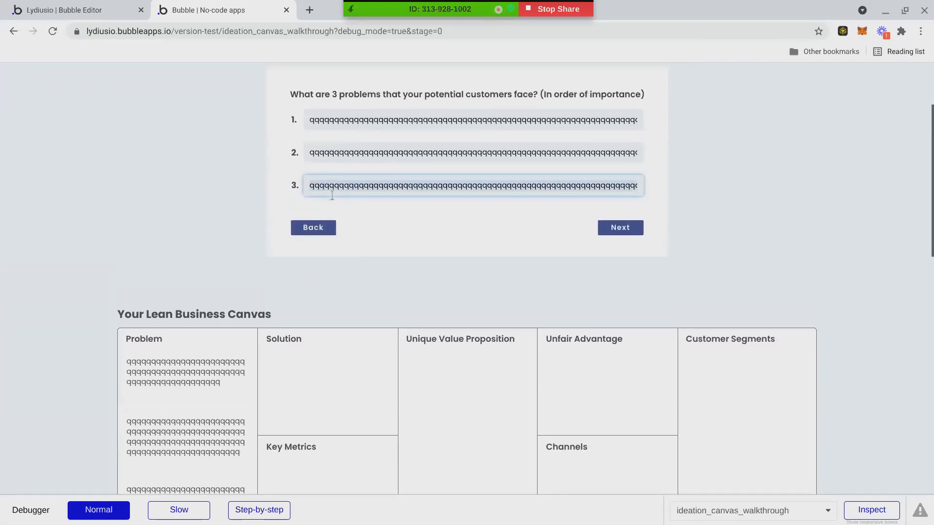
drag(290, 95, 530, 103)
click(406, 129)
click(327, 121)
double_click(314, 120)
click(329, 160)
click(386, 186)
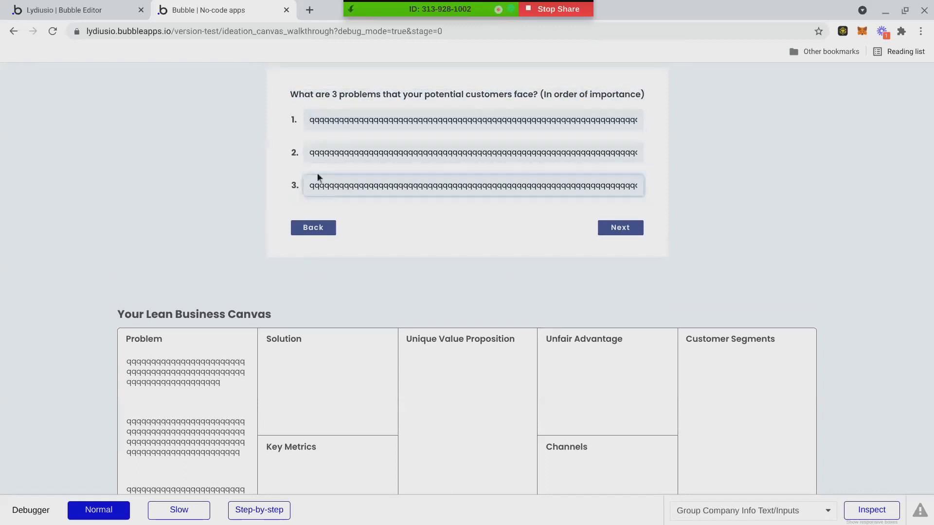
Append a long run of q's to the third problem and check the canvas layout.
scroll(203, 290, down, 2)
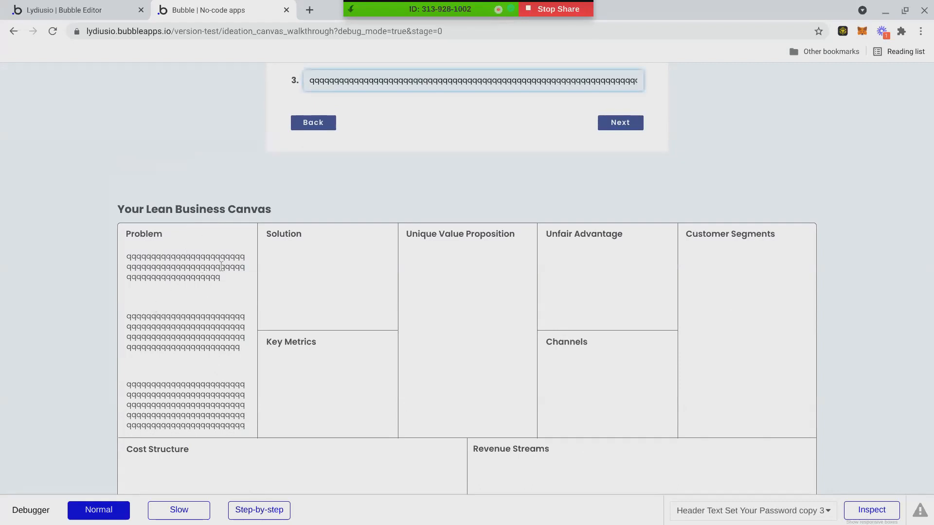
scroll(329, 158, up, 1)
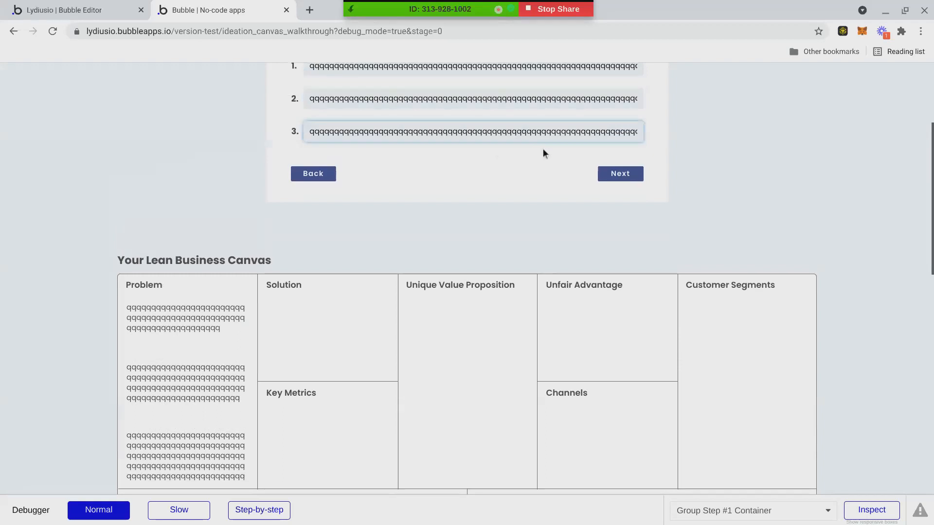
scroll(417, 250, down, 1)
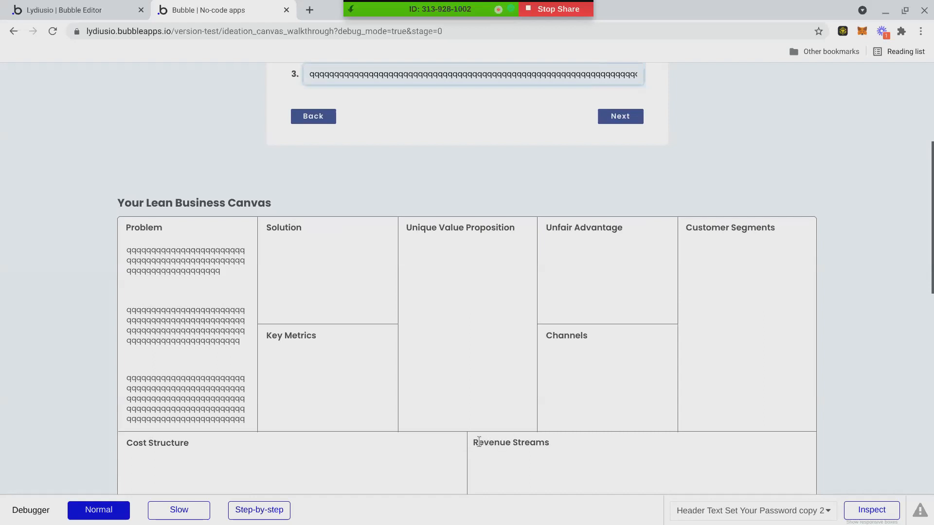
text(qqqqqqqqqqqqqqq)
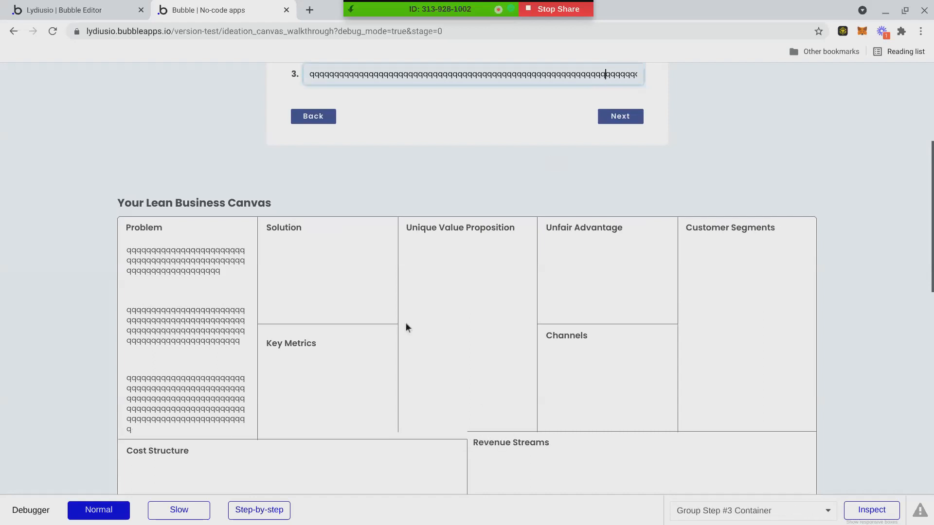
text(qqqqqqqqqqqqq)
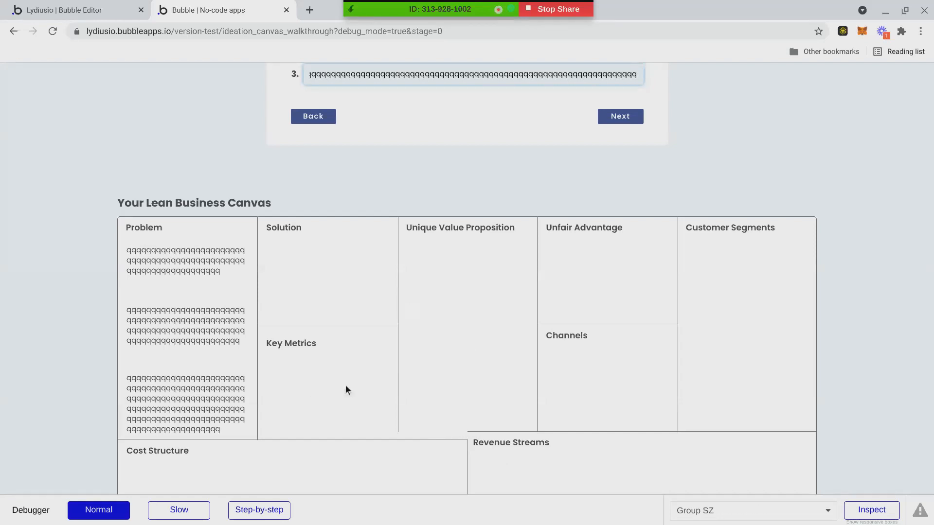
text(q)
scroll(317, 370, down, 2)
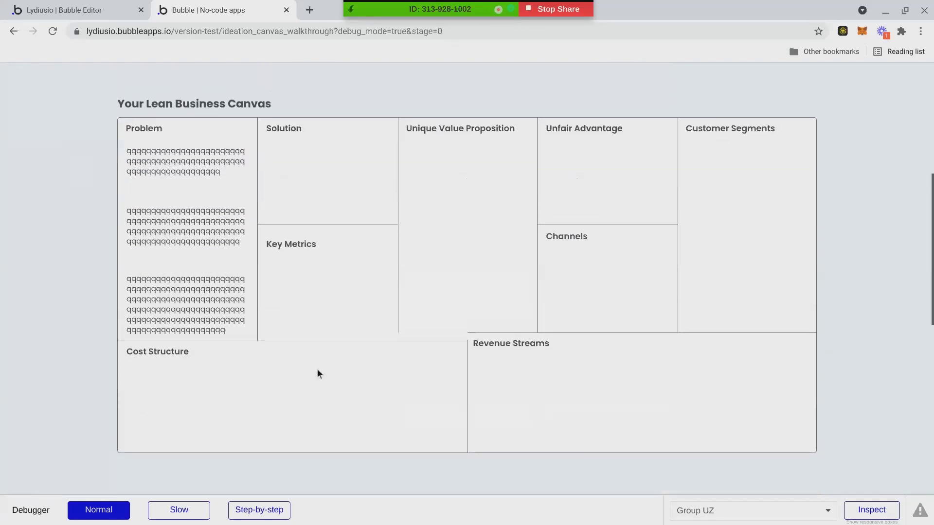
scroll(321, 370, up, 1)
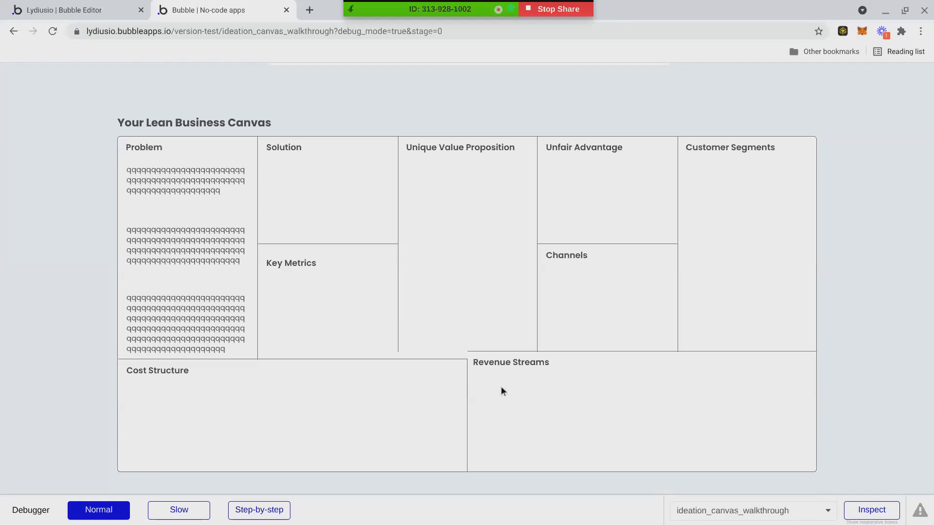
Wrap Cost Structure and Revenue Streams in a new group, then reload the preview.
click(80, 9)
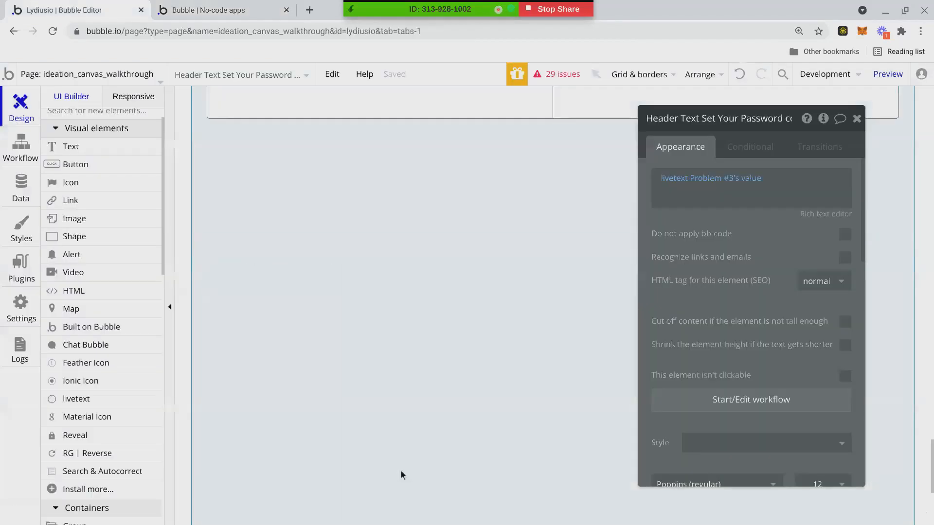
scroll(388, 390, up, 1)
click(565, 277)
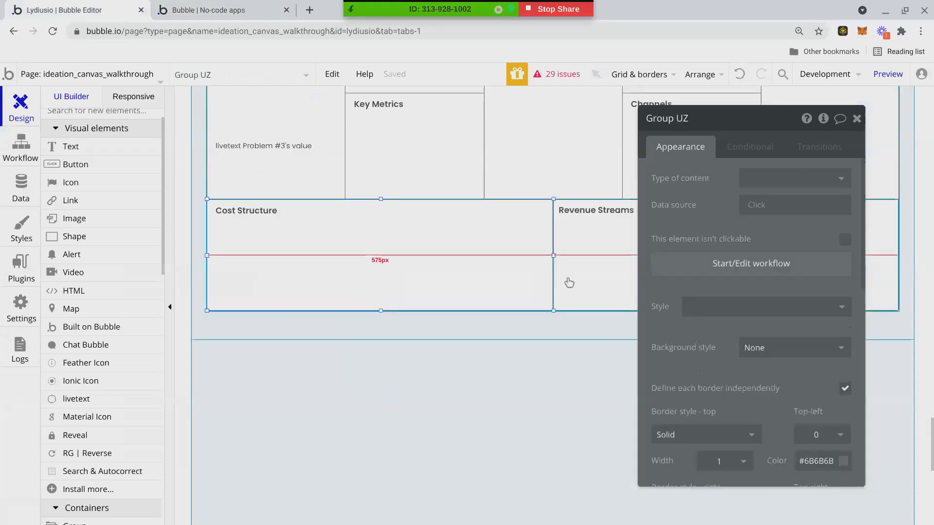
shift+click(568, 279)
right_click(568, 278)
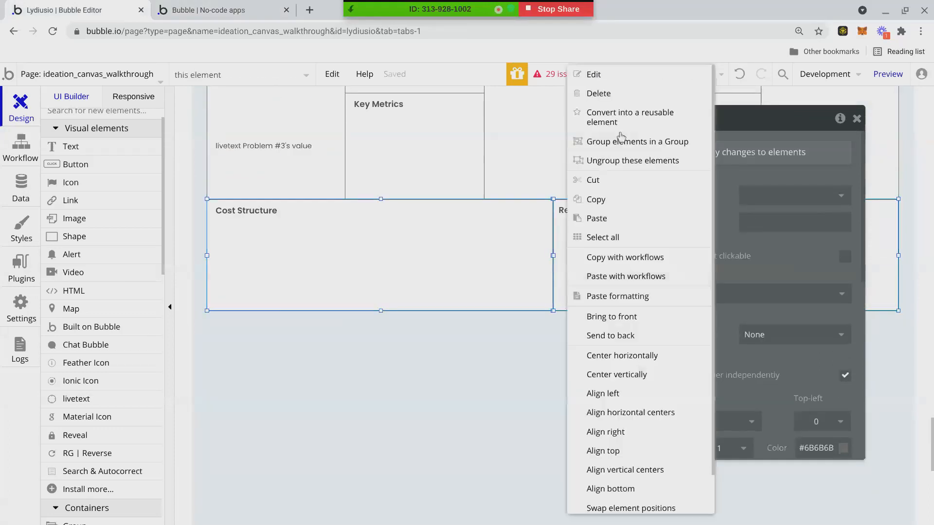
click(615, 145)
click(250, 6)
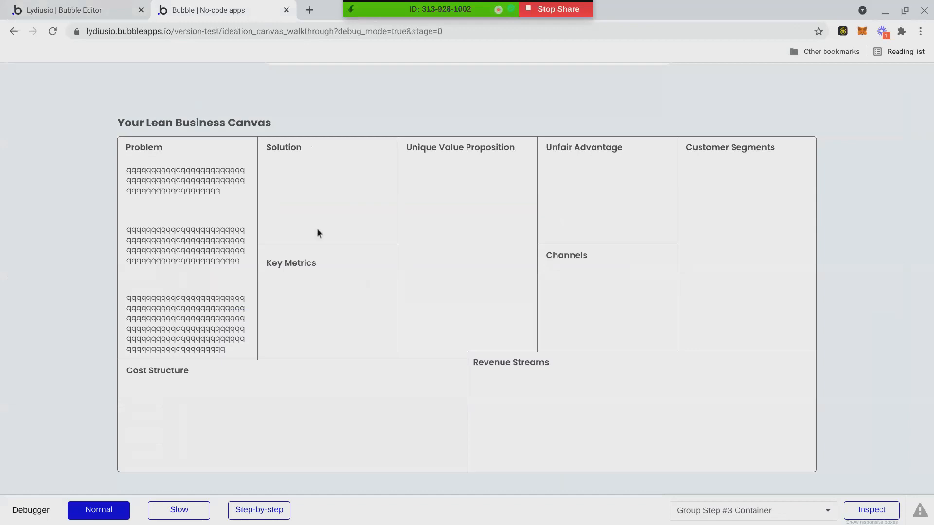
click(365, 79)
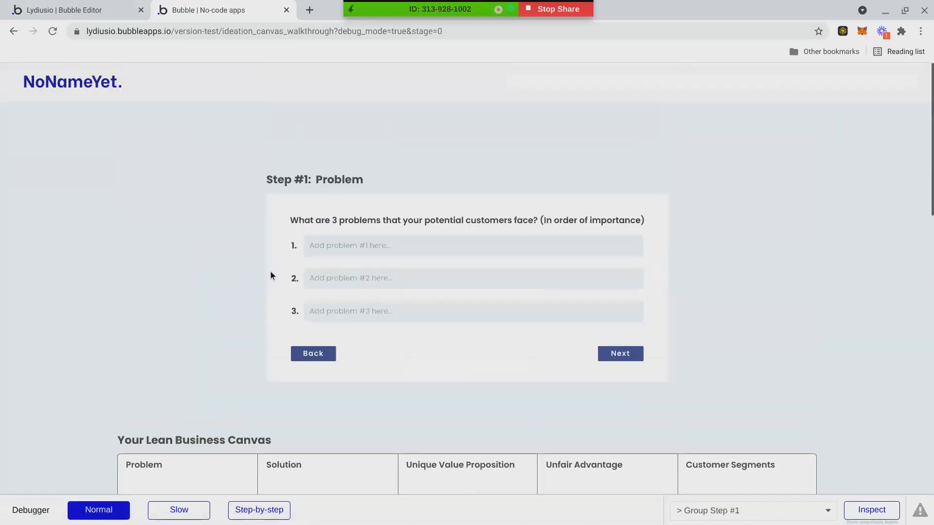
Fill the problem fields of Step #1 with long strings of q's.
text(qqqqqqqqqqqqqqqqqqqqqqq)
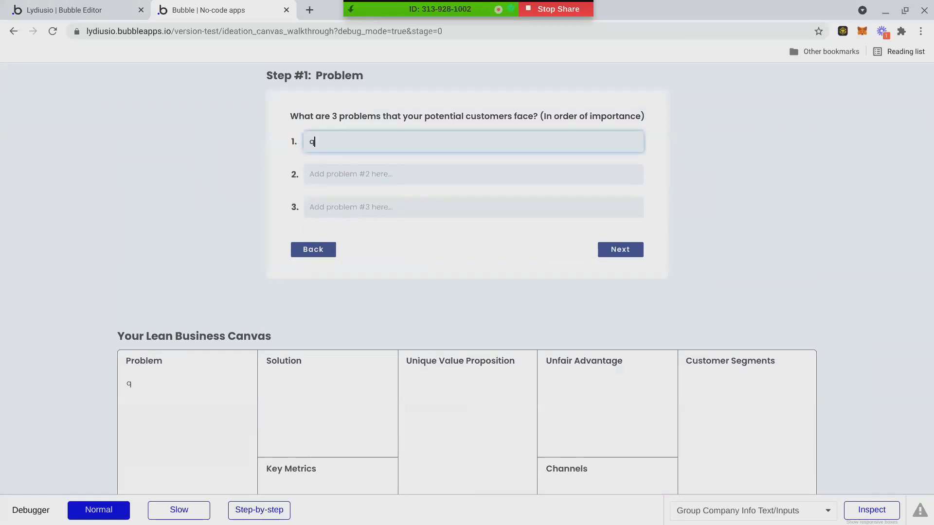
scroll(376, 200, down, 2)
text(qqqqqqqqqqqqqqqqqqqqqqqqqqqqqqqq)
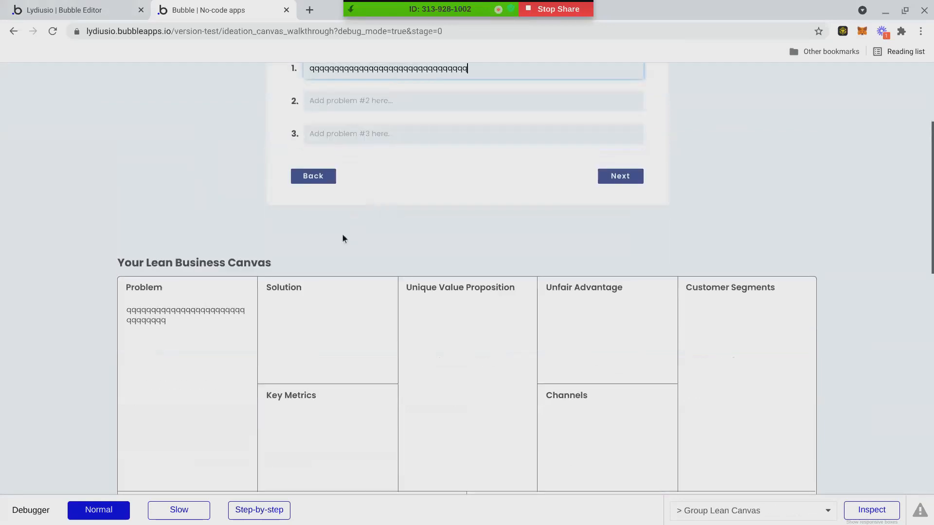
text(qqqqqqqqqqqqqqqqqqqqqqqqqqqqqqqq)
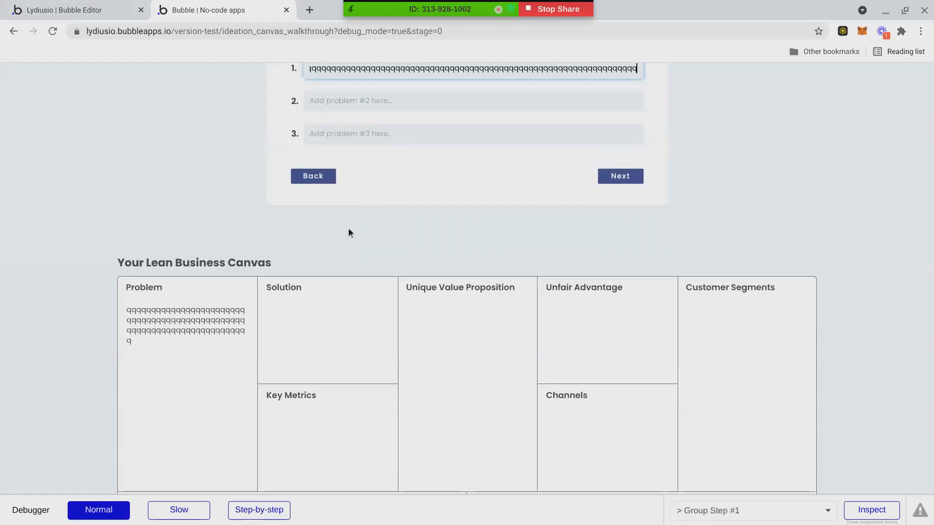
scroll(378, 146, down, 1)
click(372, 90)
text(q)
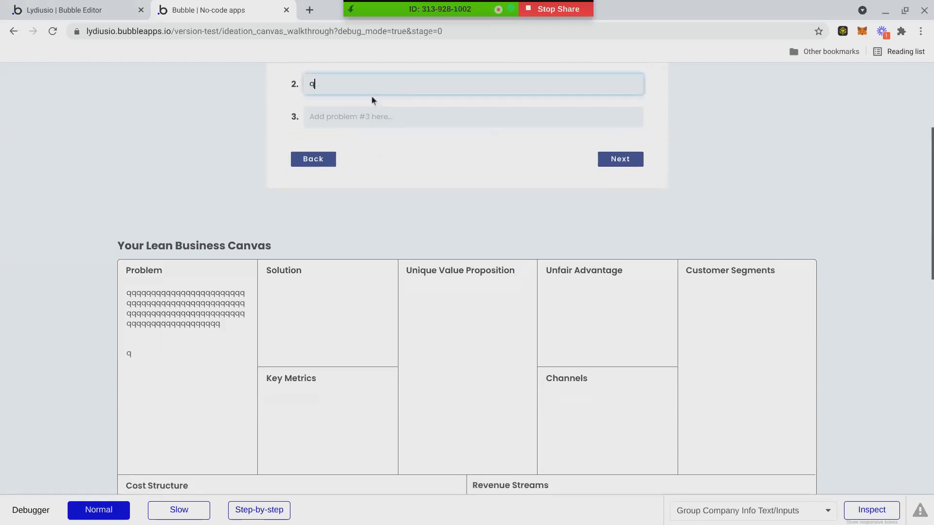
text(qqqqqqqqqqqqqqqqqqqqqqqqqqqqqqqqqqqqqqqqqqqqqqqqqqqqqqqqqqqqqqqqqqqqqqqqqqqqqqqqqqqqqqqqqqqqqqqqqqqqqqqqqqqqqqqqqq)
click(371, 116)
text(qqqqqqqqqqqqqqqqqqqqqqqqqqqqqqqqqqqqqqqqqqqqqqqqqqqqqqqqqqqqqqqqqqqqqqqqqqqqqqqqqqqqqqqqqqqqqqqqqqqqqqqqqqqqqqqqqqq)
Scroll the canvas to confirm Cost Structure and Revenue Streams stay aligned.
scroll(393, 208, down, 4)
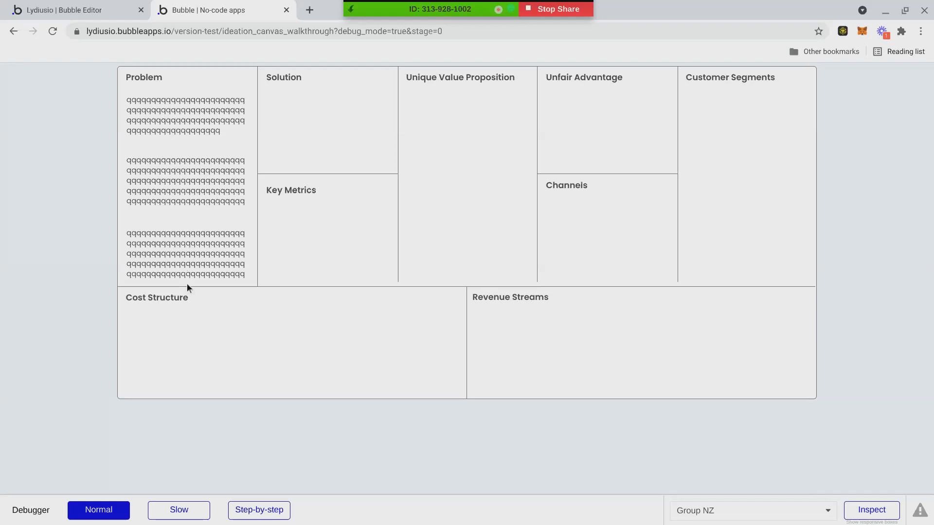
scroll(251, 161, up, 1)
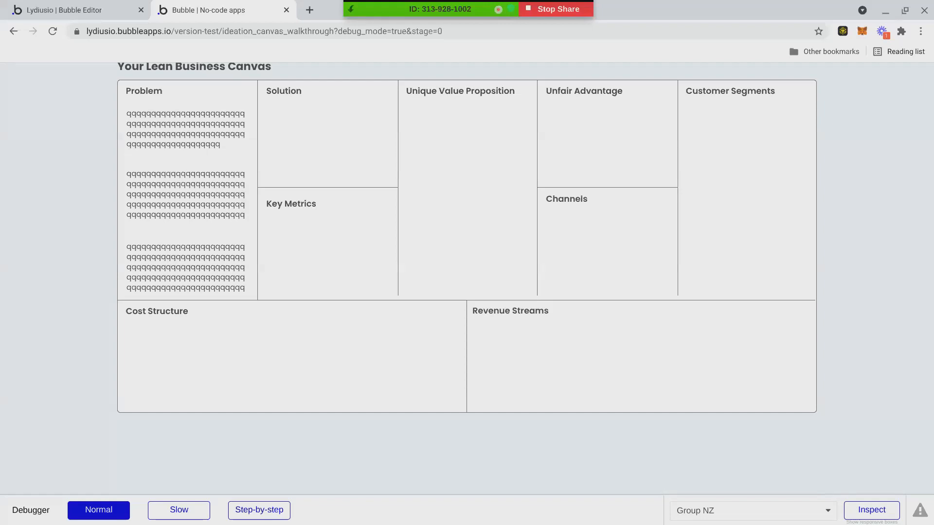
scroll(253, 164, up, 1)
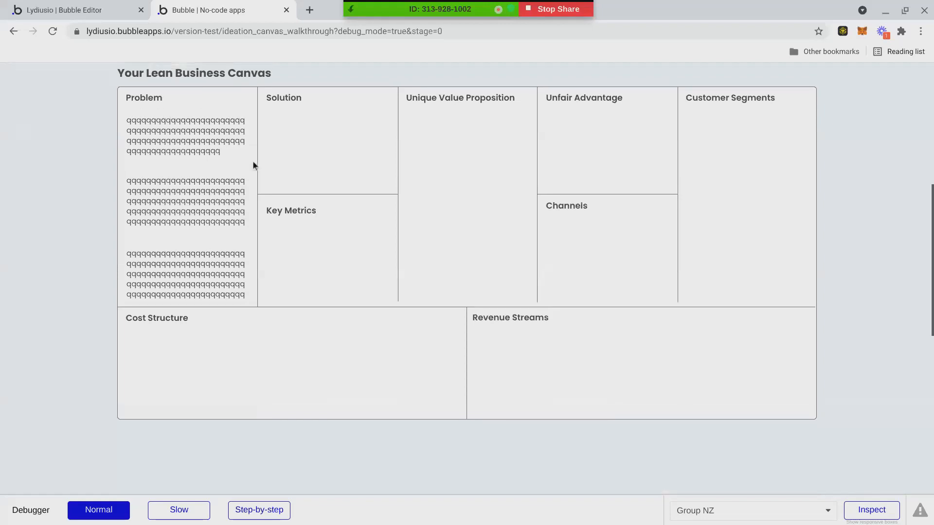
scroll(253, 162, up, 1)
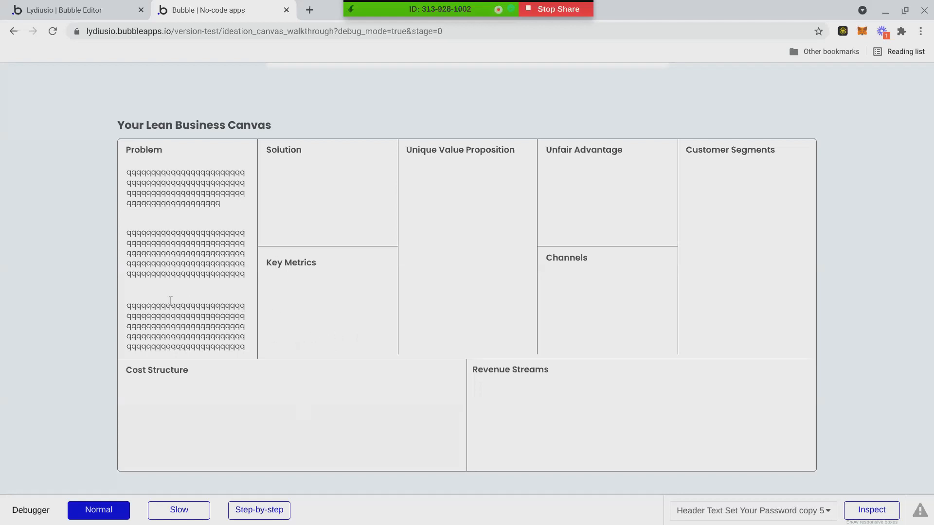
scroll(171, 299, down, 1)
scroll(171, 299, up, 1)
scroll(170, 298, down, 1)
scroll(170, 298, down, 1)
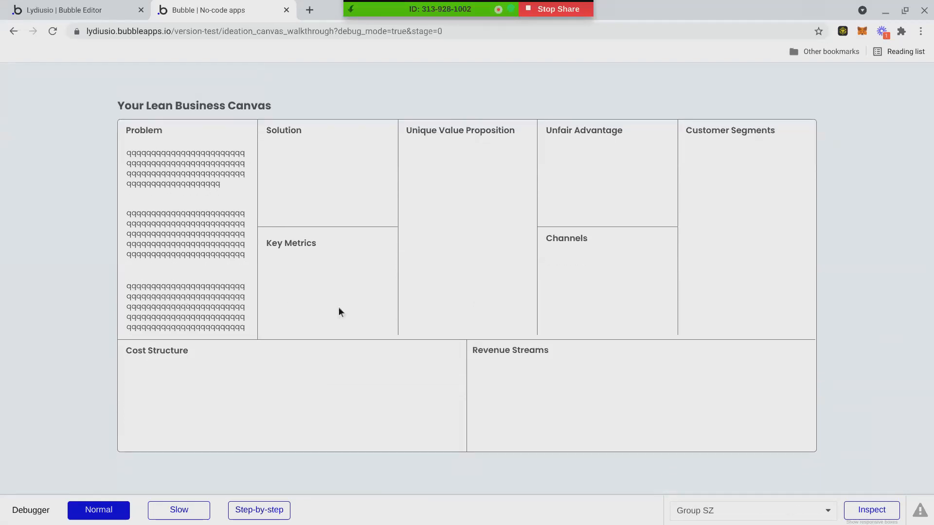
scroll(324, 307, up, 1)
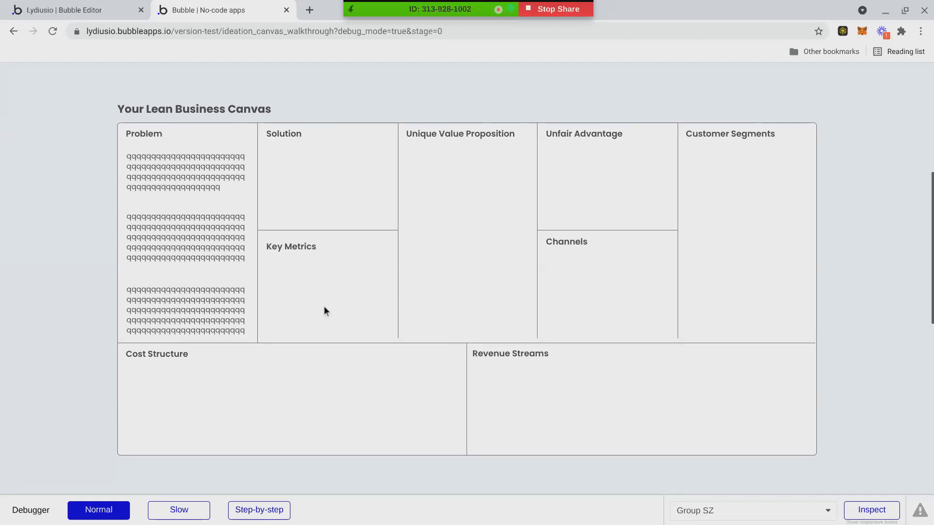
scroll(319, 311, down, 3)
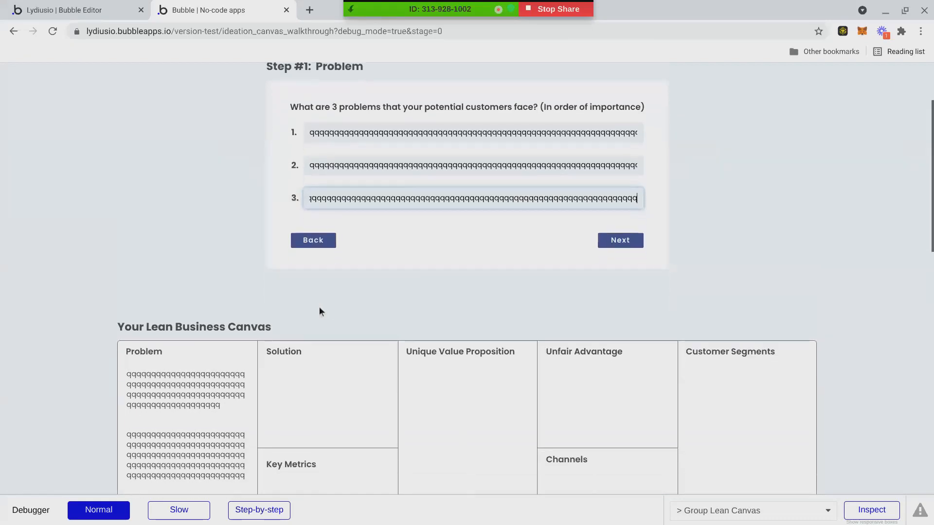
scroll(301, 273, down, 2)
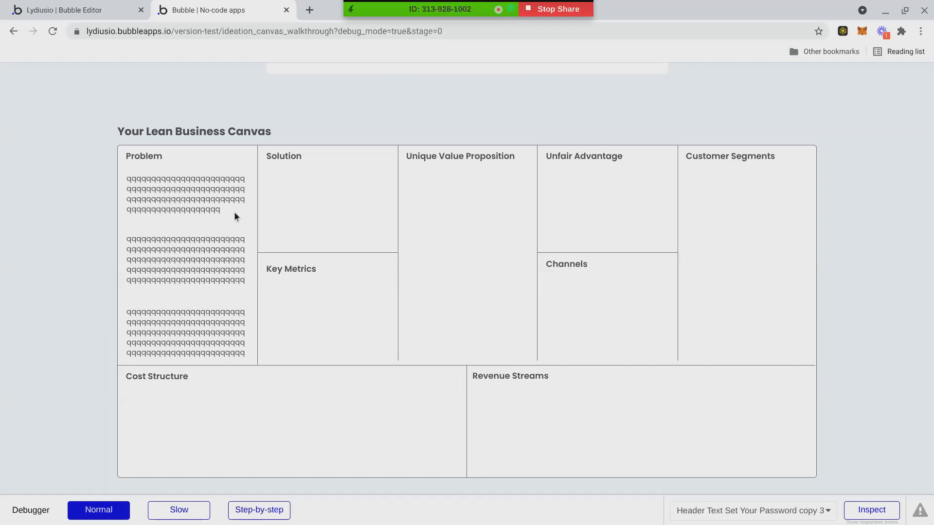
drag(219, 205, 133, 176)
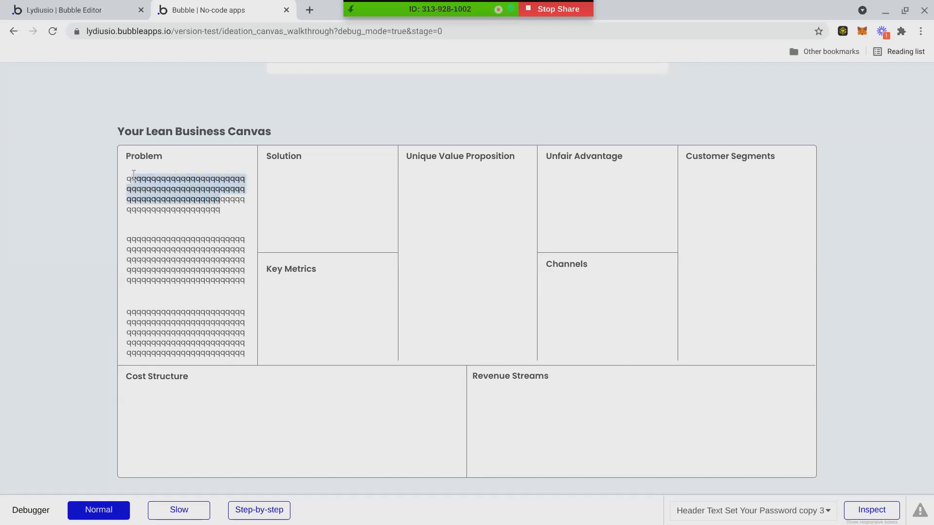
click(122, 174)
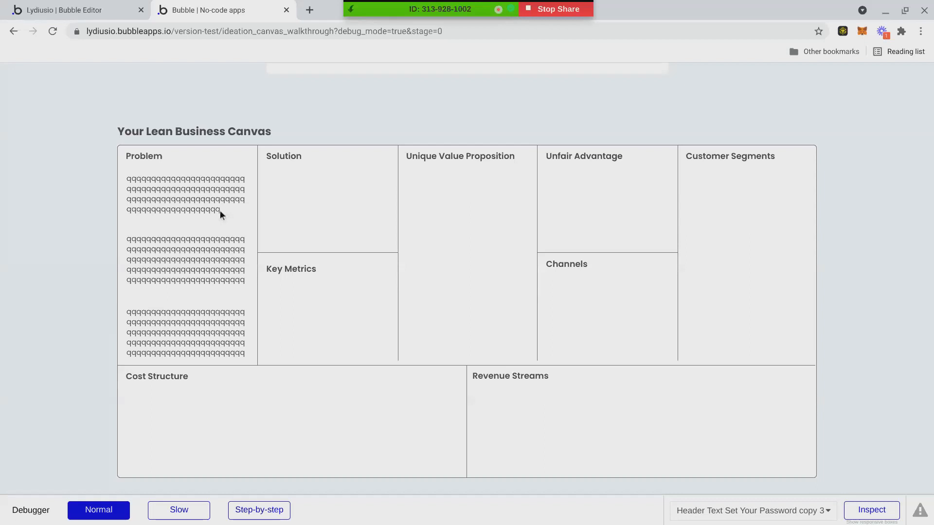
drag(220, 209, 128, 180)
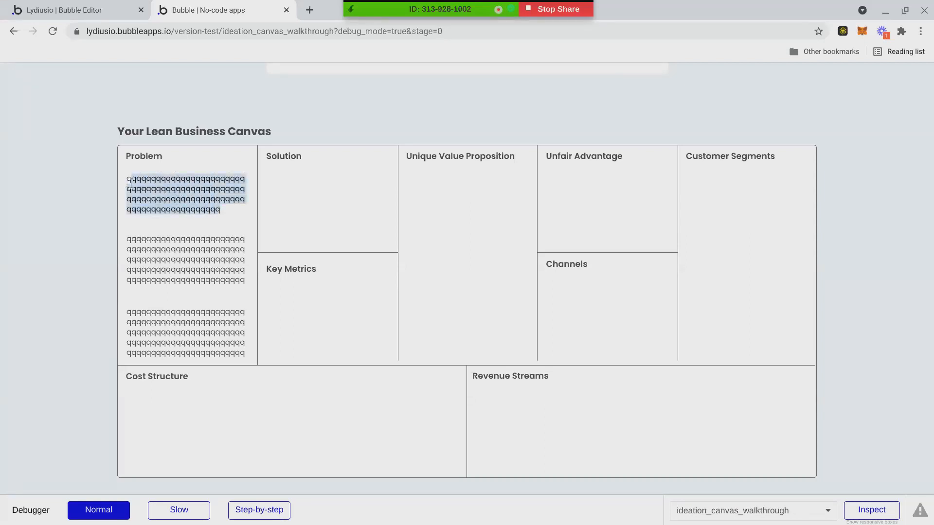
click(212, 219)
drag(220, 213, 131, 179)
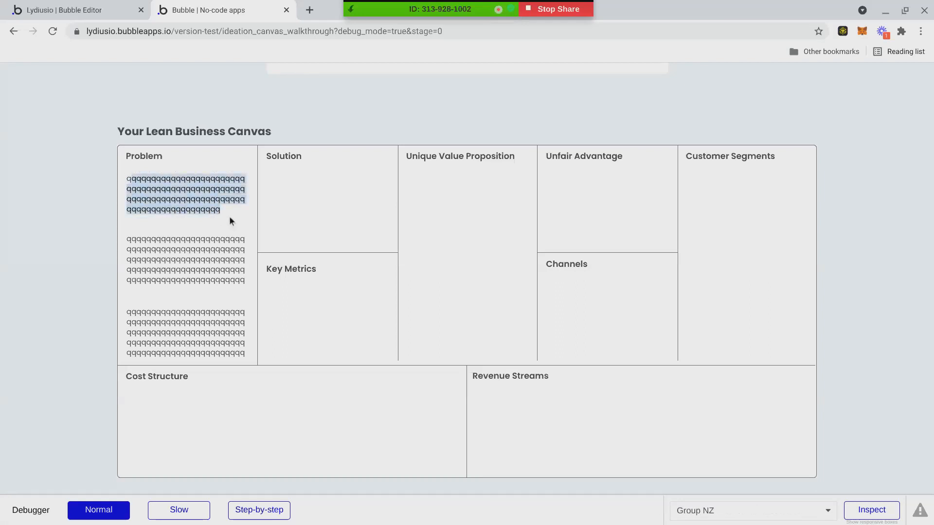
click(220, 211)
double_click(213, 210)
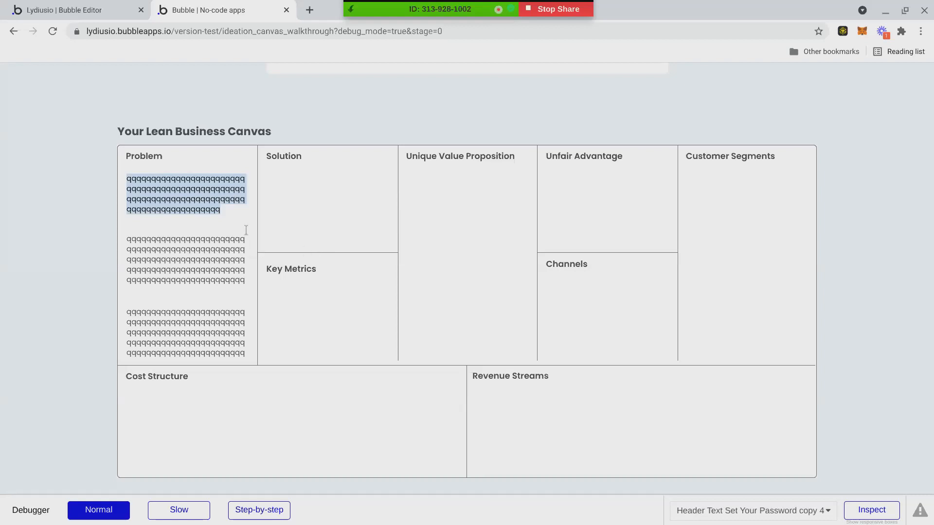
click(213, 207)
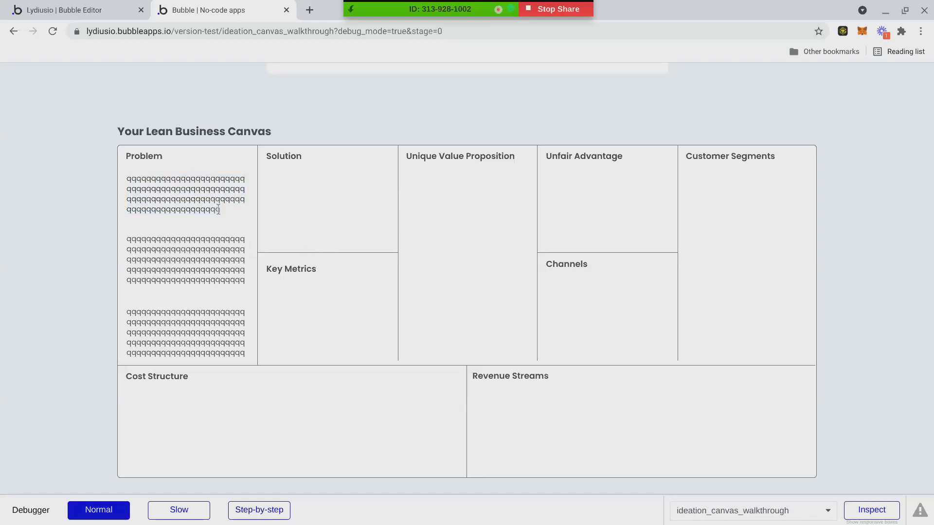
drag(220, 209, 140, 177)
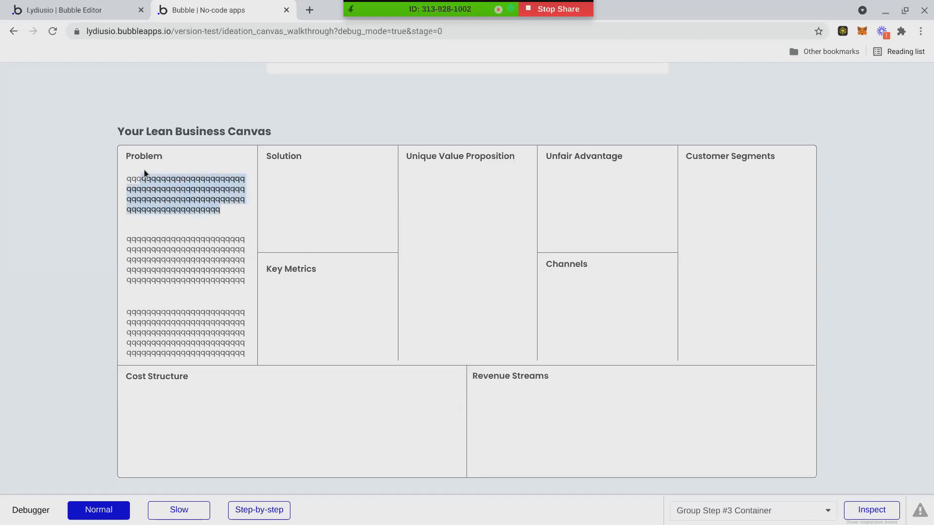
click(144, 171)
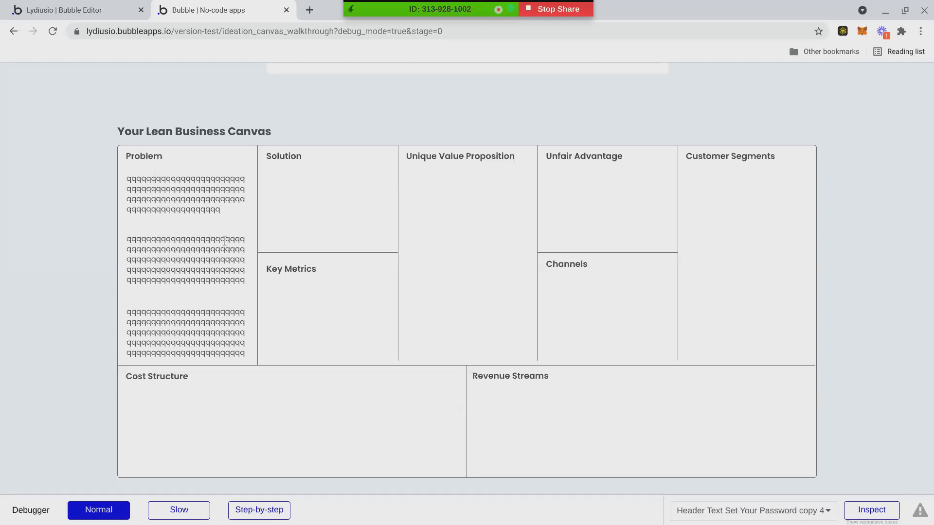
drag(224, 209, 122, 179)
key(ctrl+c)
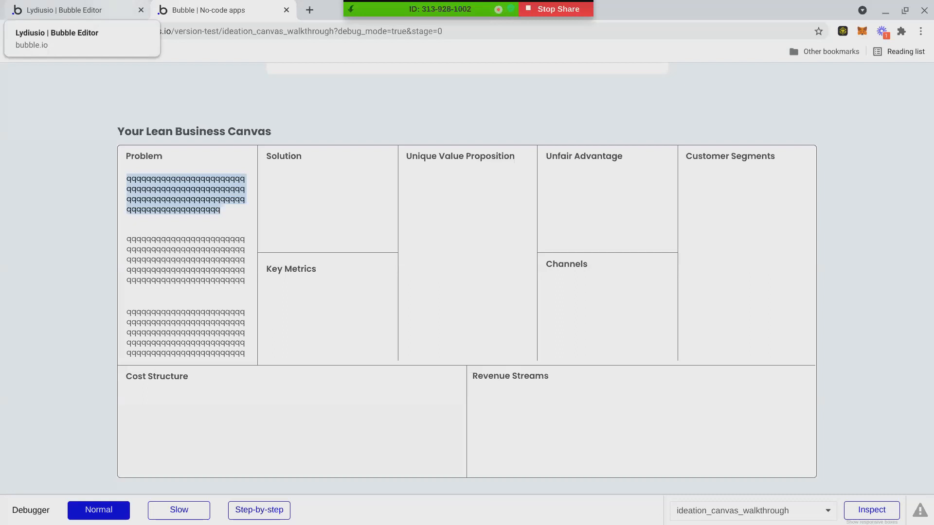
In the editor, pick out the first Problem text element on the page design.
click(73, 10)
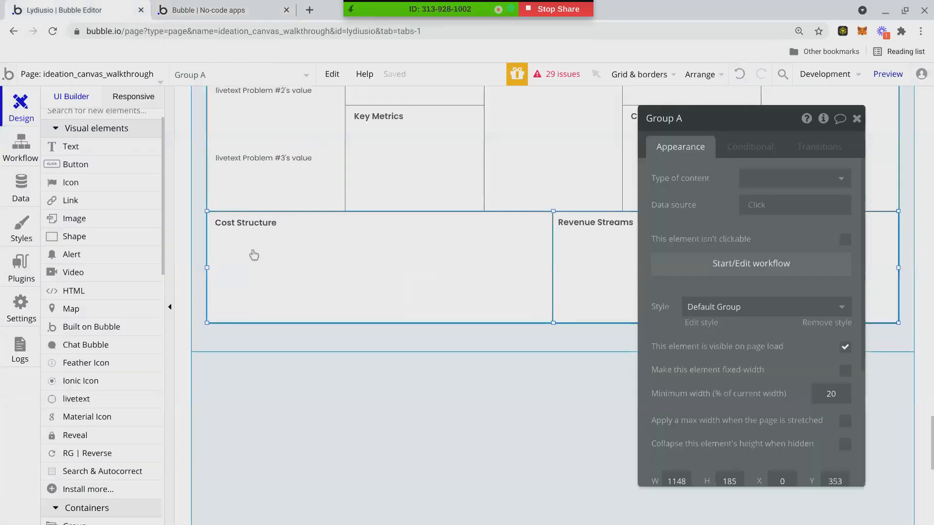
scroll(250, 243, up, 4)
scroll(266, 244, down, 1)
click(333, 278)
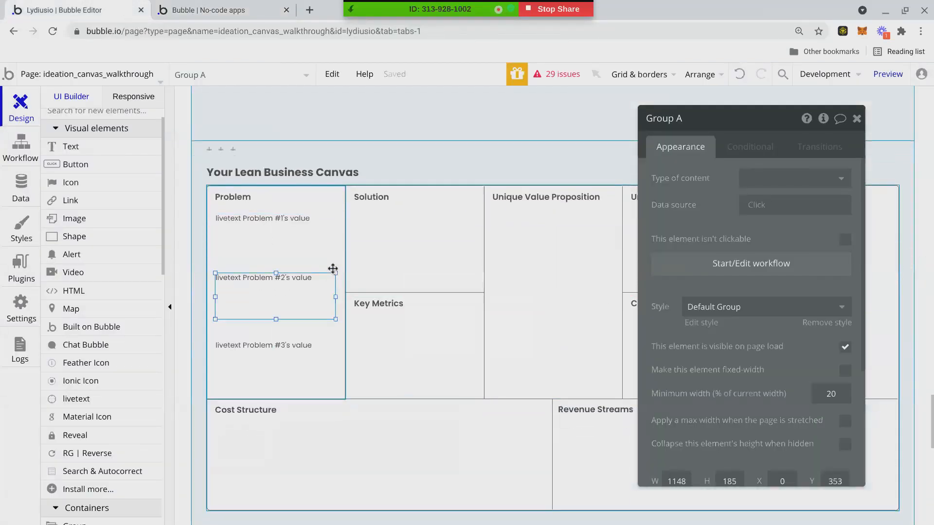
click(336, 267)
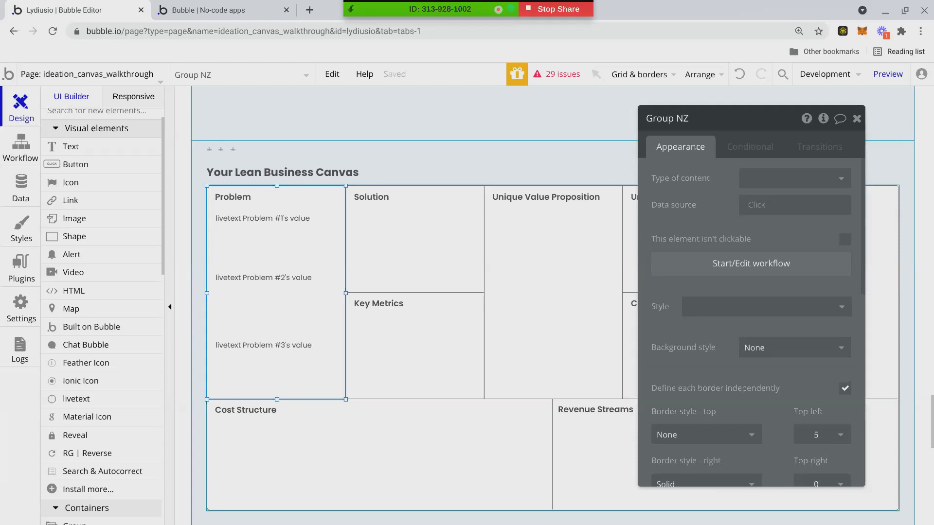
mouse_move(315, 272)
mouse_down()
mouse_move(344, 252)
mouse_move(316, 281)
mouse_move(302, 272)
mouse_move(301, 280)
mouse_up()
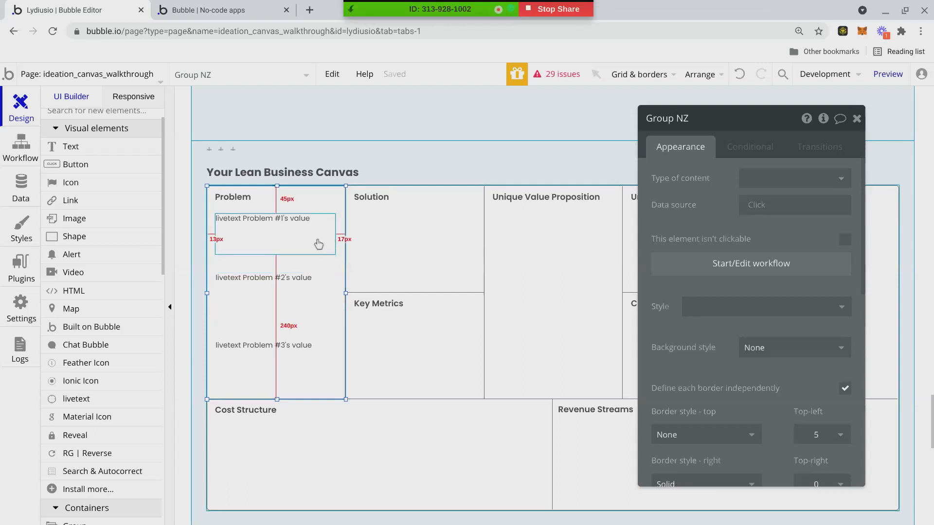
click(301, 244)
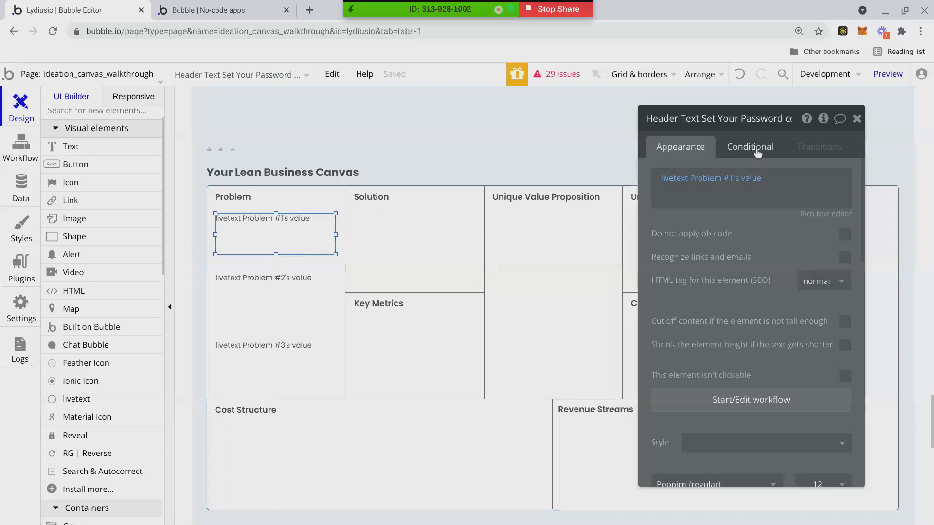
click(776, 405)
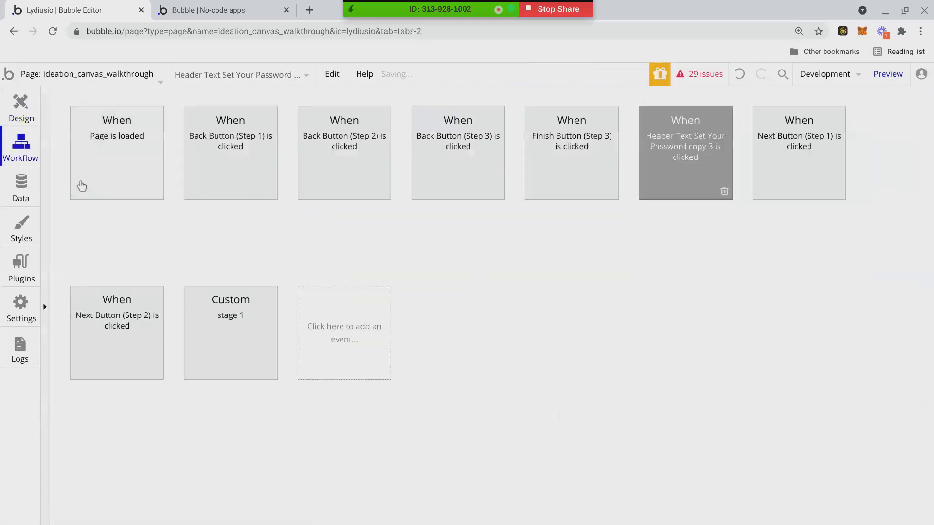
click(20, 106)
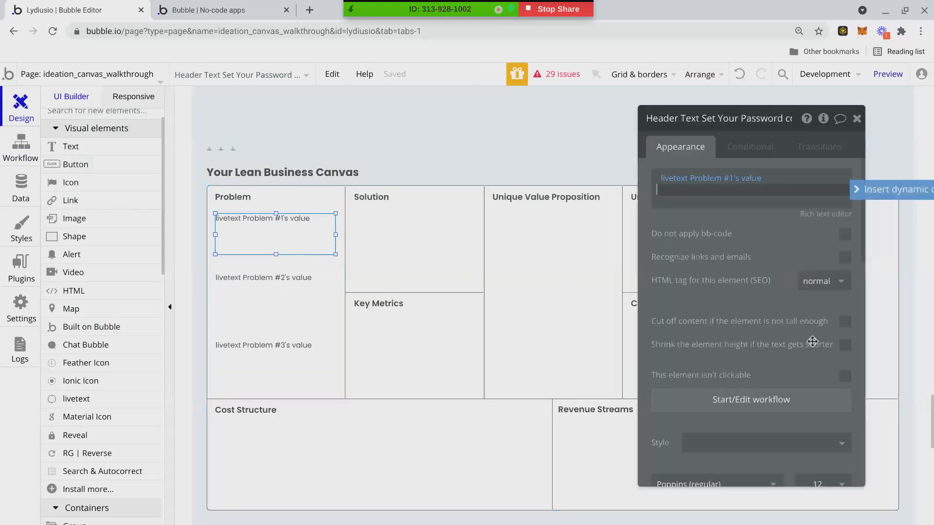
Tick 'Cut off content if not tall enough' on all three Problem texts and reload the preview.
click(844, 323)
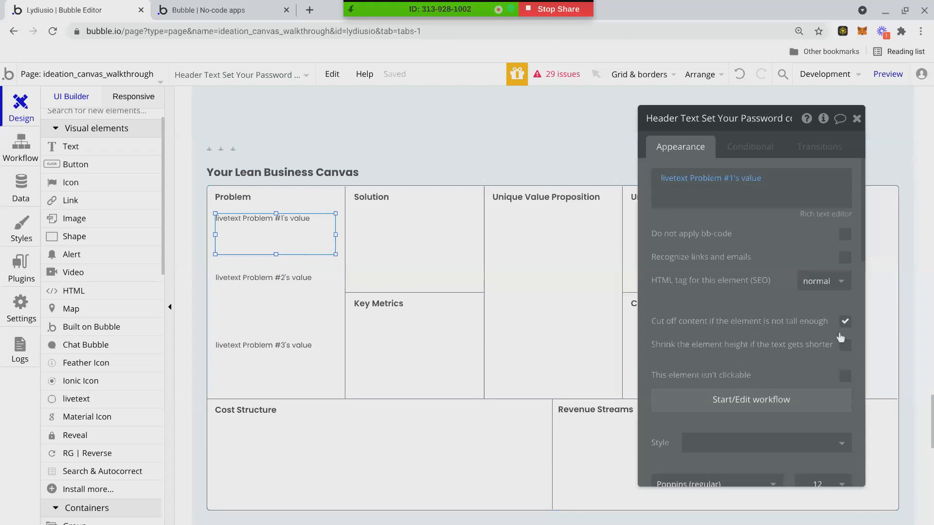
click(311, 297)
drag(851, 327, 850, 326)
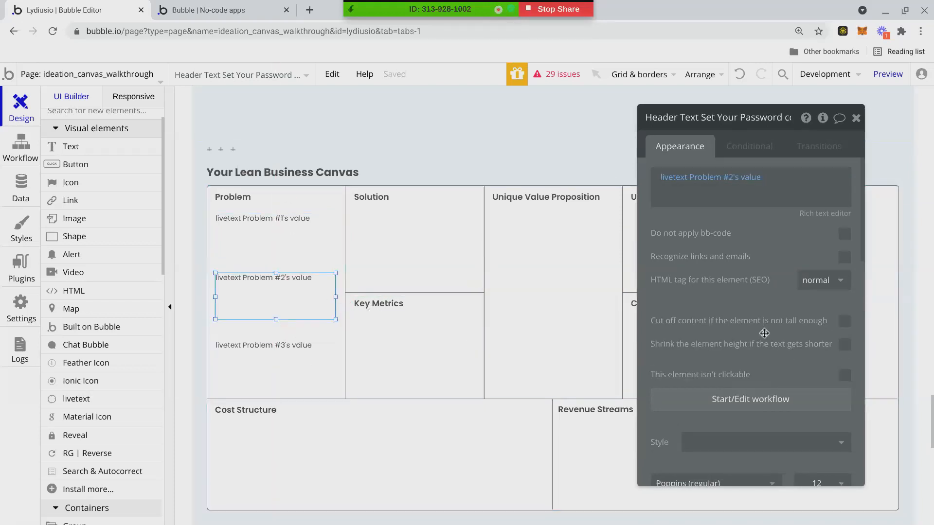
click(845, 322)
click(326, 372)
click(849, 326)
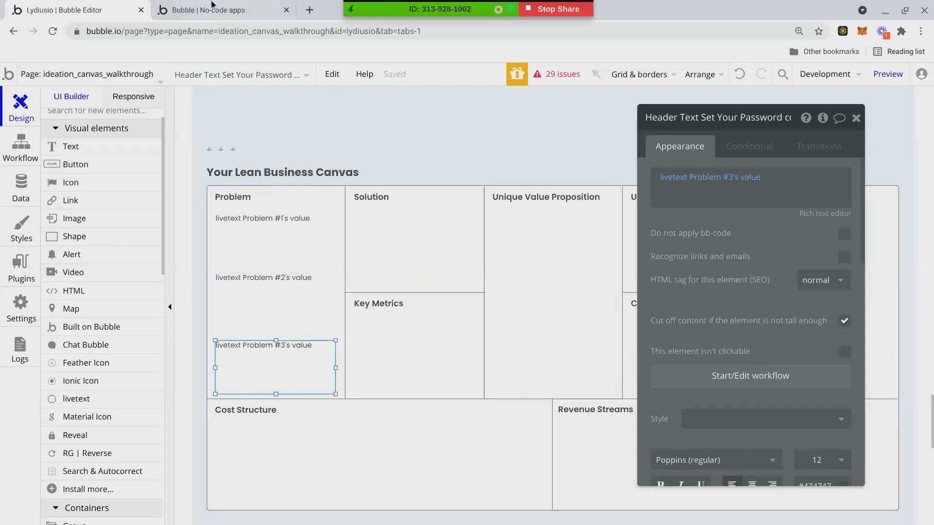
key(ctrl+Tab)
key(F5)
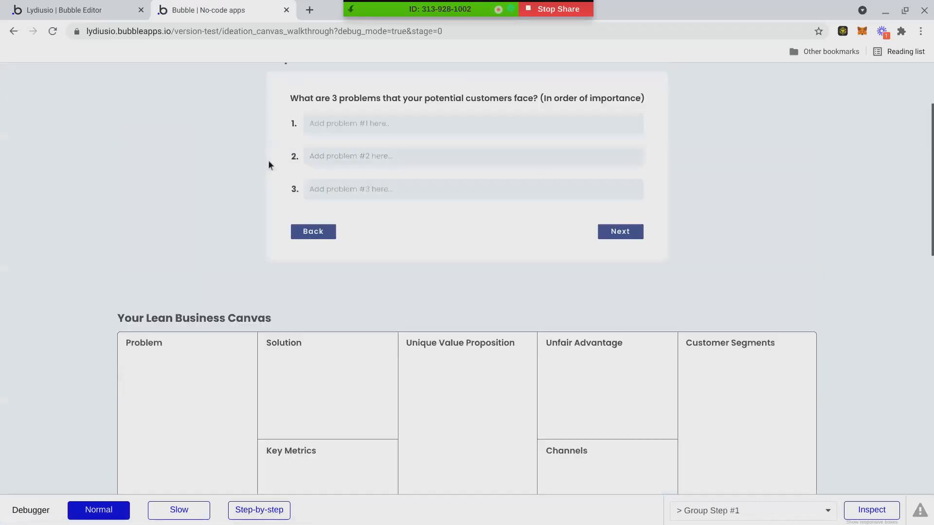
Paste sample text into all three problem fields in the preview.
click(329, 199)
key(ctrl+v)
key(Tab)
key(ctrl+v)
key(Tab)
key(ctrl+v)
scroll(318, 293, down, 4)
scroll(185, 296, up, 1)
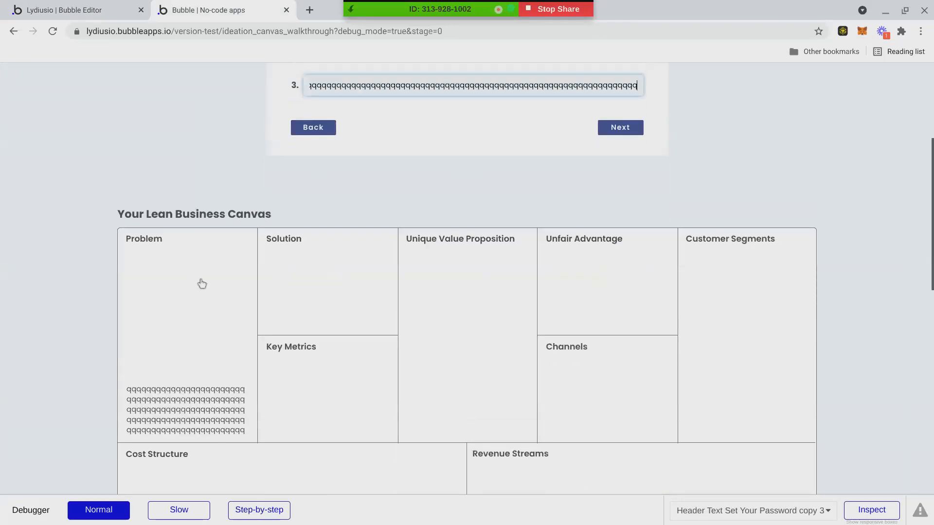
click(186, 363)
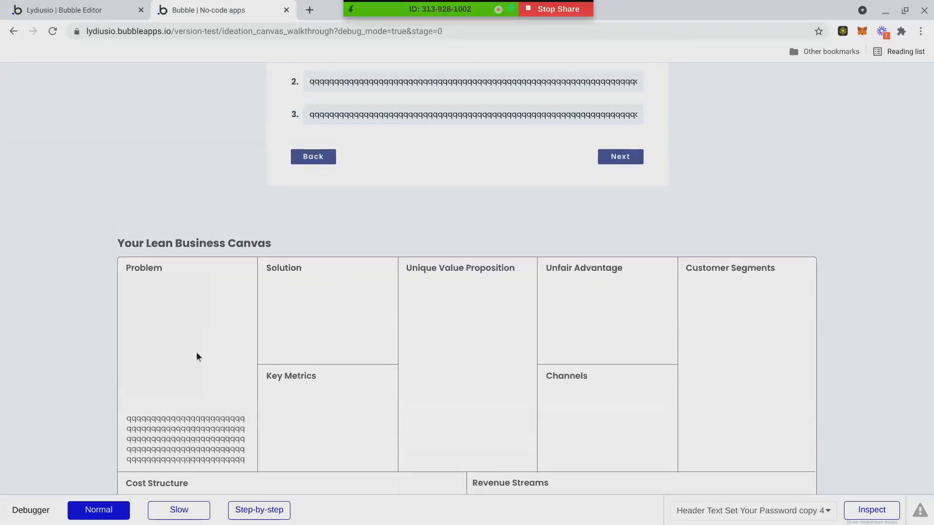
Clear the third problem's text, leaving the caret at the end of the second.
click(350, 113)
key(ctrl+a)
key(BackSpace)
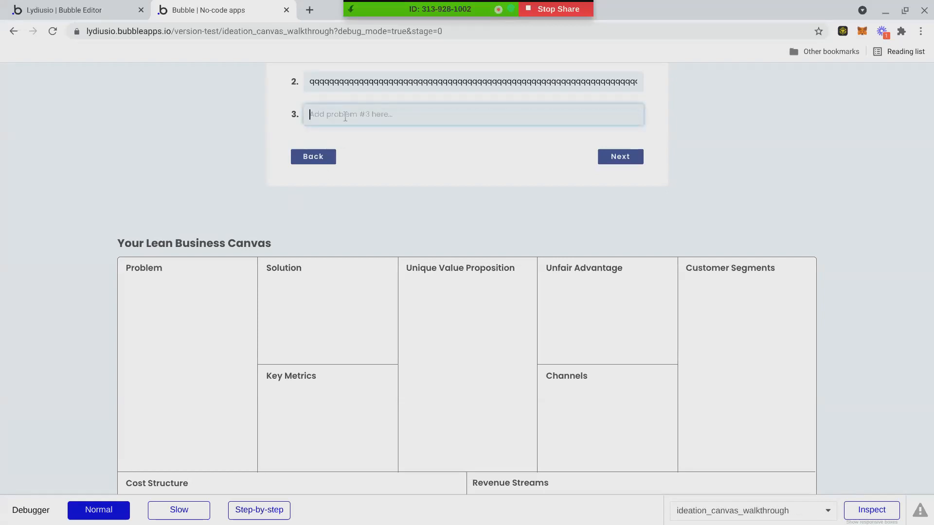
click(362, 81)
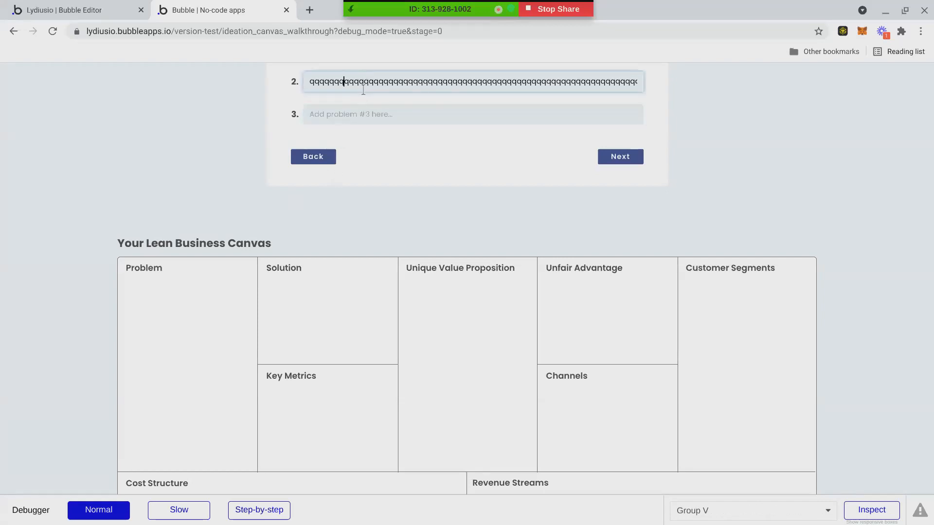
key(End)
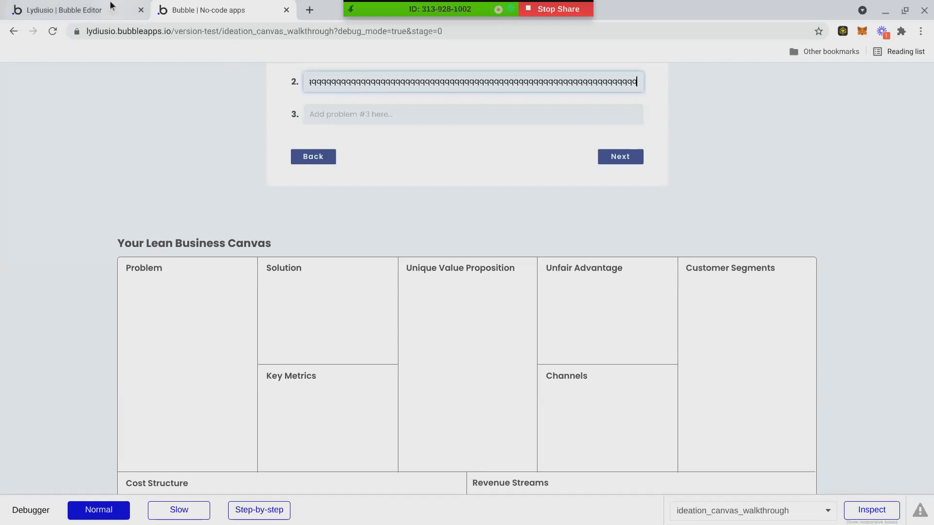
In the editor, select each of the three Problem text elements in turn.
click(122, 10)
click(295, 349)
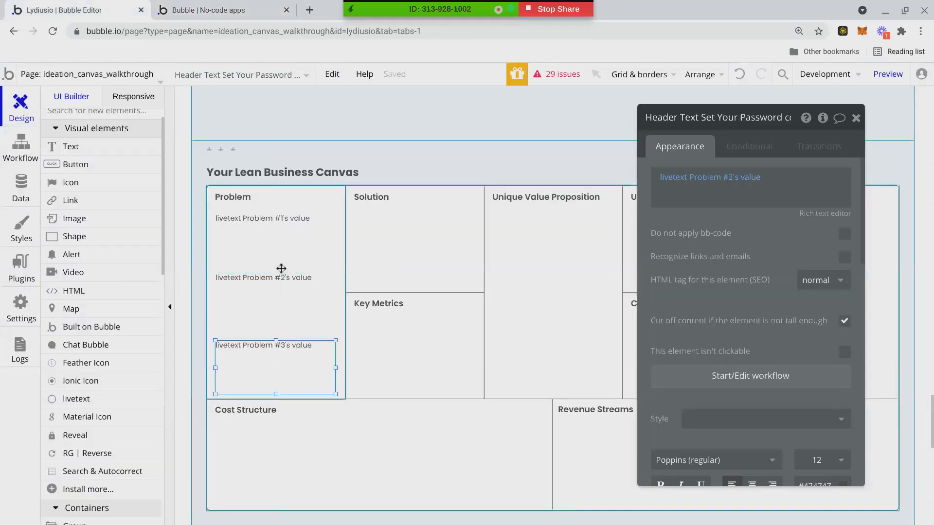
click(274, 228)
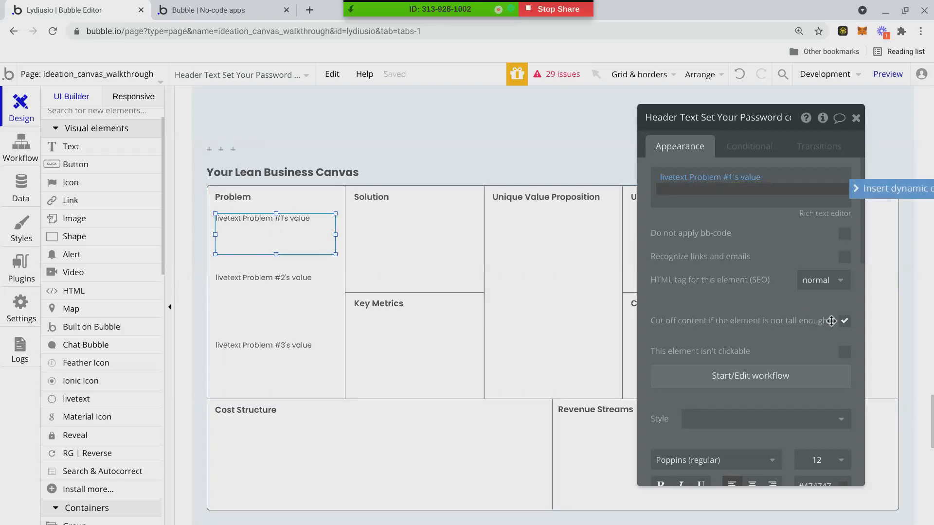
click(311, 307)
click(315, 349)
Return to the preview and reload the page.
click(223, 10)
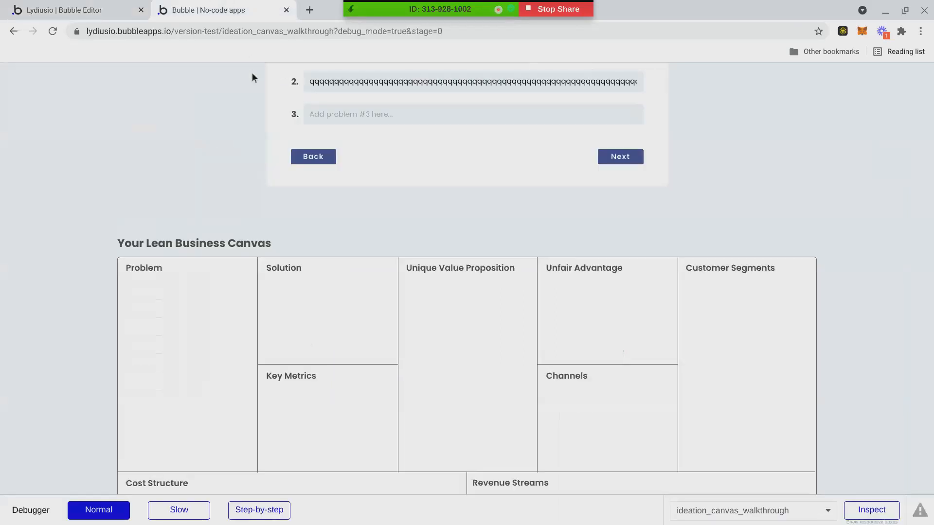
click(263, 38)
text(])
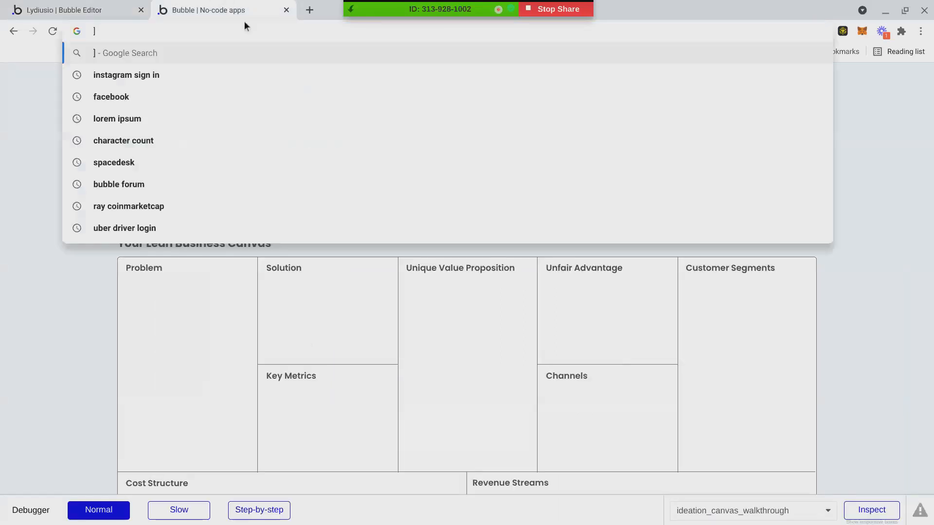
click(851, 79)
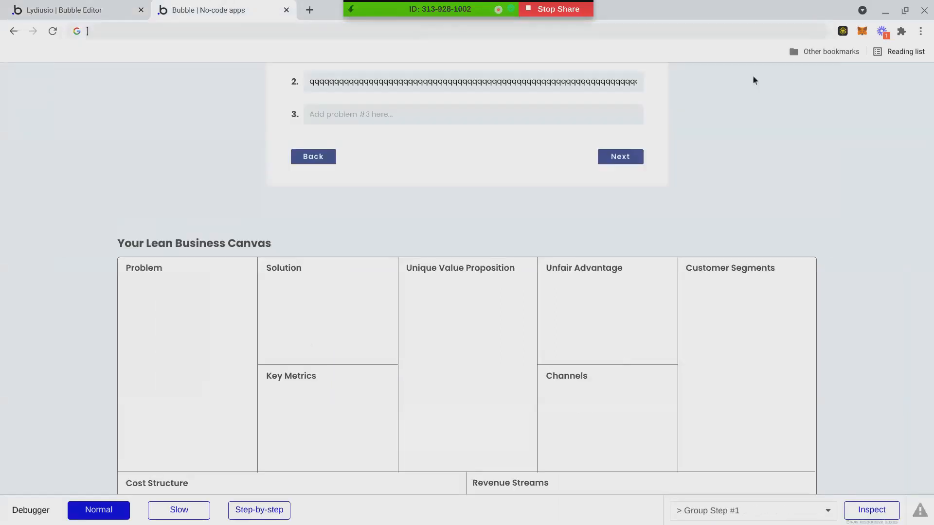
click(54, 31)
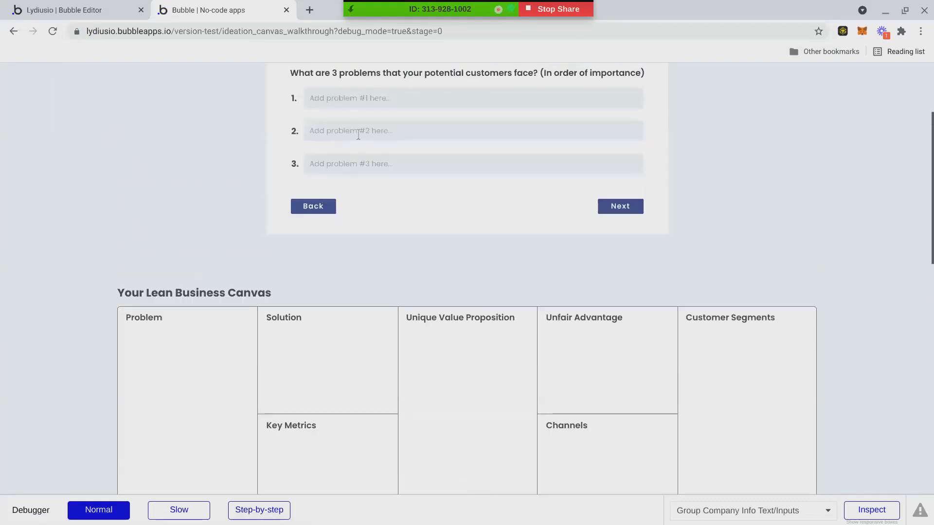
Fill Problem #1 with a long q string and paste long test text into Problem #3.
click(344, 99)
text(qqqqqqqqqqqqqqqqqqqqqqqqqqqqqqqqqqqqqqqqqqqqqqqqqqqqqqqqqqqqqqqqqqqqqq)
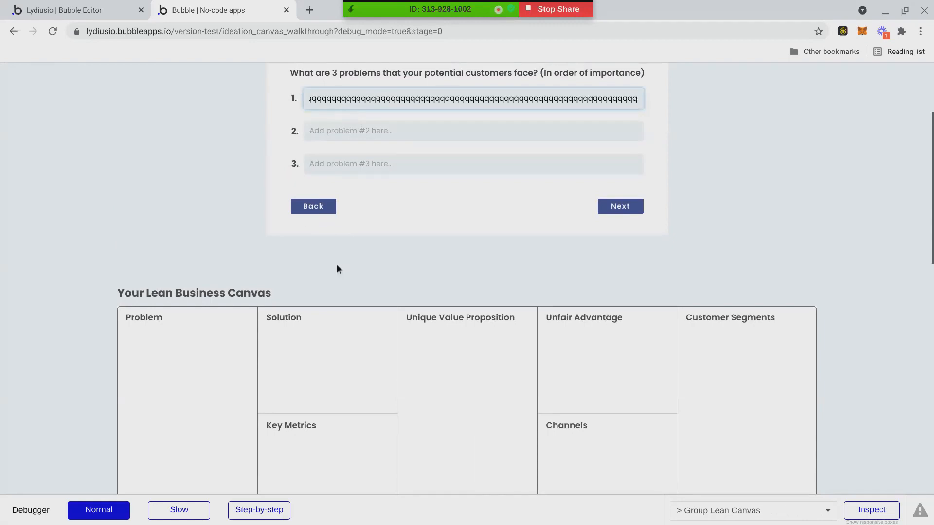
click(322, 161)
text(qqqqqqqqqqqqqqqqqqqqqqqqqqqqqqqqqqqqqqqqqqqqqqqqqqqqqqqqqqqqqqqqqqqqqq)
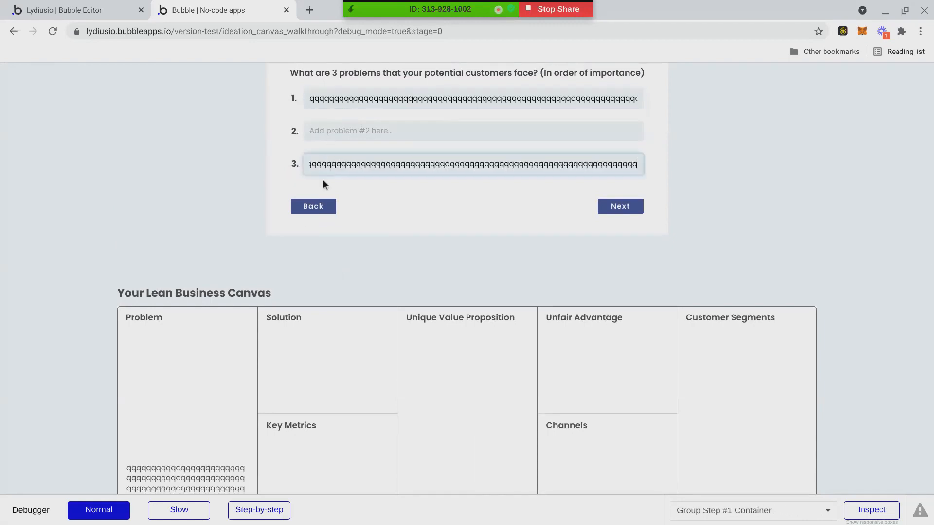
scroll(250, 325, down, 6)
scroll(250, 327, up, 2)
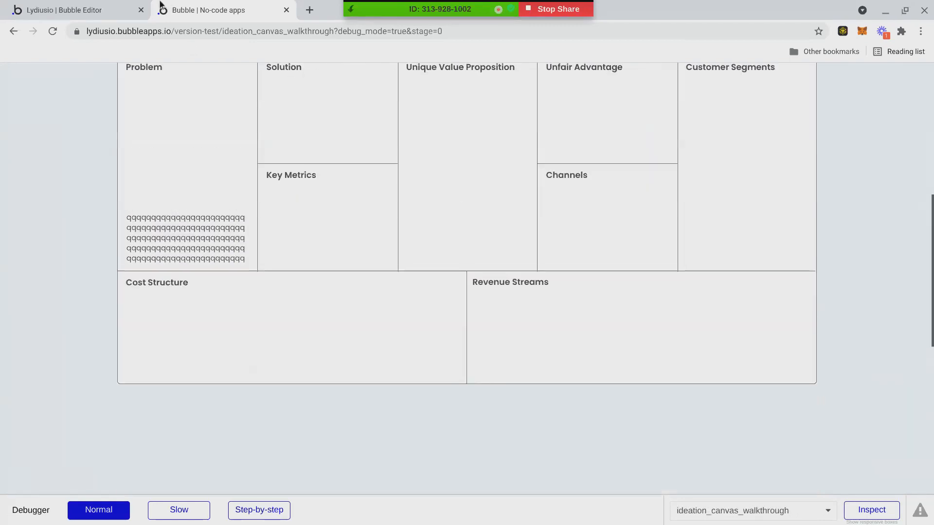
In the editor, turn content cut-off off for Problem #2 and on for Problem #1.
key(ctrl+1)
click(275, 299)
click(750, 314)
click(262, 228)
click(844, 321)
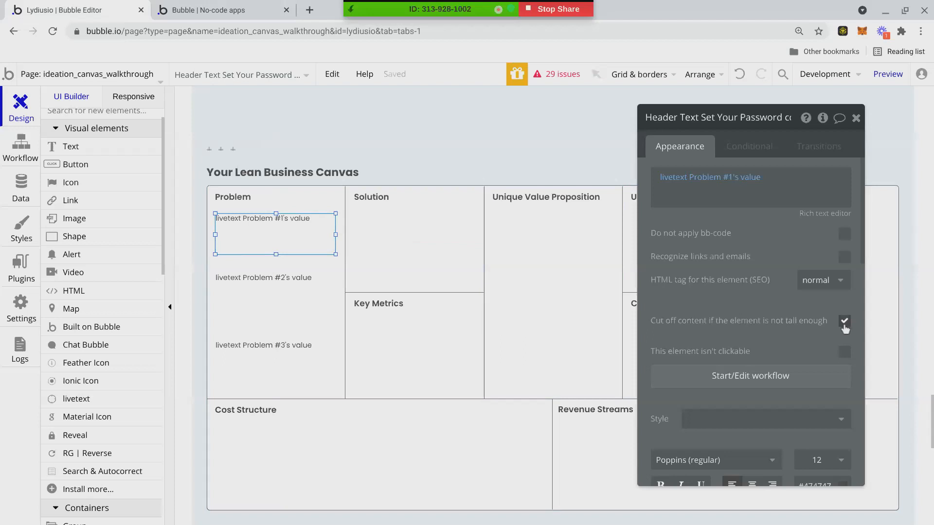
Turn off 'Cut off content' for Problem #1 and paste long test strings into three preview problem fields.
click(844, 321)
key(ctrl+Tab)
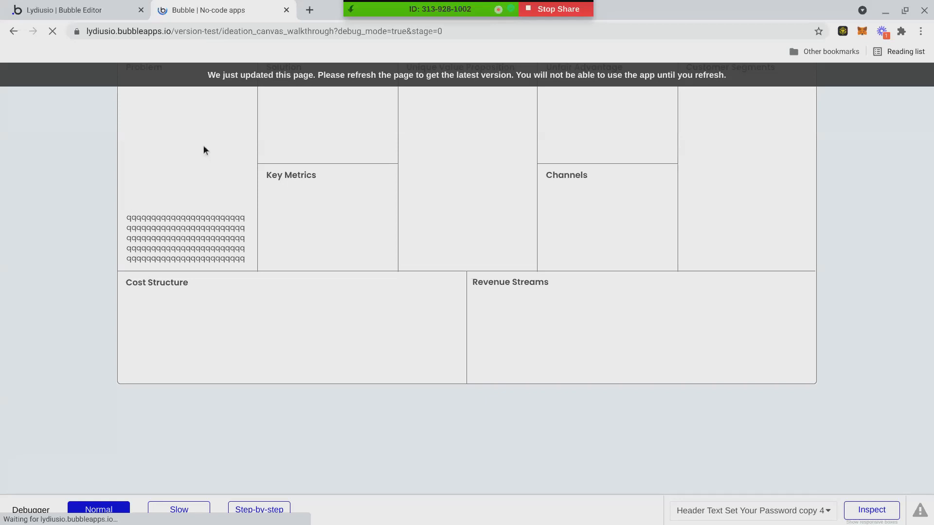
scroll(284, 183, up, 5)
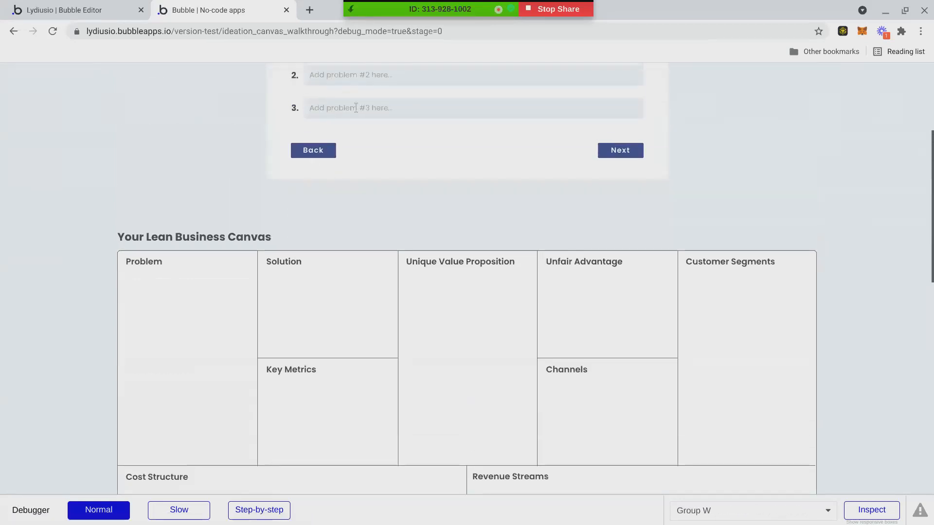
click(359, 104)
key(ctrl+v)
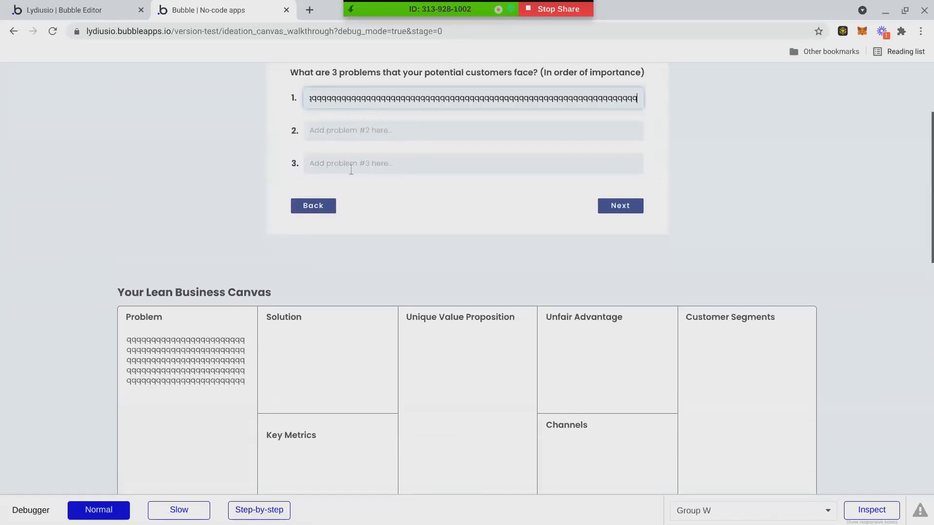
click(356, 131)
key(ctrl+v)
click(354, 169)
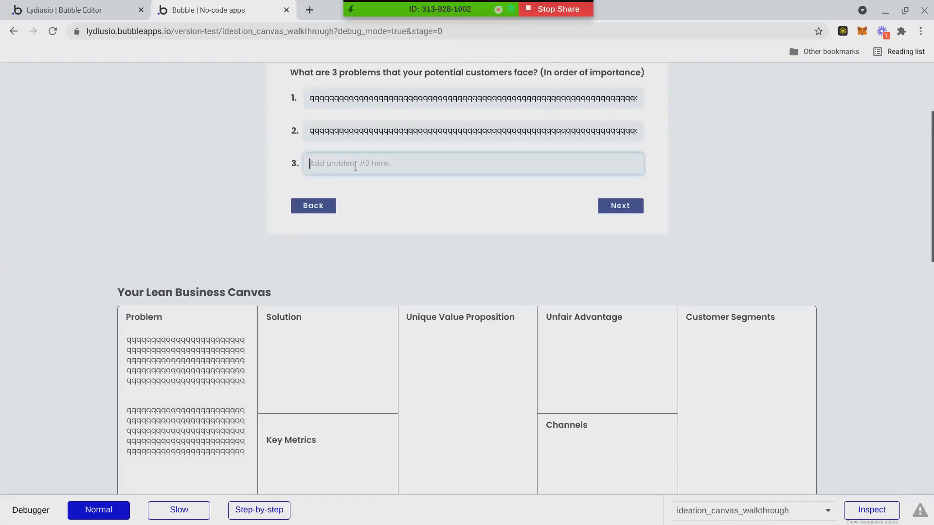
key(ctrl+minus)
key(ctrl+v)
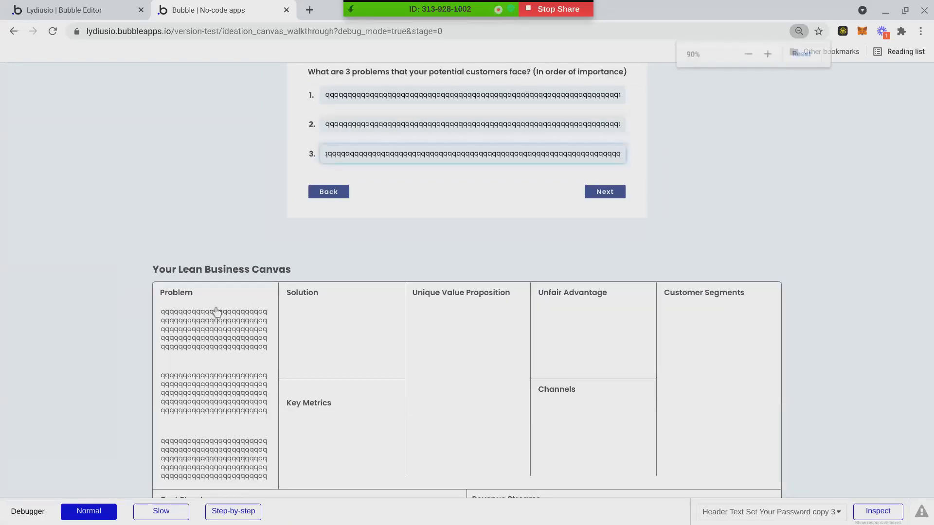
scroll(156, 322, down, 2)
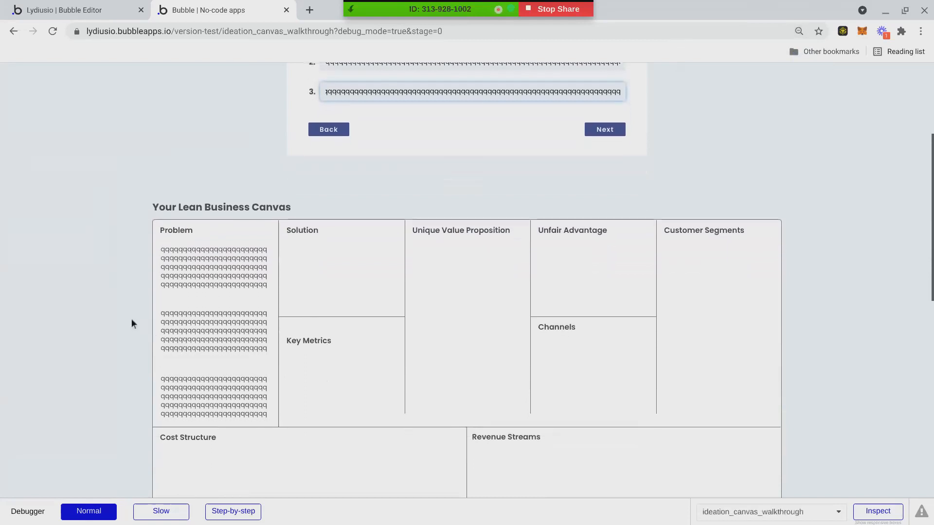
click(123, 11)
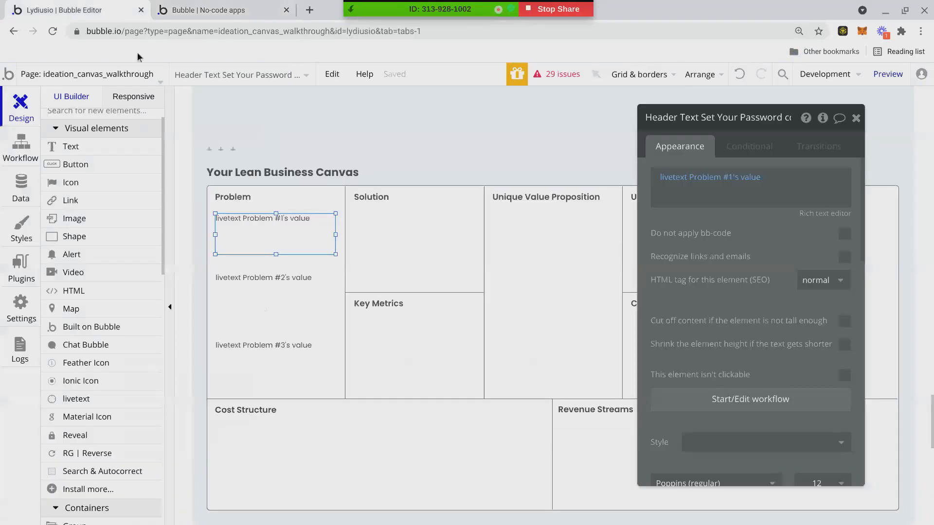
Re-enable cut-off on Problem #1, reload the preview and fill problems #1 and #2 with long 'qqqq…' strings.
click(844, 320)
click(235, 294)
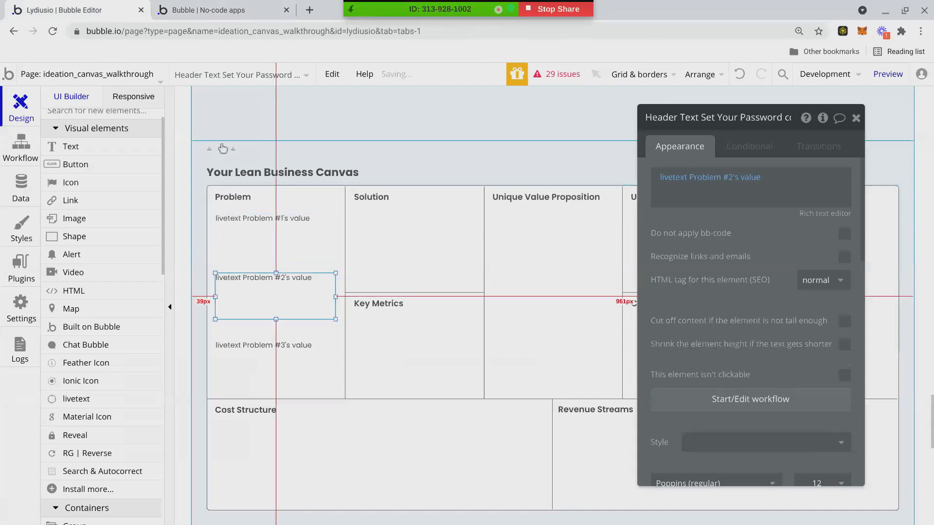
key(ctrl+Tab)
key(ctrl+r)
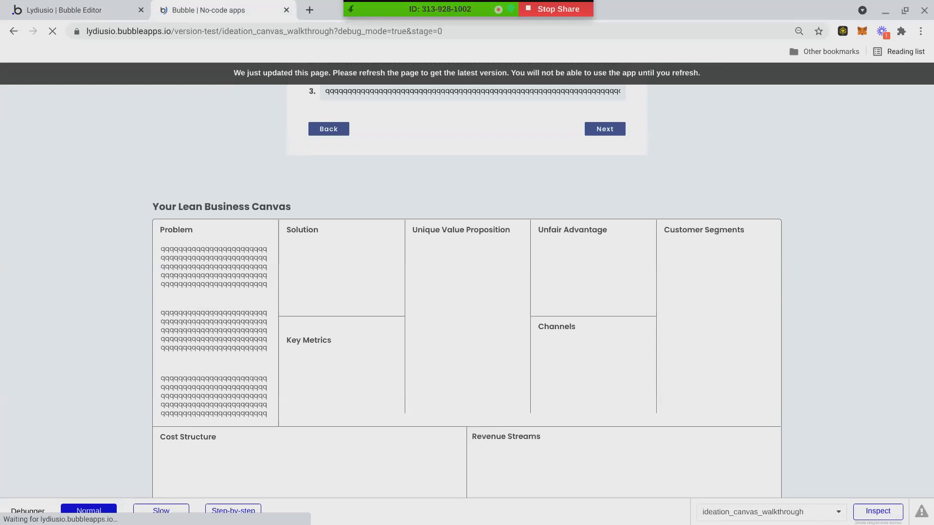
click(361, 79)
text(qqqqqqqqqqqqqqqqqqqqqqqqqqqqqqqqqqqqqqqqqqqqqqqqqqqqqqqqqqqqqqqqqqqqqqqqqqqqqqqqqqqqqqqqqqqqqqqqqqqqqqqqqqqqqqqqqqqqqqqq)
click(356, 106)
text(qqqqqqqqqqqqqqqqqqqqqqqqqqqqqqqqqqqqqqqqqqqqqqqqqqqqqqqqqqqqqqqqqqqqqqqqqqqqqqqq)
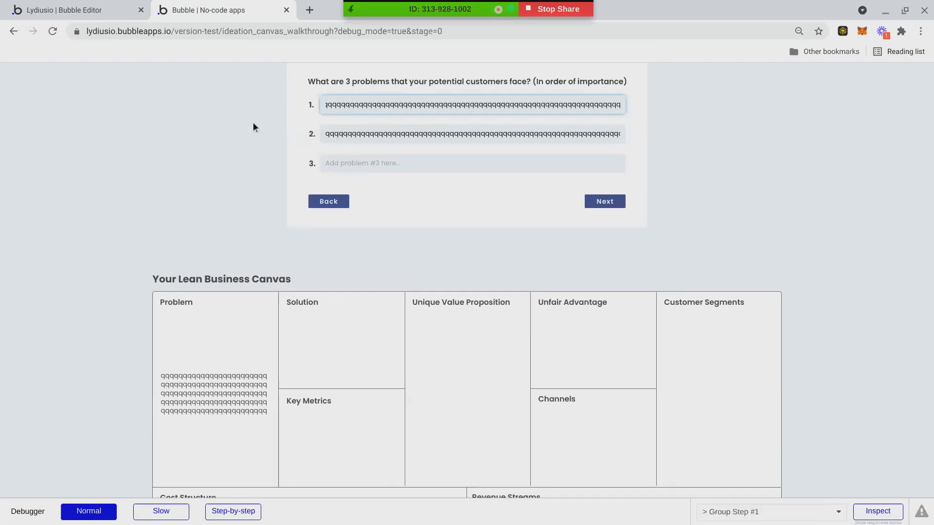
click(97, 9)
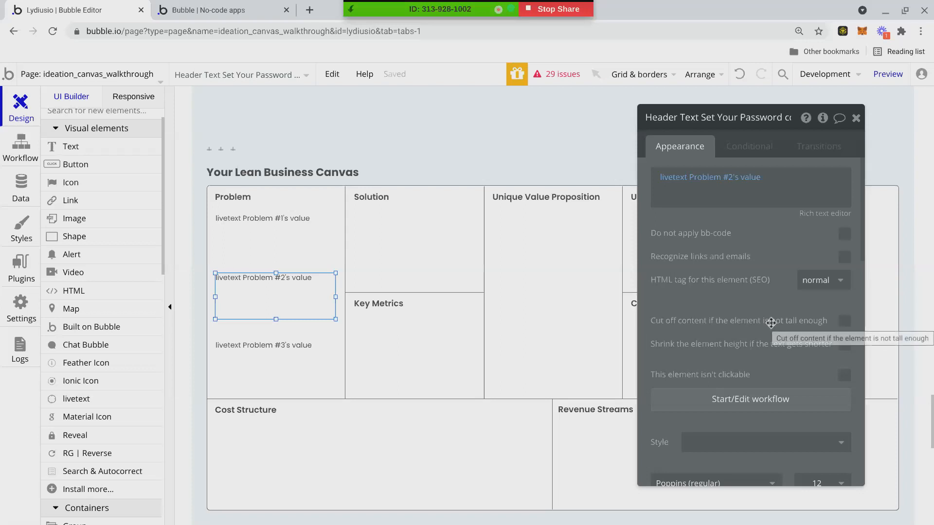
Clear the first two answers and enter 'hello there', 'wassup' and 'q' as the three problems.
click(220, 9)
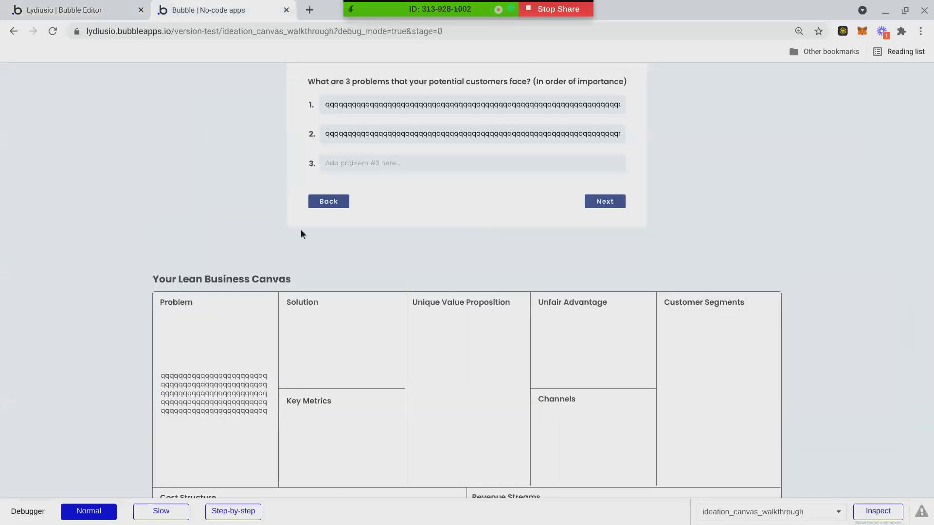
click(391, 132)
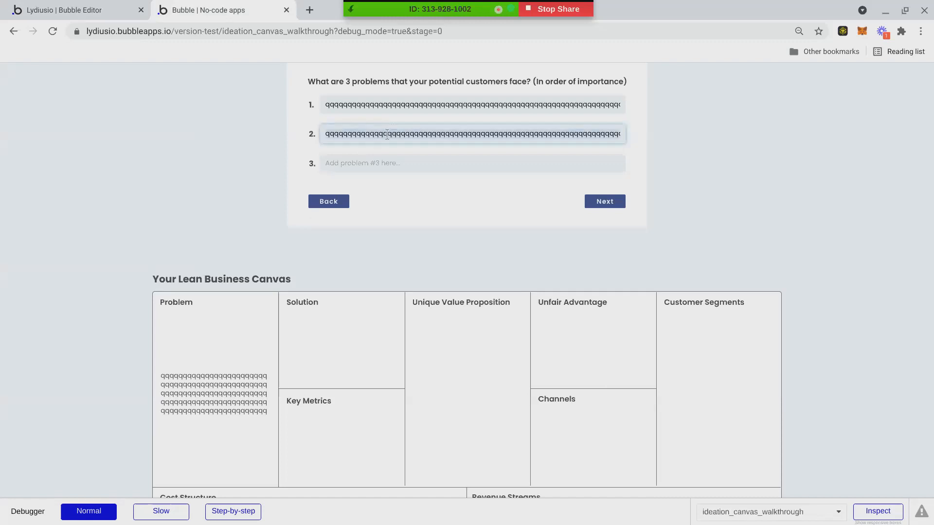
key(ctrl+a)
key(BackSpace)
click(392, 103)
key(ctrl+a)
key(BackSpace)
text(h)
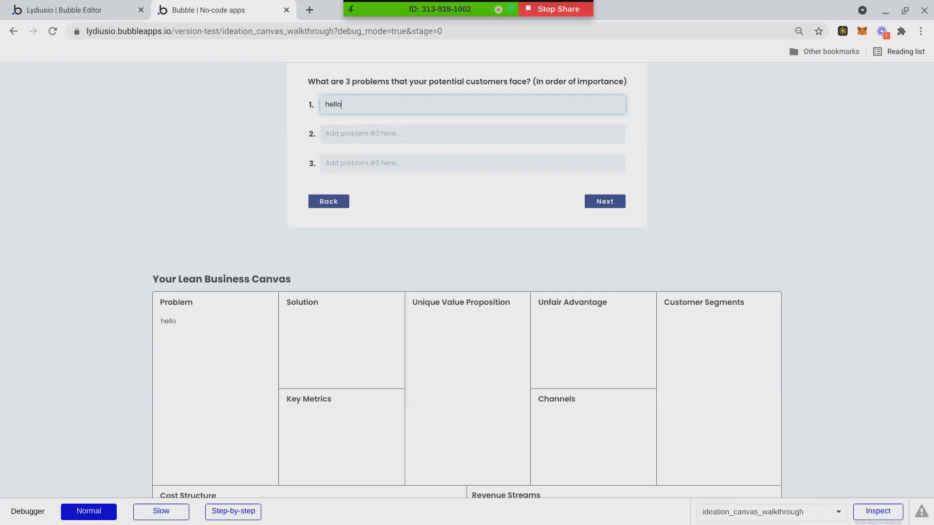
click(373, 133)
text(wassup)
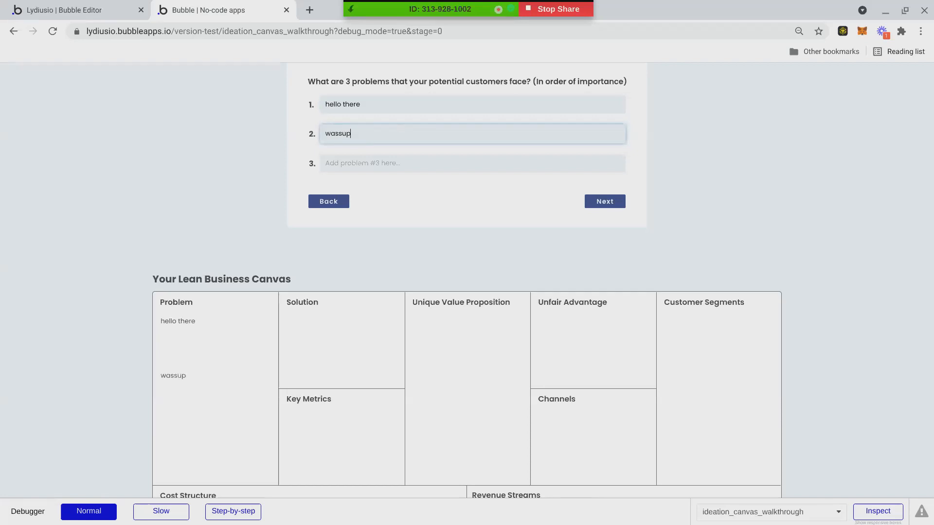
click(366, 169)
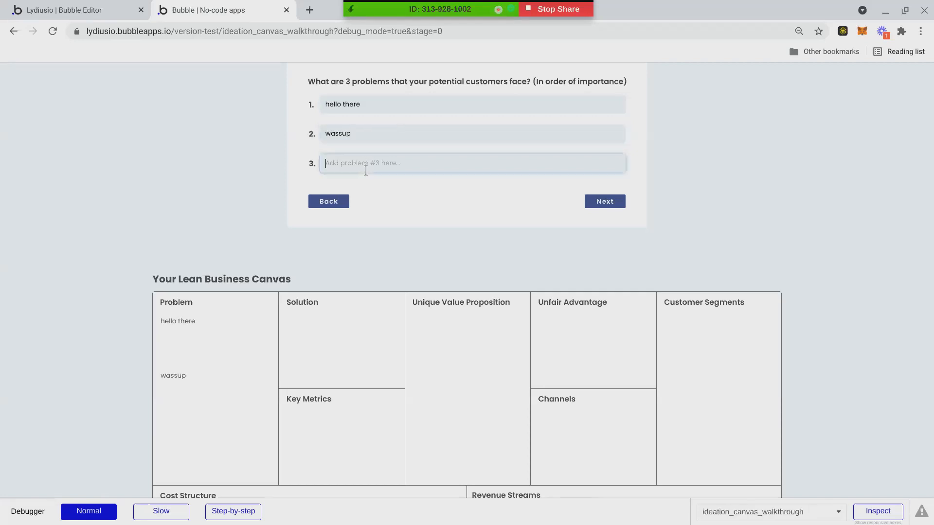
text(q)
Append repeated 'hello there' to problems #1 and #2 to test text truncation.
double_click(365, 107)
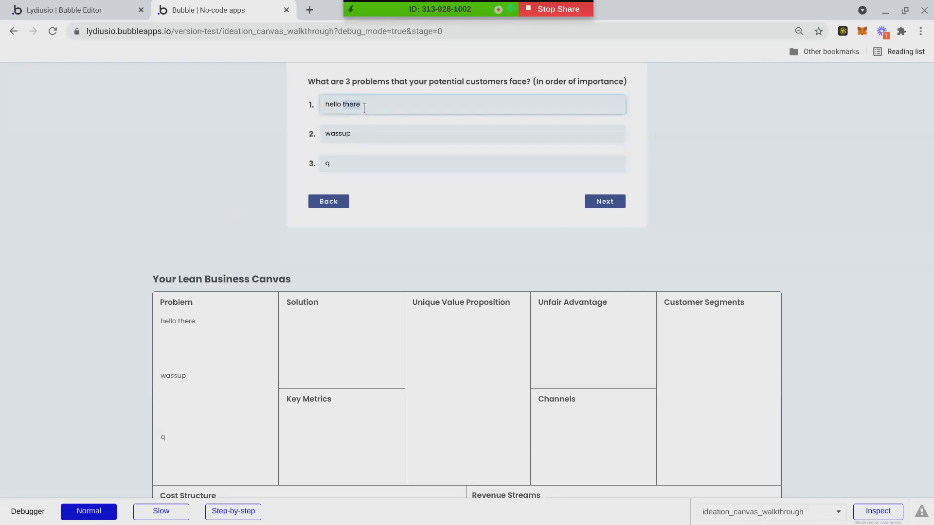
triple_click(357, 100)
click(368, 106)
triple_click(343, 107)
key(ctrl+c)
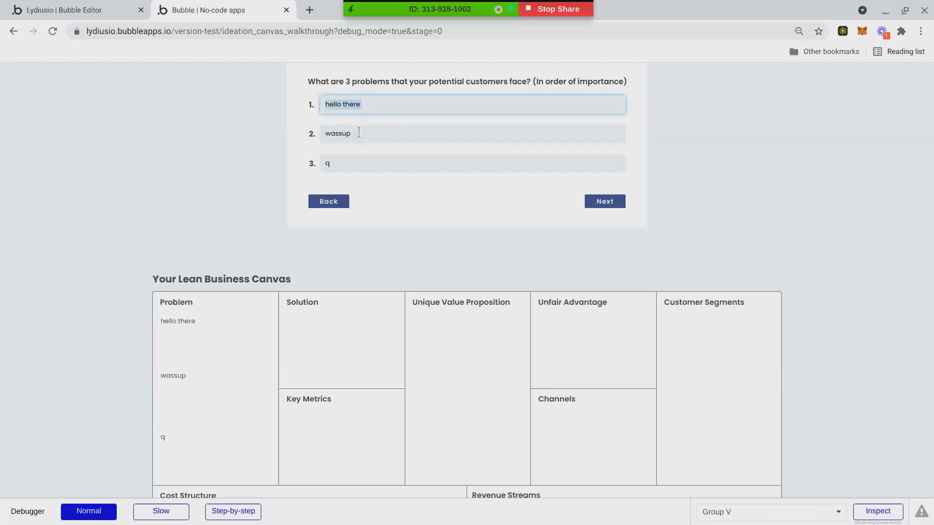
click(381, 108)
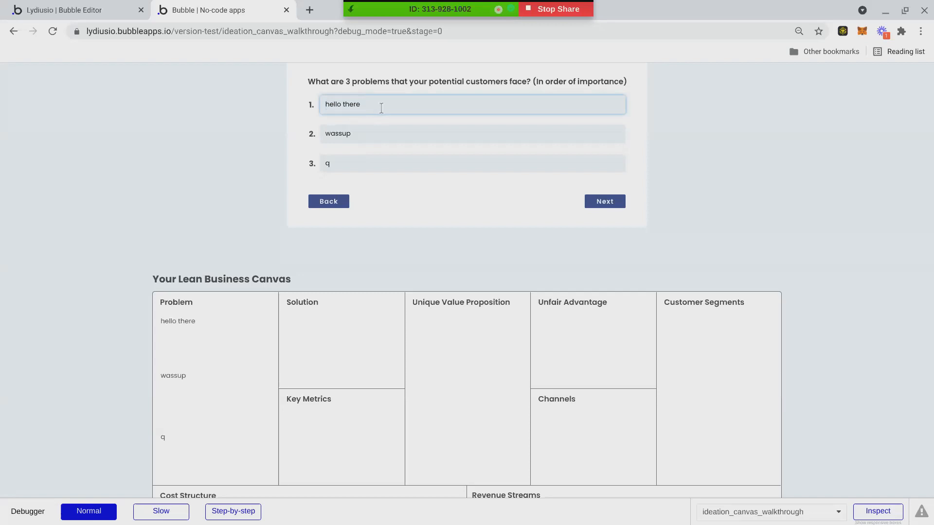
key(ctrl+v)
key(ctrl+v)
key(ctrl+v)
key(ctrl+v)
key(ctrl+v)
key(ctrl+v)
key(ctrl+v)
key(ctrl+v)
key(ctrl+v)
key(ctrl+v)
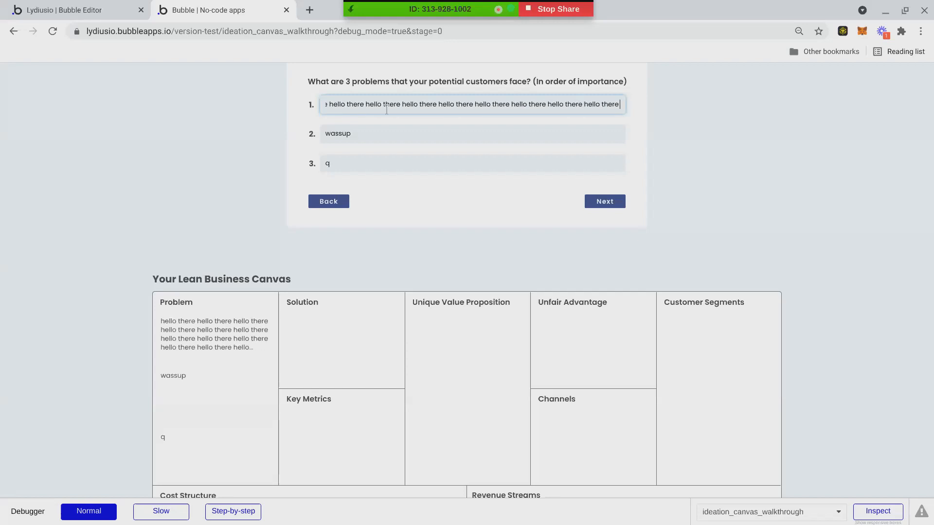
click(360, 134)
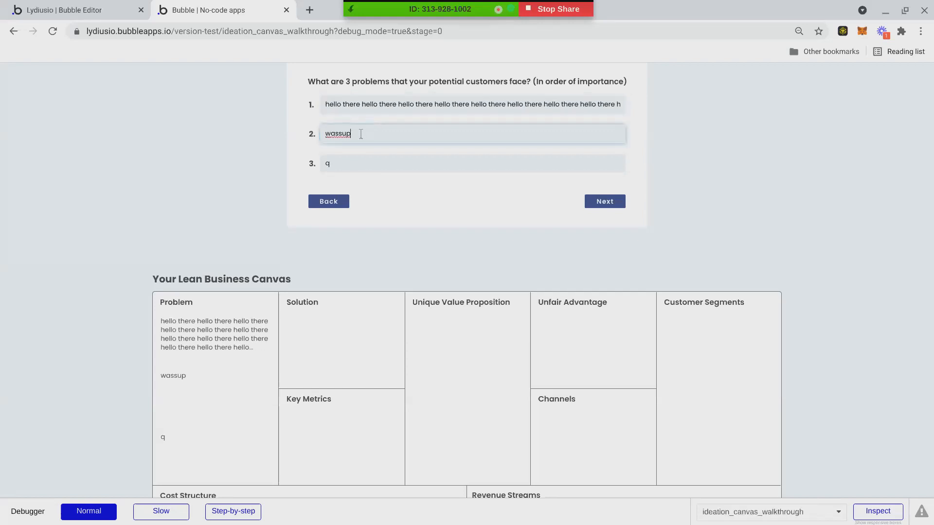
key(ctrl+v)
key(ctrl+v)
key(ctrl+v)
key(ctrl+v)
key(ctrl+v)
key(ctrl+v)
key(ctrl+v)
key(ctrl+v)
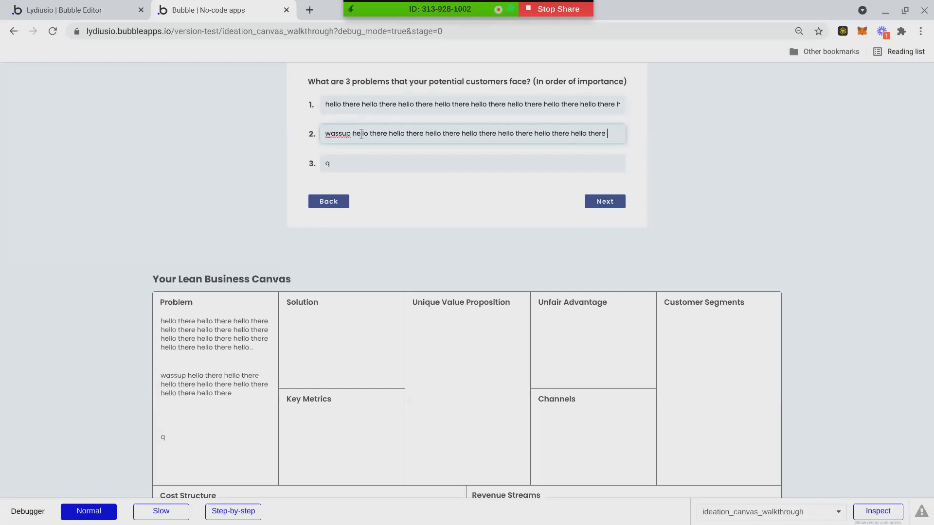
key(ctrl+v)
key(ctrl+v)
key(ctrl+v)
key(ctrl+v)
key(ctrl+v)
key(ctrl+v)
key(ctrl+v)
key(ctrl+v)
key(ctrl+v)
key(ctrl+v)
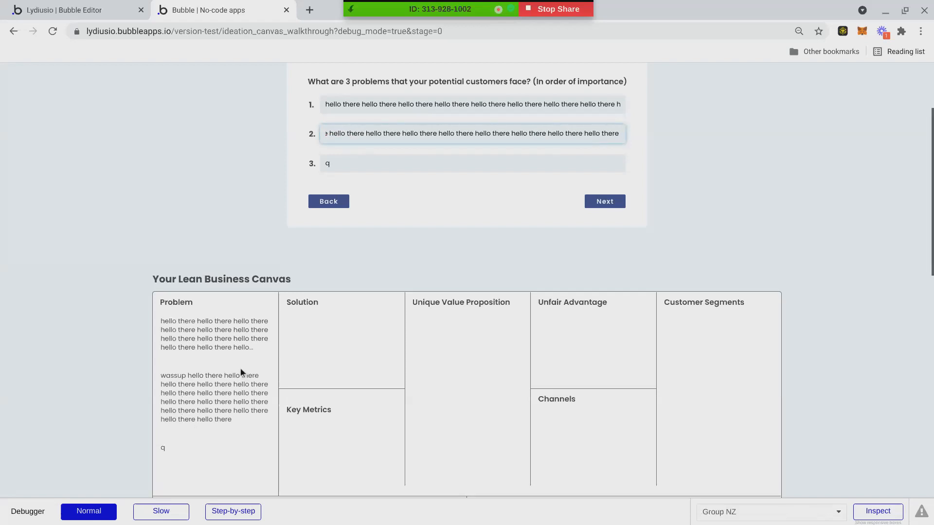
key(ctrl+v)
key(ctrl+v)
key(ctrl+v)
key(ctrl+v)
key(ctrl+v)
scroll(220, 437, down, 3)
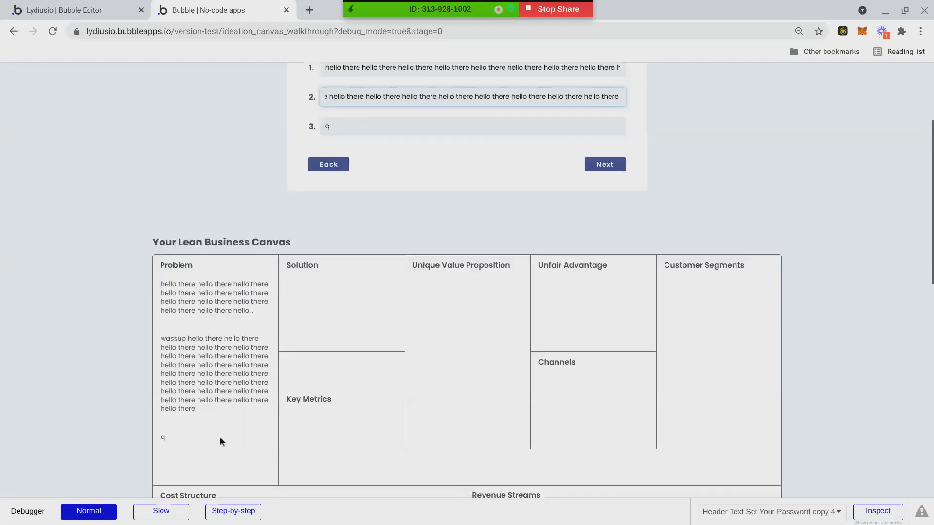
scroll(256, 305, up, 3)
Turn on 'Cut off content' for Problem #2, reload the preview, then select Problem #1 in the editor.
key(ctrl+Page_Up)
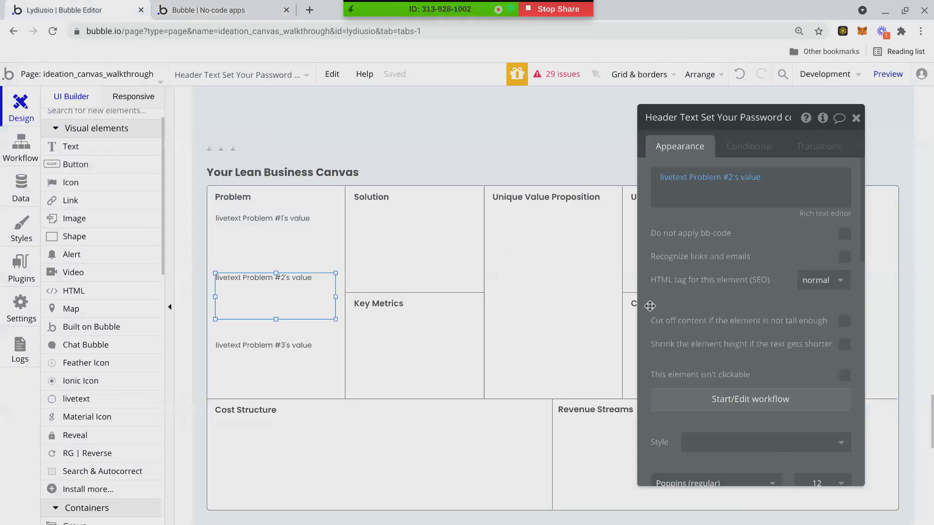
click(845, 320)
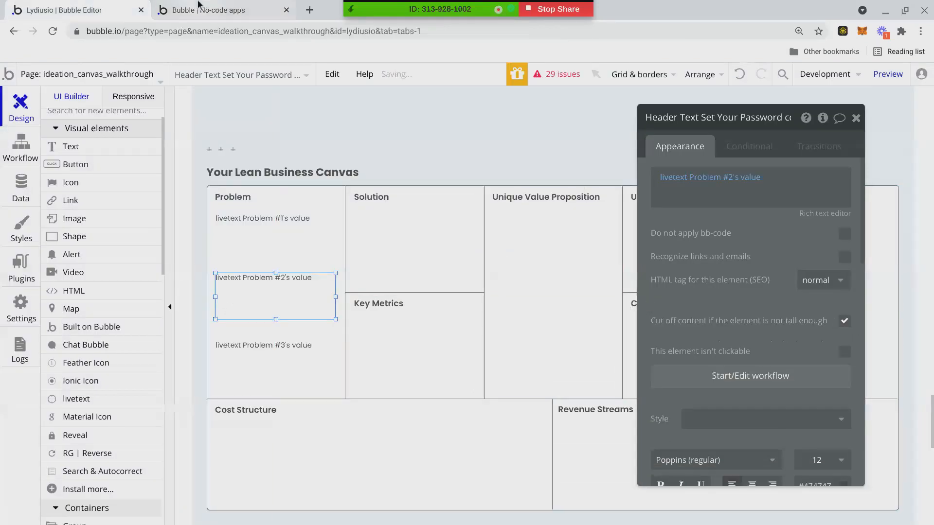
click(223, 9)
key(F5)
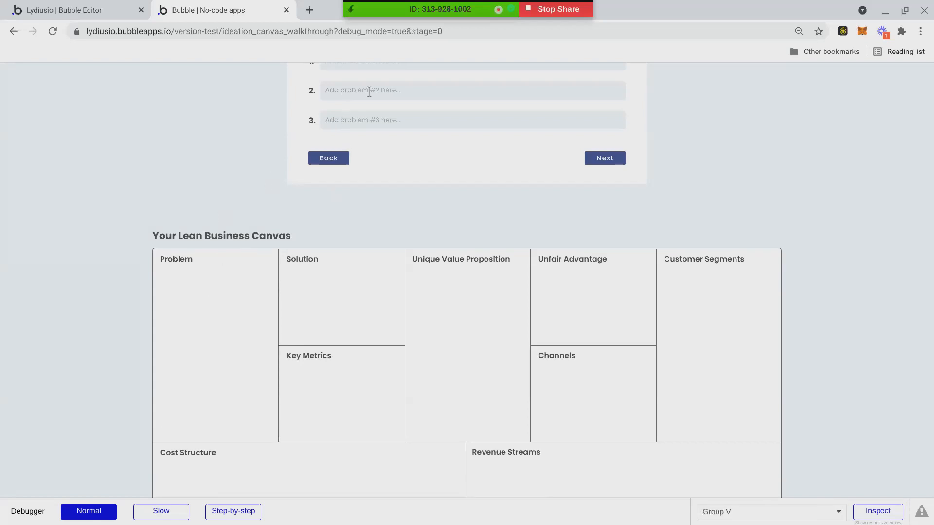
click(105, 11)
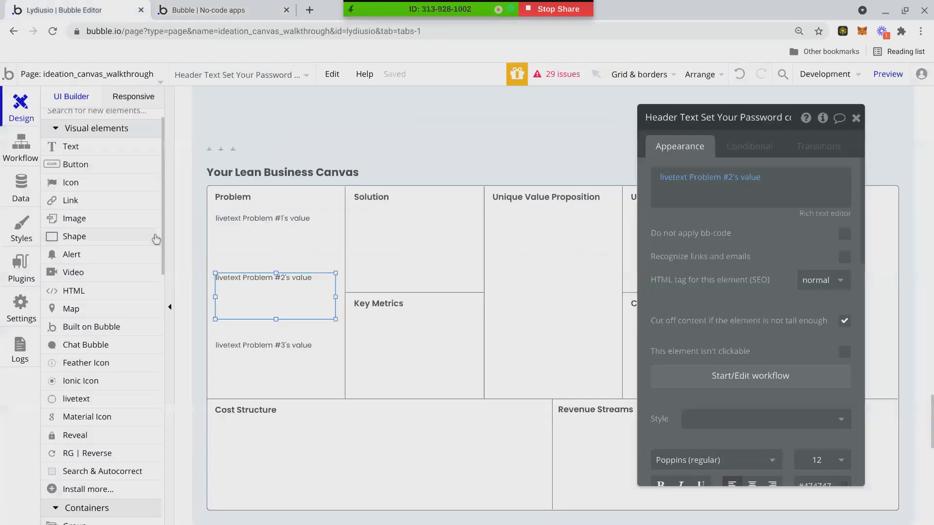
click(250, 238)
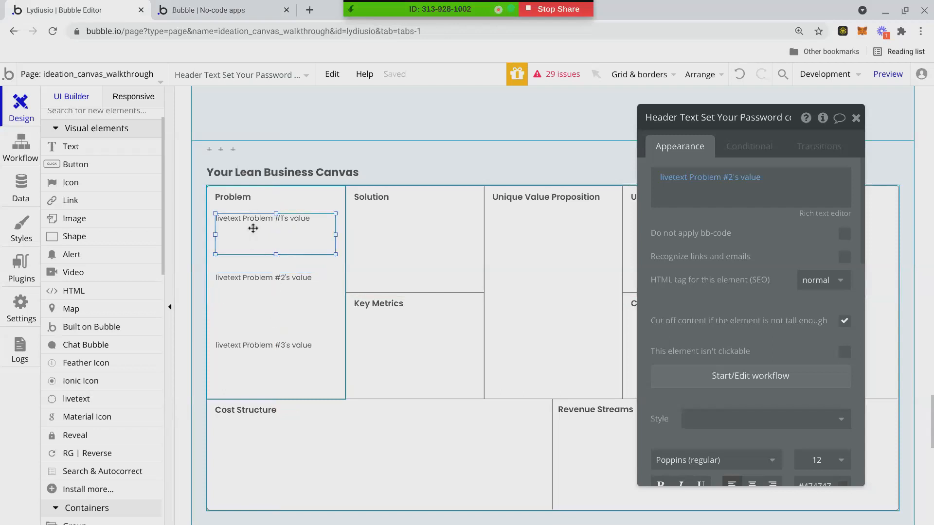
right_click(251, 232)
Create a 'when clicked' workflow event for the Problem #1 livetext, then return to the Design tab.
click(310, 504)
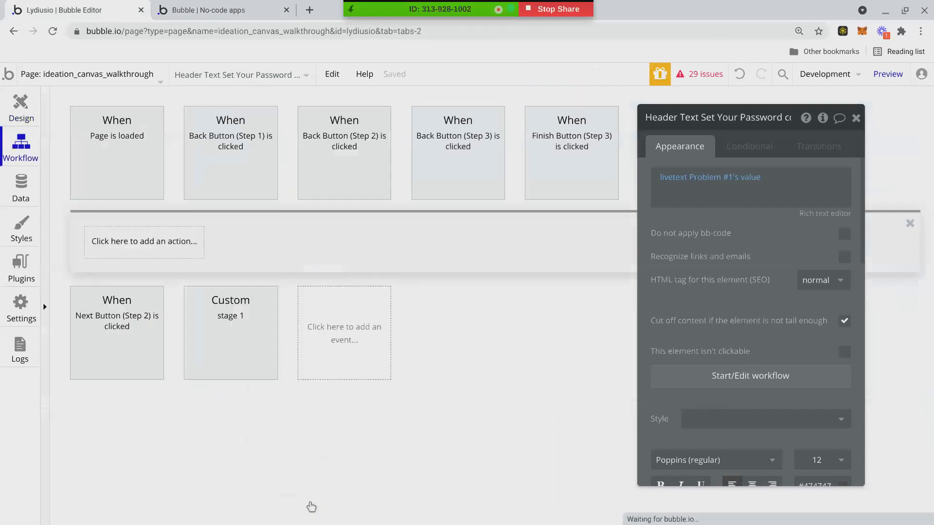
click(131, 250)
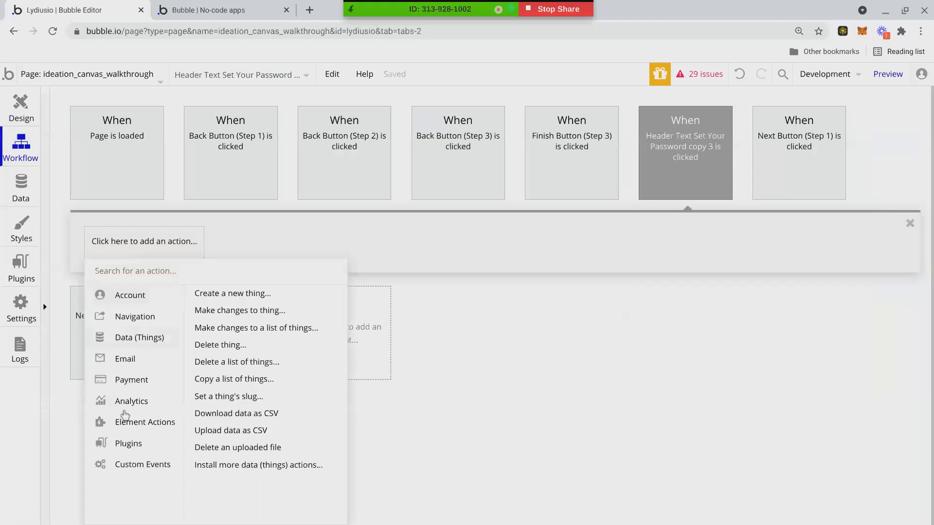
mouse_move(120, 431)
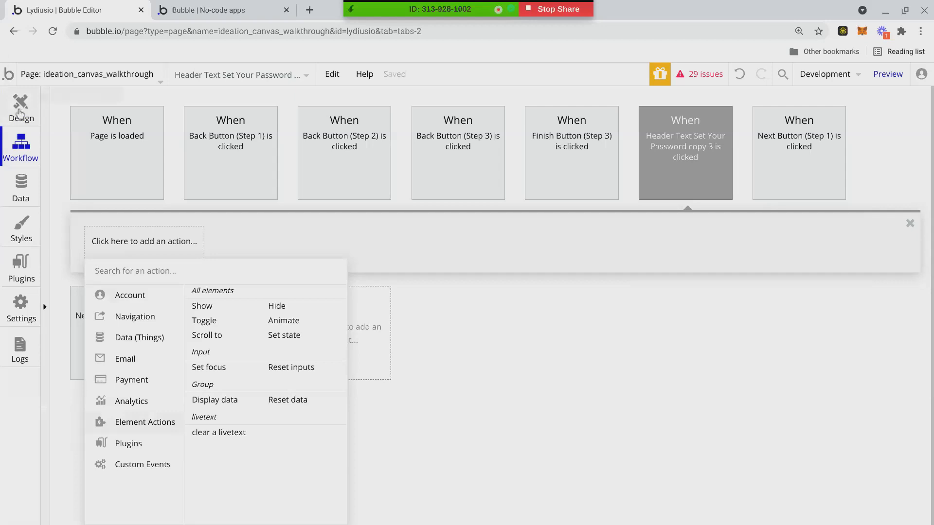
click(19, 113)
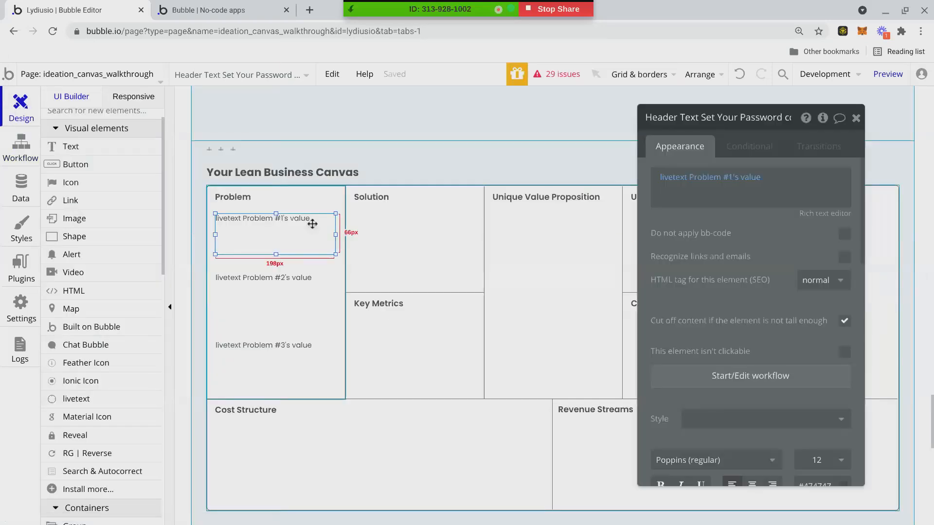
Deselect the text, draw a first popup on the page, then undo it.
right_click(312, 224)
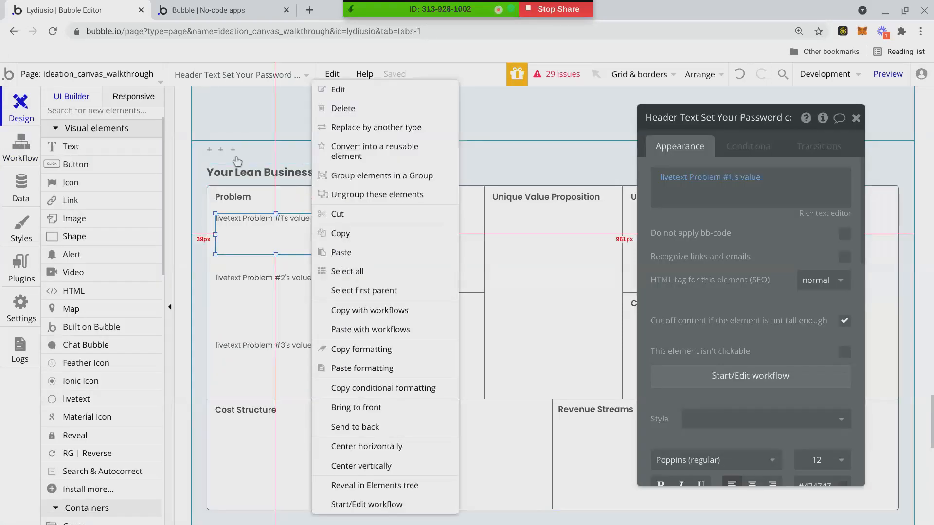
click(193, 143)
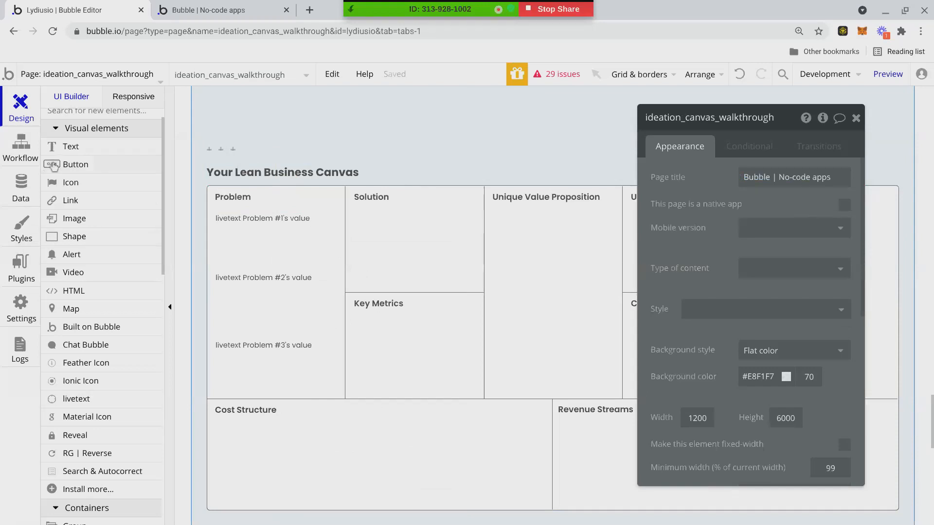
scroll(97, 395, down, 3)
scroll(97, 395, down, 2)
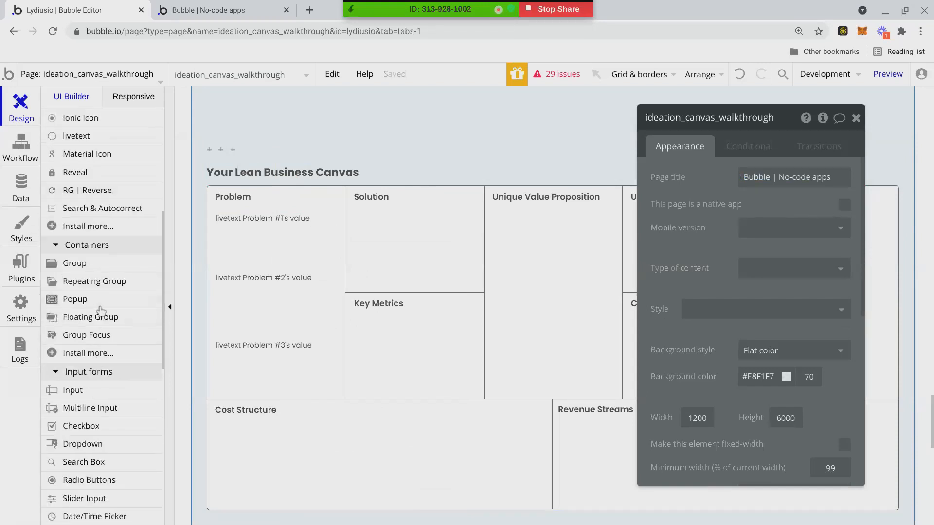
click(100, 300)
drag(476, 158, 650, 364)
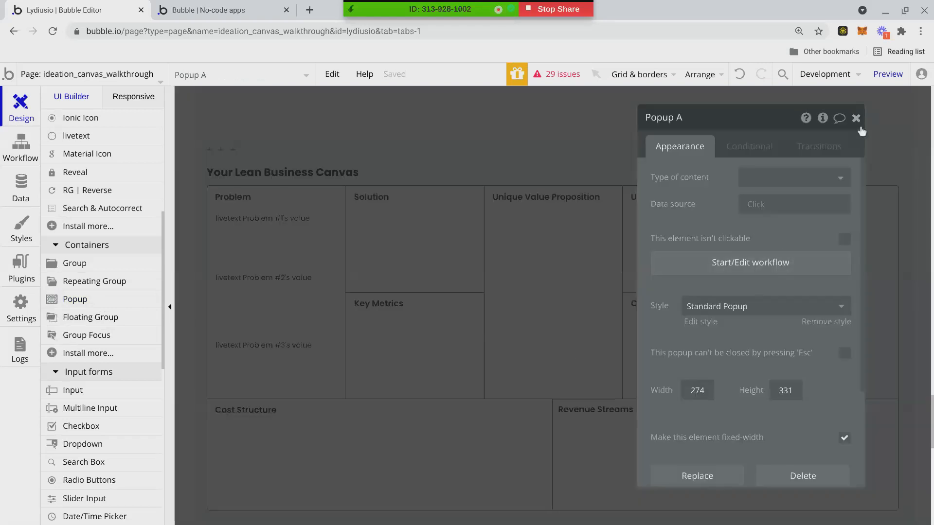
drag(775, 118, 567, 181)
click(745, 81)
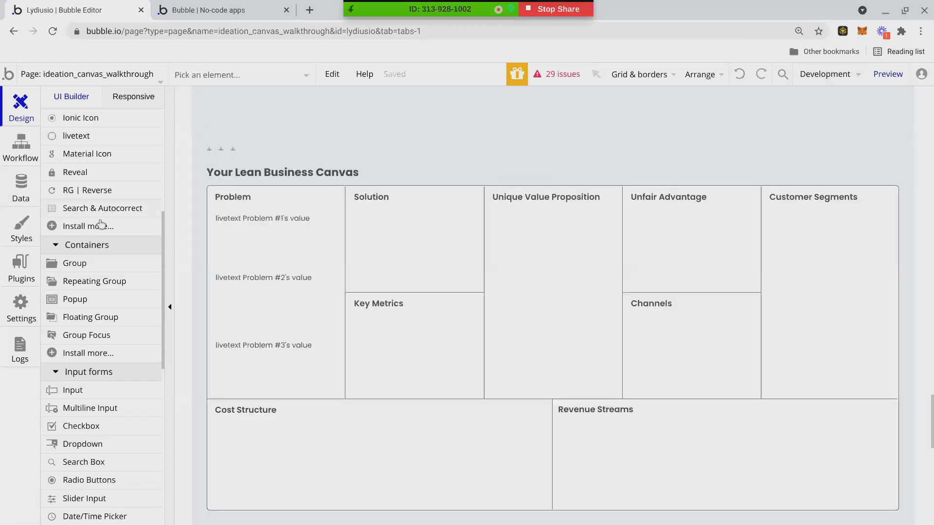
Redraw Popup A over the canvas, close its property editor and drag its edge to narrow it.
click(73, 299)
drag(365, 116, 762, 455)
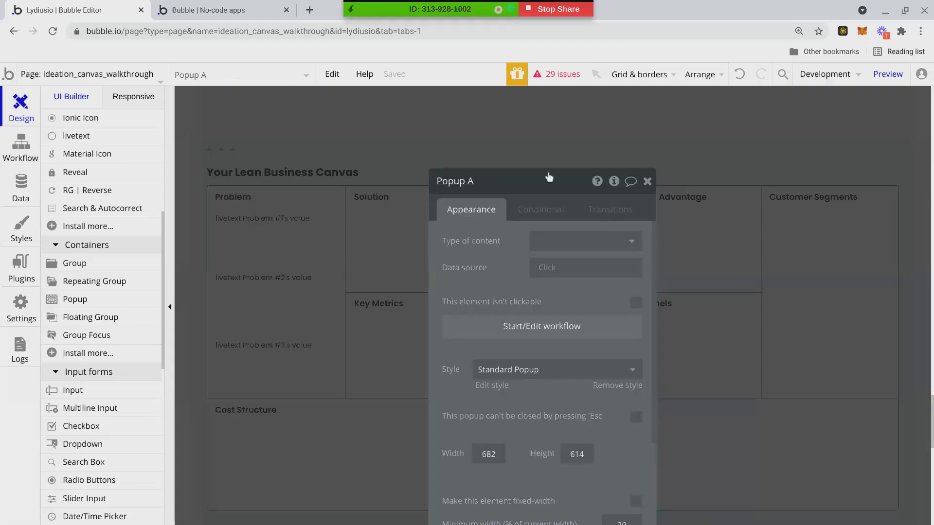
drag(549, 177, 552, 330)
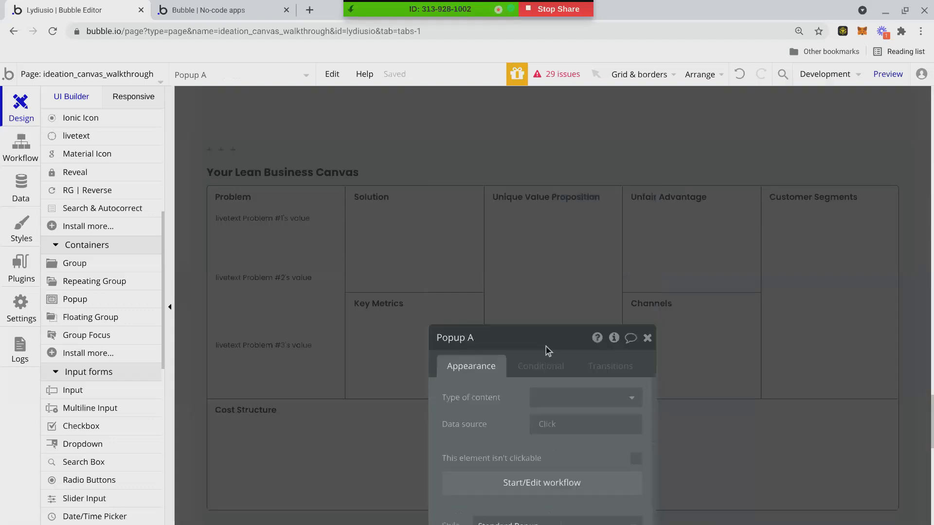
scroll(503, 332, down, 4)
scroll(493, 321, up, 4)
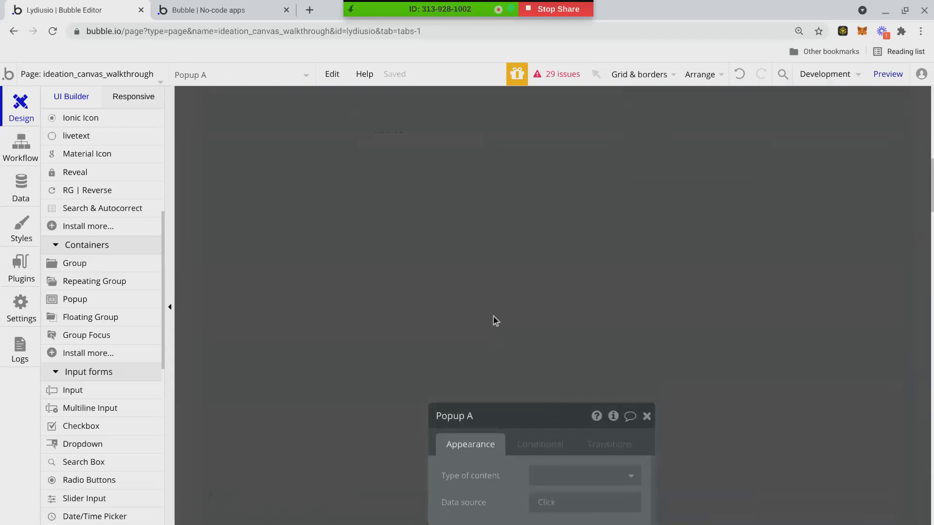
drag(509, 419, 239, 112)
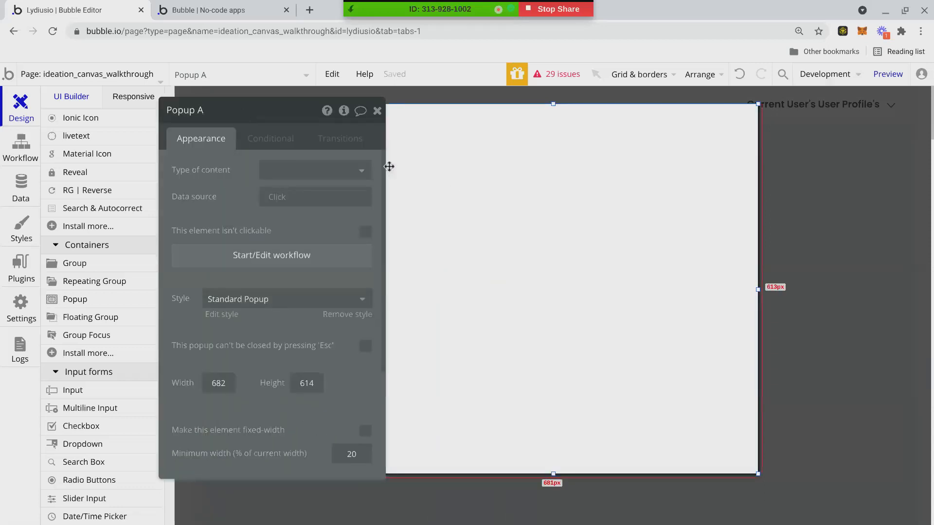
click(378, 112)
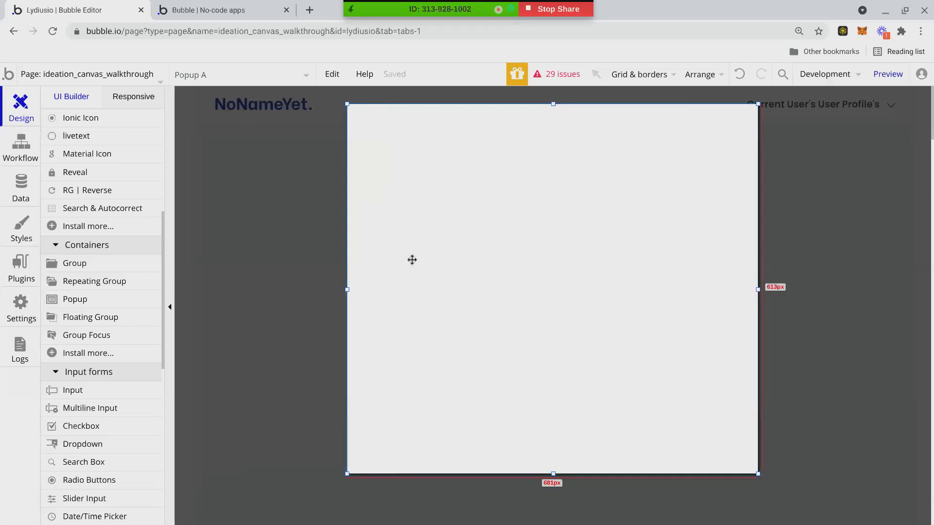
drag(345, 289, 431, 311)
scroll(95, 185, down, 1)
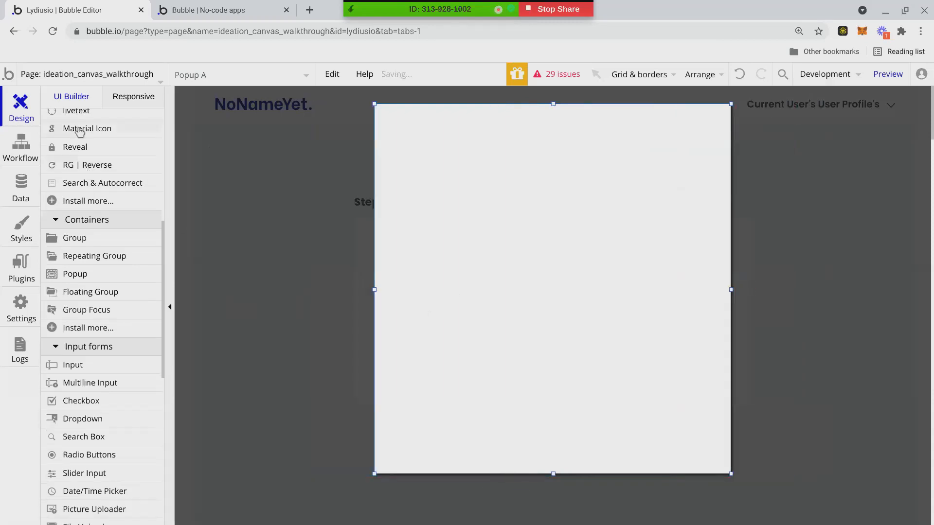
scroll(89, 142, up, 4)
scroll(89, 163, up, 6)
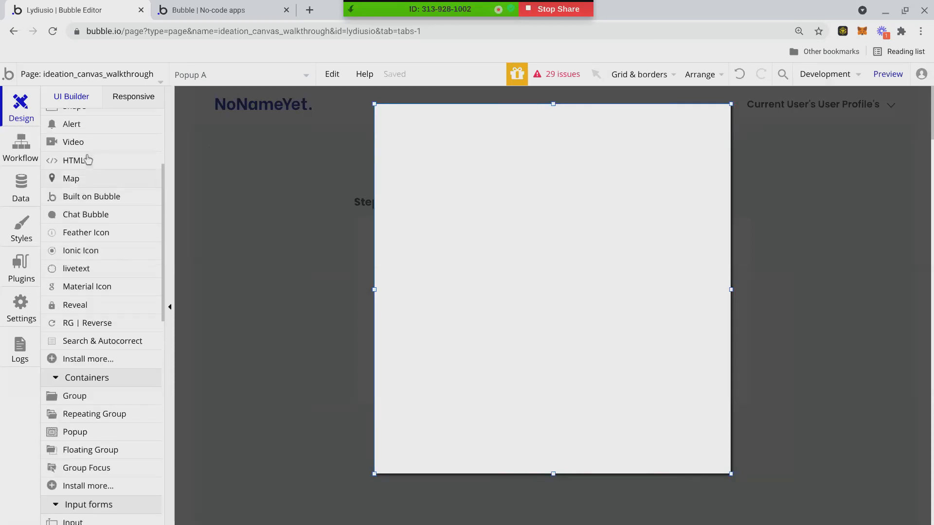
scroll(104, 151, up, 2)
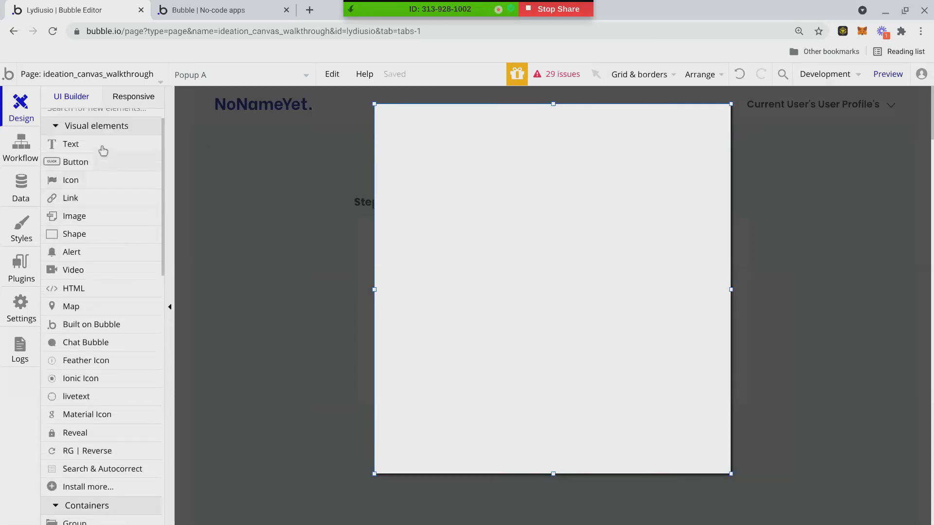
Add a text element in Popup A showing the dynamic value 'livetext Problem #1's value'.
click(101, 159)
mouse_move(423, 142)
mouse_down()
mouse_move(593, 226)
mouse_move(682, 208)
mouse_move(678, 200)
mouse_up()
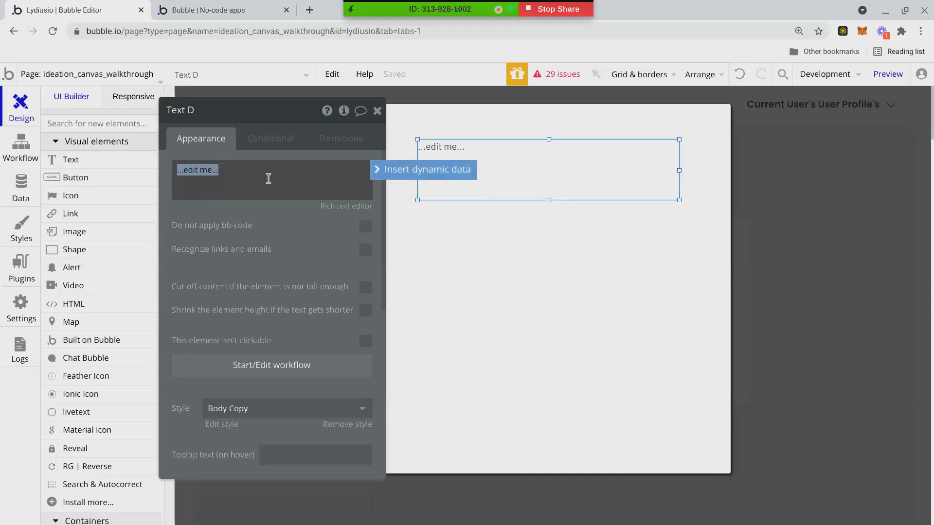
text(li)
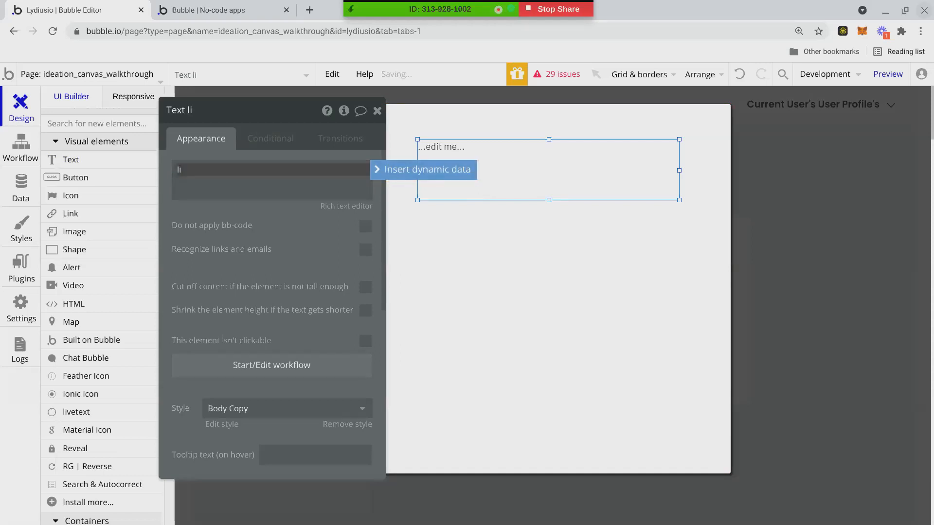
click(418, 170)
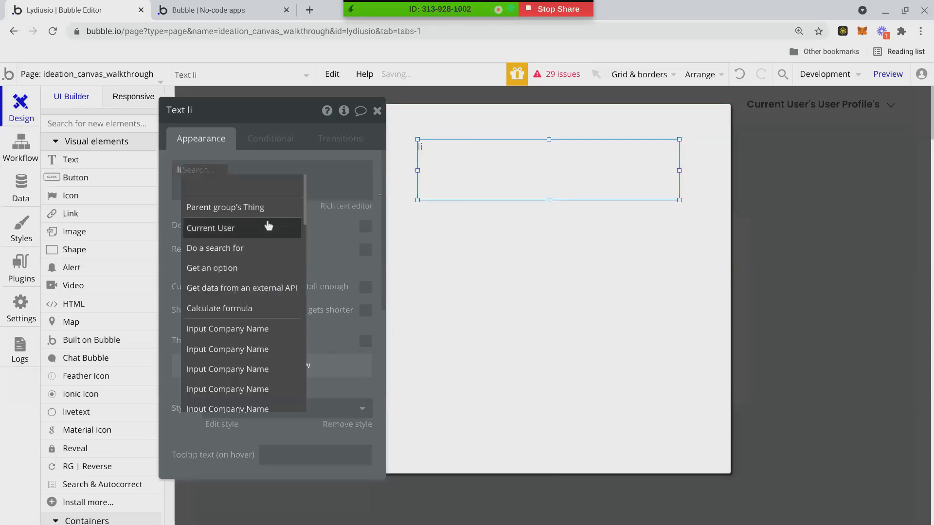
text(li)
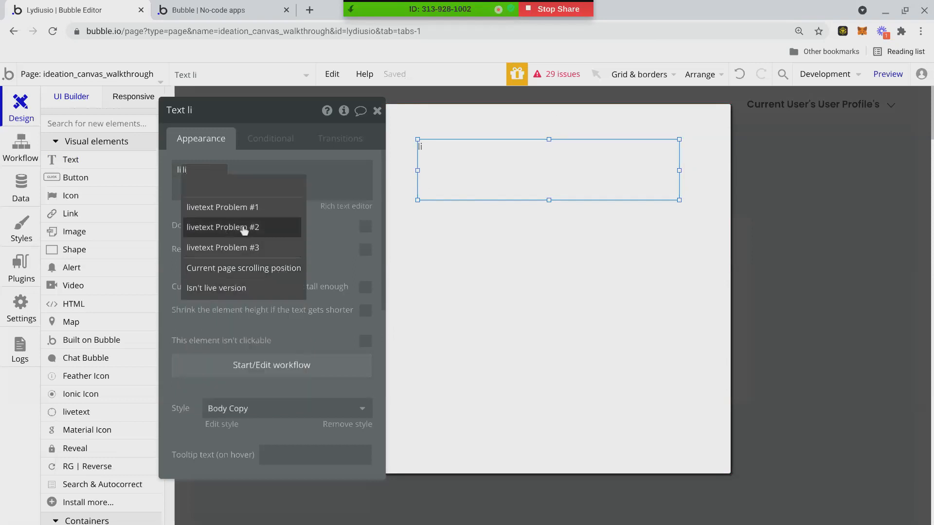
click(245, 217)
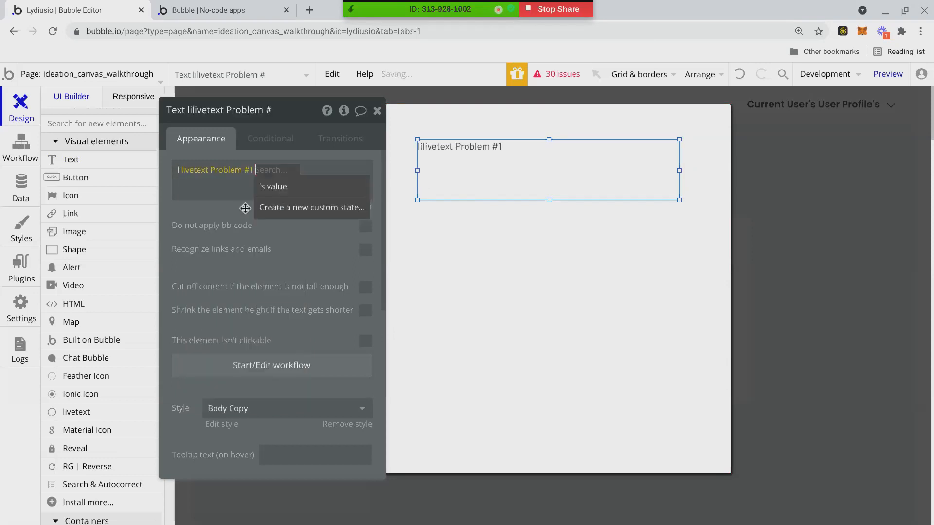
click(180, 170)
key(Escape)
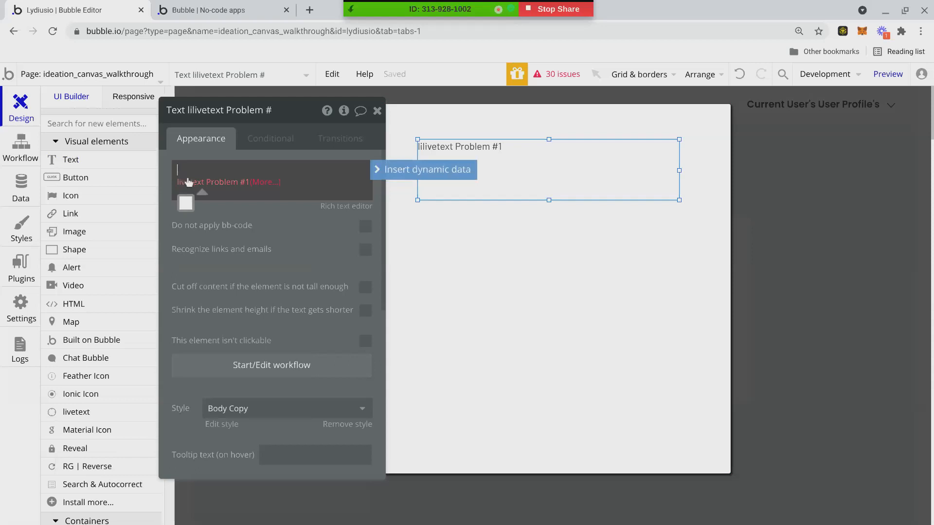
key(Delete)
key(Delete)
click(268, 170)
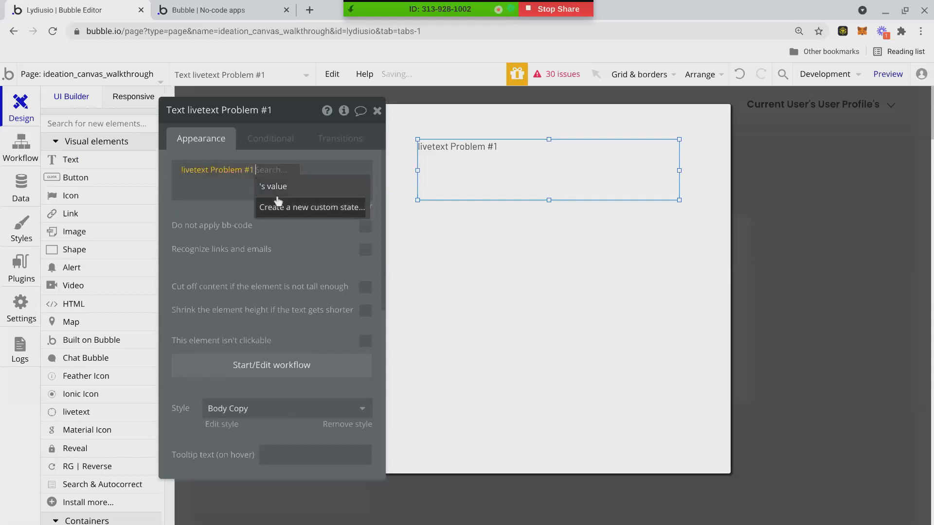
click(276, 184)
Make the text box taller and center it horizontally within Popup A.
click(501, 279)
click(548, 194)
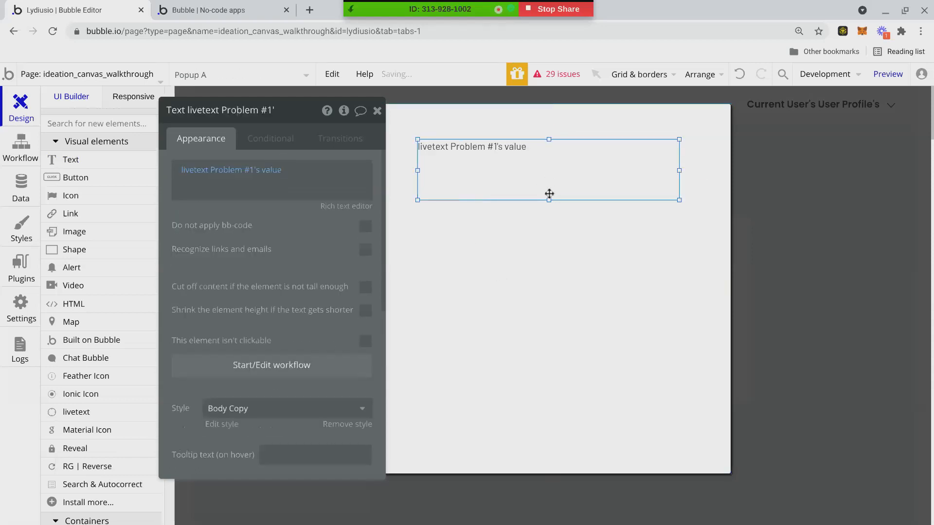
drag(548, 199, 553, 317)
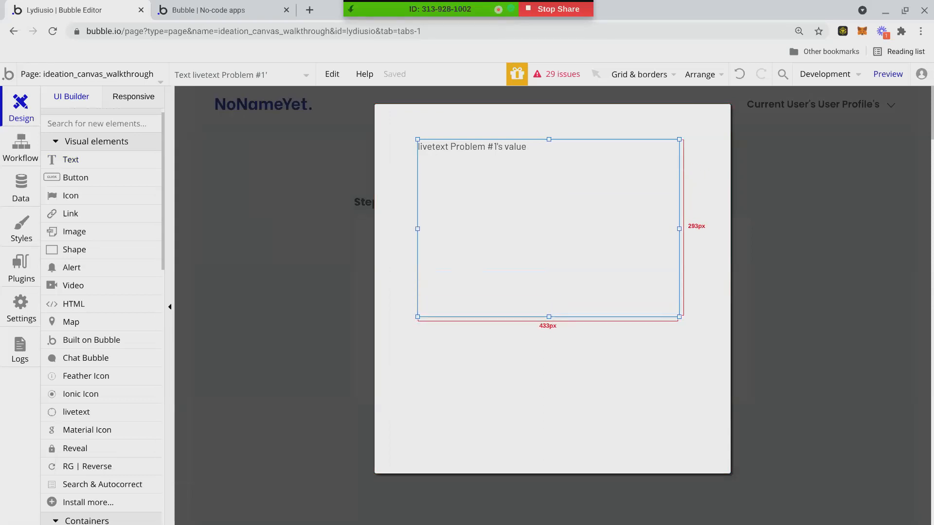
drag(553, 317, 553, 317)
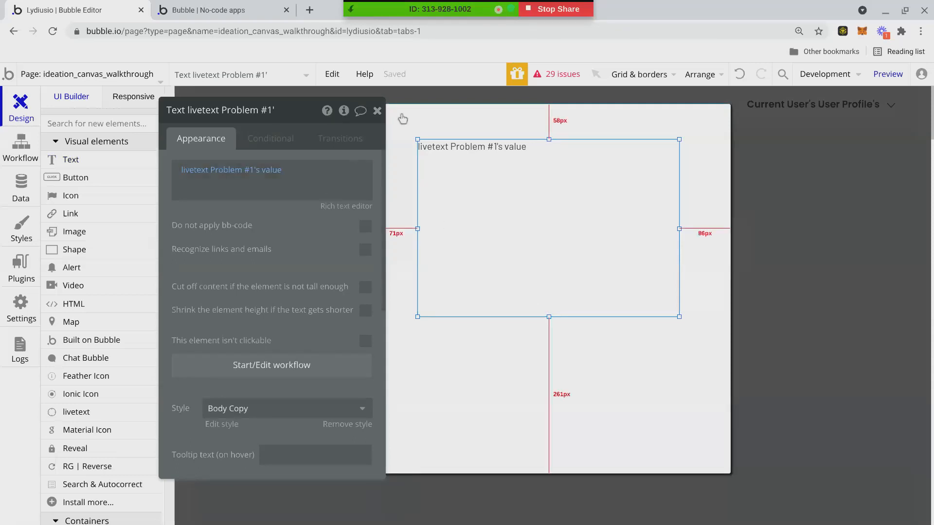
click(377, 111)
double_click(507, 192)
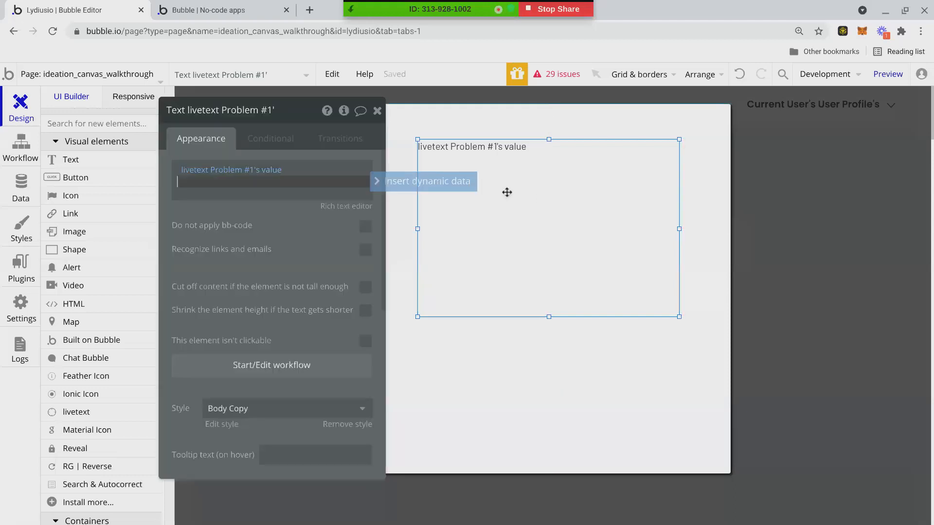
right_click(497, 210)
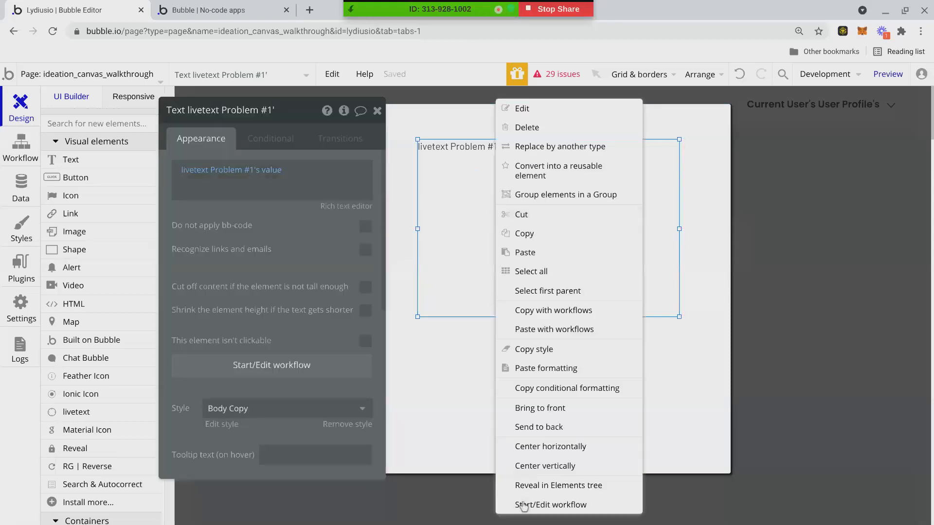
click(551, 446)
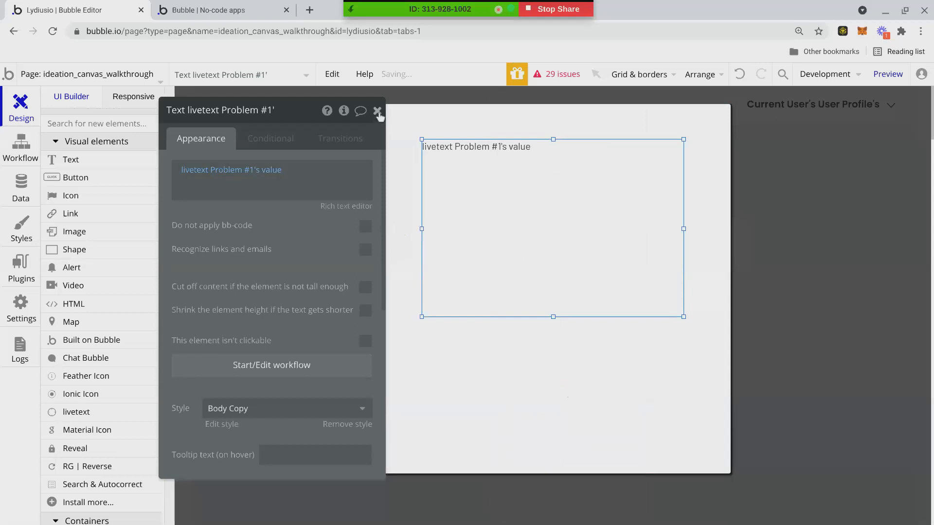
click(377, 111)
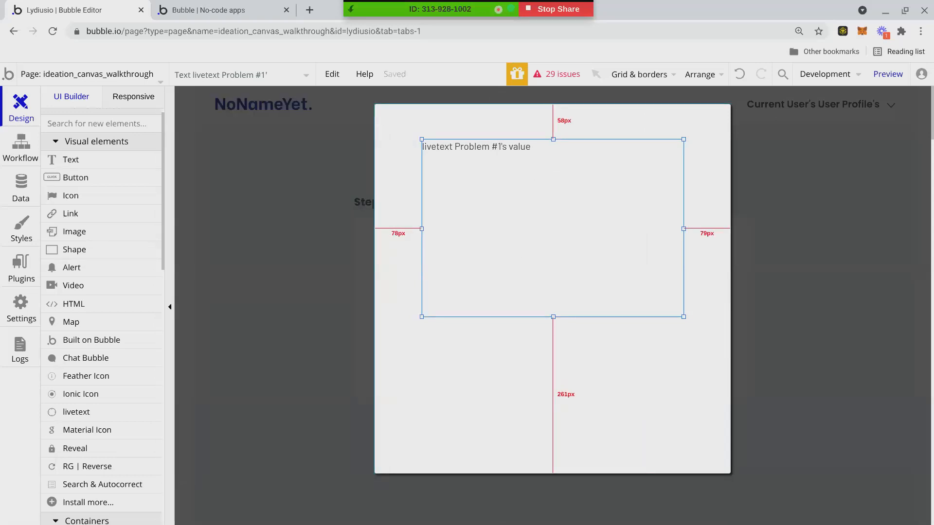
scroll(323, 423, down, 10)
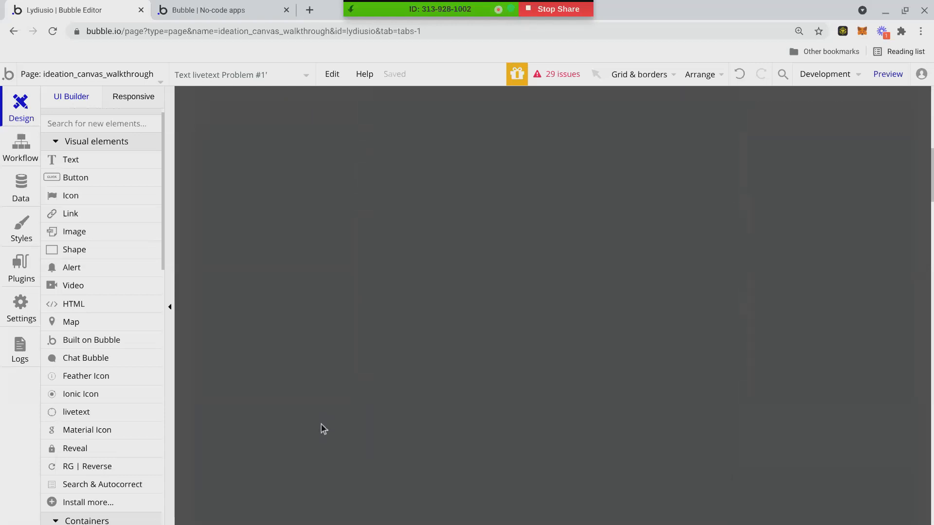
scroll(399, 412, down, 5)
scroll(392, 413, down, 15)
scroll(374, 381, up, 8)
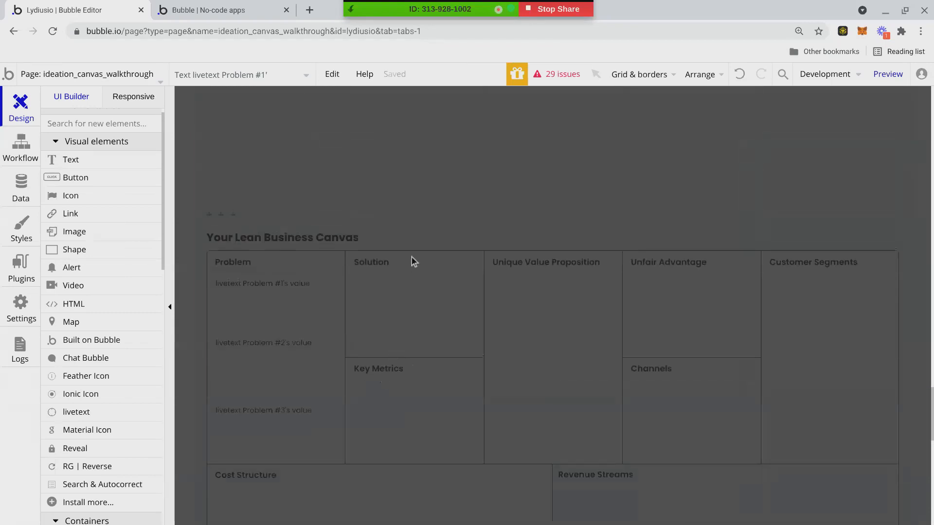
scroll(330, 373, up, 10)
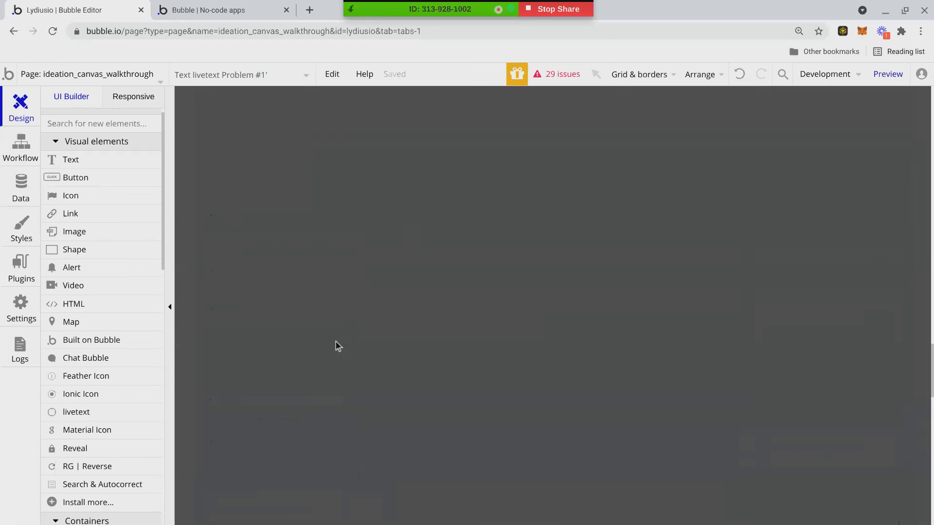
scroll(360, 329, down, 10)
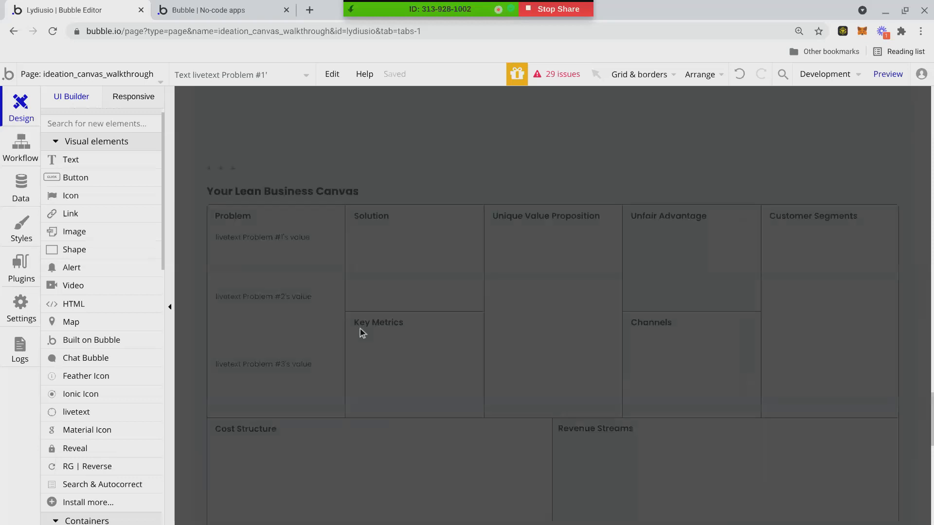
scroll(360, 328, up, 2)
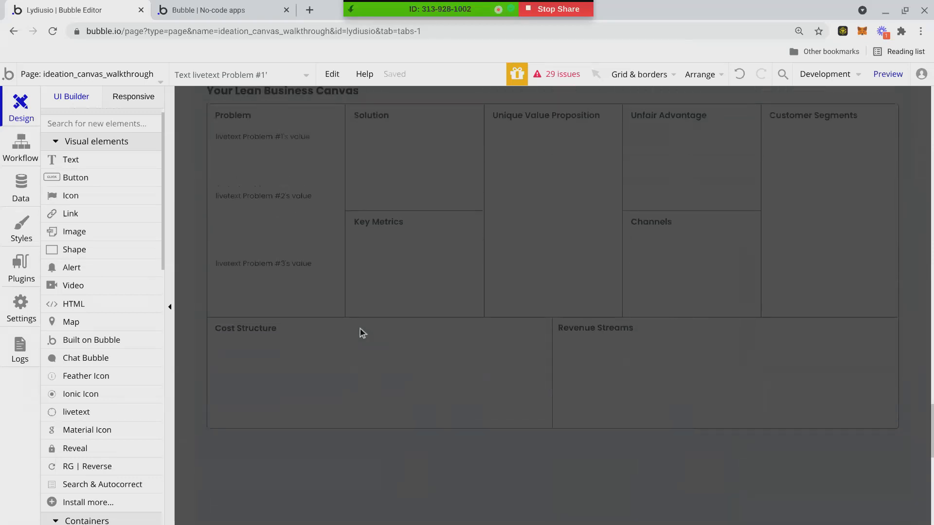
scroll(359, 333, up, 1)
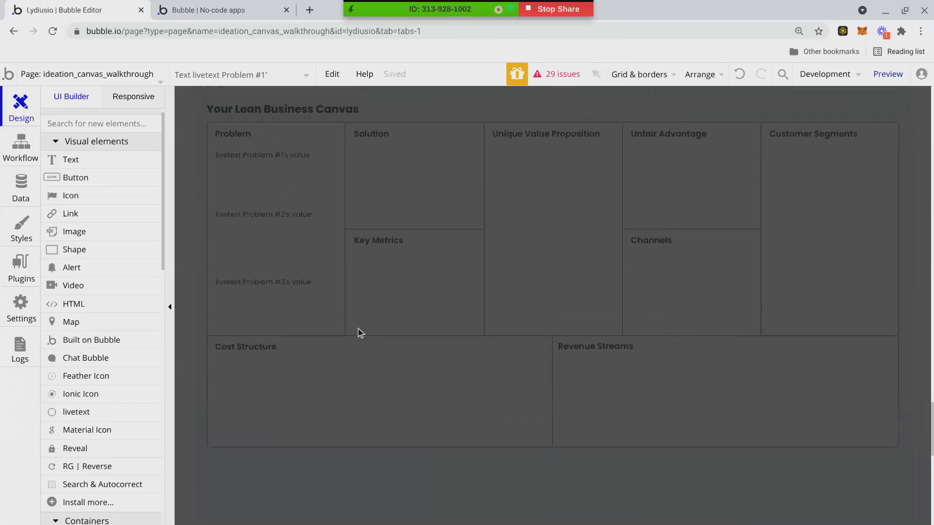
scroll(350, 331, up, 5)
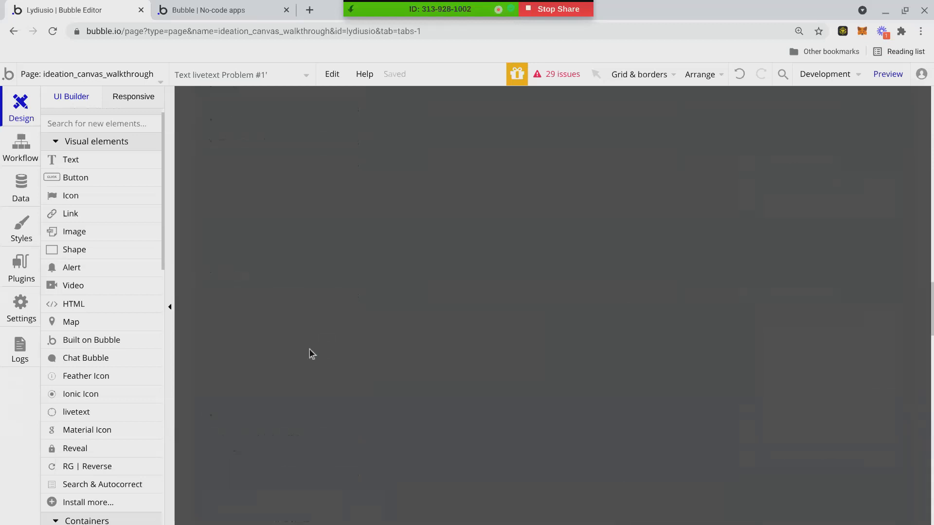
scroll(306, 359, down, 5)
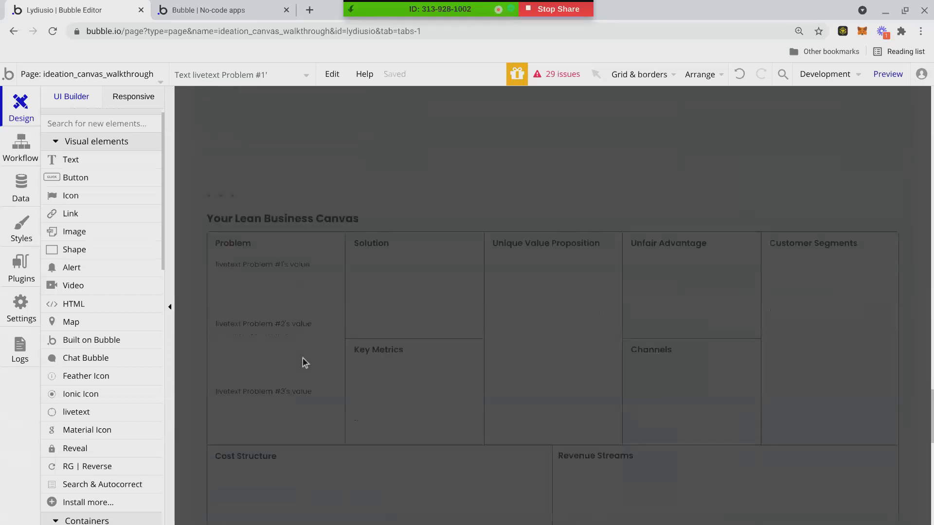
scroll(271, 387, down, 3)
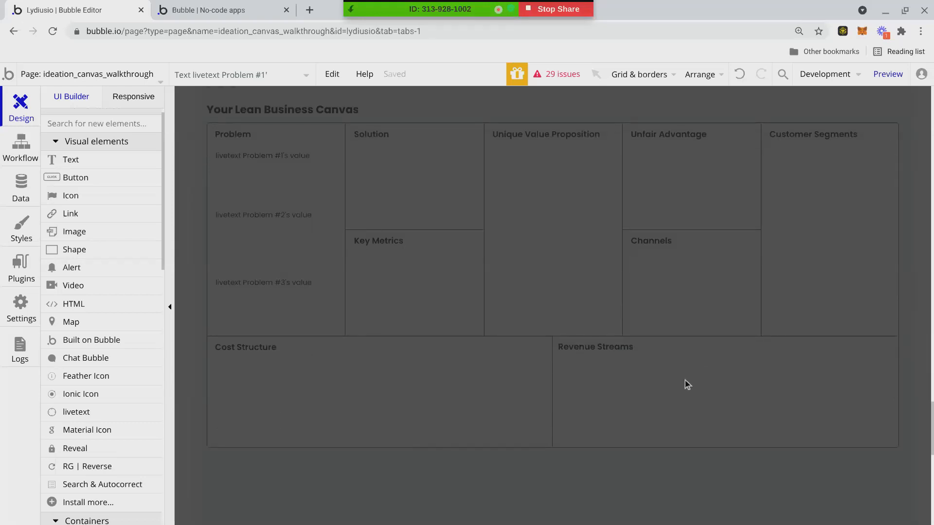
scroll(685, 380, up, 1)
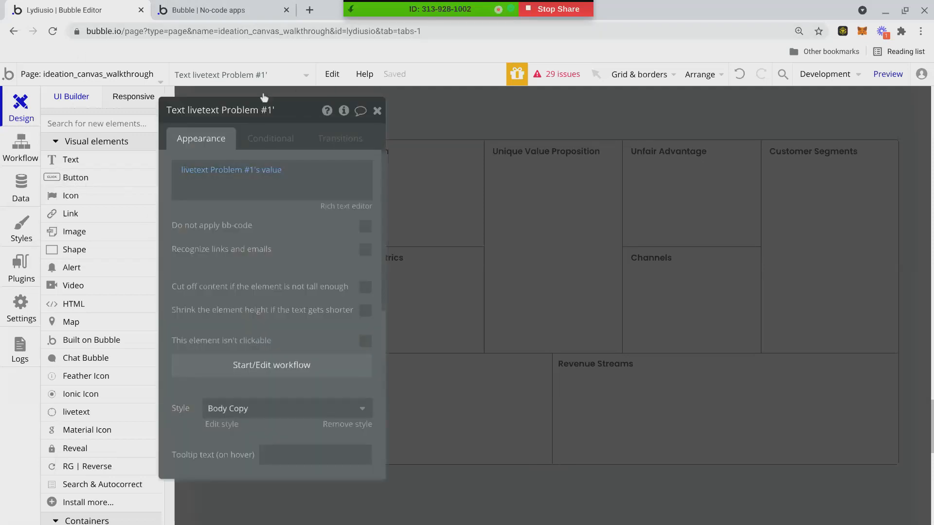
Open Popup A from the element list, inspect its Problem #1 text properties, then close both.
click(269, 77)
click(197, 161)
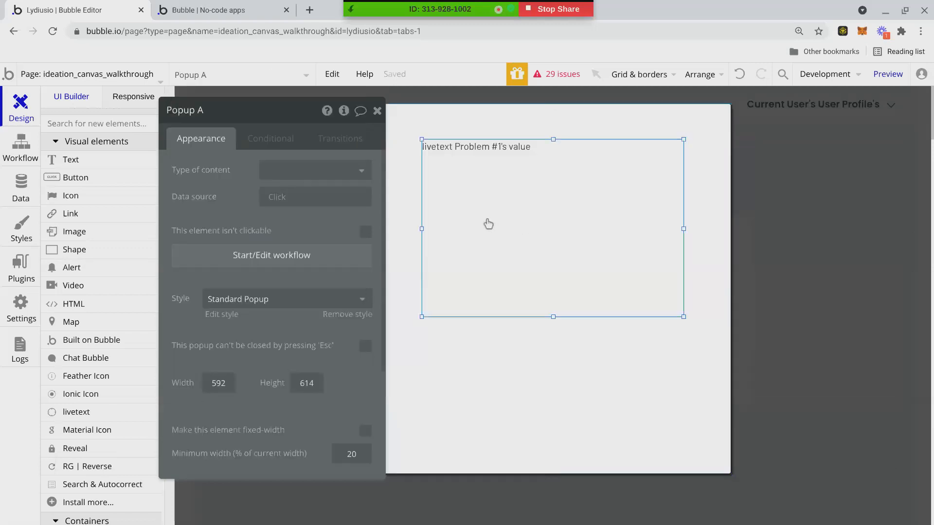
click(489, 221)
click(258, 183)
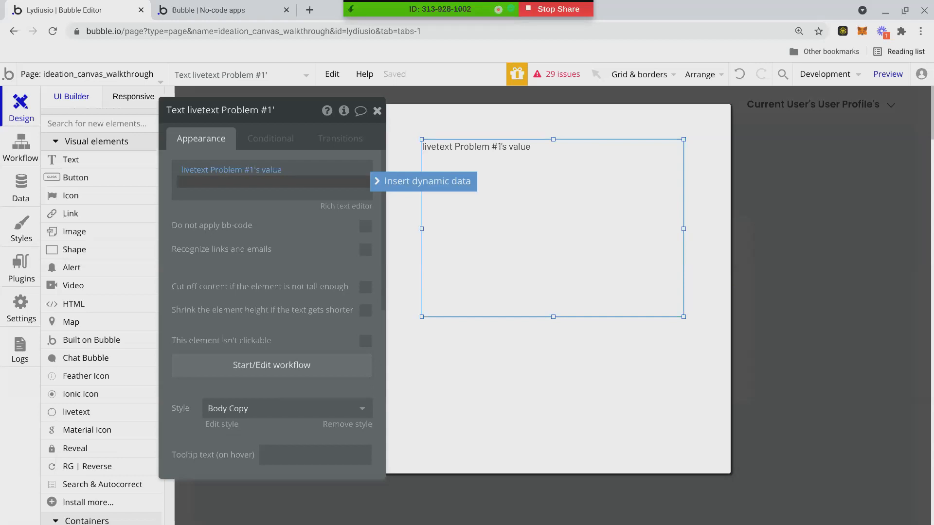
drag(316, 119, 166, 128)
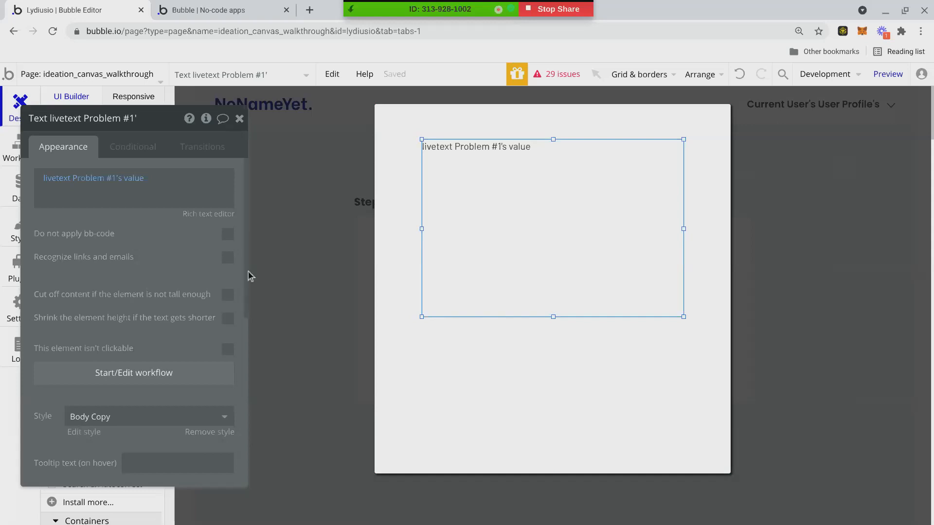
scroll(281, 372, down, 5)
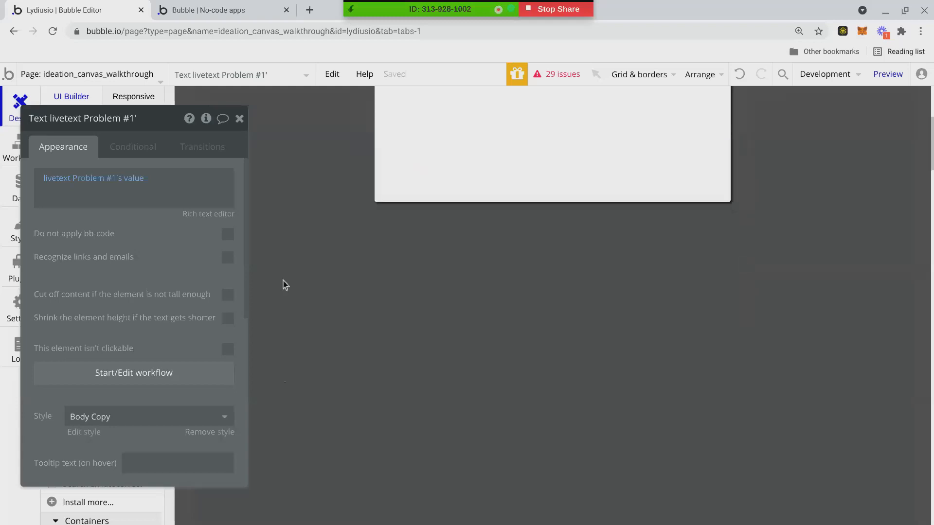
scroll(282, 279, up, 1)
scroll(282, 280, up, 3)
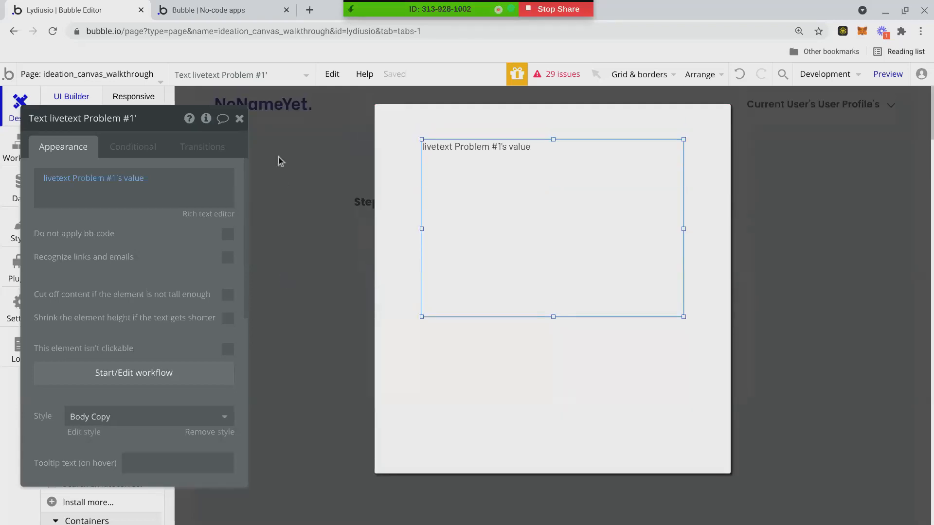
click(240, 119)
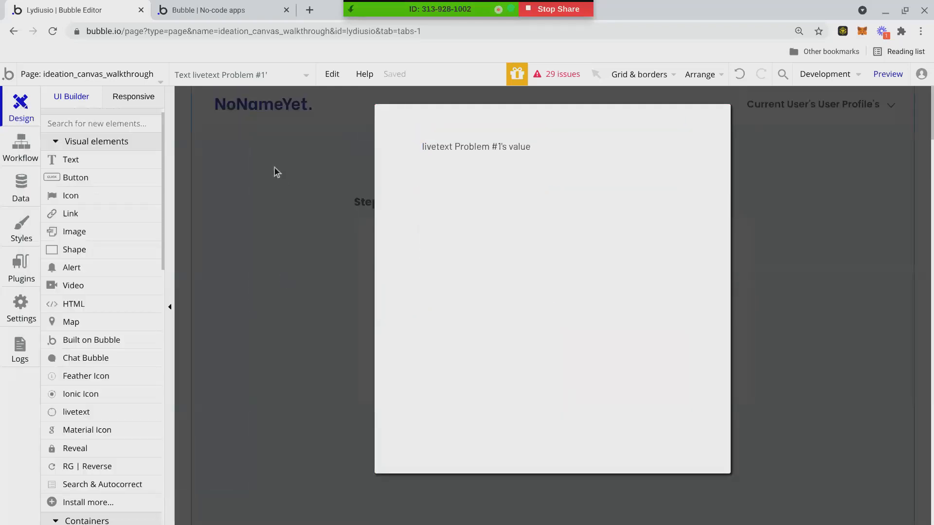
click(274, 168)
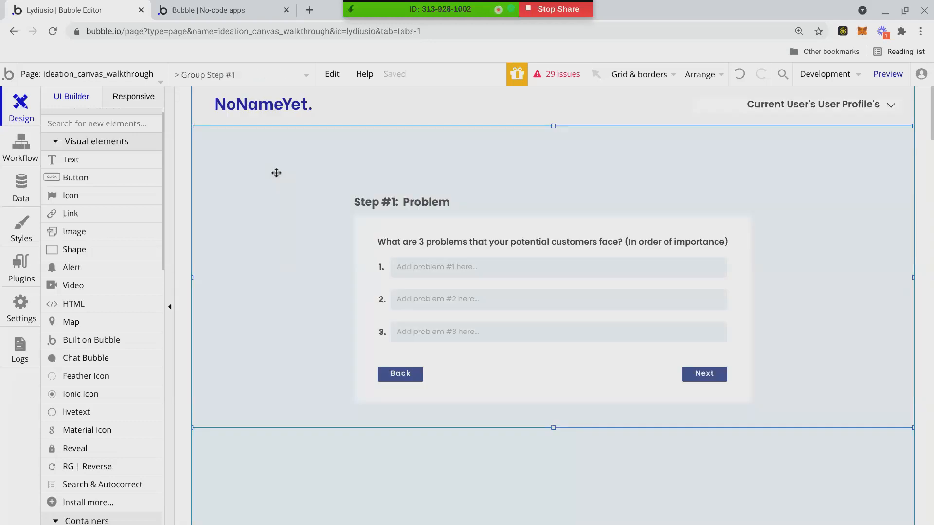
Jump through Group Step #2, Step #4 and Step #5 using the element list.
scroll(267, 235, down, 5)
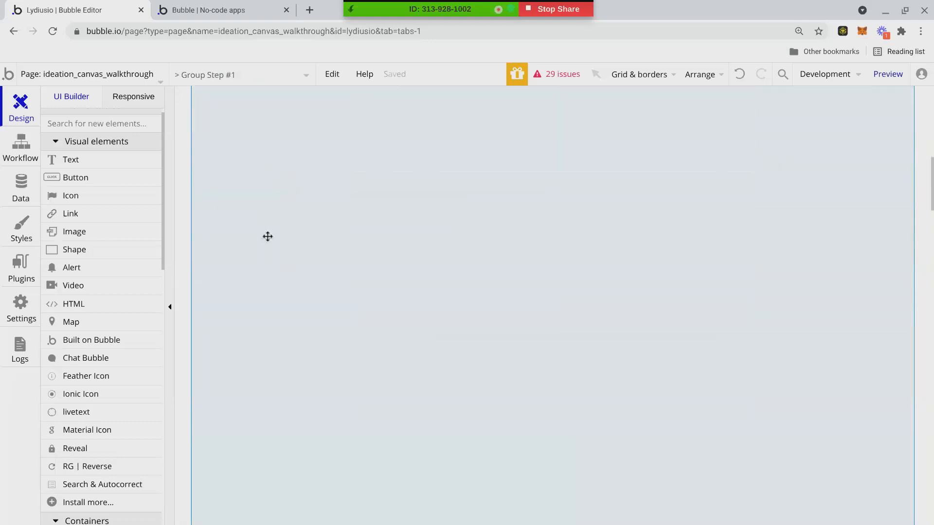
scroll(268, 237, up, 5)
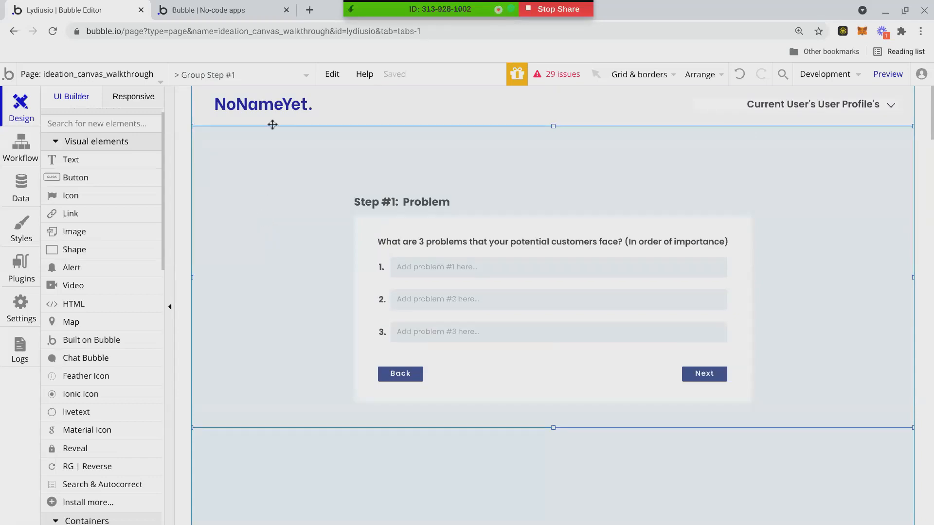
click(269, 75)
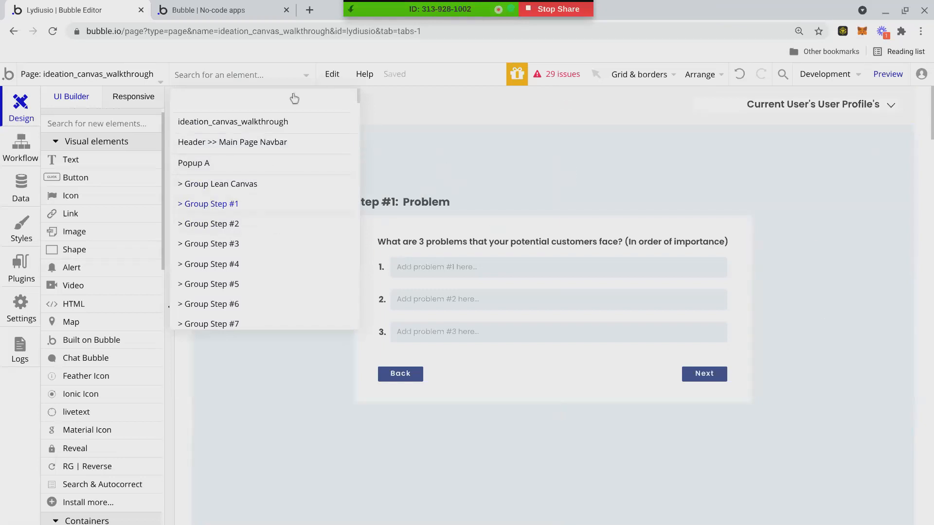
click(292, 224)
scroll(347, 192, up, 5)
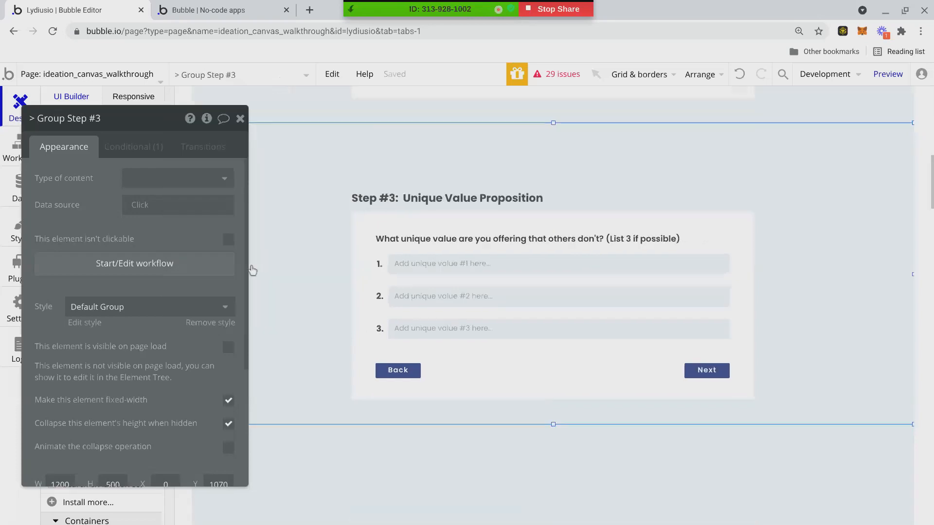
click(265, 74)
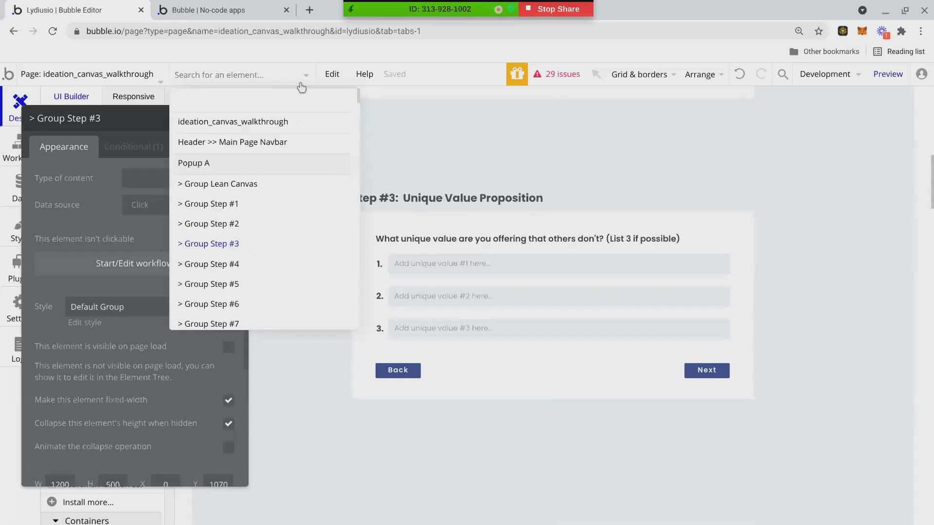
click(273, 264)
click(304, 78)
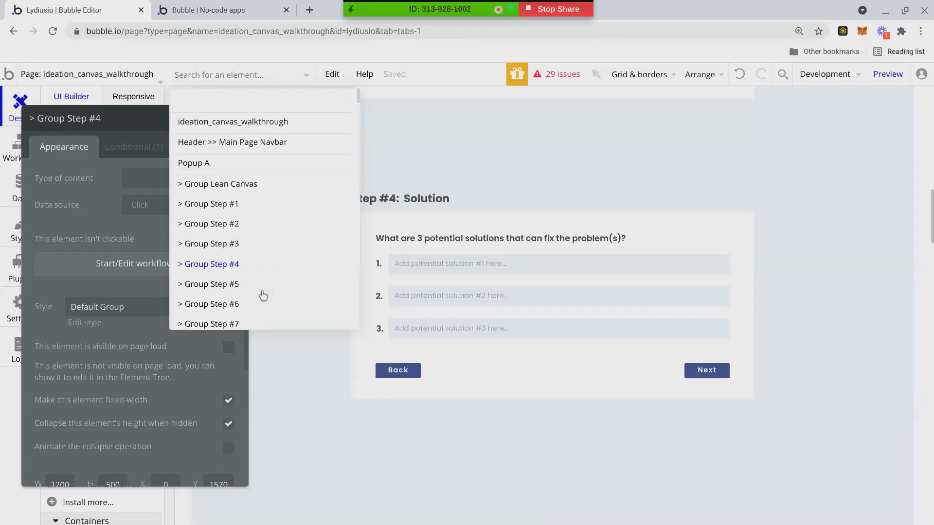
click(261, 290)
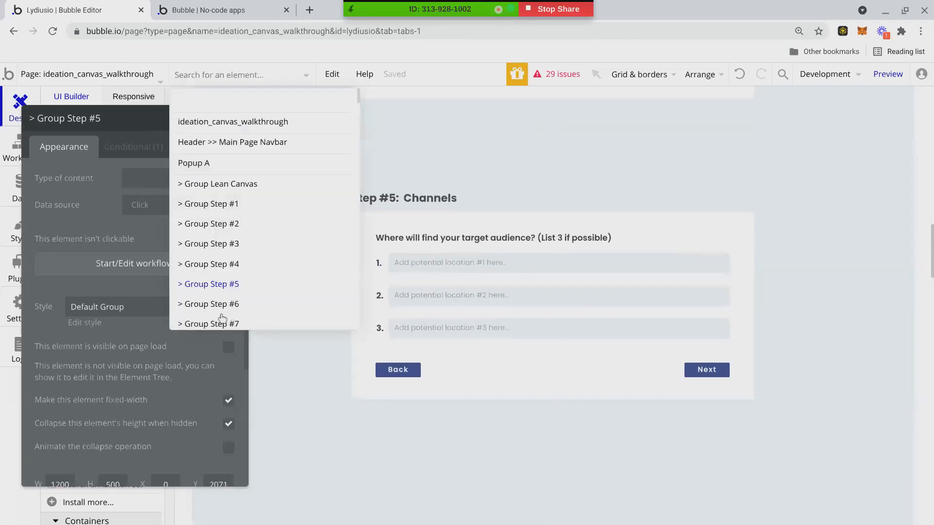
Continue through Group Step #6 to Step #9, then select the Lean Canvas group on the page.
click(228, 304)
click(293, 79)
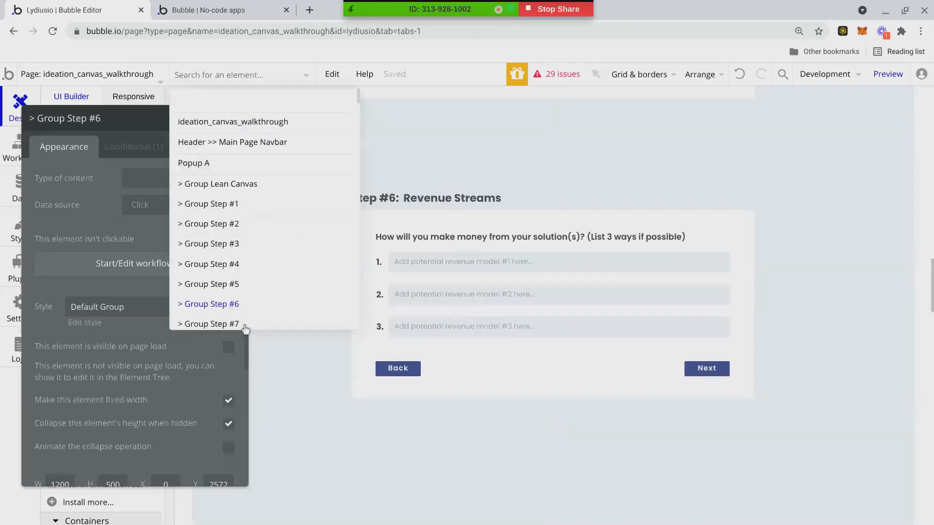
click(243, 323)
click(301, 76)
scroll(260, 306, down, 1)
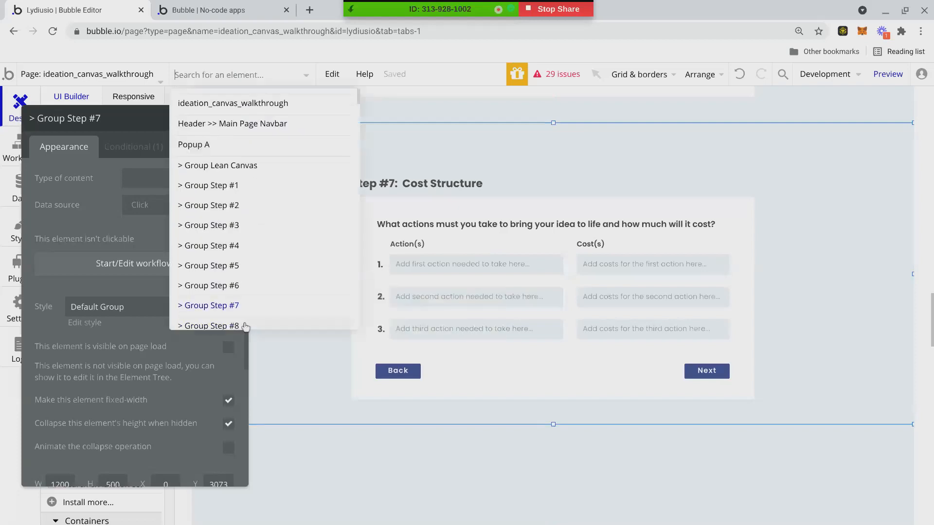
click(246, 317)
click(289, 79)
scroll(246, 299, down, 1)
click(240, 314)
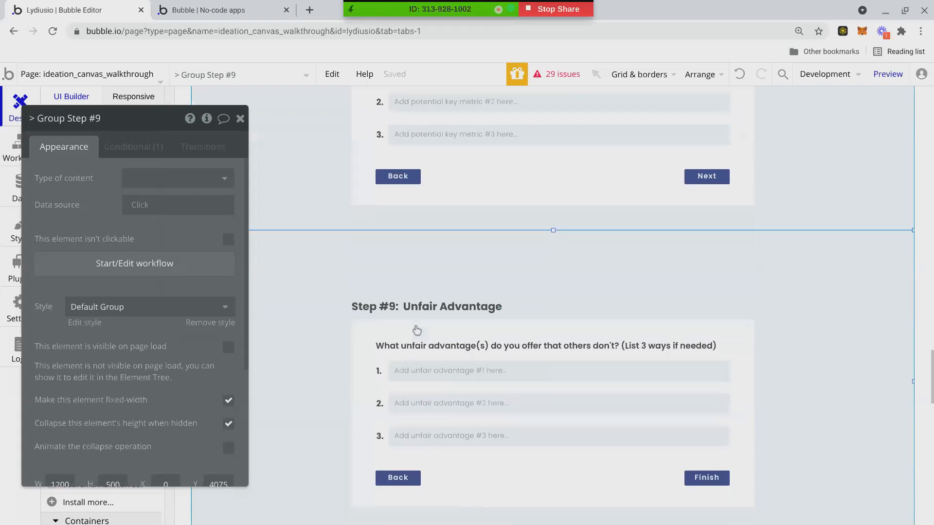
scroll(423, 302, down, 4)
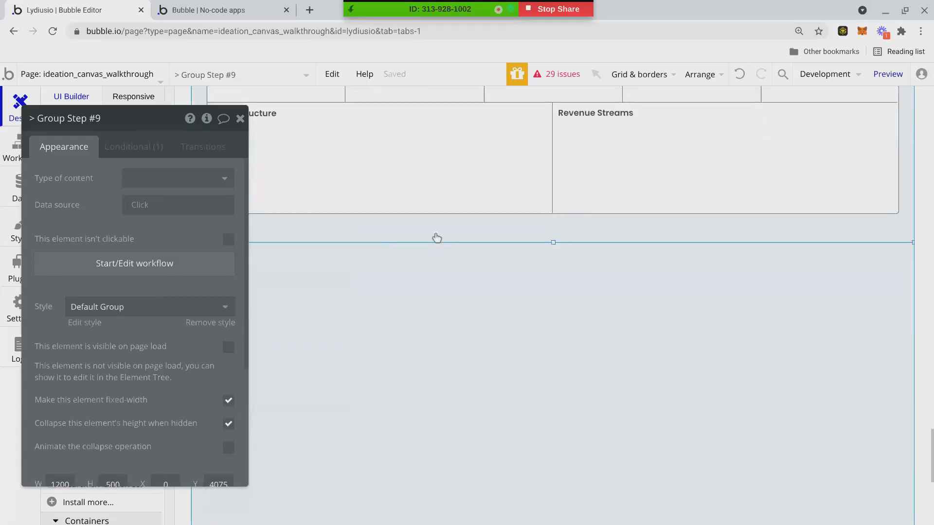
click(406, 284)
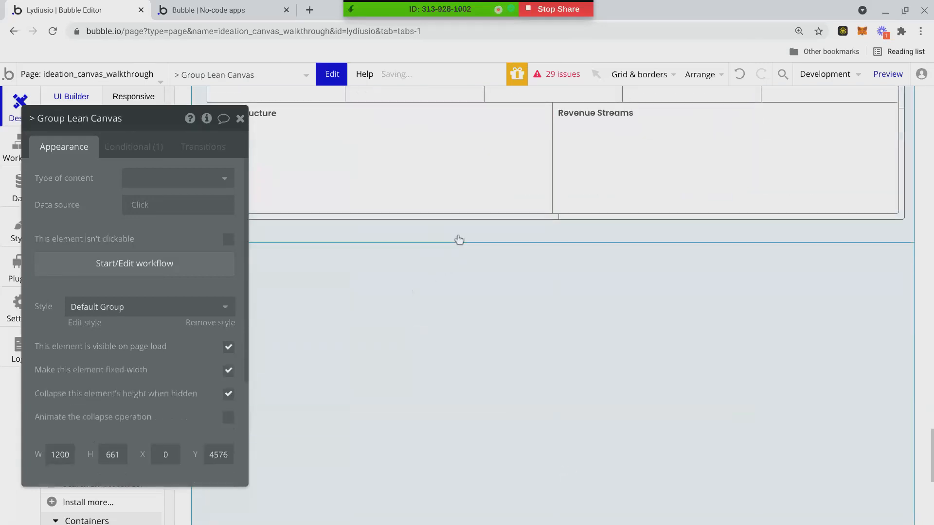
Paste a copy of the Lean Canvas group and position it below the original.
key(ctrl+v)
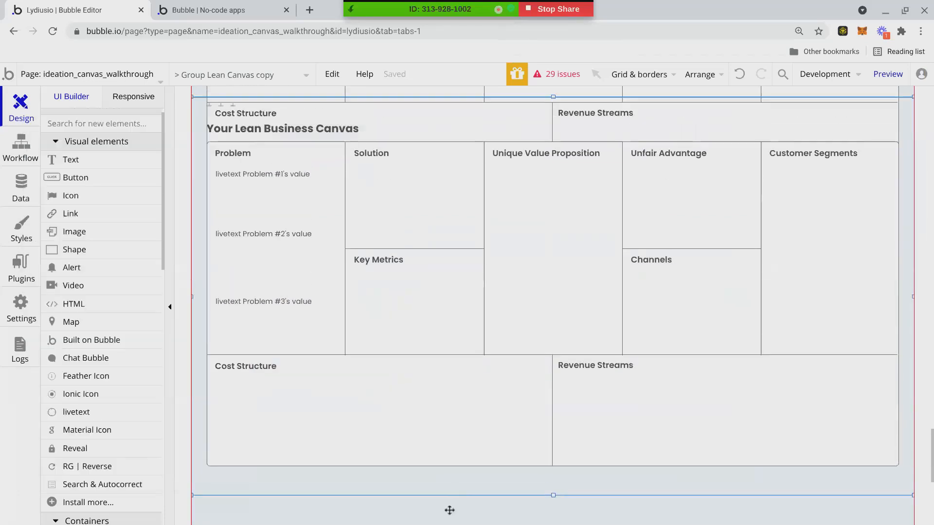
double_click(409, 254)
click(241, 119)
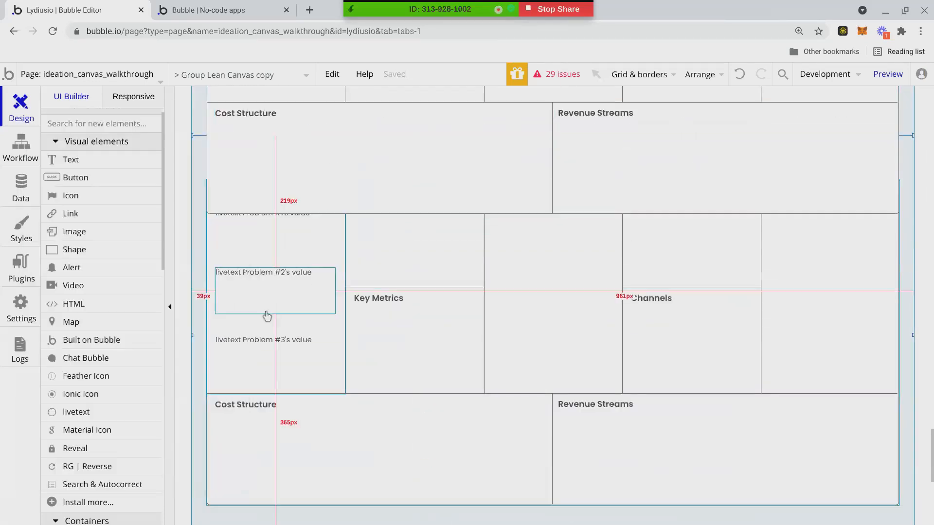
drag(241, 169, 240, 276)
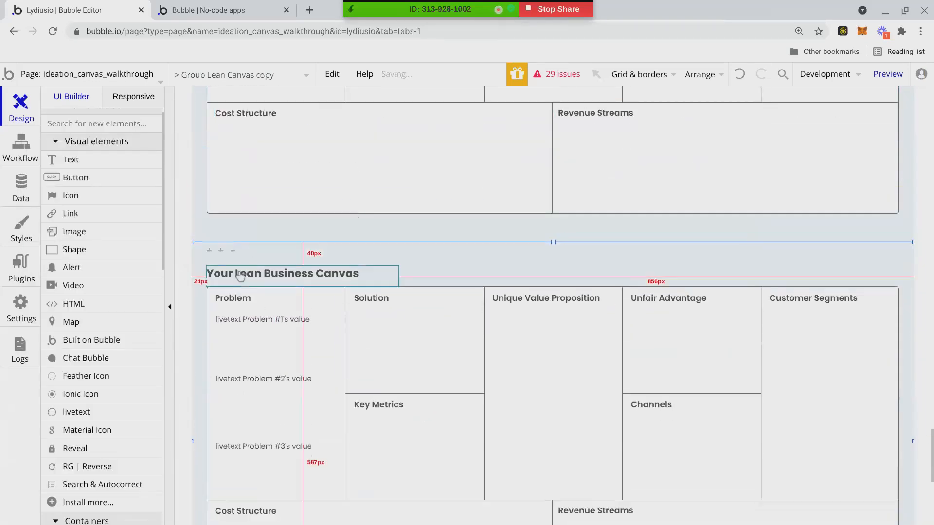
key(Down)
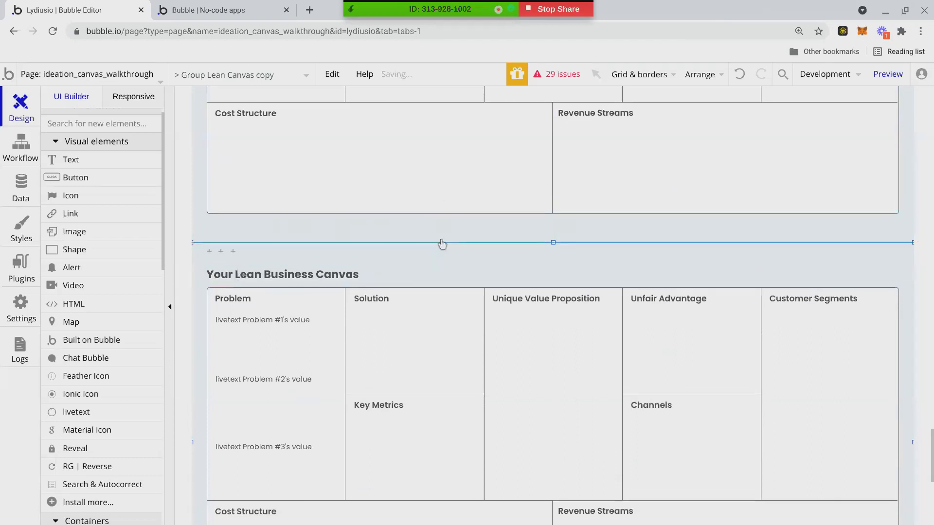
key(Up)
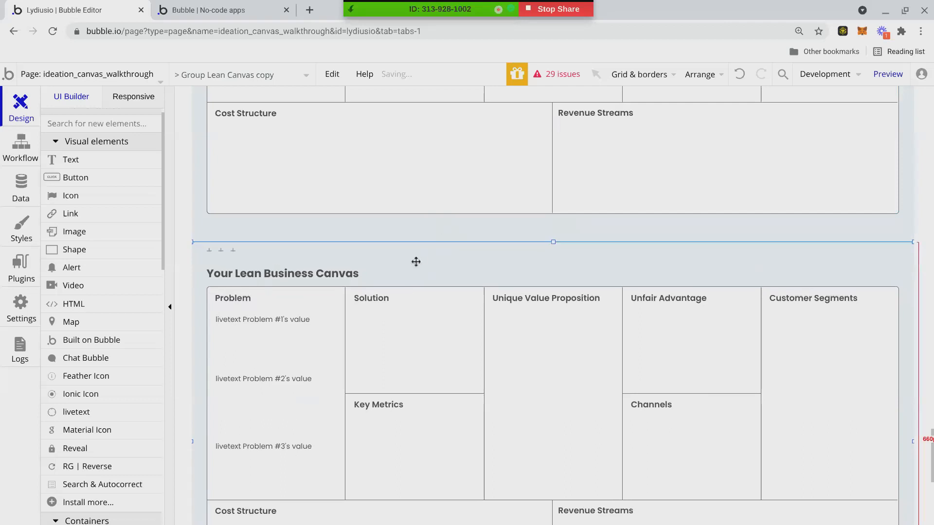
Narrow the copy's Problem box slightly and select the copy's outer canvas container.
scroll(379, 306, down, 2)
click(343, 211)
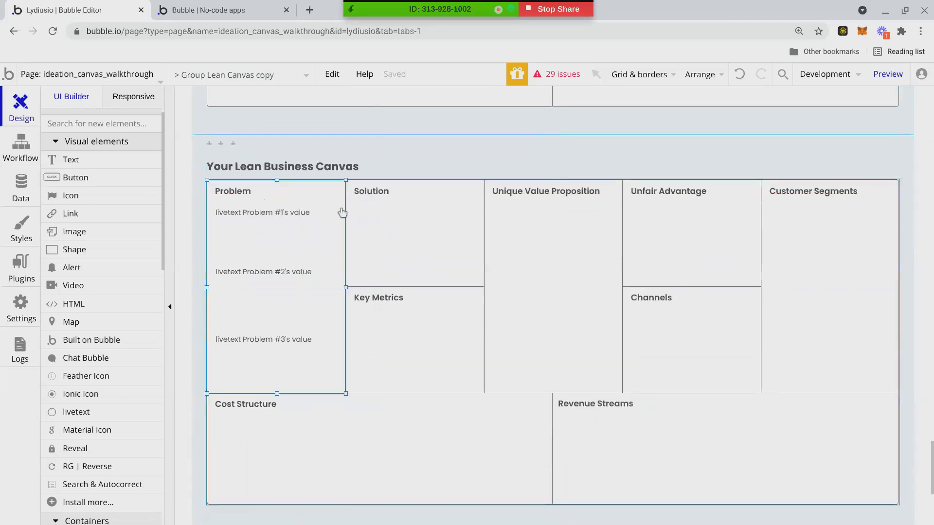
drag(344, 288, 336, 287)
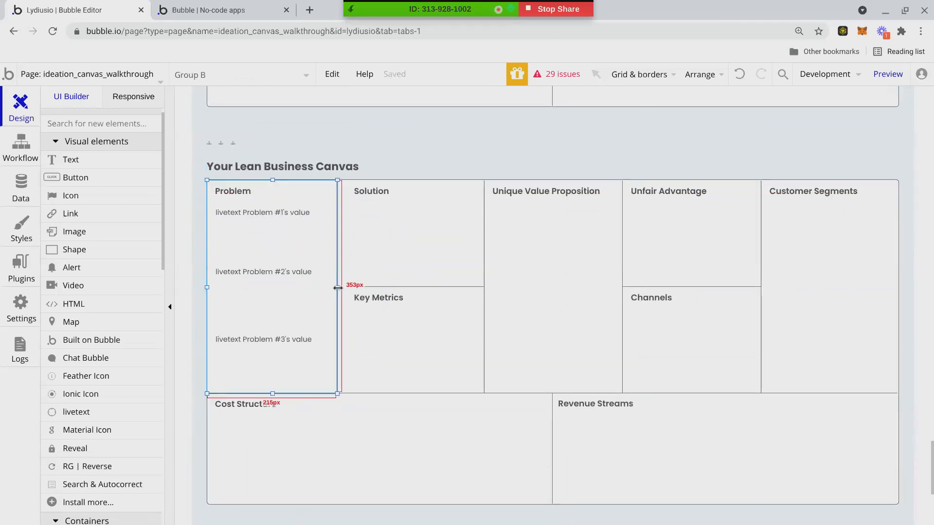
click(343, 280)
Delete the copied canvas grid, its title and the small leftover element.
key(Delete)
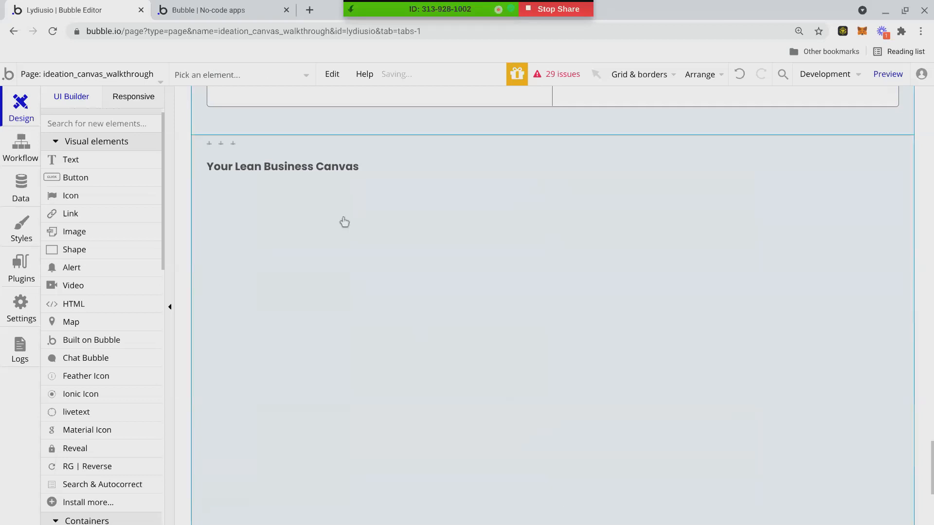
click(344, 167)
key(Delete)
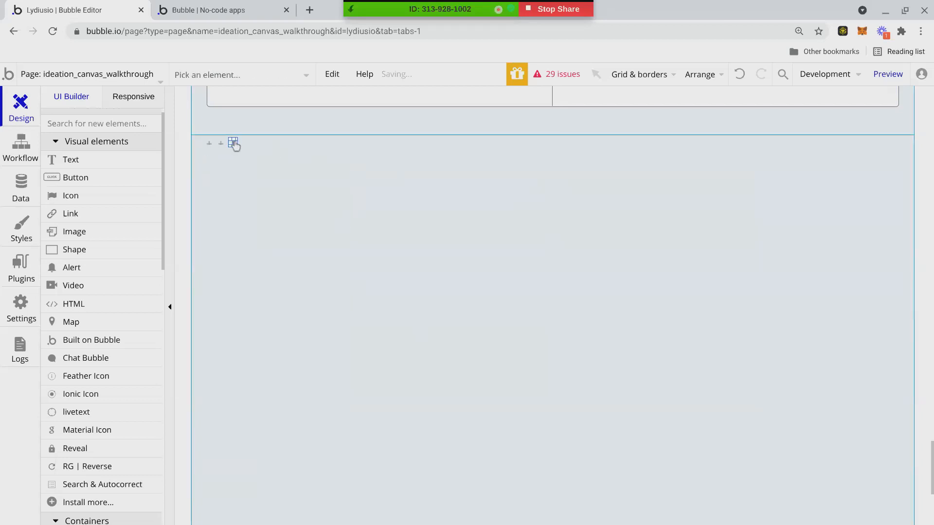
click(219, 143)
key(Delete)
Draw a new blank group, about 1012×438px, inside the Group Lean Canvas section.
scroll(395, 252, down, 2)
scroll(348, 187, up, 2)
click(311, 181)
scroll(281, 328, down, 2)
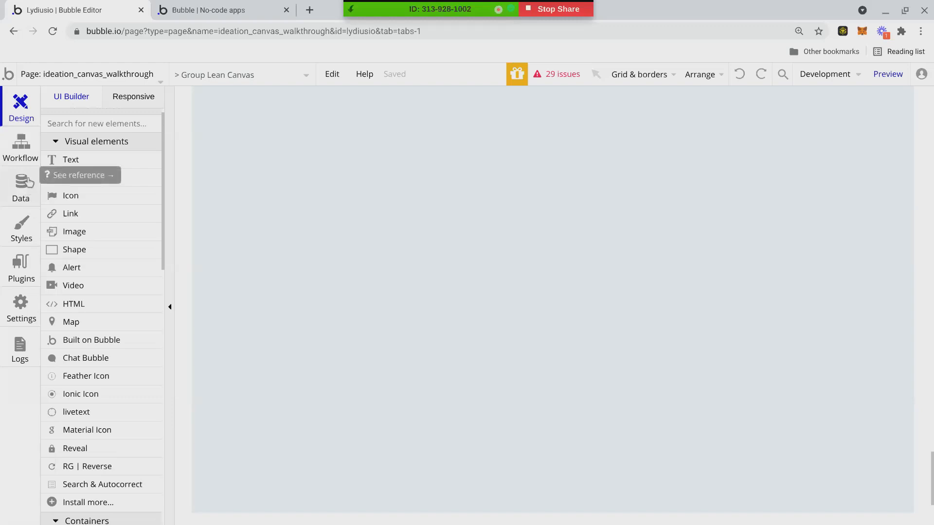
scroll(88, 330, down, 3)
click(83, 420)
drag(245, 131, 849, 386)
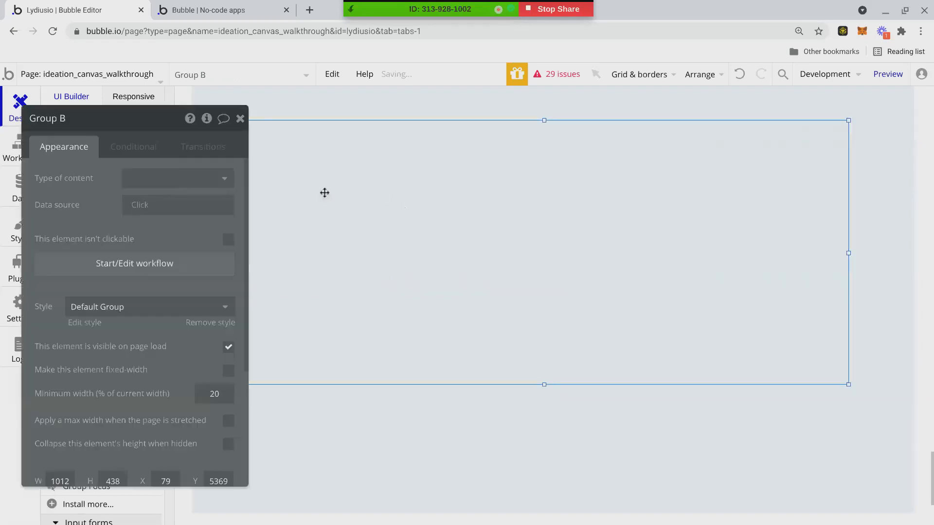
Draw a repeating group inside the new blank group and shift it right.
click(240, 118)
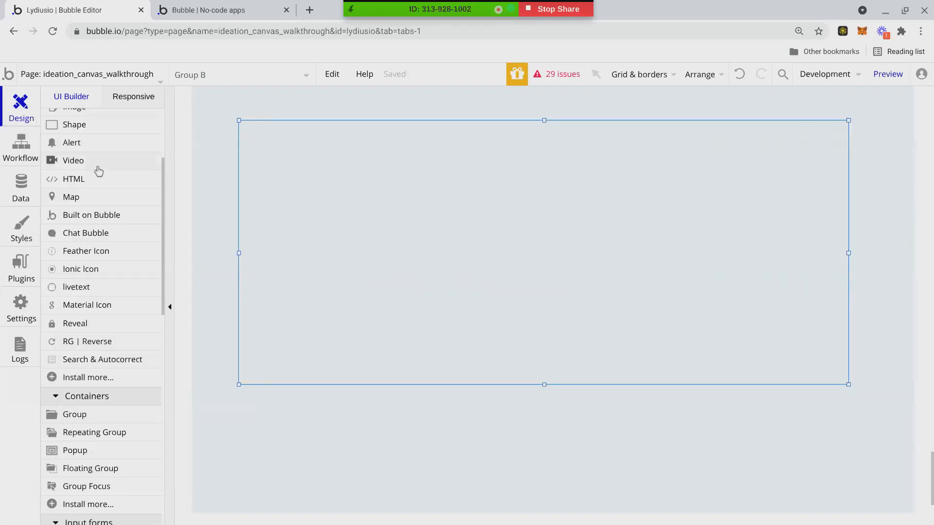
click(91, 432)
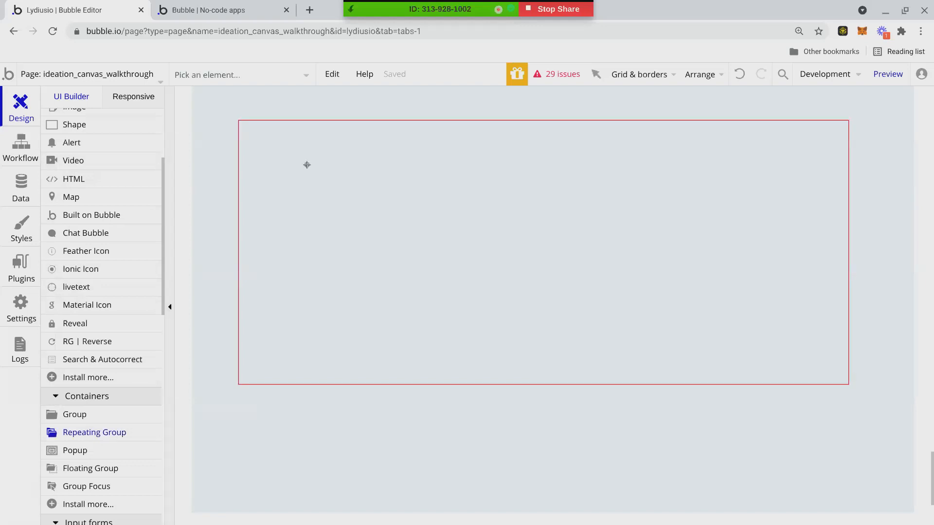
drag(260, 128, 383, 373)
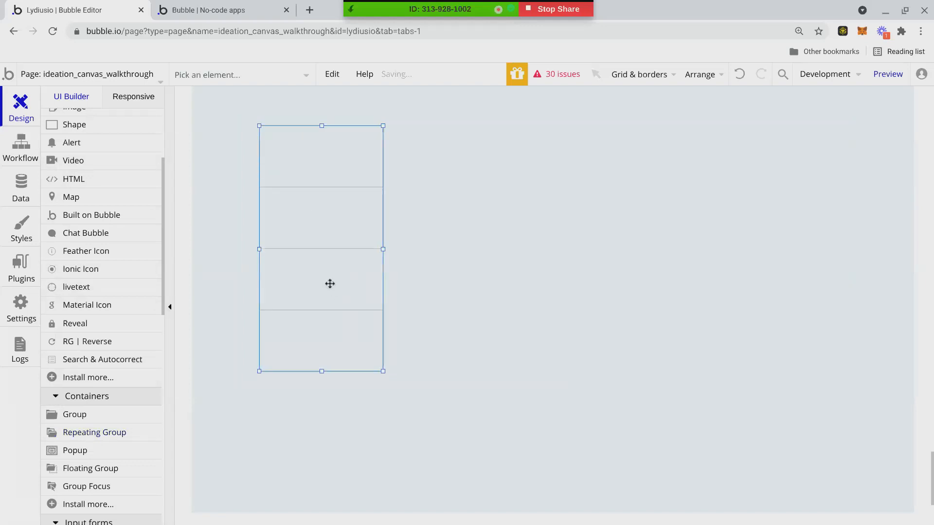
drag(258, 248, 254, 248)
click(240, 118)
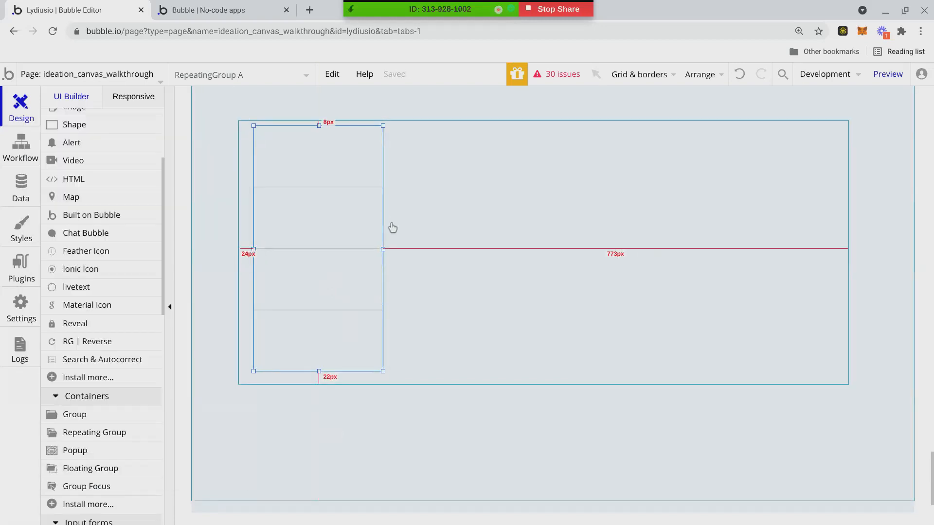
drag(371, 246, 511, 251)
Resize the enclosing group to 437px tall, sitting 76px from the section's left edge.
click(242, 268)
drag(236, 253, 410, 257)
drag(848, 253, 607, 253)
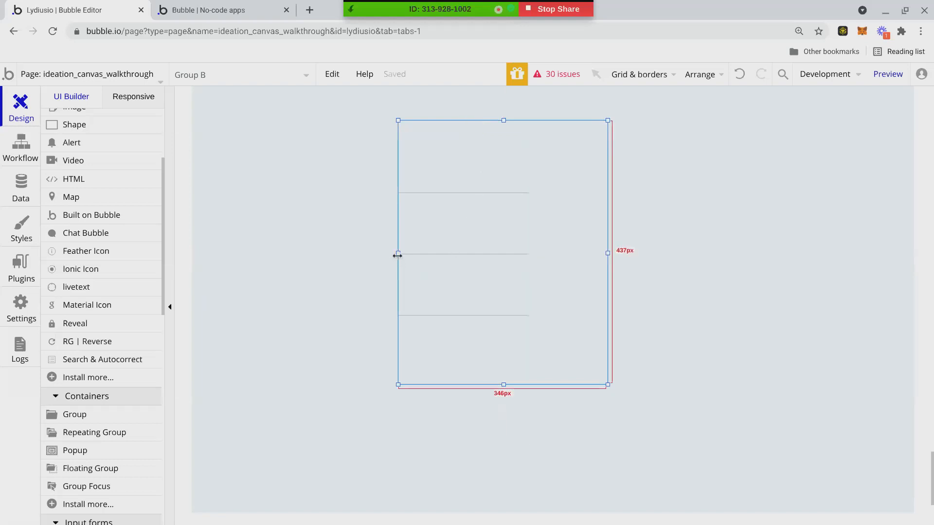
drag(608, 270, 794, 268)
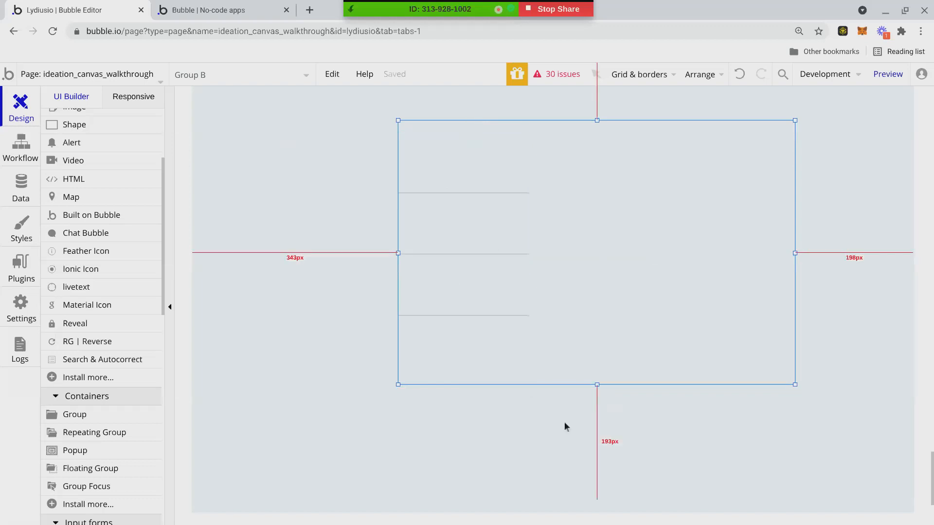
drag(396, 253, 240, 255)
drag(796, 253, 839, 258)
right_click(839, 257)
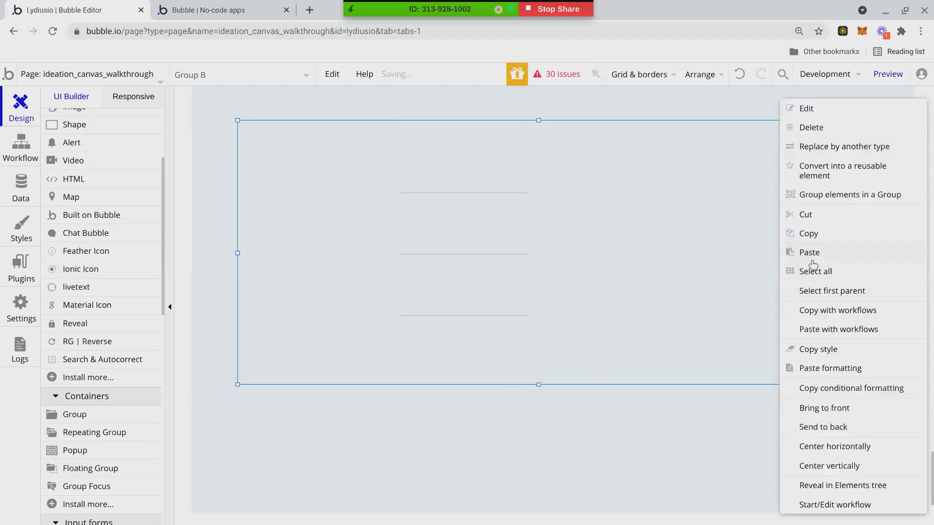
Center the group horizontally and stretch the repeating group to the group's full width.
click(808, 446)
click(533, 272)
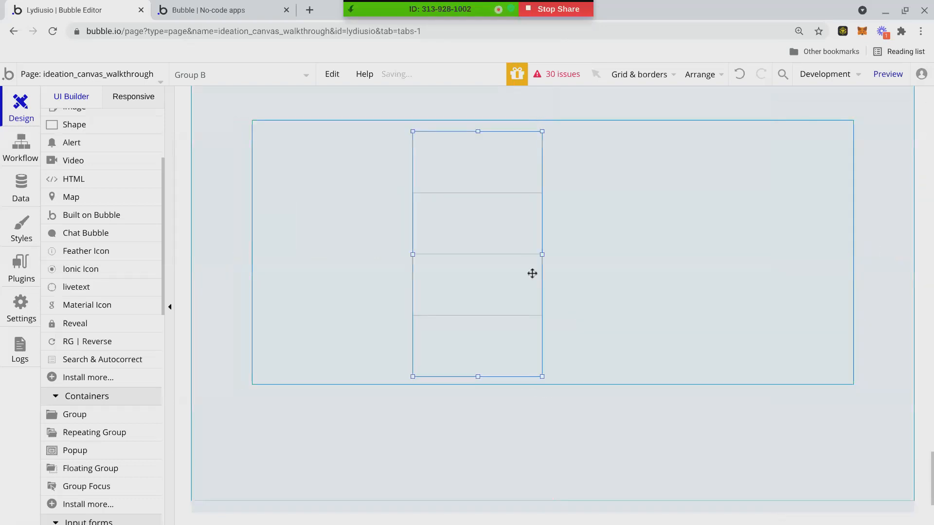
double_click(524, 273)
drag(412, 254, 193, 280)
drag(545, 251, 827, 264)
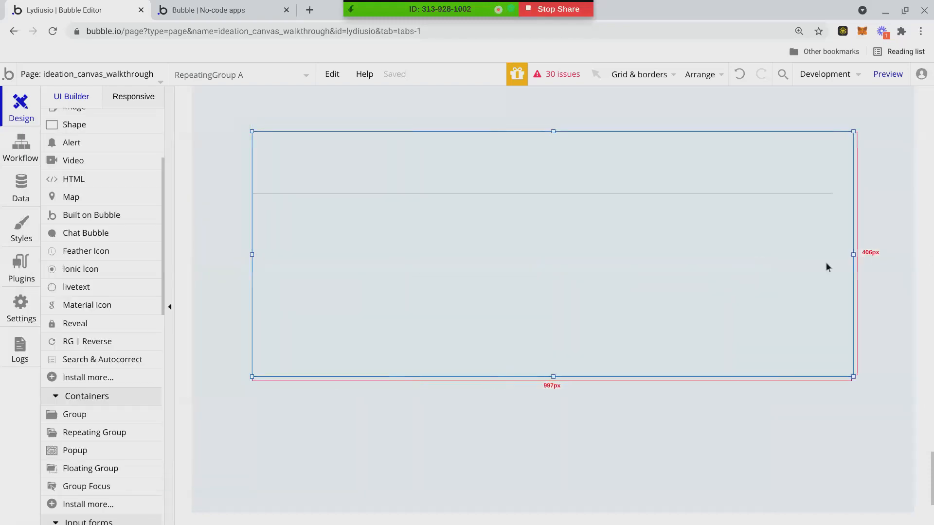
Set the repeating group to 1 row and 4 columns, shortened to 261px tall.
click(109, 273)
click(112, 294)
click(214, 273)
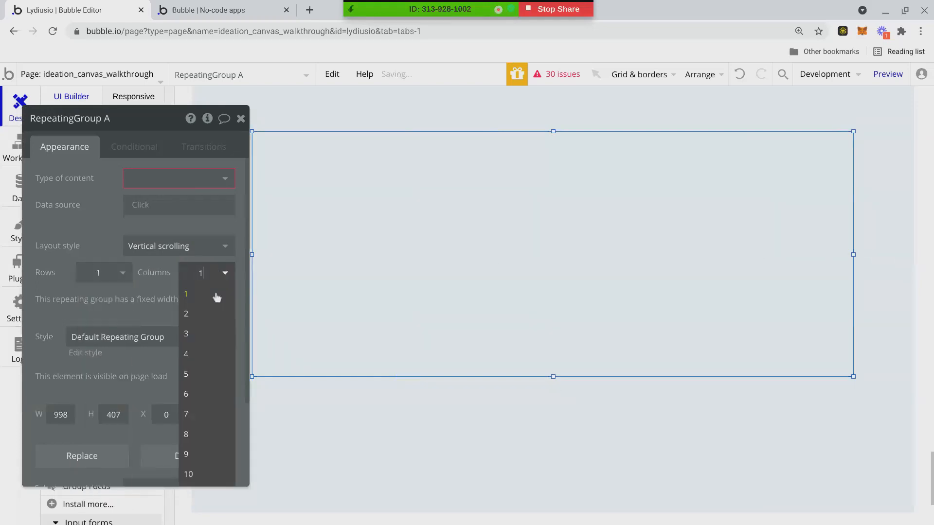
click(210, 360)
drag(558, 382, 555, 290)
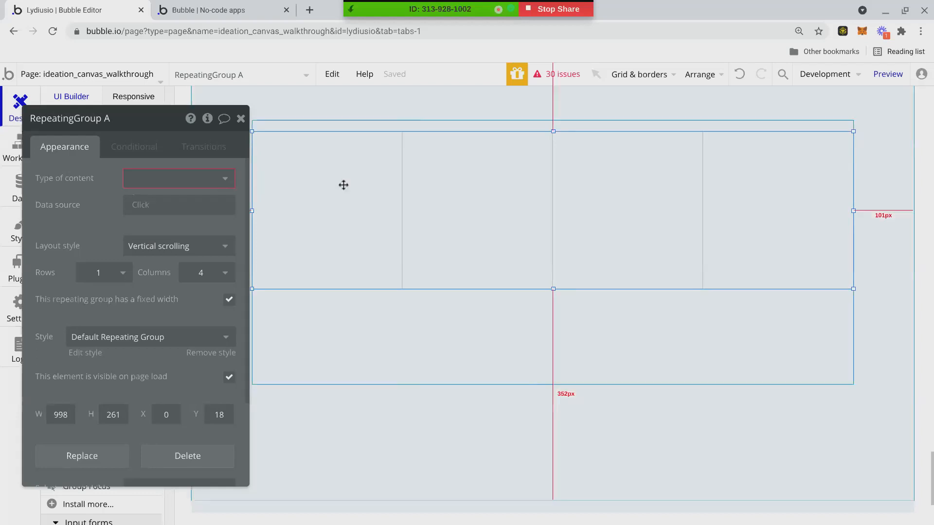
drag(37, 341, 205, 384)
scroll(86, 169, up, 3)
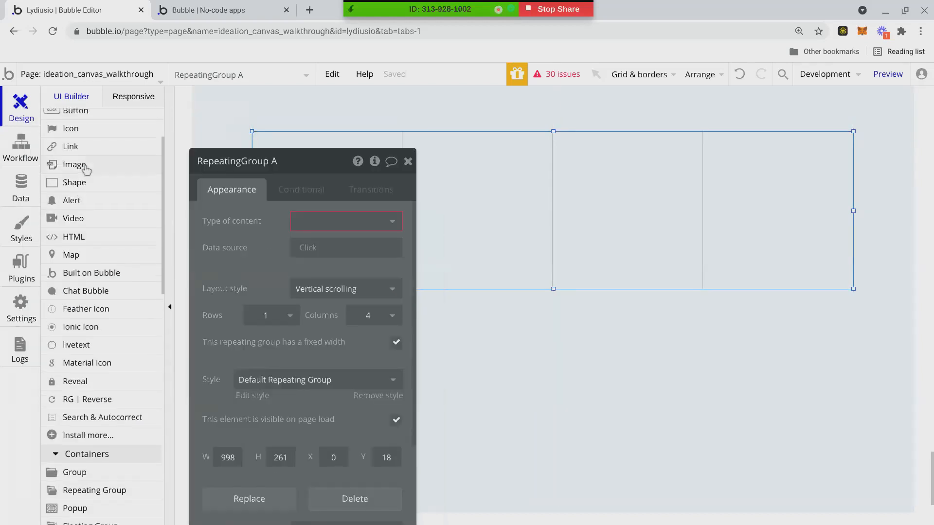
Draw a card group in the first cell with a flat white background.
scroll(87, 170, up, 2)
scroll(85, 467, down, 2)
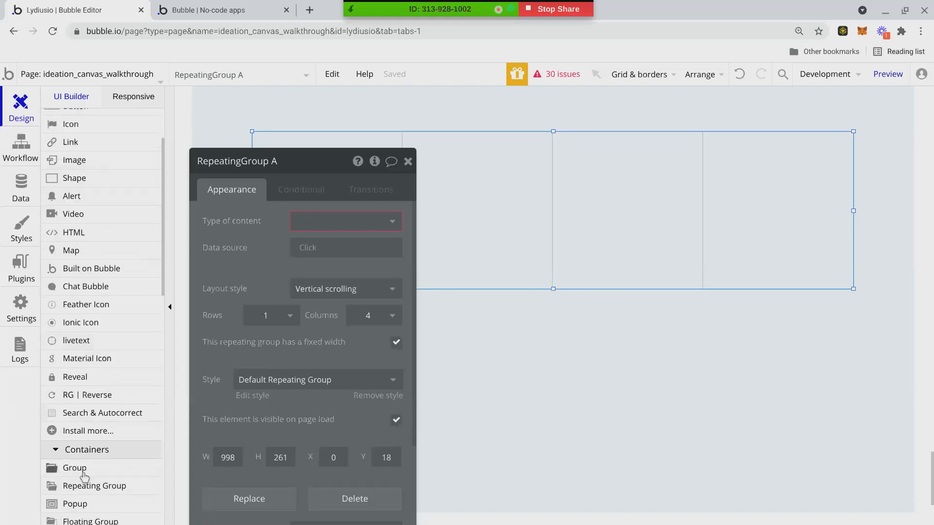
click(83, 473)
drag(282, 143, 389, 270)
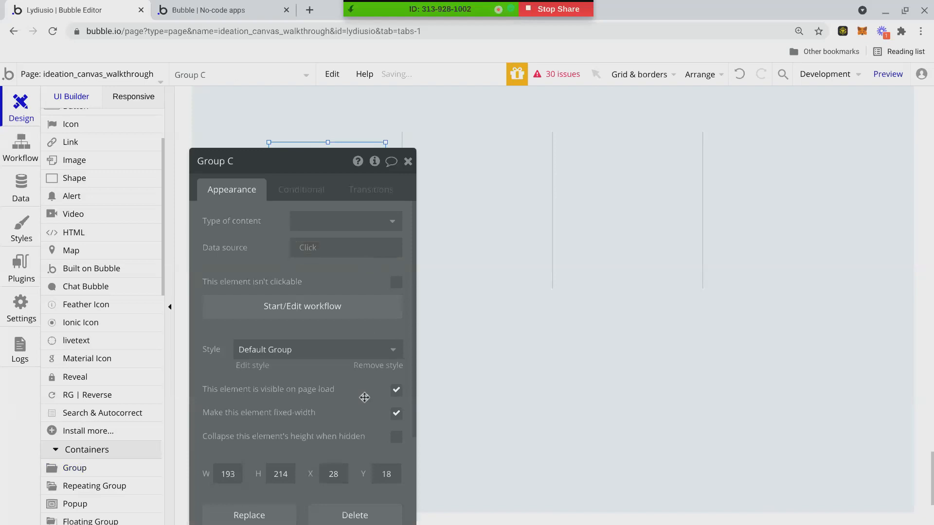
click(342, 390)
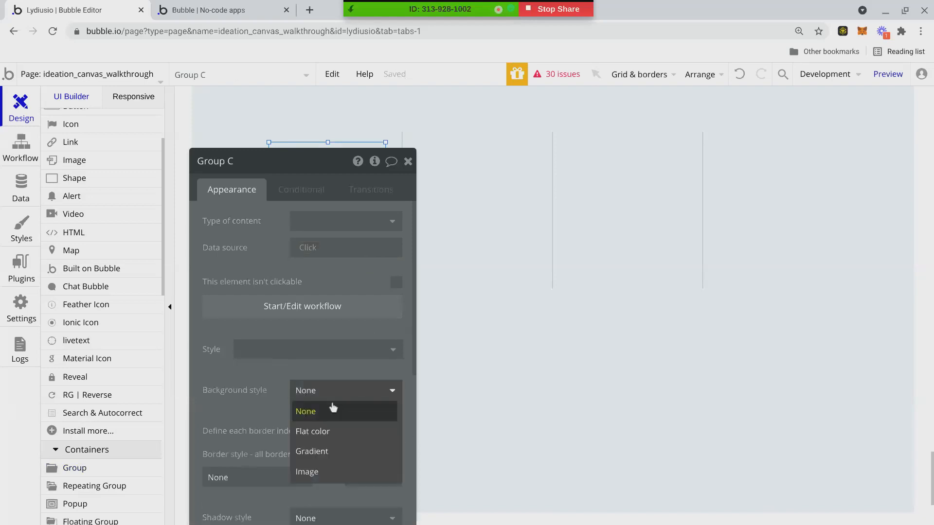
click(331, 431)
key(Escape)
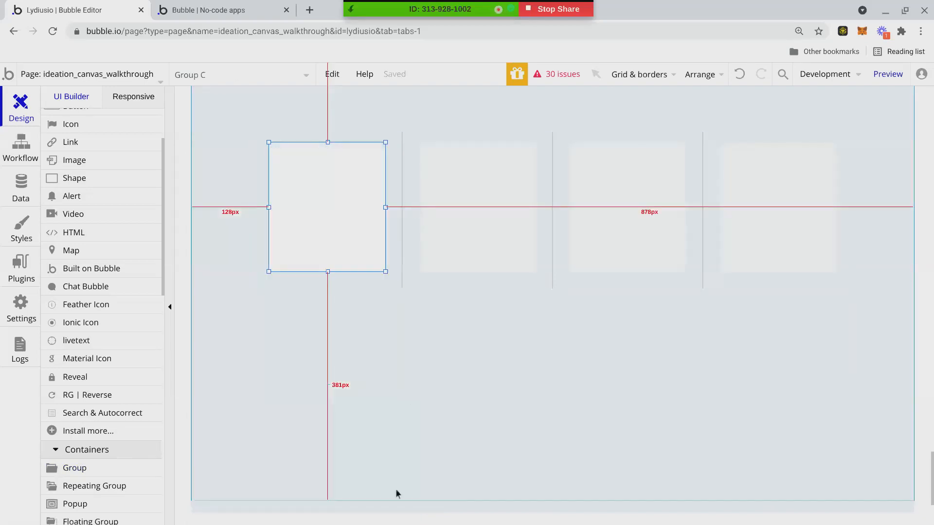
Set the repeating group's separator to None to remove the column dividers.
click(394, 440)
double_click(417, 275)
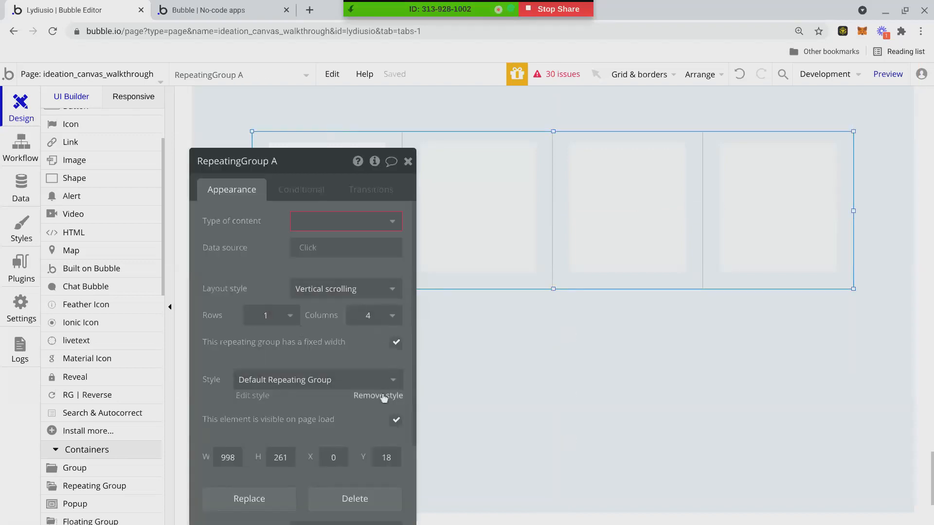
click(273, 342)
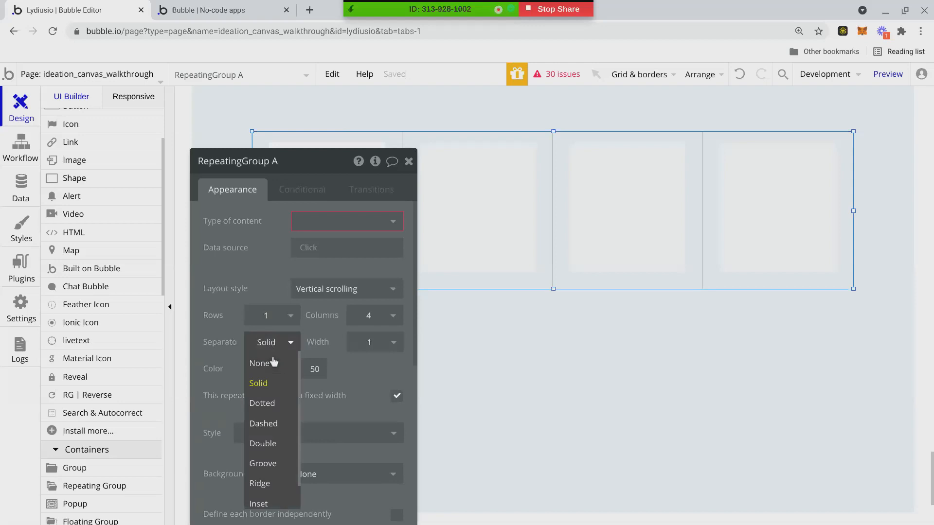
click(274, 362)
Shorten the outer group by trimming its top and bottom edges.
click(491, 381)
click(408, 159)
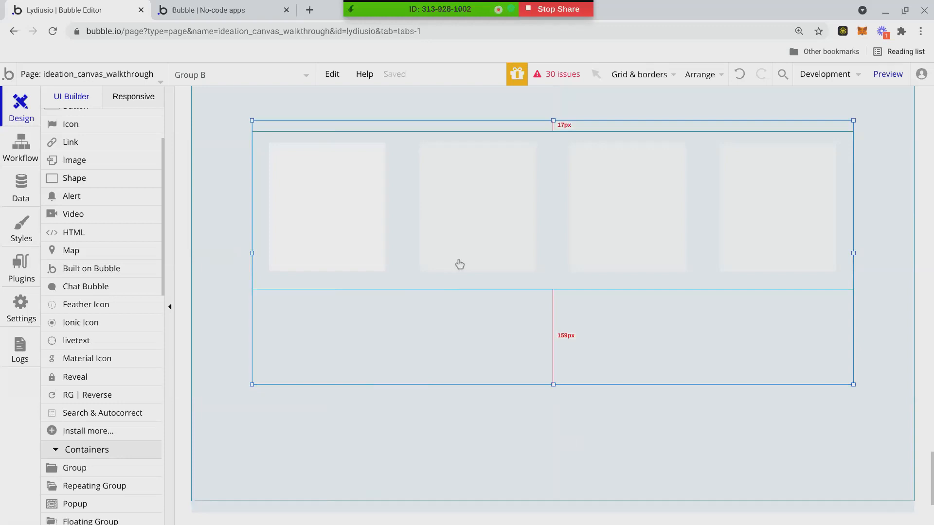
drag(554, 118, 553, 131)
drag(553, 385, 553, 322)
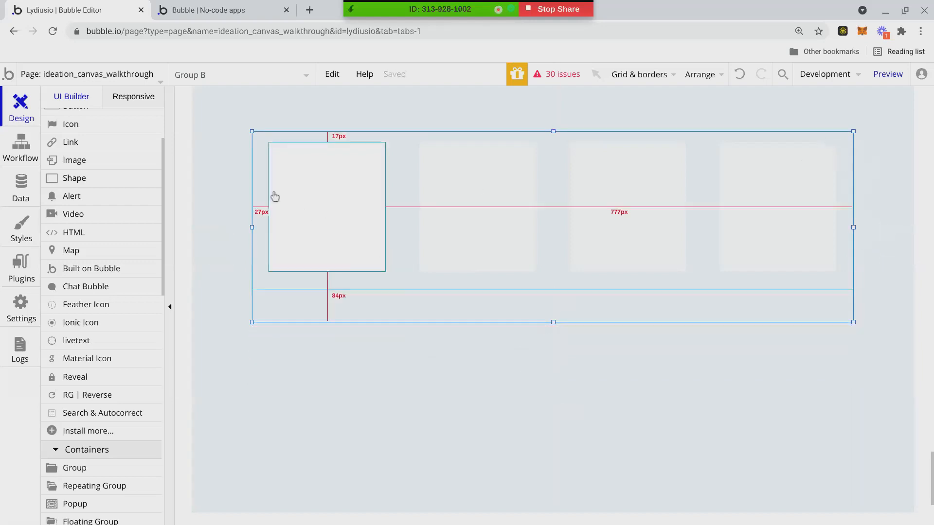
scroll(74, 176, up, 2)
click(73, 150)
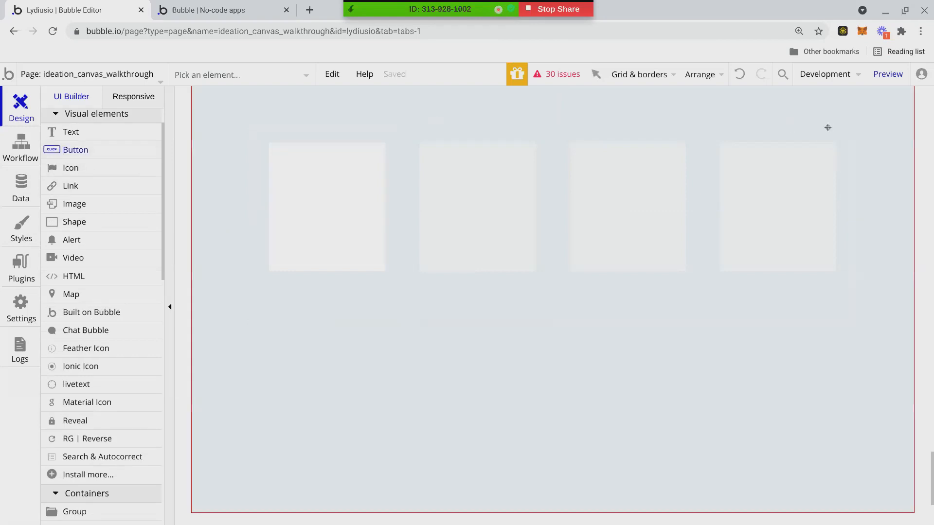
Draw a button above the top-right card and label it 'Add new'.
mouse_move(785, 103)
mouse_down()
mouse_move(837, 122)
mouse_move(815, 117)
mouse_up()
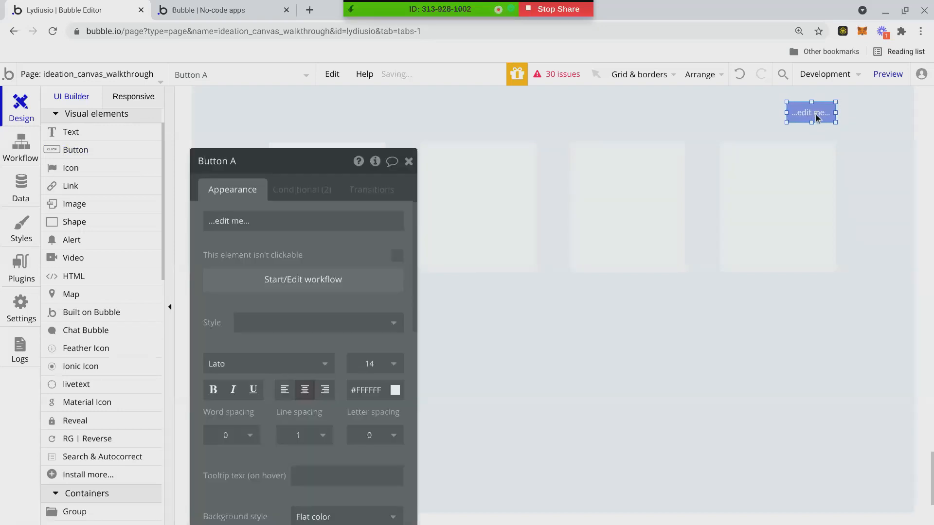
click(309, 221)
text(Ad de)
key(BackSpace)
key(BackSpace)
key(BackSpace)
key(BackSpace)
text(d)
key(BackSpace)
text(d new)
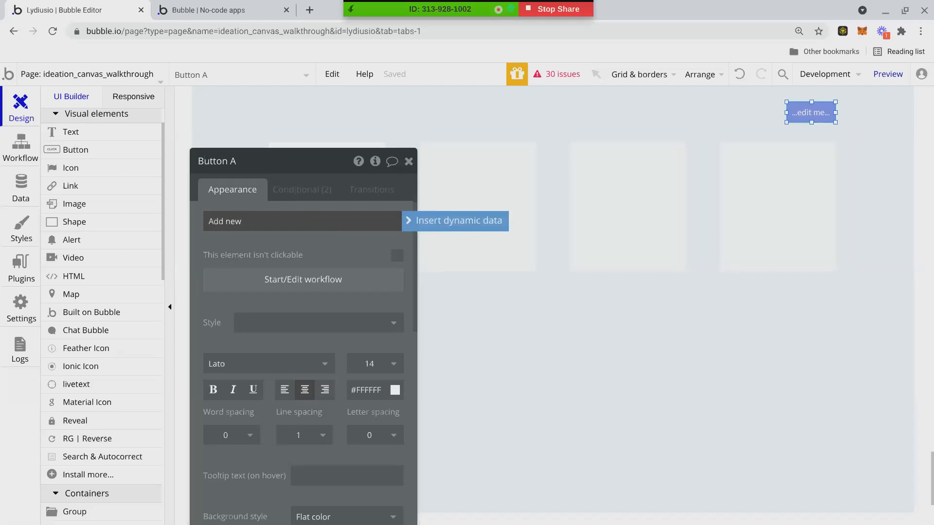
click(651, 436)
click(408, 161)
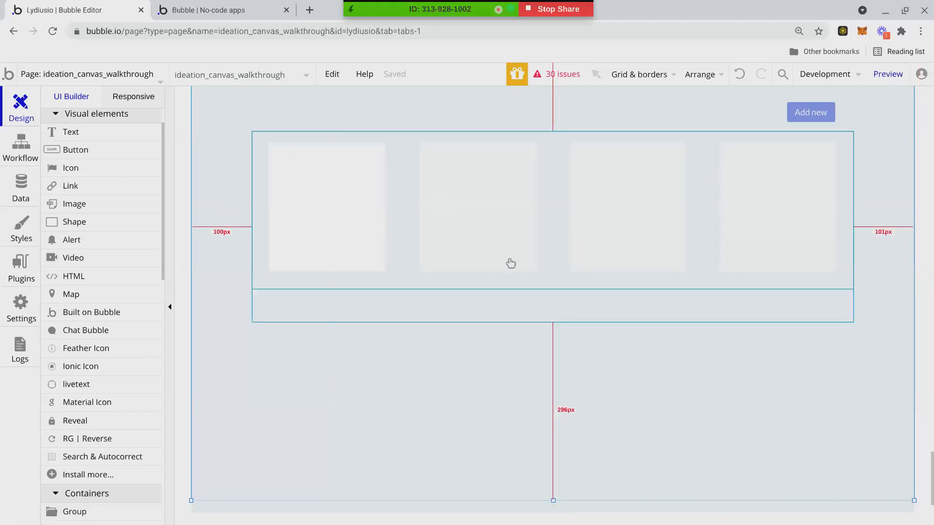
click(539, 308)
Trim the card group's bottom edge up to 997×260px and select RepeatingGroup A.
drag(552, 321, 553, 282)
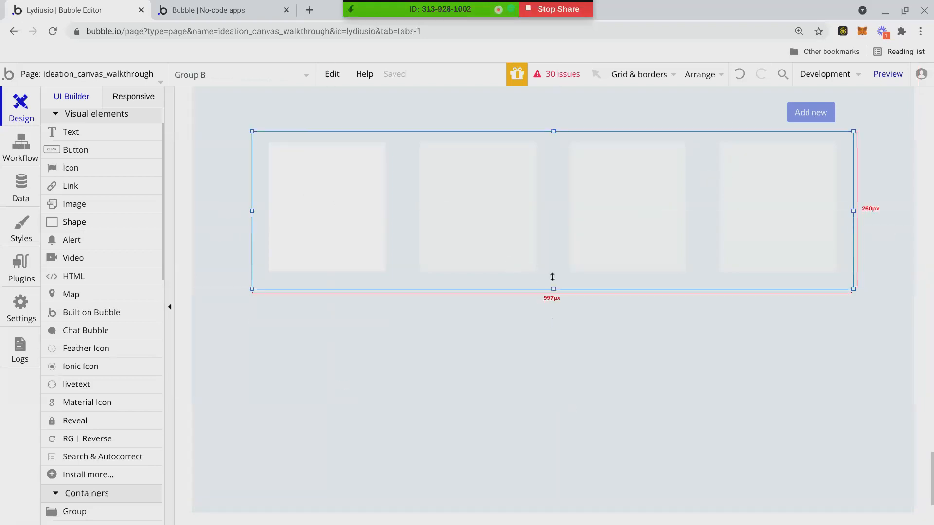
click(548, 218)
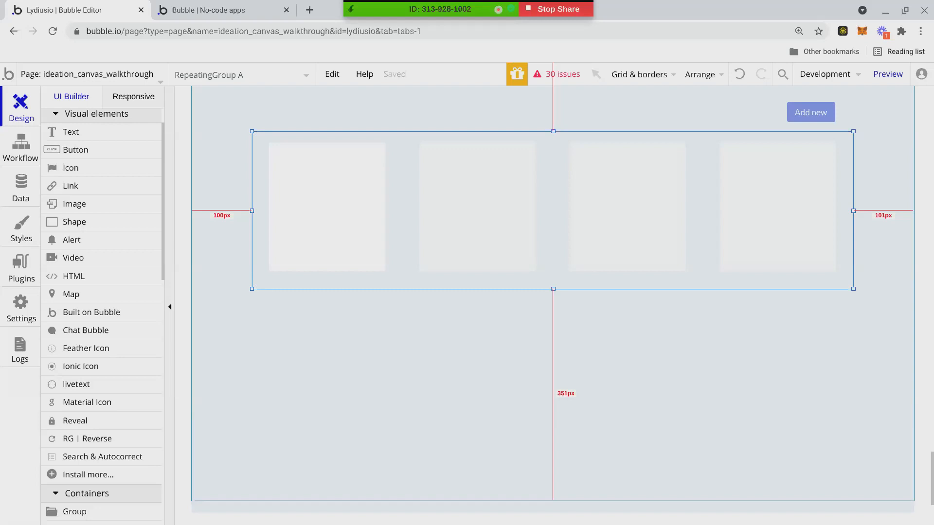
click(502, 509)
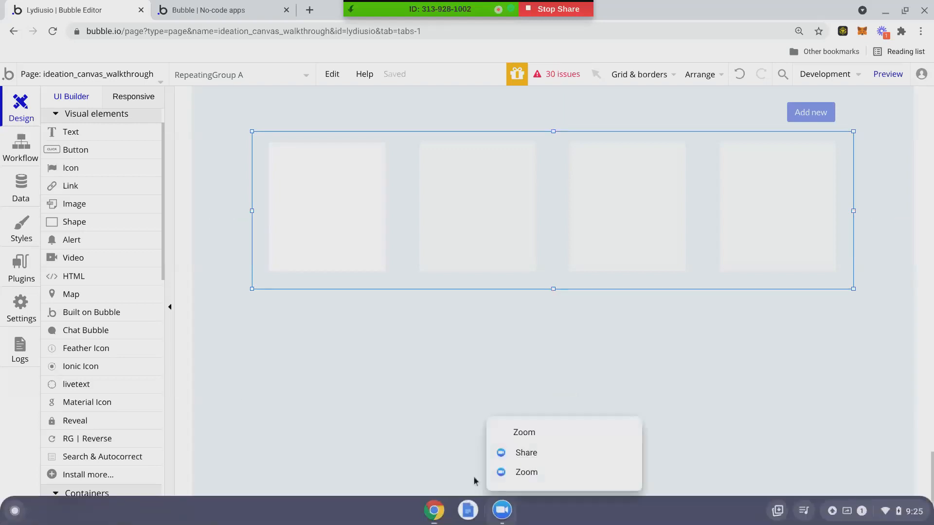
click(420, 441)
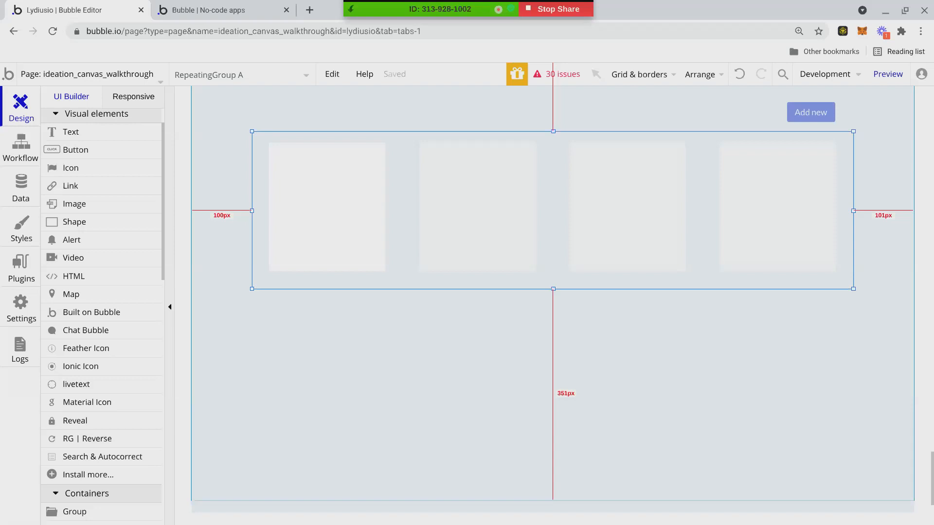
Center the first card vertically and horizontally in its cell, and center the repeating group horizontally.
click(360, 265)
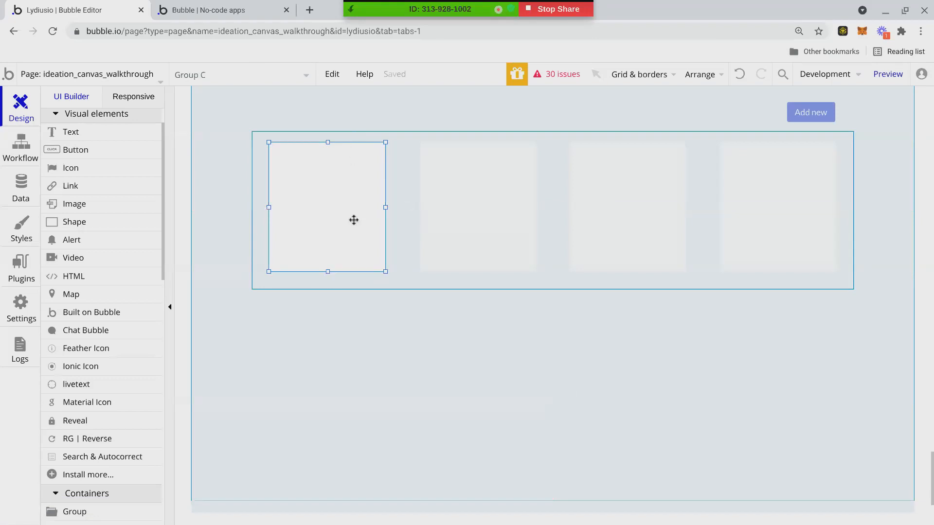
right_click(354, 219)
click(406, 461)
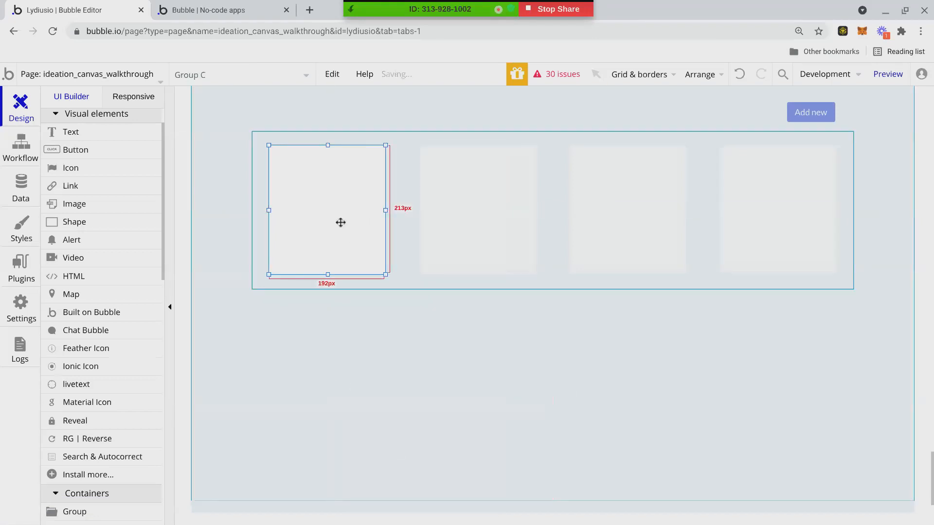
right_click(334, 210)
click(419, 445)
right_click(397, 247)
click(452, 468)
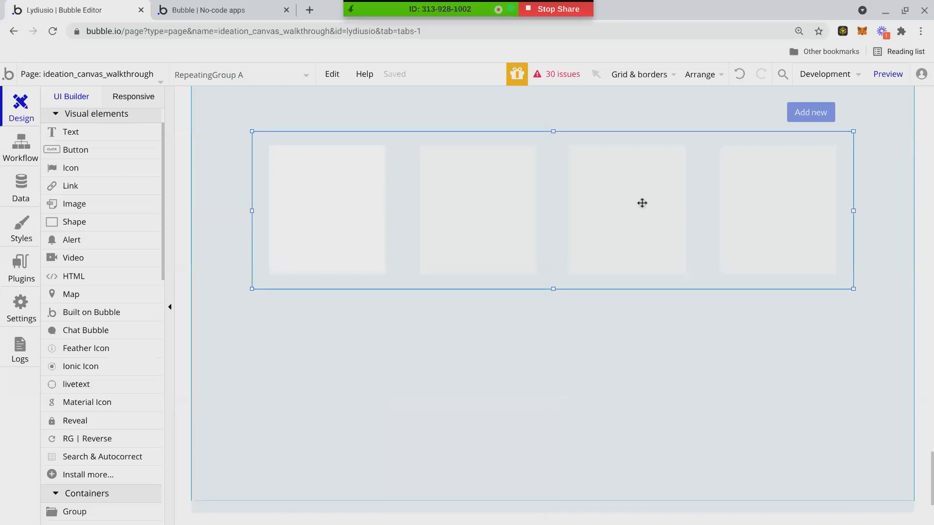
Set the Add new button's font to Poppins at size 12.
double_click(811, 111)
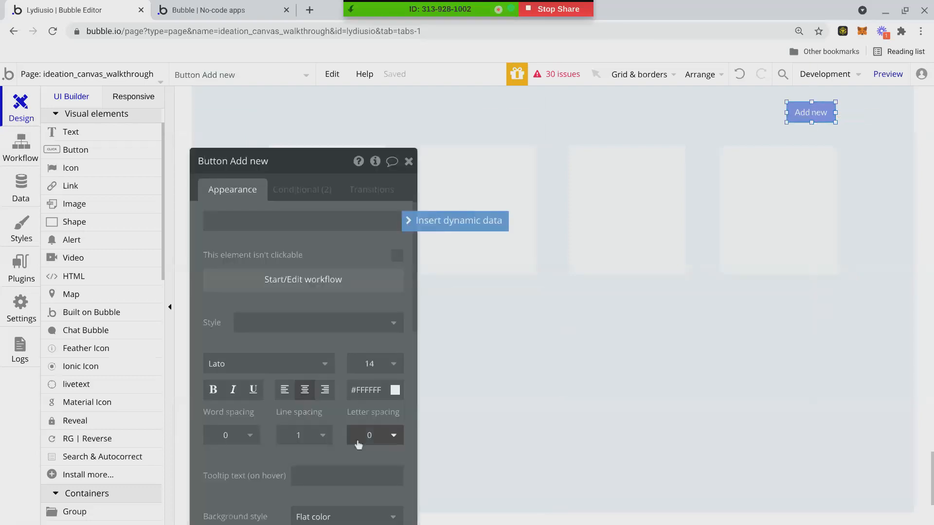
click(269, 368)
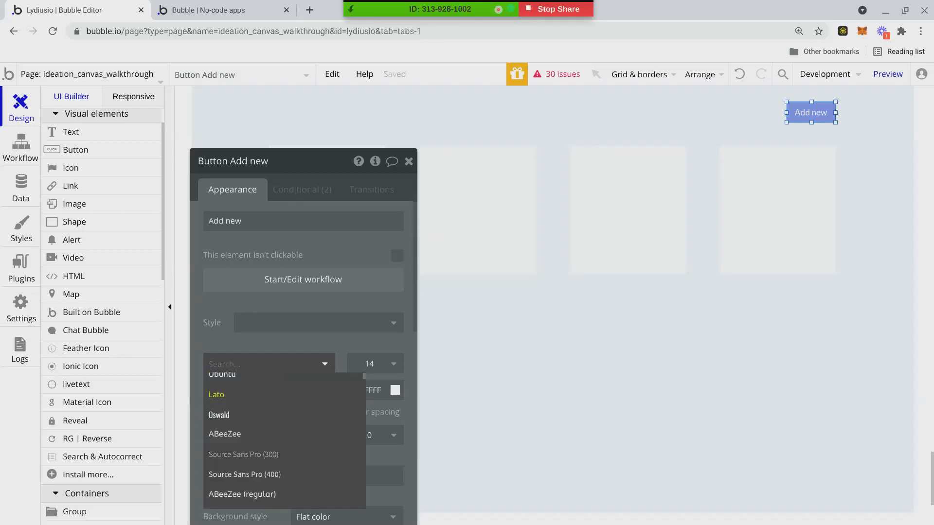
text(poppins)
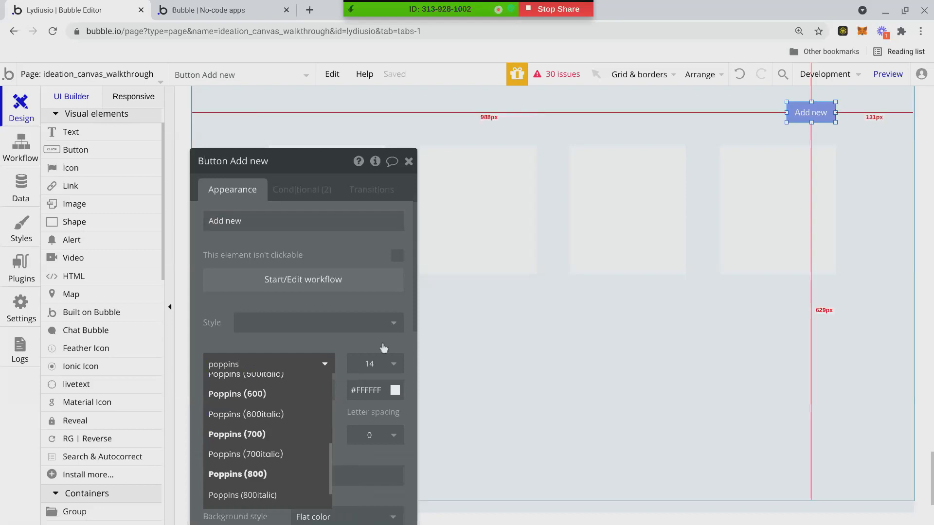
scroll(281, 413, up, 2)
click(288, 395)
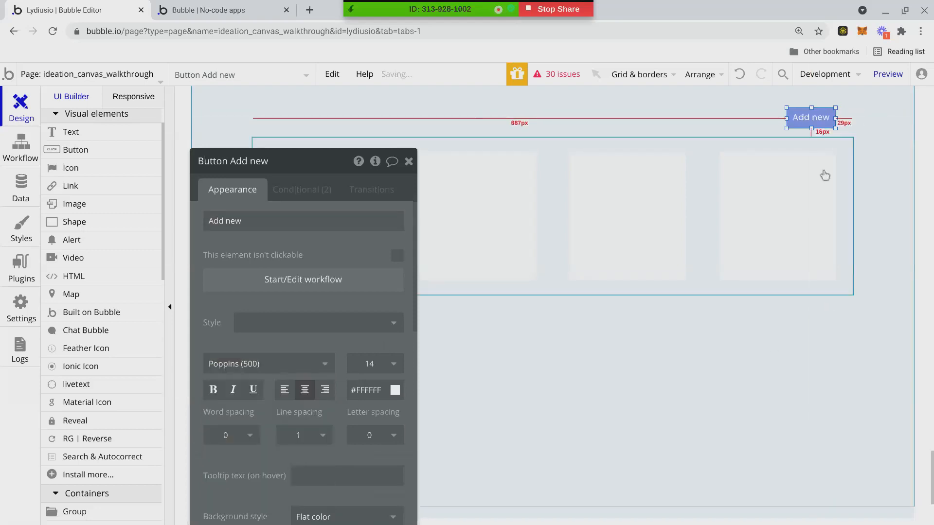
click(872, 114)
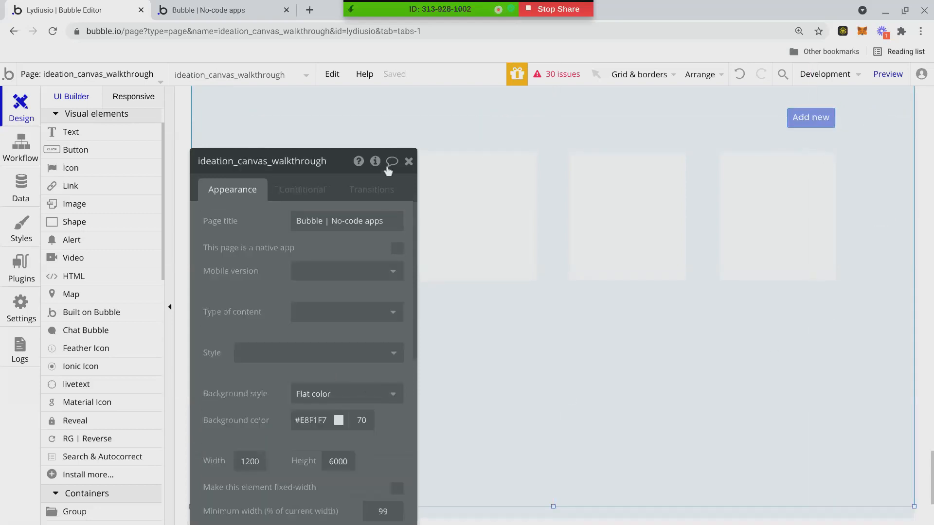
click(408, 161)
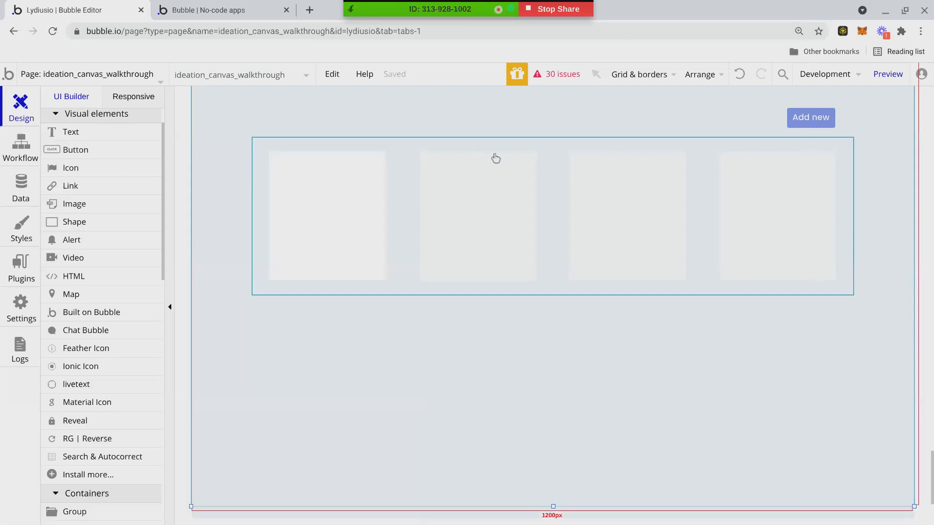
double_click(791, 121)
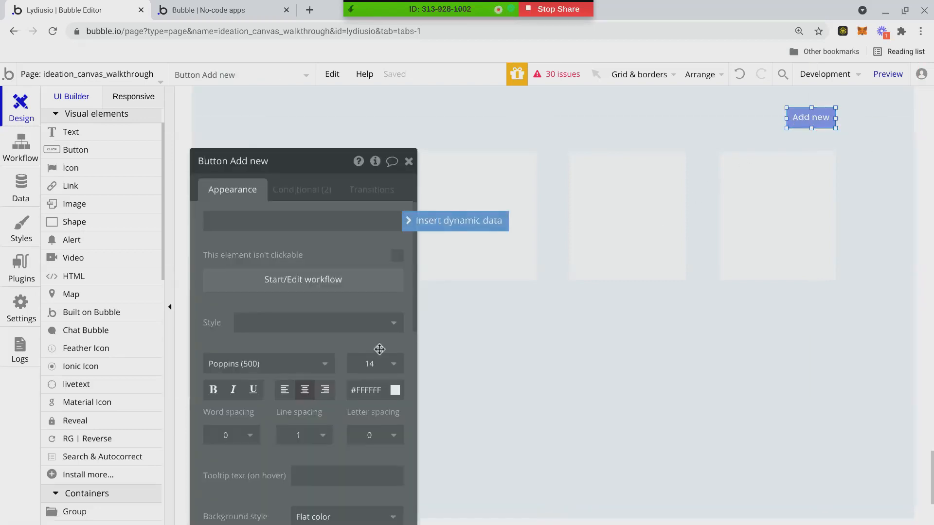
click(374, 363)
text(12)
key(Return)
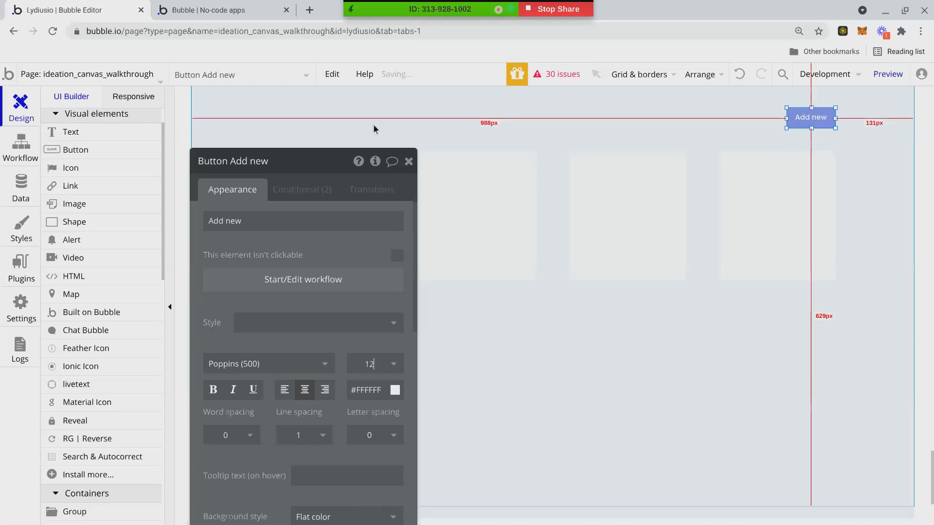
click(408, 161)
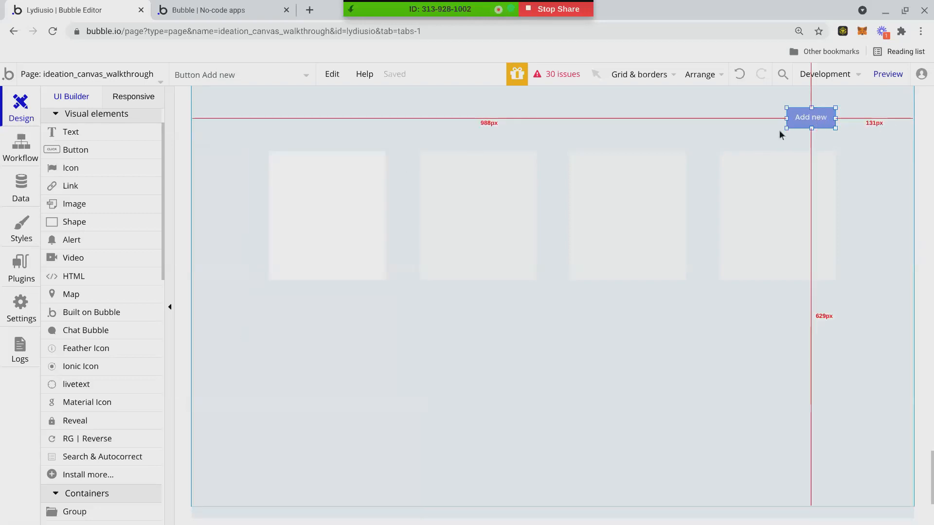
Change the Add new button's font weight to Poppins (600).
double_click(833, 124)
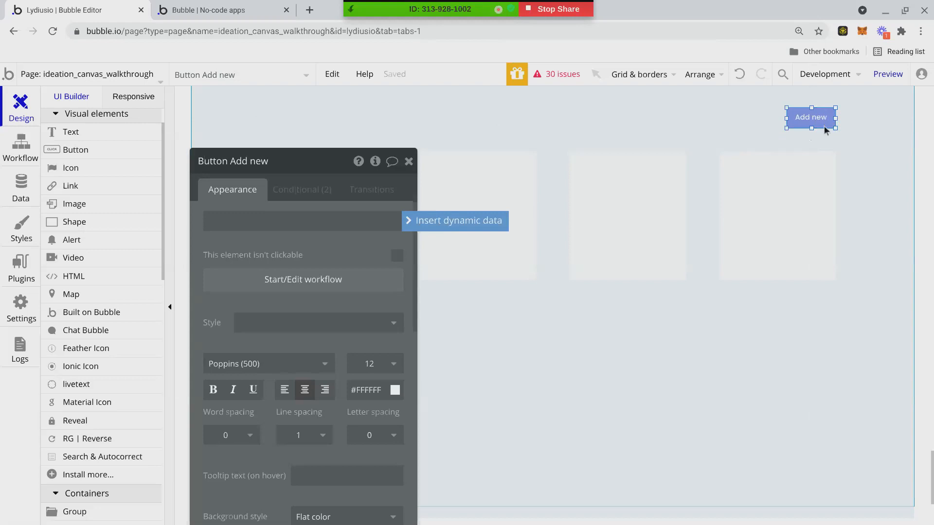
click(219, 394)
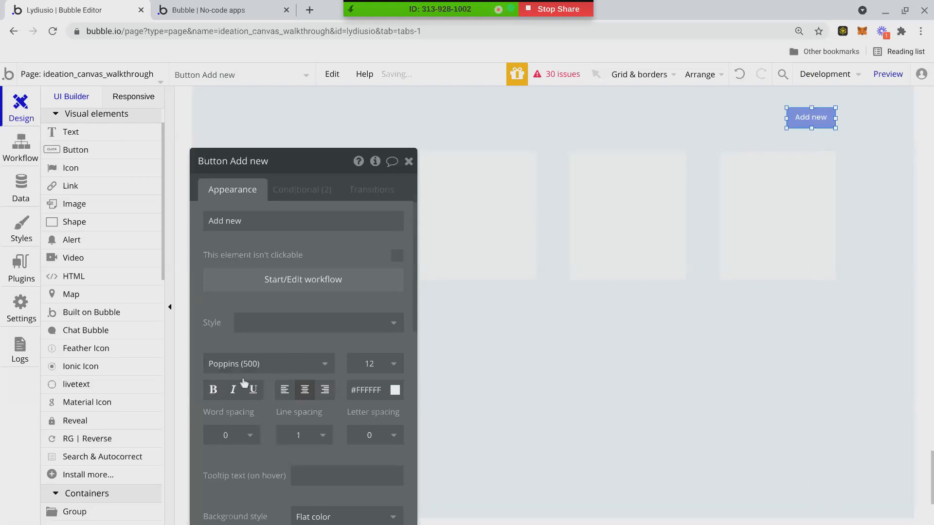
click(281, 365)
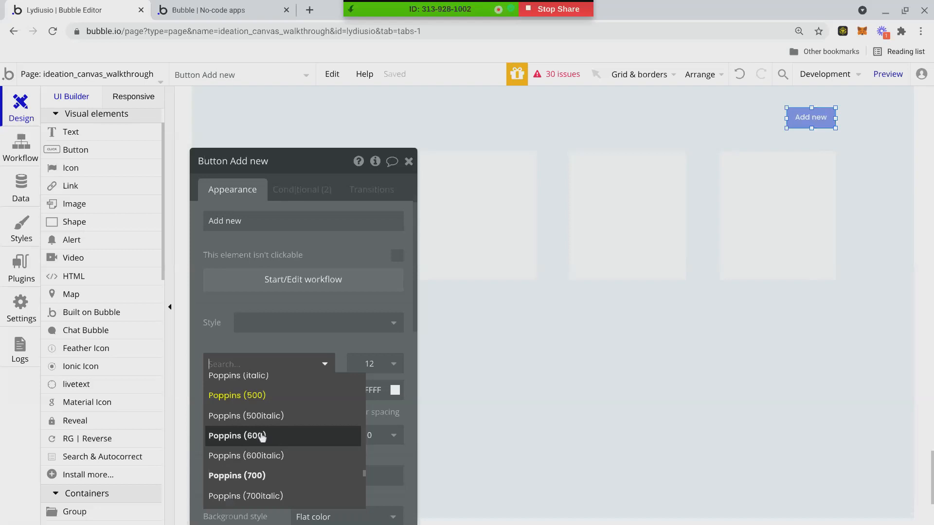
click(262, 436)
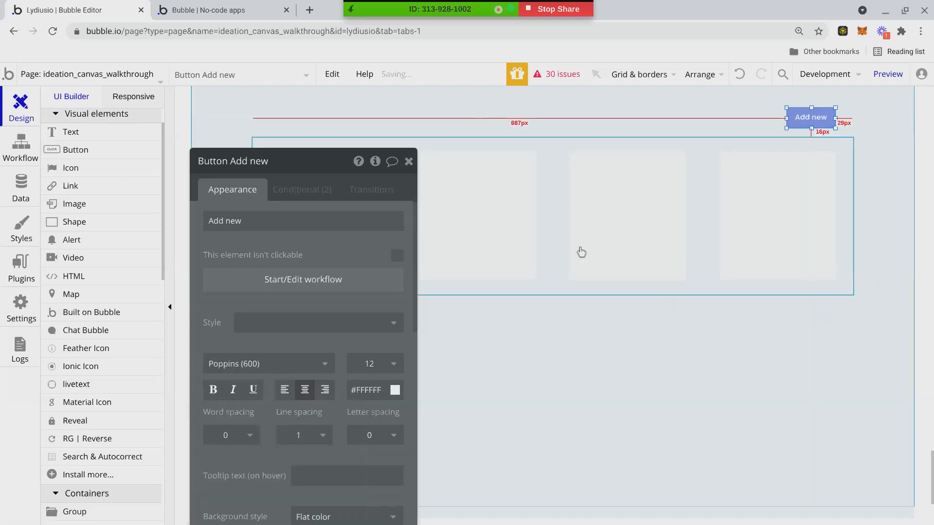
click(408, 161)
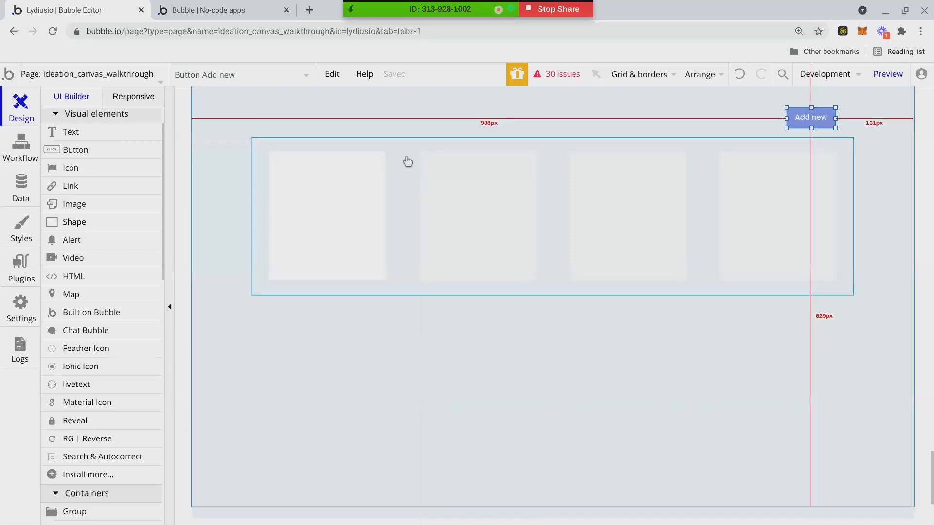
click(654, 127)
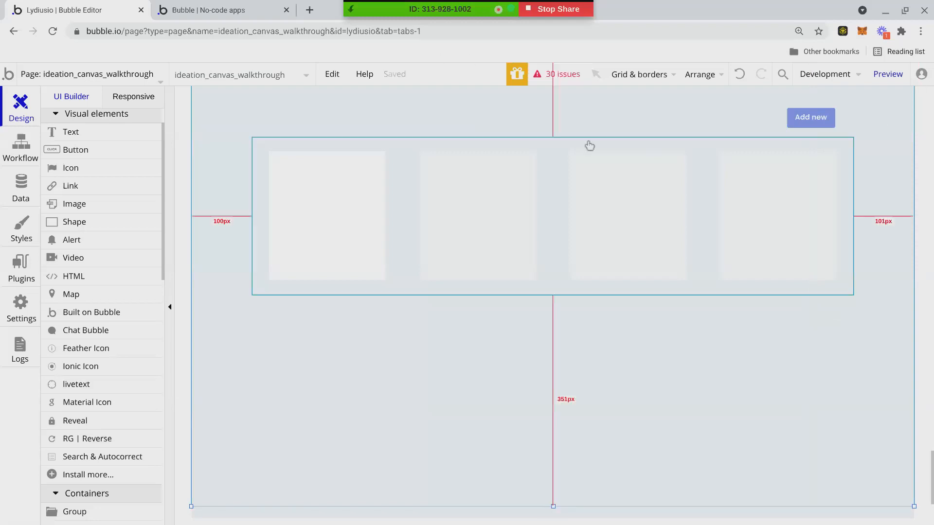
Select the Your Lean Business Canvas heading and nudge it slightly.
scroll(554, 348, up, 3)
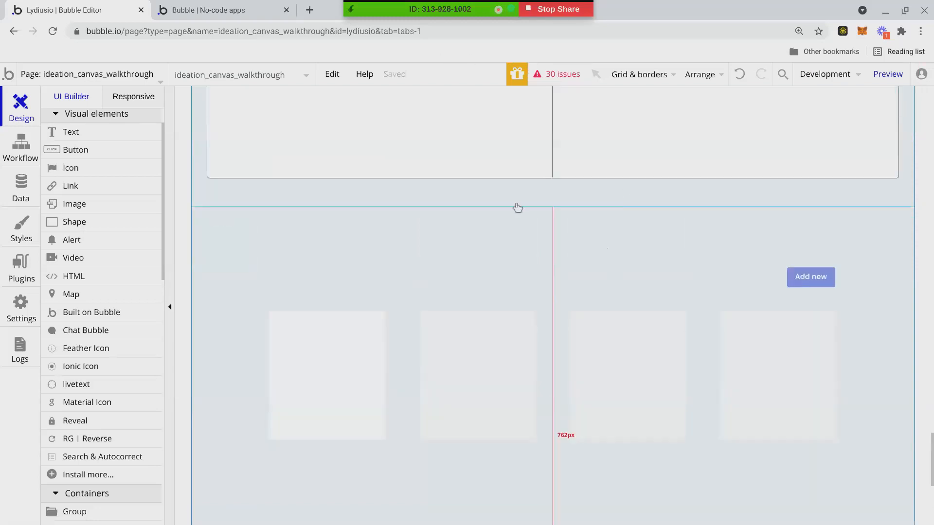
scroll(544, 268, down, 1)
scroll(543, 268, down, 1)
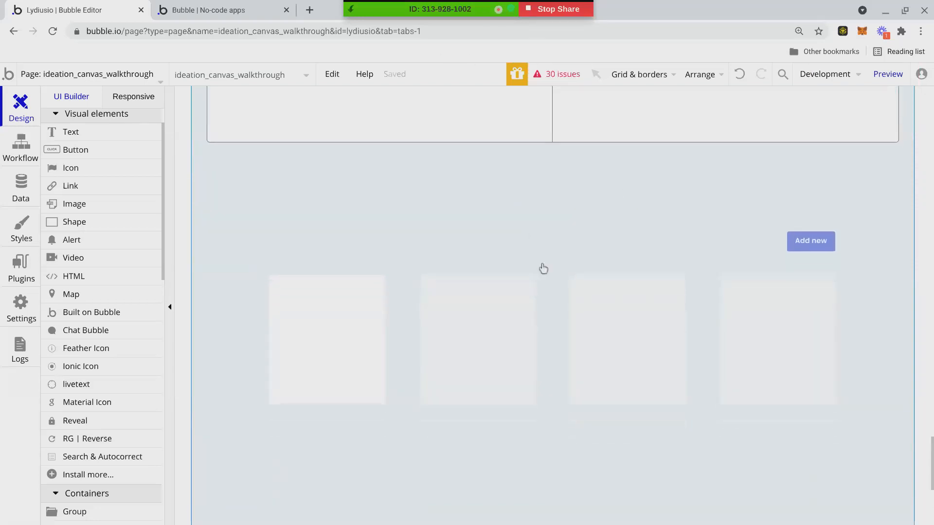
scroll(340, 286, up, 7)
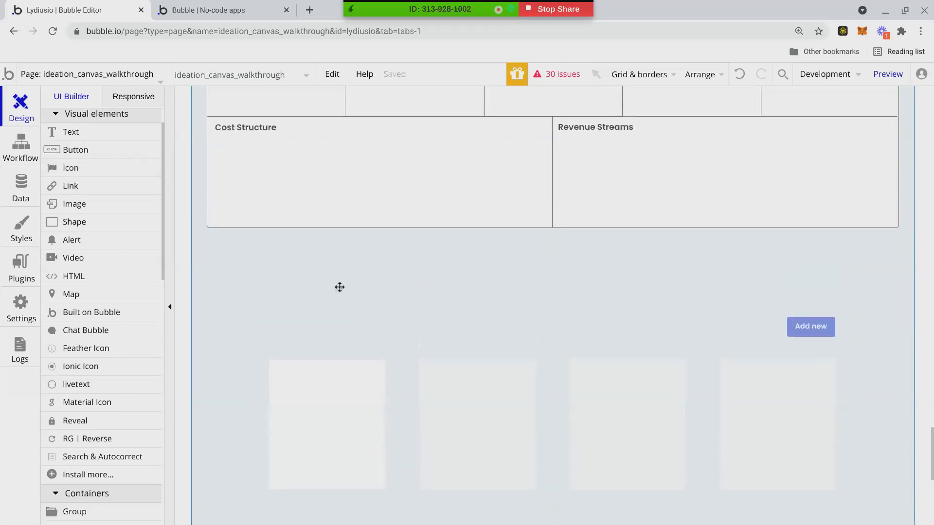
click(281, 174)
mouse_move(281, 174)
mouse_down()
mouse_move(275, 229)
mouse_move(295, 178)
mouse_up()
scroll(290, 329, down, 8)
scroll(316, 239, up, 1)
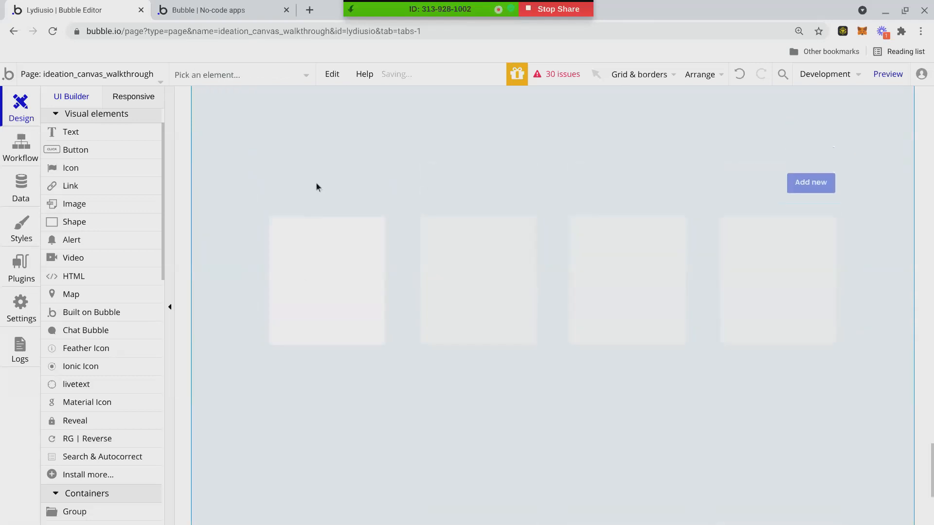
double_click(316, 182)
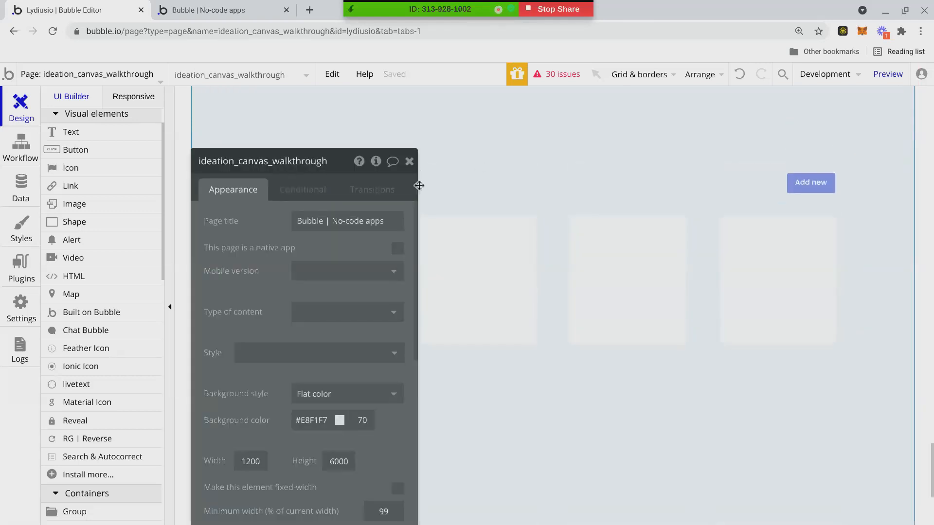
click(410, 161)
double_click(412, 164)
click(409, 162)
scroll(388, 275, up, 1)
scroll(388, 276, up, 7)
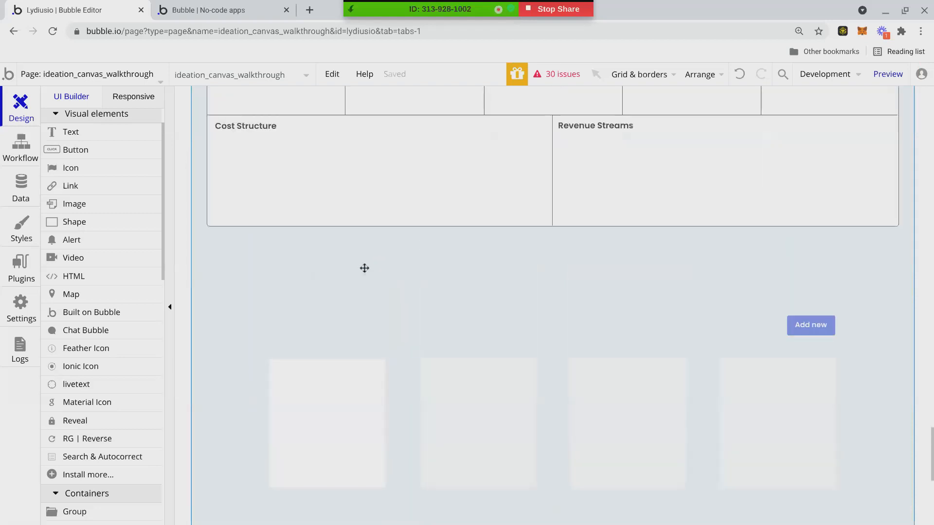
scroll(393, 325, down, 9)
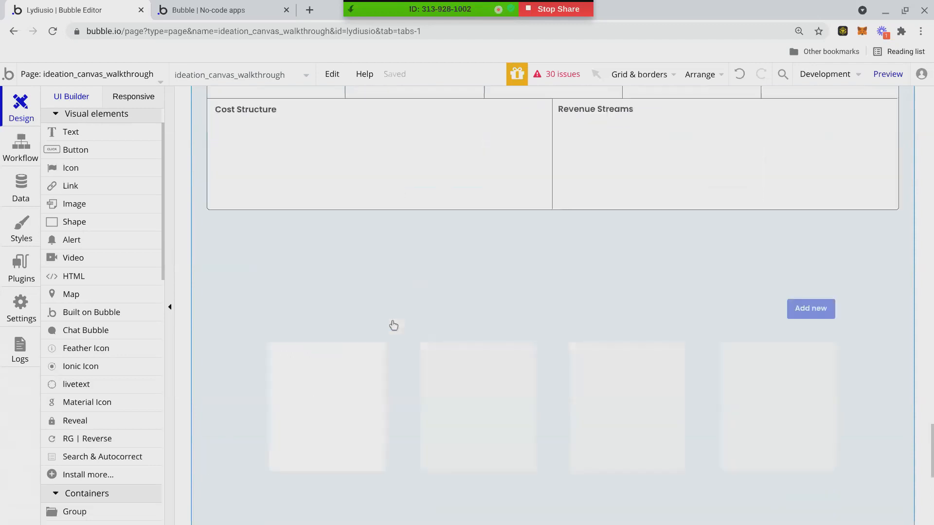
scroll(394, 311, up, 2)
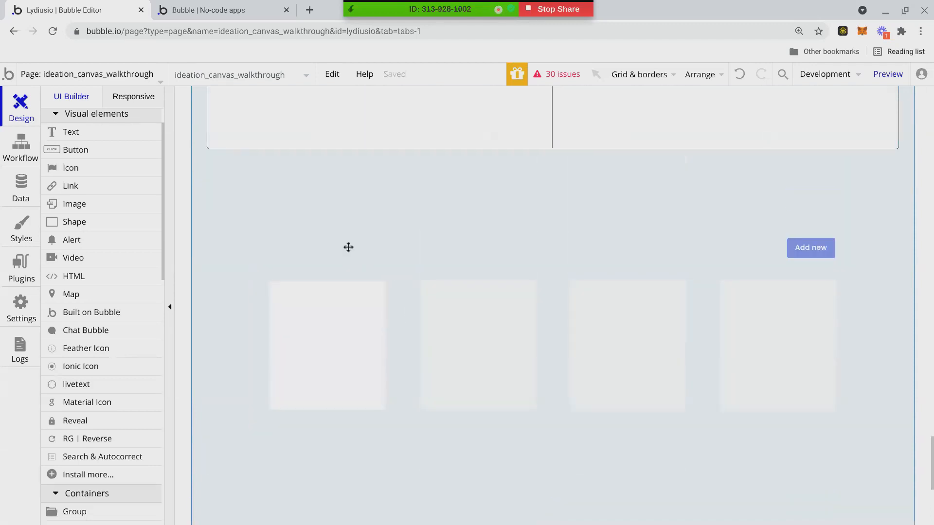
Move the duplicate heading below the canvas grid, level with the Add new button.
click(317, 208)
scroll(327, 268, up, 3)
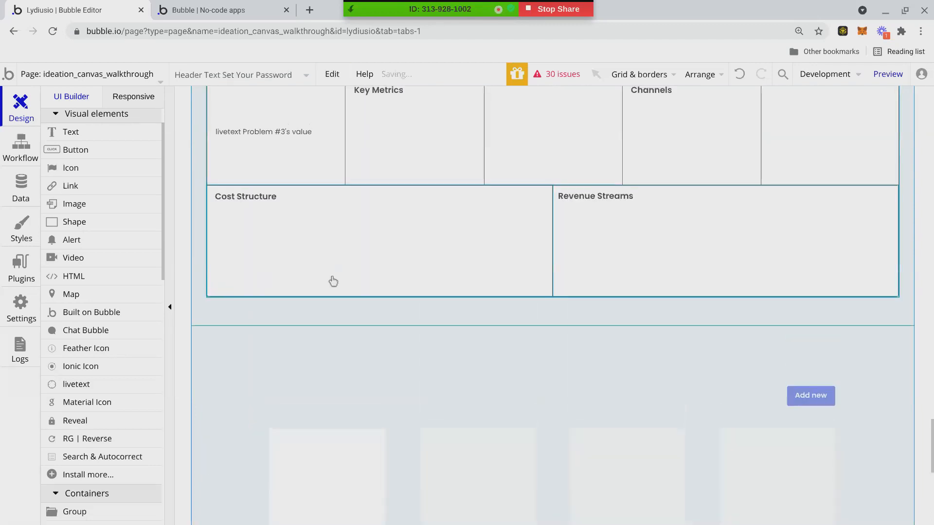
scroll(333, 281, up, 1)
scroll(327, 274, up, 8)
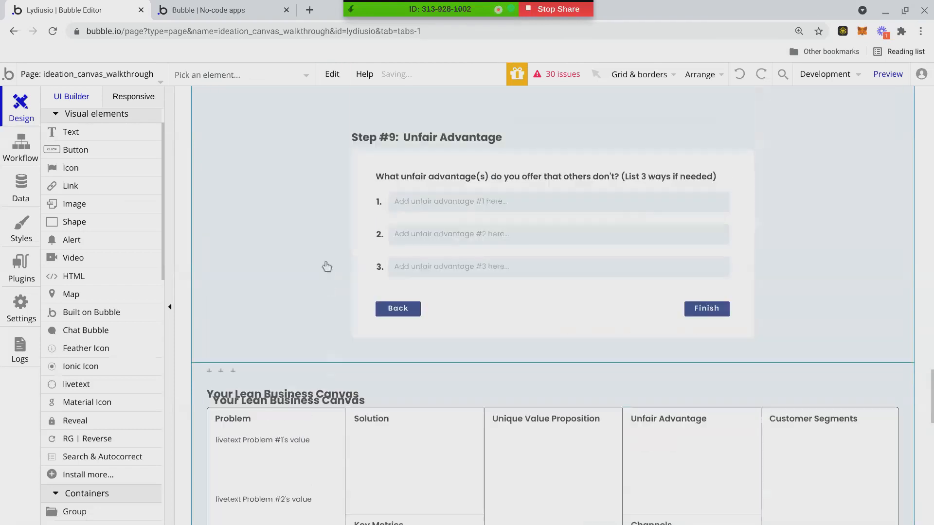
scroll(293, 356, down, 1)
drag(294, 351, 306, 442)
drag(281, 510, 297, 492)
scroll(341, 340, down, 5)
drag(381, 268, 354, 477)
scroll(406, 273, down, 6)
drag(375, 181, 447, 231)
Reword the copied heading from 'Your Lean Business Canvas' to 'Your Lean Canvases'.
double_click(401, 232)
click(302, 223)
click(281, 222)
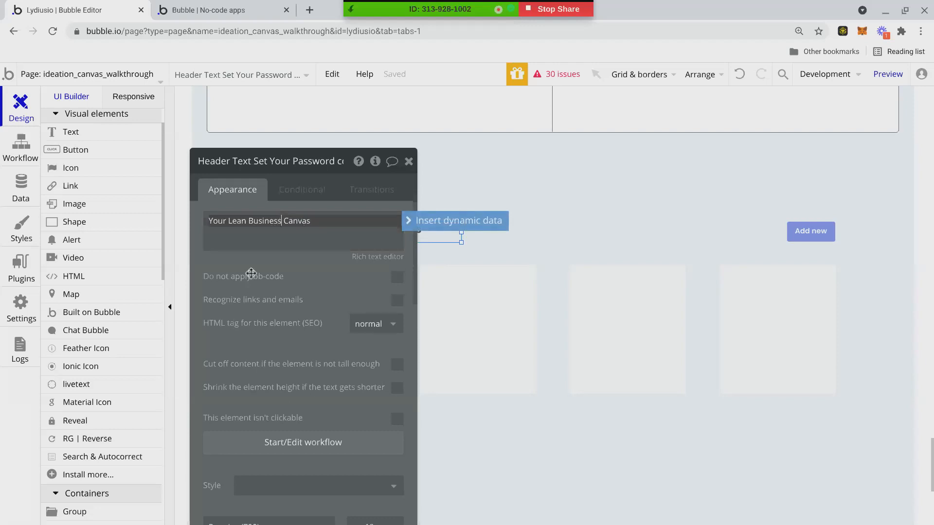
key(BackSpace)
key(BackSpace)
key(BackSpace)
key(BackSpace)
key(BackSpace)
key(BackSpace)
key(BackSpace)
key(BackSpace)
key(BackSpace)
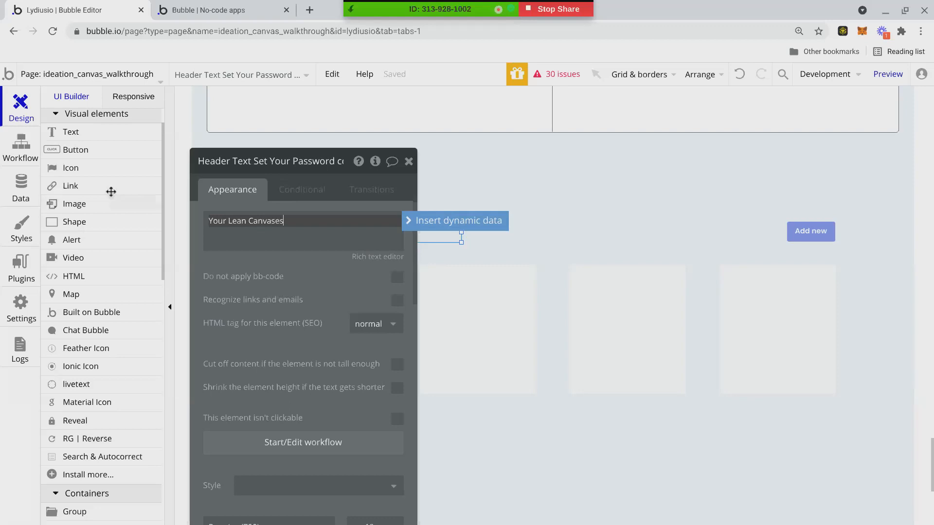
click(408, 161)
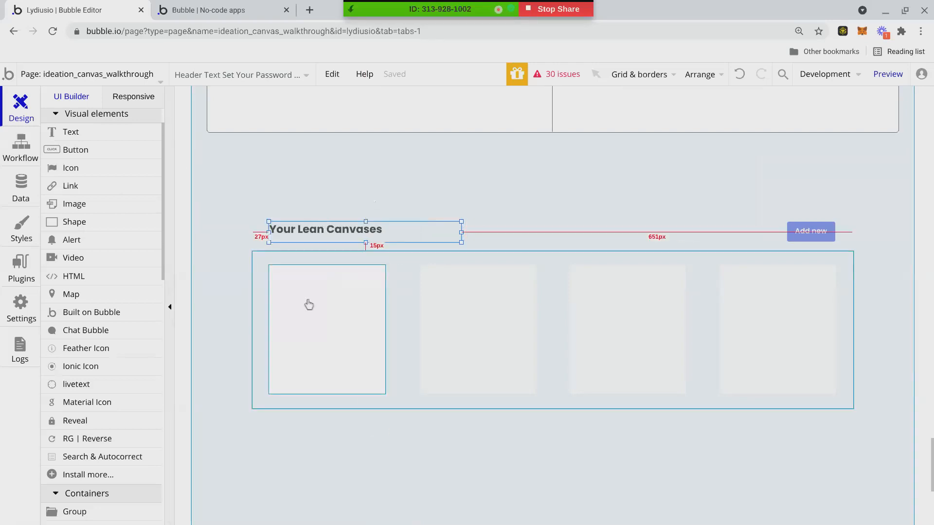
click(212, 175)
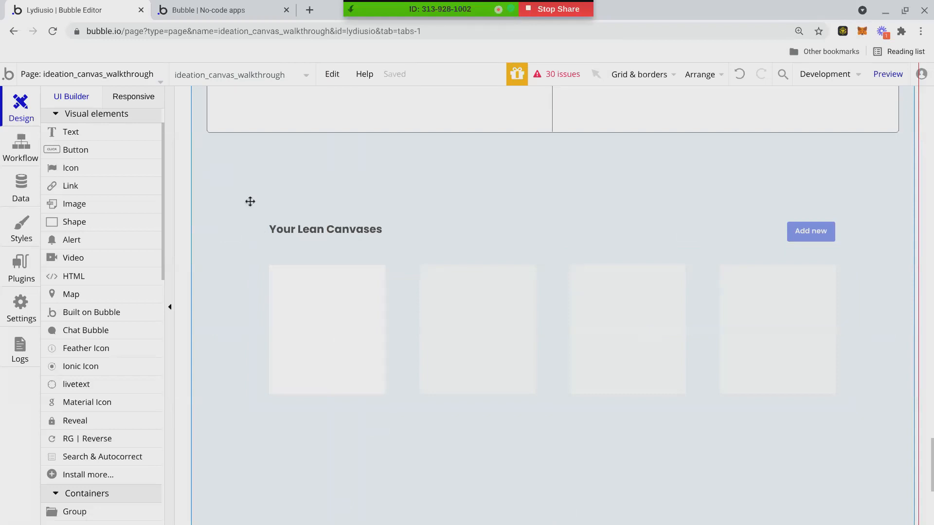
scroll(249, 202, down, 2)
scroll(288, 166, up, 1)
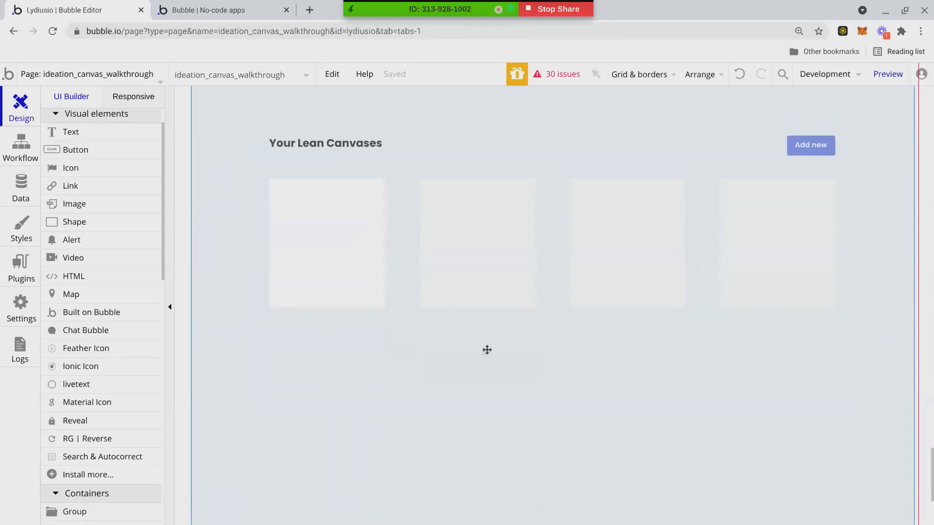
Set the first card's corner roundness to 2 and check its corners.
click(366, 252)
double_click(366, 252)
scroll(394, 418, down, 3)
click(393, 434)
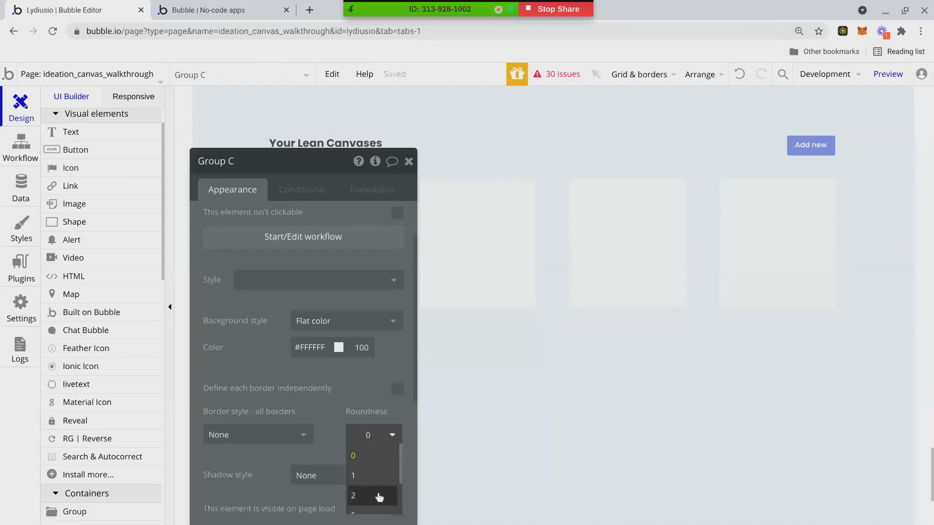
click(359, 496)
click(408, 161)
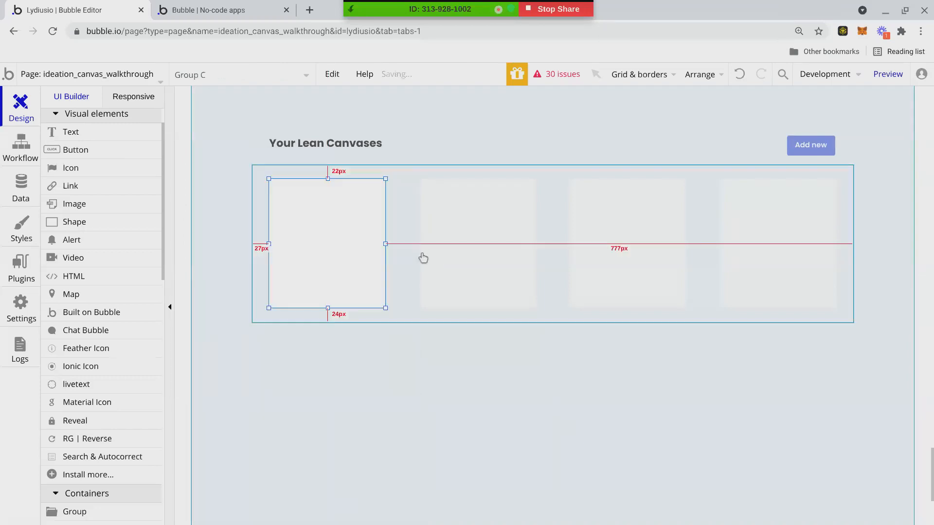
click(357, 408)
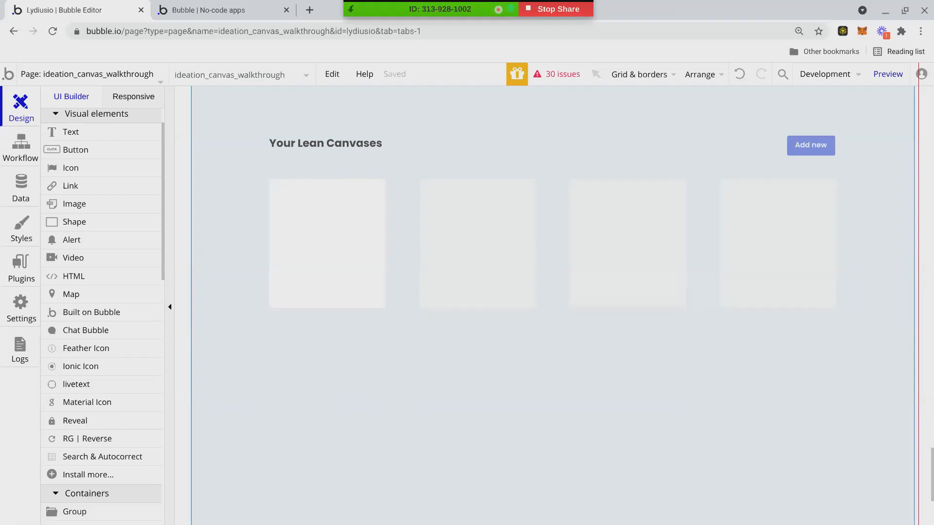
click(349, 287)
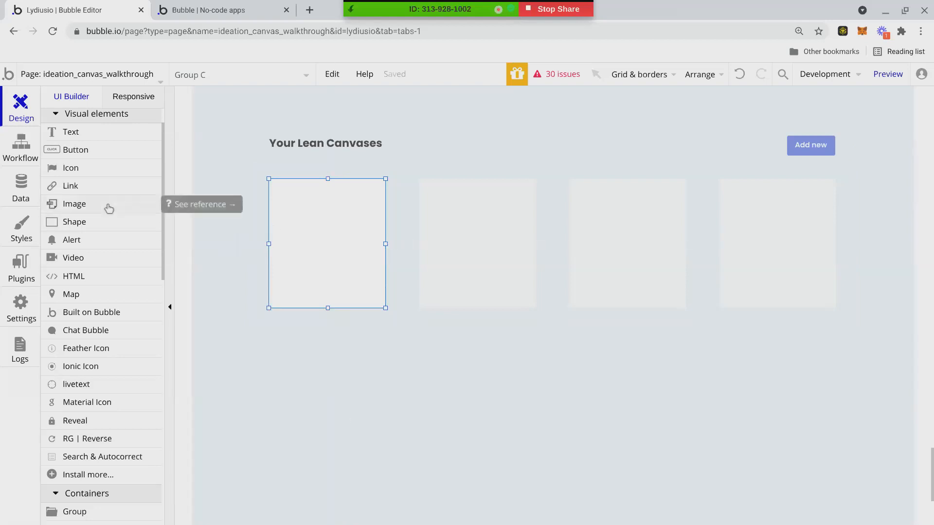
Bring up the app's data types in the Data tab, then switch to the canvas walkthrough's running preview.
click(21, 190)
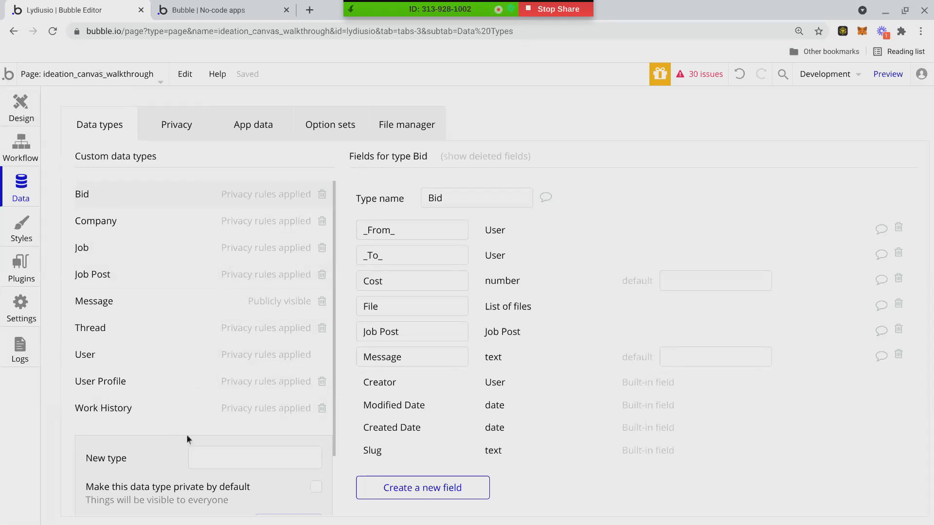
click(202, 451)
click(204, 9)
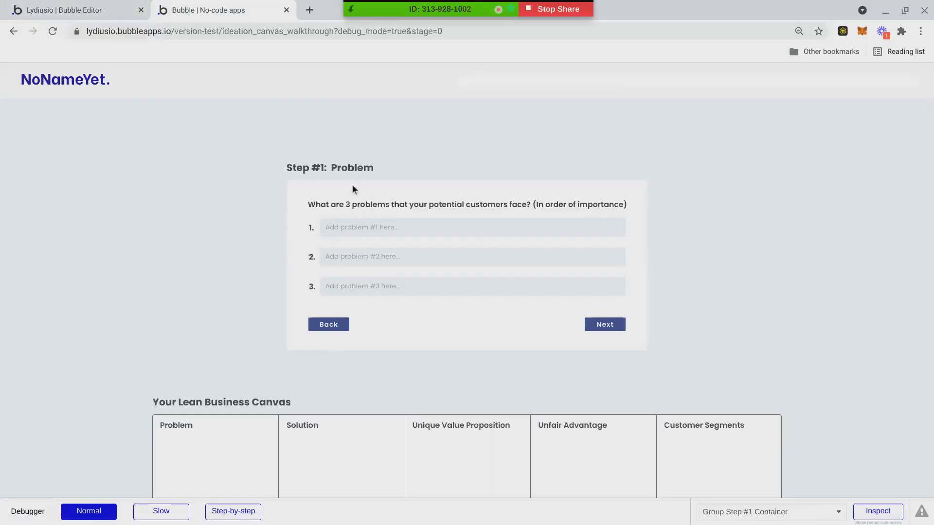
Compare the preview with the editor's Data types list showing the Bid fields, ending in the editor with the page list open.
click(73, 9)
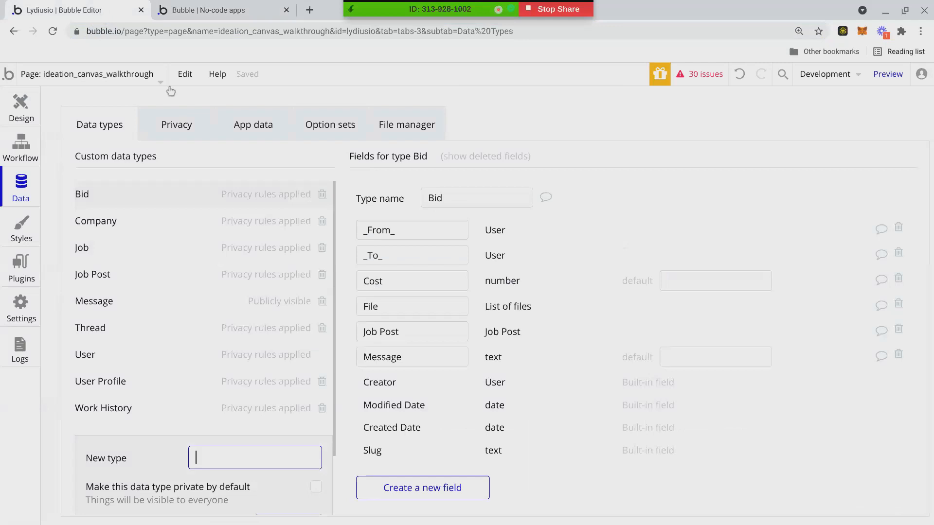
click(200, 11)
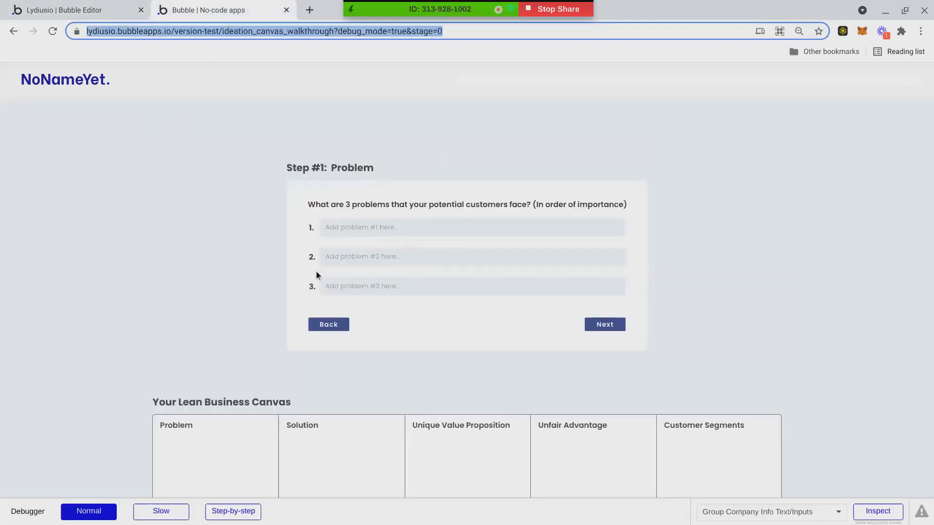
click(106, 6)
click(190, 11)
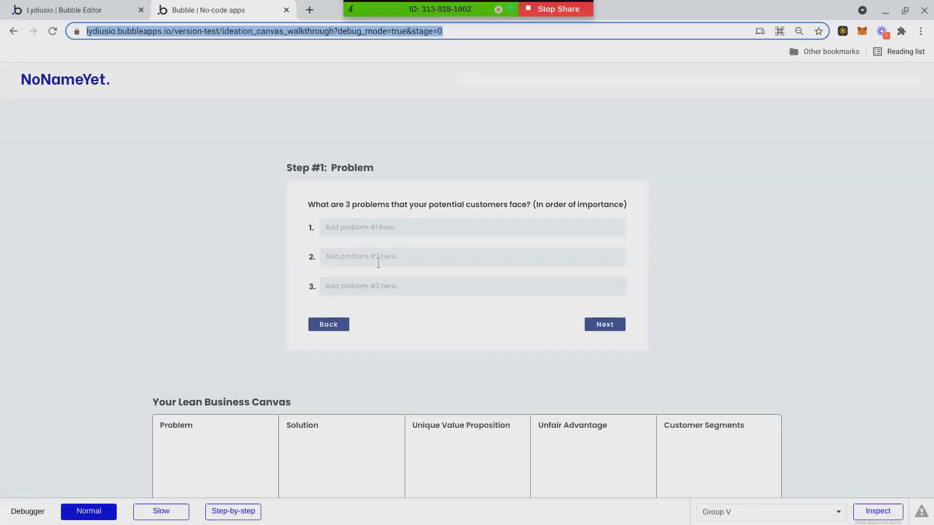
click(88, 8)
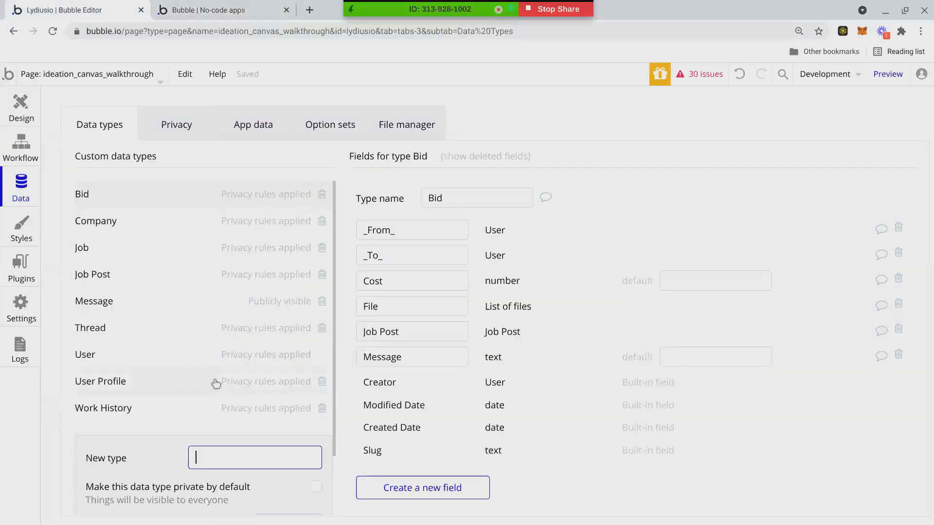
scroll(223, 464, down, 1)
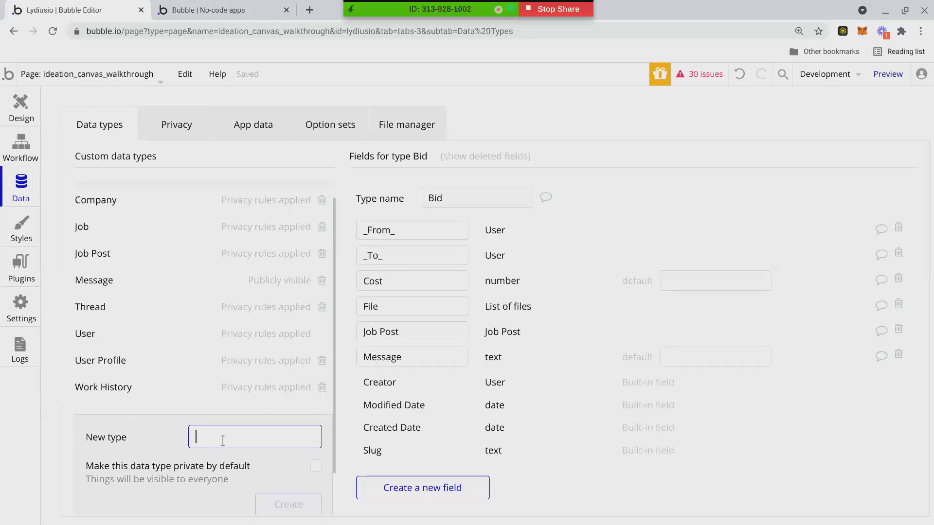
click(190, 9)
click(108, 17)
click(83, 78)
Return to designing the ideation_canvas_walkthrough page, scrolled up to its Step #1: Problem form.
click(83, 136)
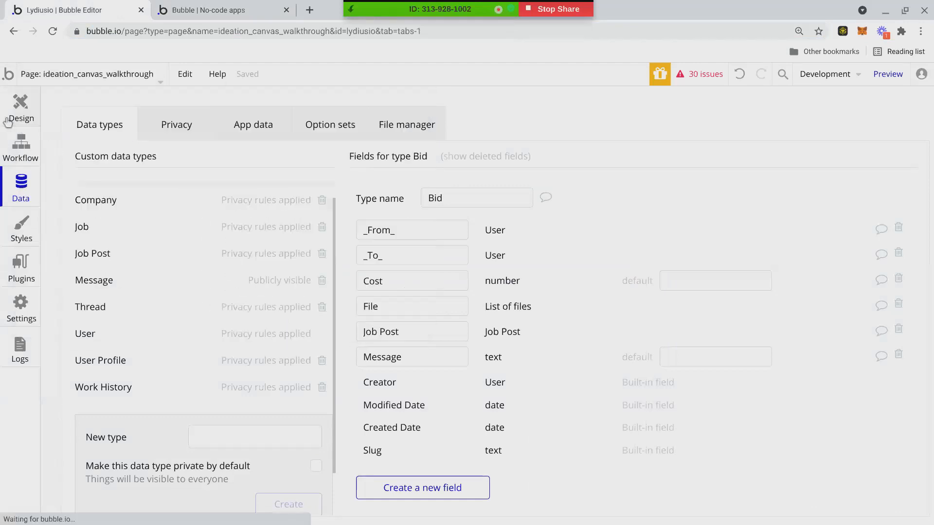
scroll(255, 252, up, 20)
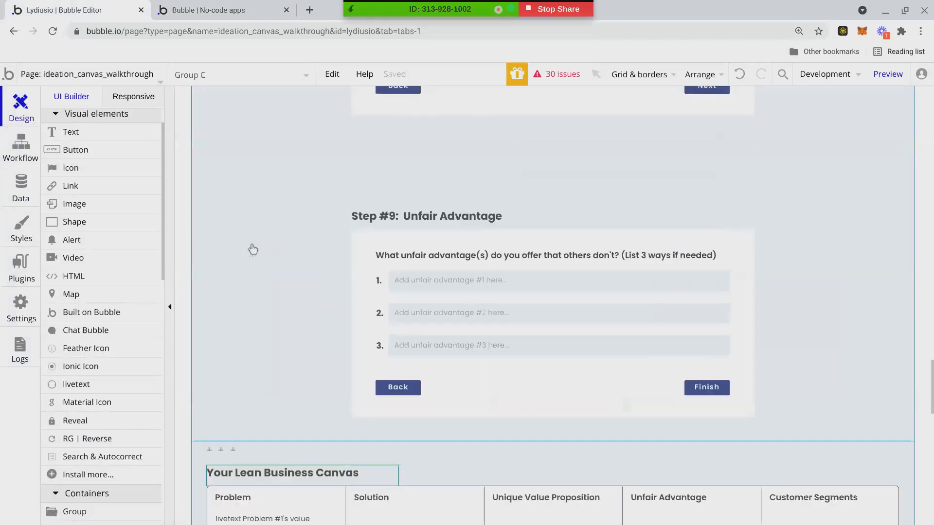
scroll(255, 252, up, 20)
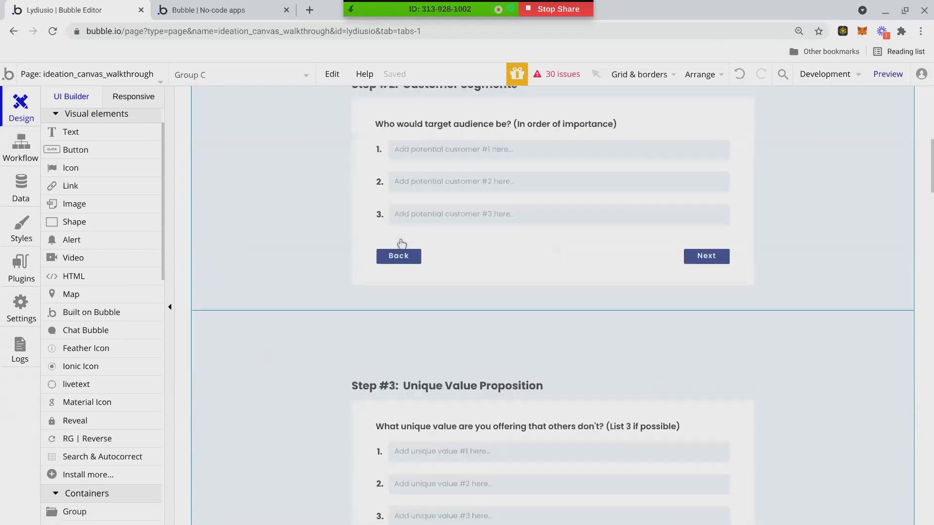
scroll(402, 253, up, 1)
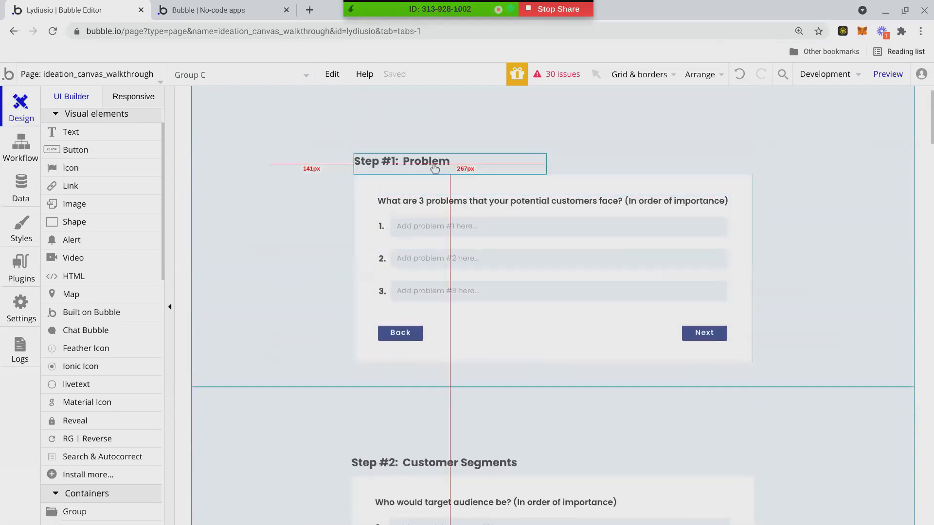
scroll(436, 169, down, 1)
scroll(434, 168, up, 1)
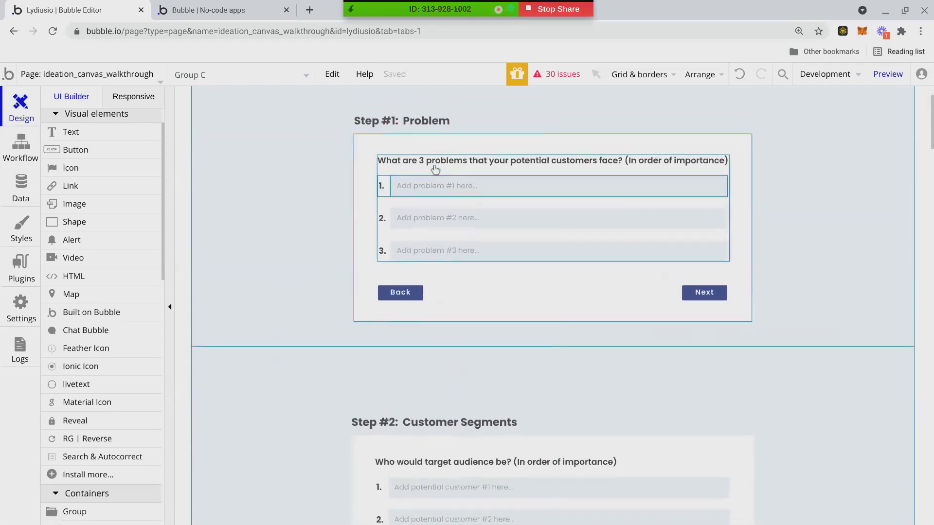
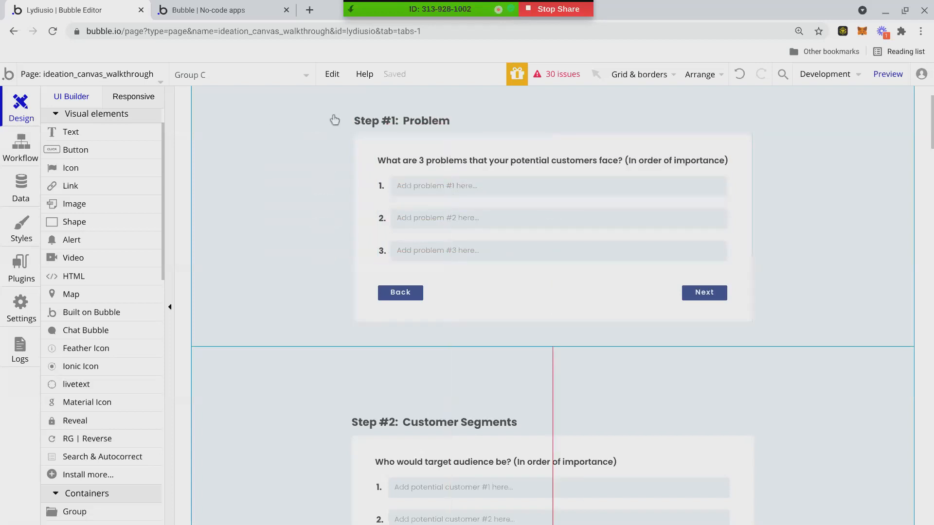
Enter 'Lean Canvas' as the name of a new data type in the Data tab.
scroll(379, 369, down, 8)
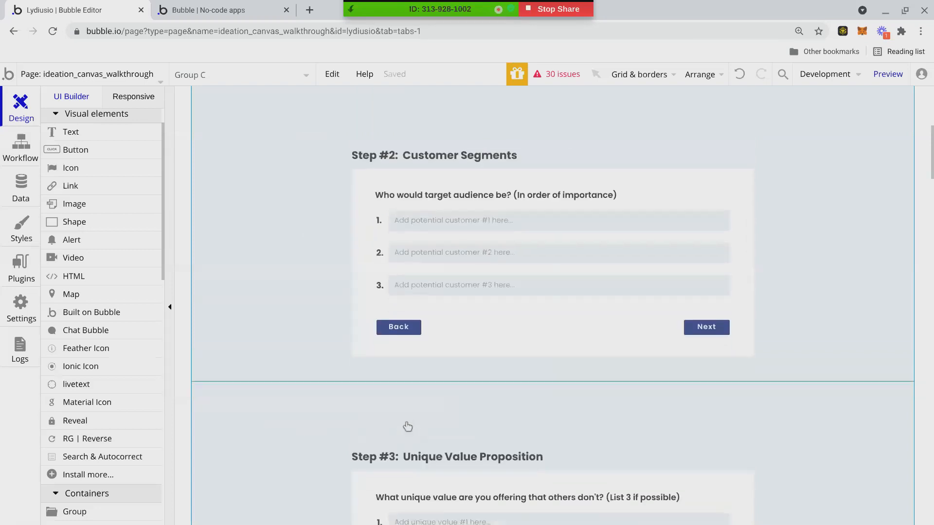
scroll(443, 369, down, 2)
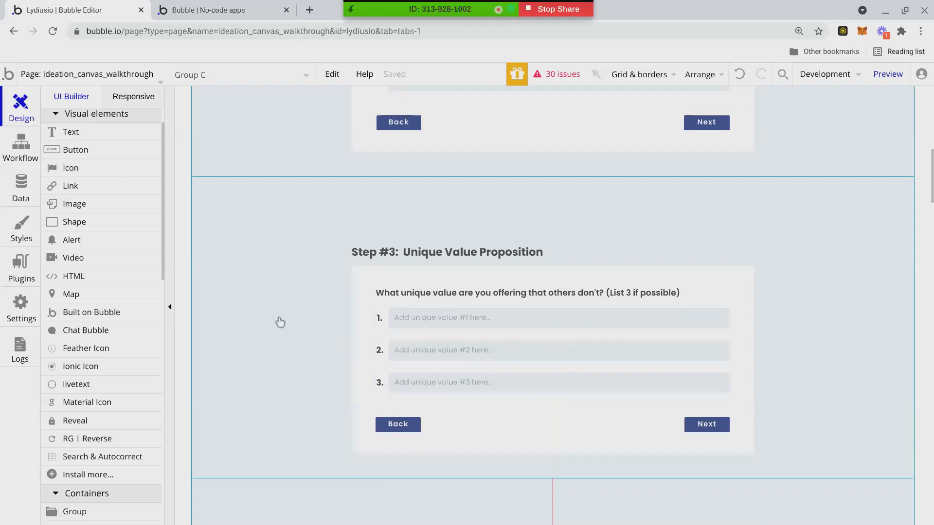
scroll(261, 302, down, 6)
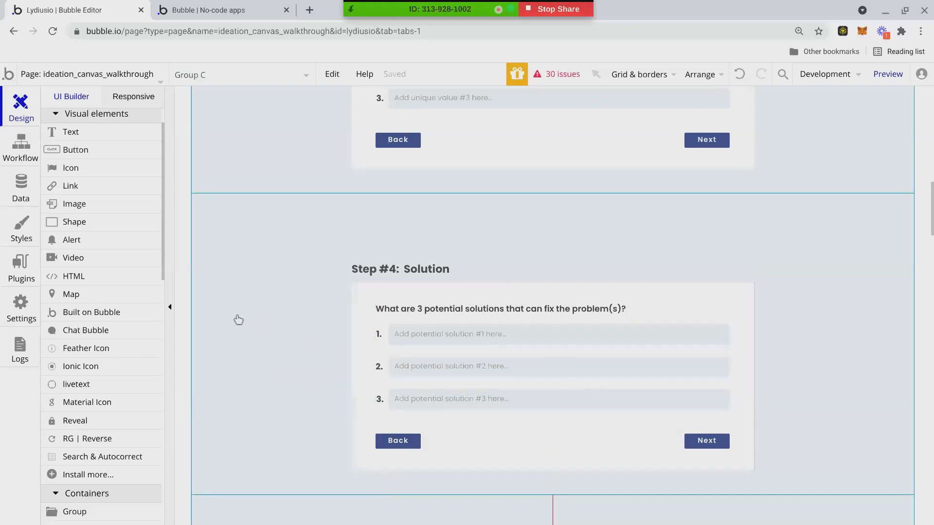
scroll(243, 320, down, 1)
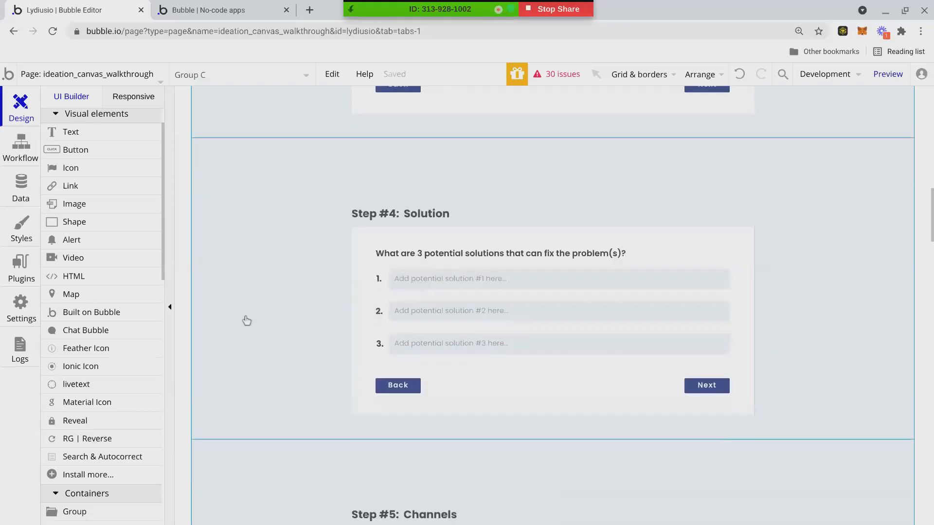
scroll(246, 320, down, 1)
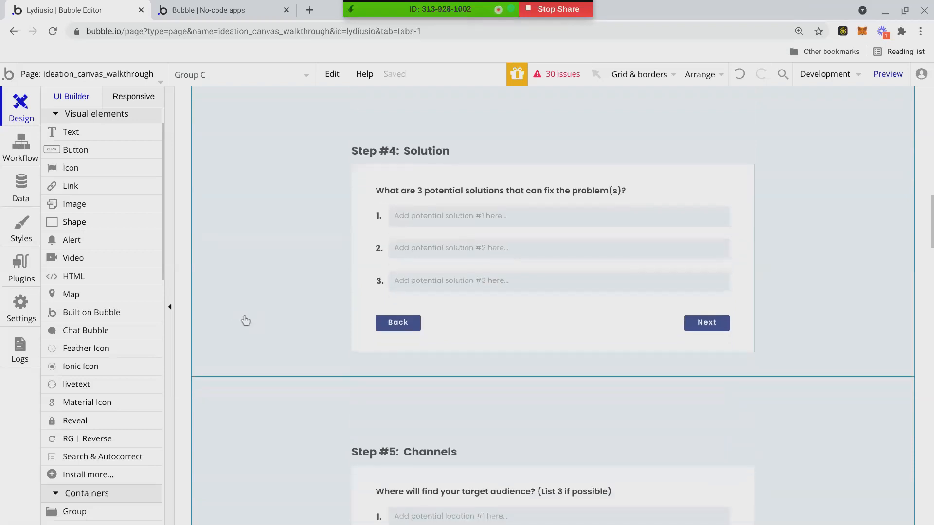
scroll(257, 318, down, 20)
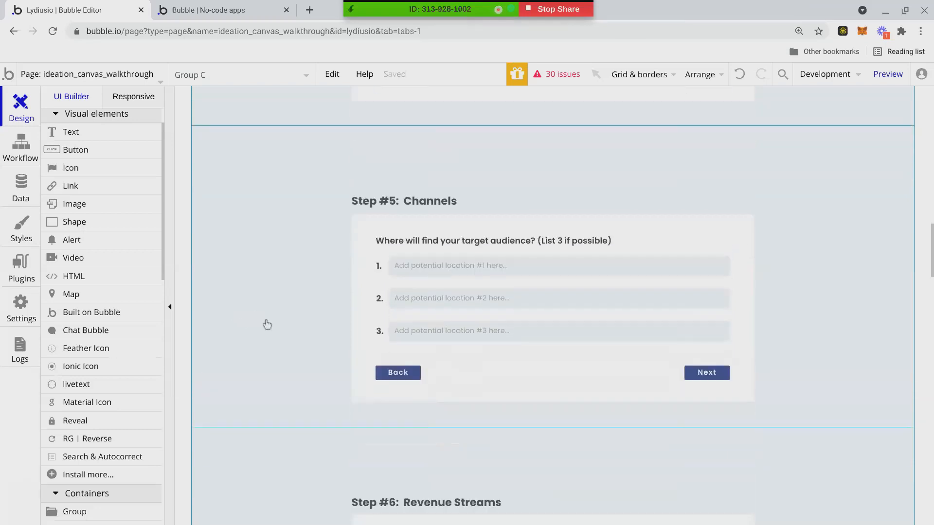
scroll(268, 326, down, 7)
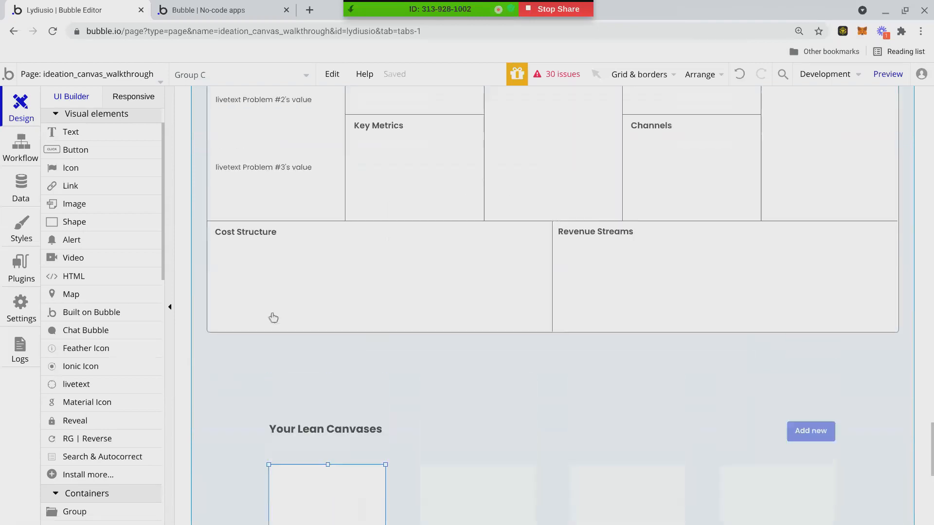
scroll(271, 316, up, 2)
click(24, 195)
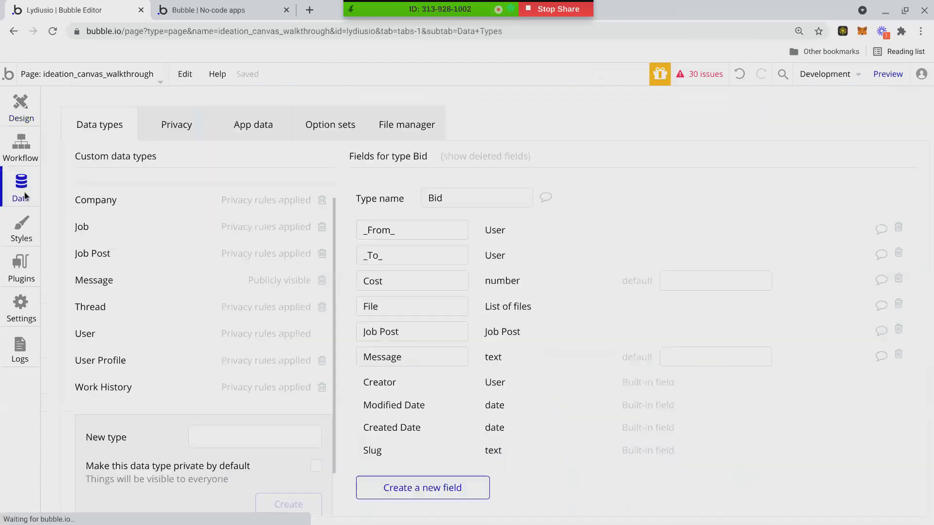
click(280, 445)
text(Lean )
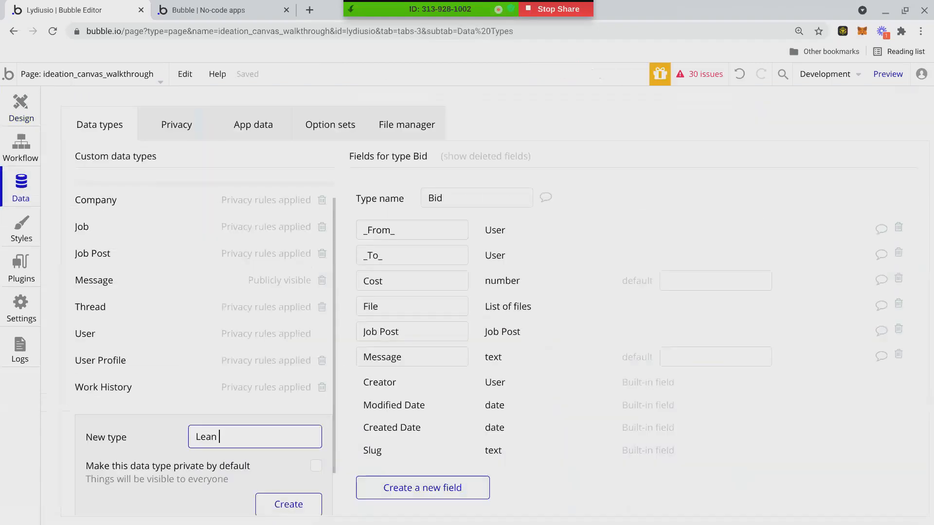
text(Canvas)
Switch between Design and Data, ending on the option sets Company Status and Job Type.
click(24, 126)
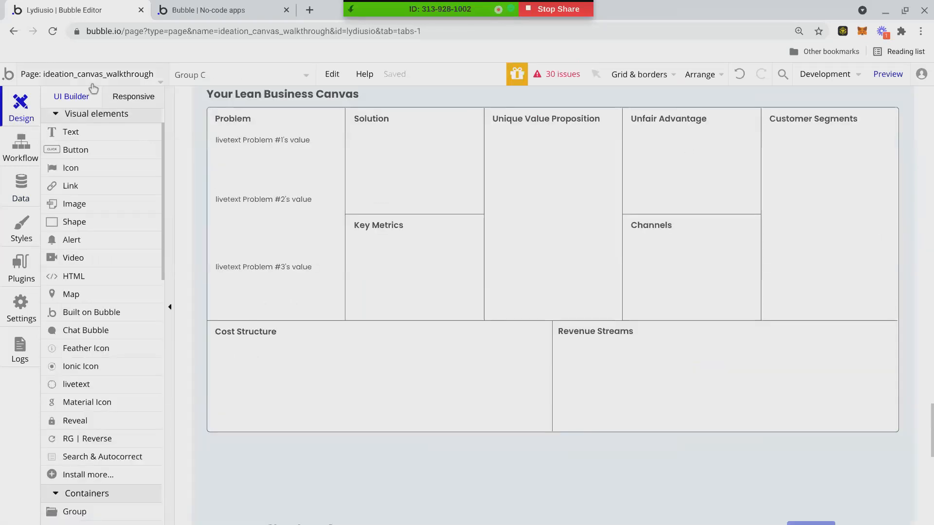
click(93, 88)
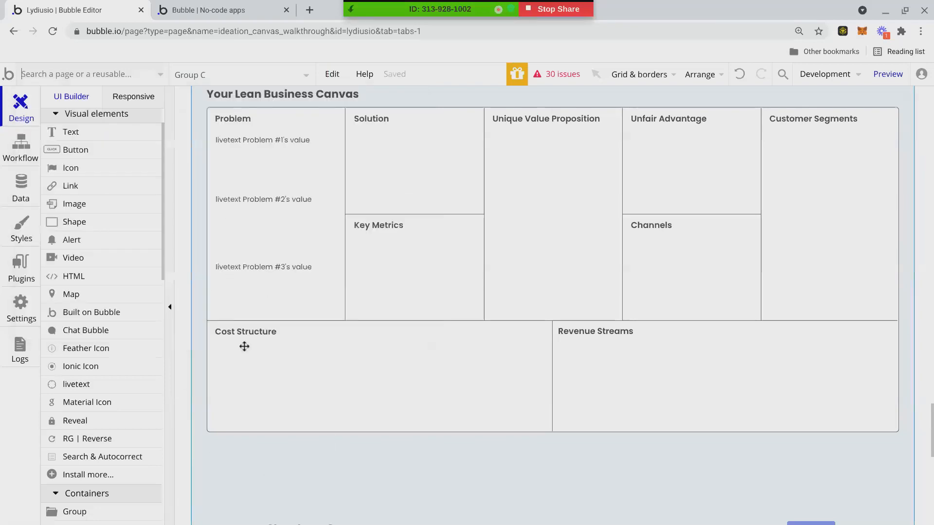
scroll(254, 382, up, 10)
scroll(257, 384, up, 7)
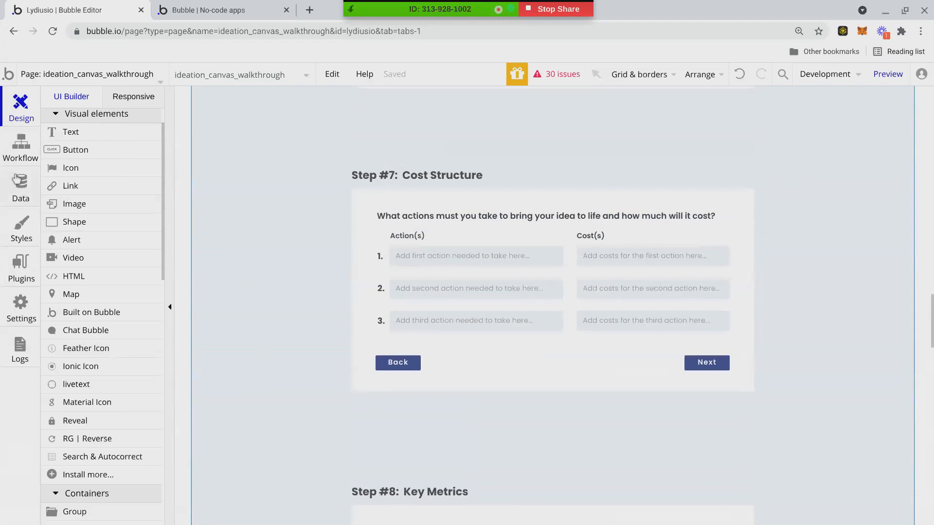
click(15, 187)
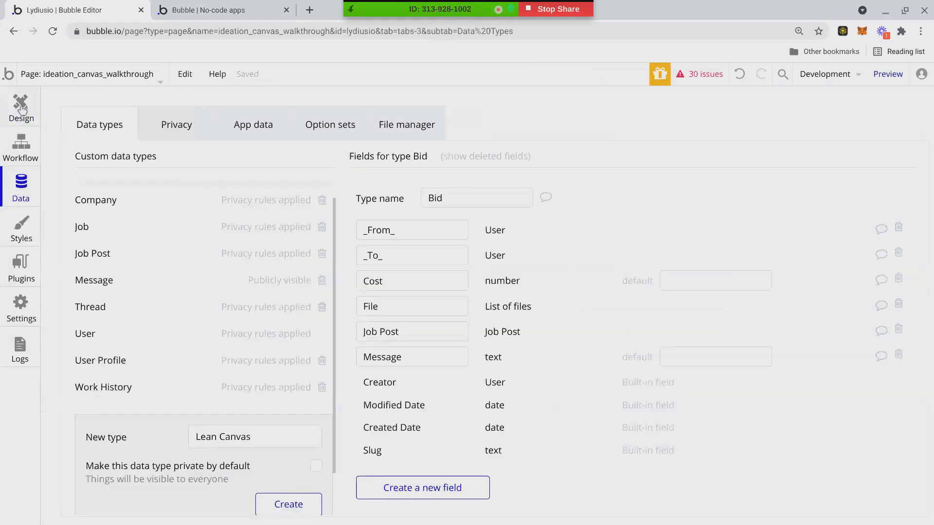
click(21, 111)
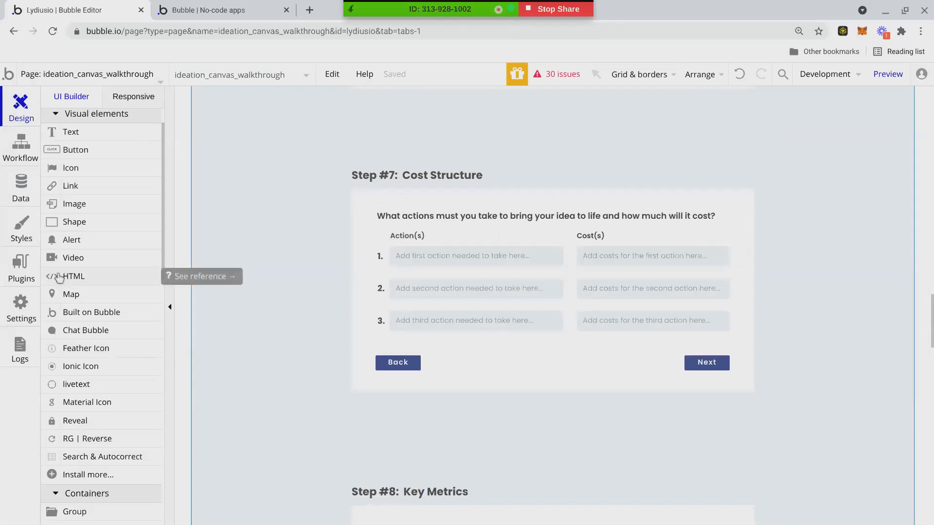
click(23, 182)
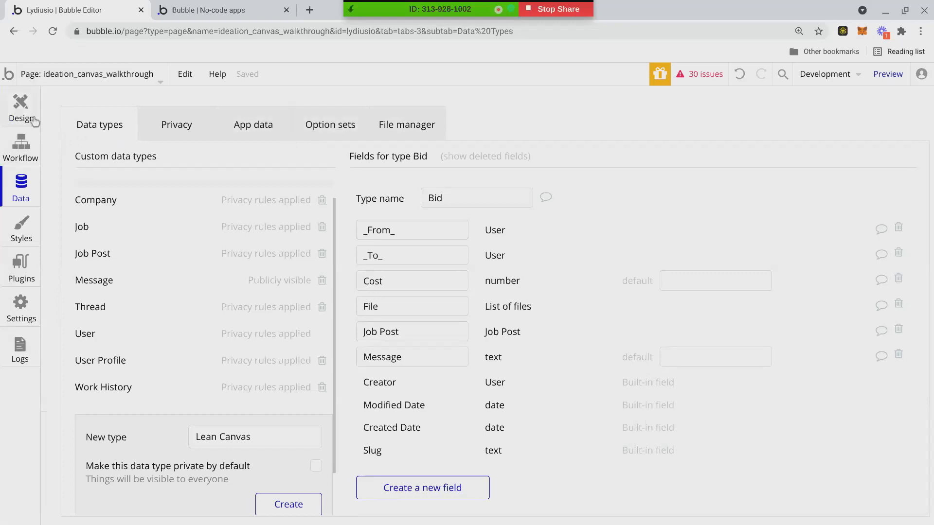
click(328, 136)
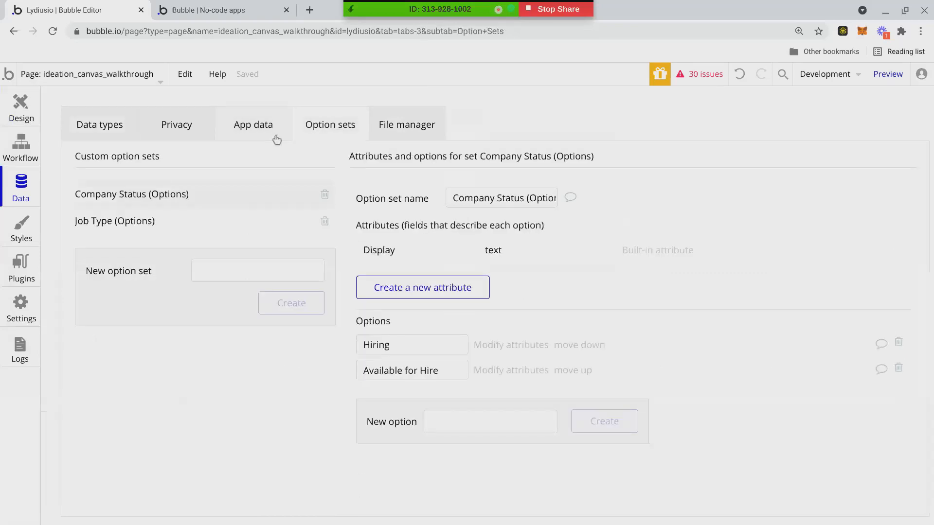
Invite a collaborator by their e-mail in Settings > Collaboration and grant them Admin rights.
click(21, 226)
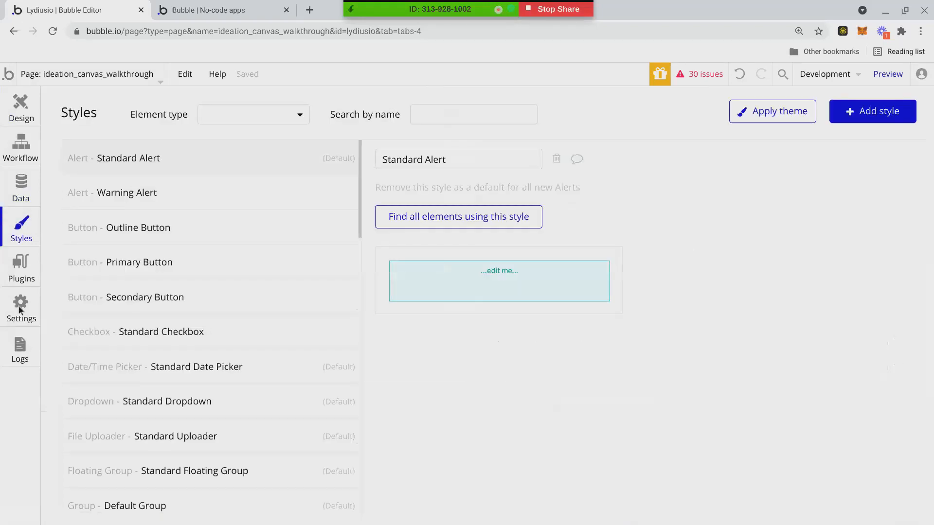
click(20, 309)
click(539, 128)
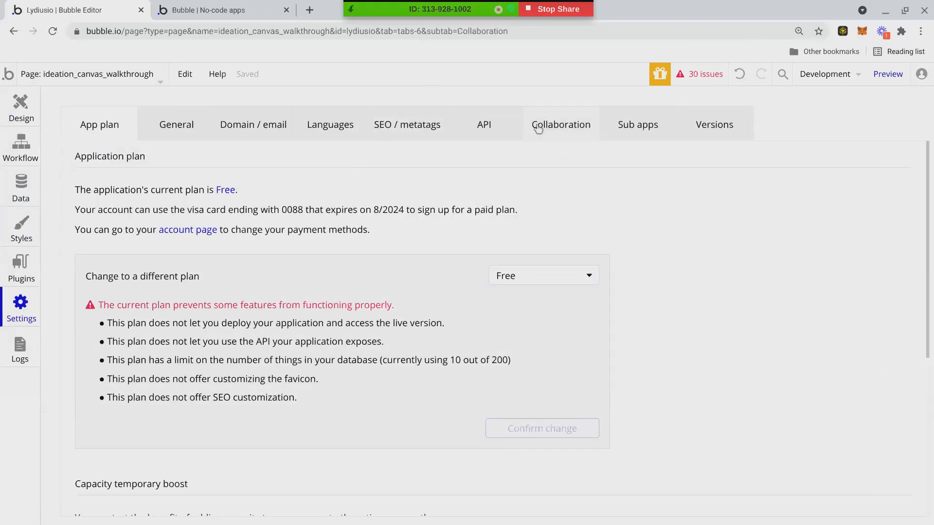
click(203, 332)
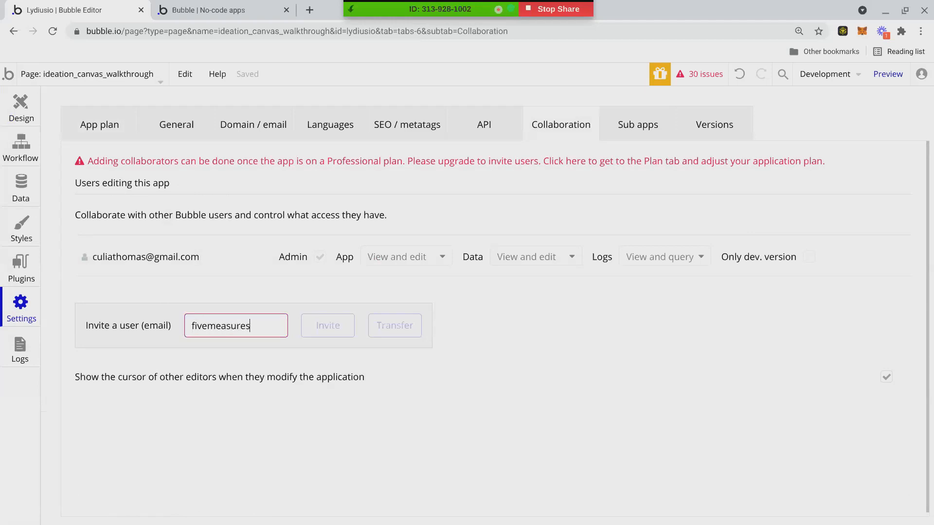
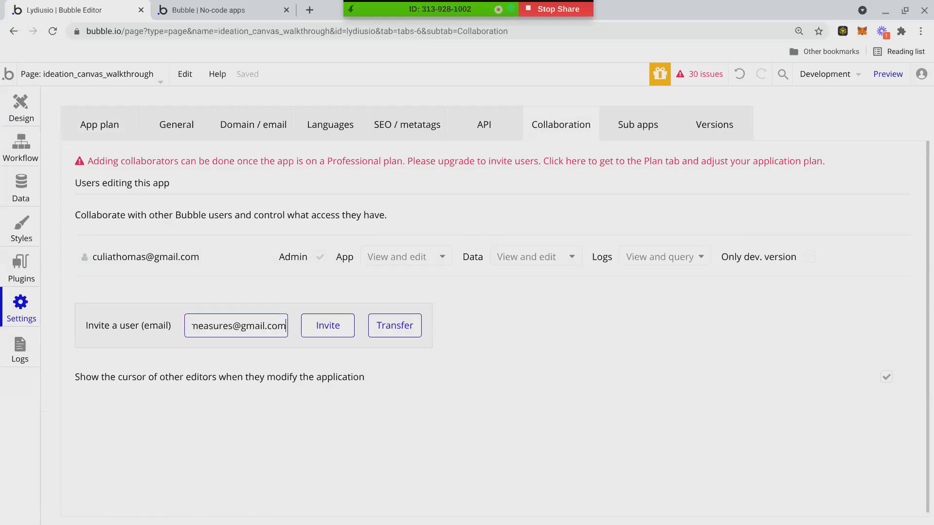
click(327, 326)
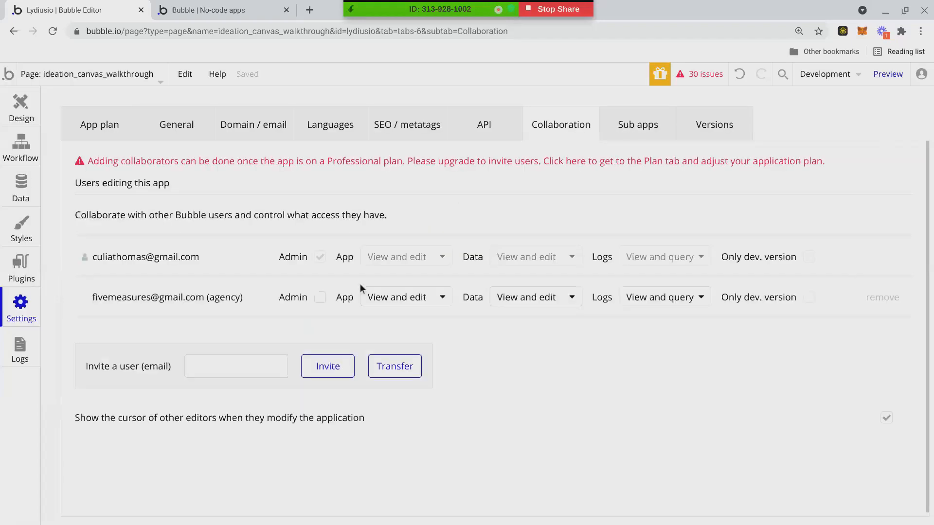
click(321, 298)
Switch to the walkthrough's preview showing the Step #1: Problem form.
click(161, 10)
click(72, 9)
click(234, 4)
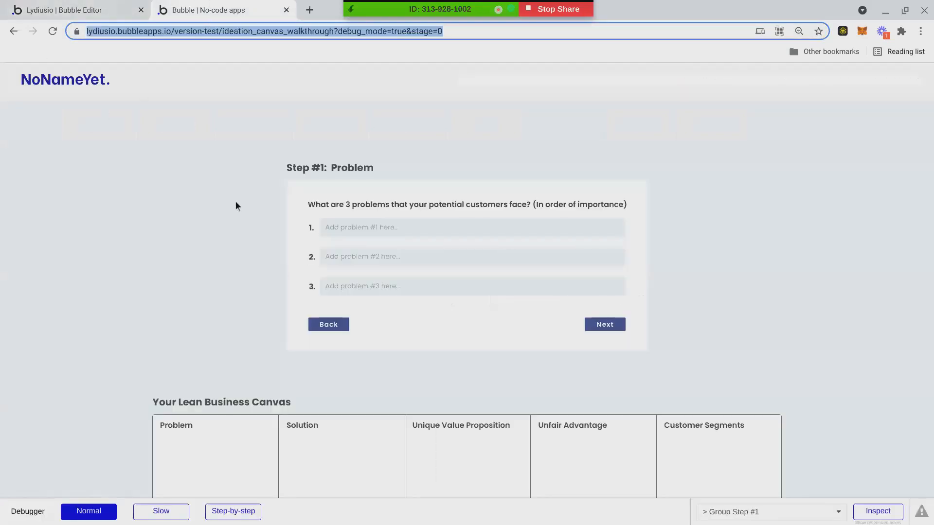
Return to the editor's design view and scroll past Step #8 and Step #9 toward the Lean Business Canvas grid.
scroll(255, 285, down, 6)
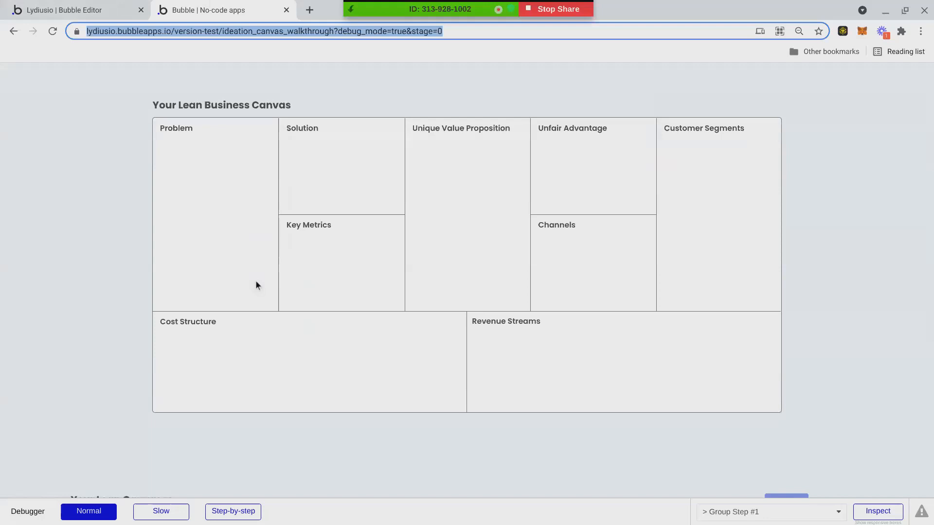
scroll(255, 275, up, 2)
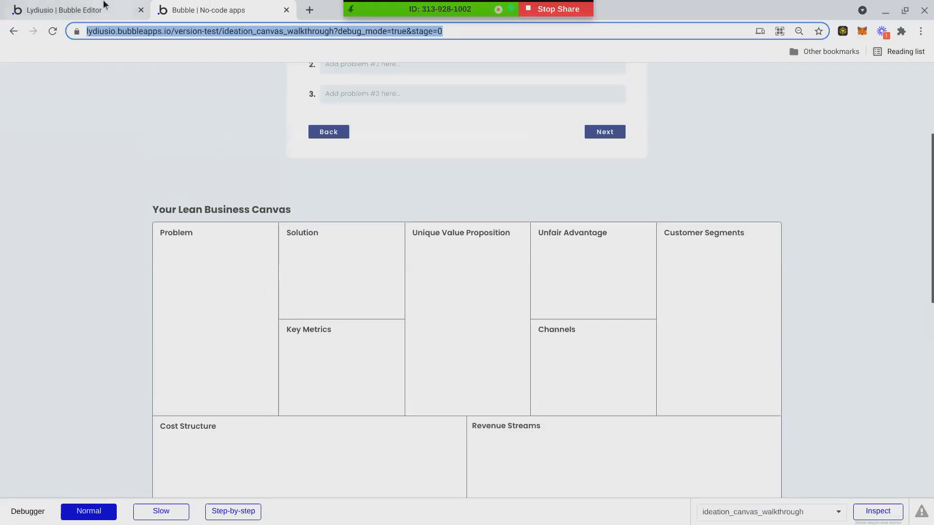
click(68, 10)
click(15, 113)
scroll(292, 338, up, 20)
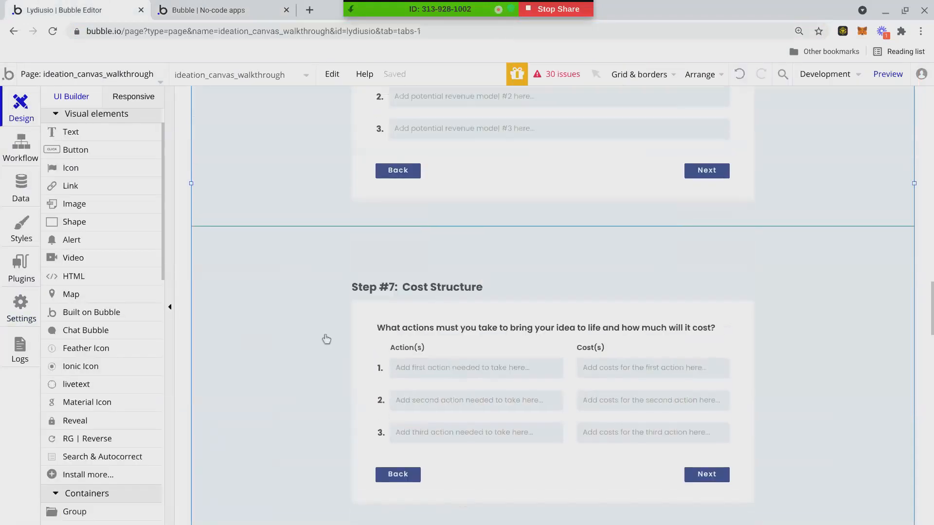
scroll(326, 337, up, 10)
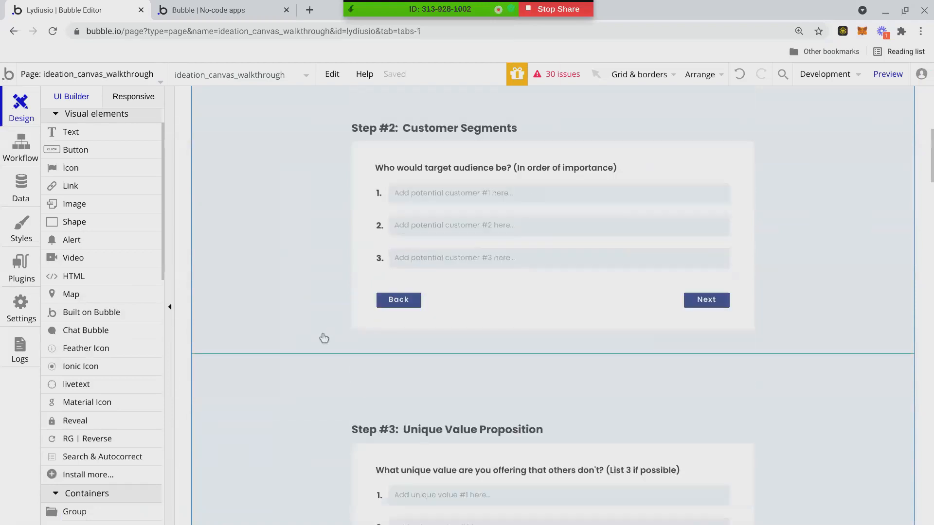
scroll(321, 340, down, 15)
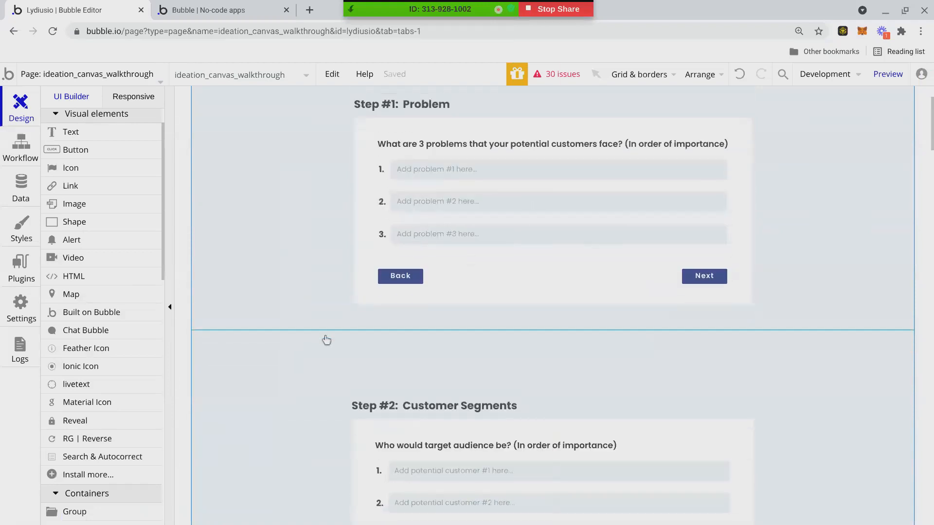
scroll(317, 353, down, 20)
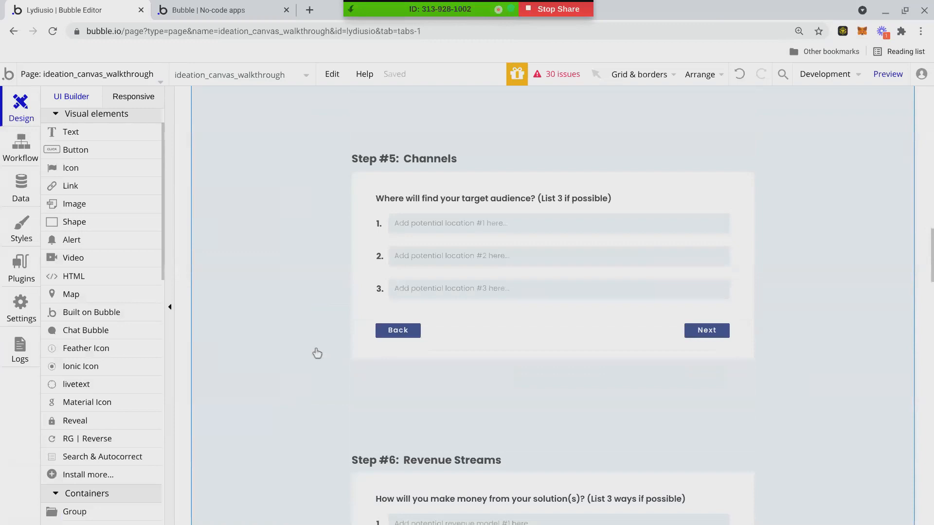
scroll(315, 354, down, 4)
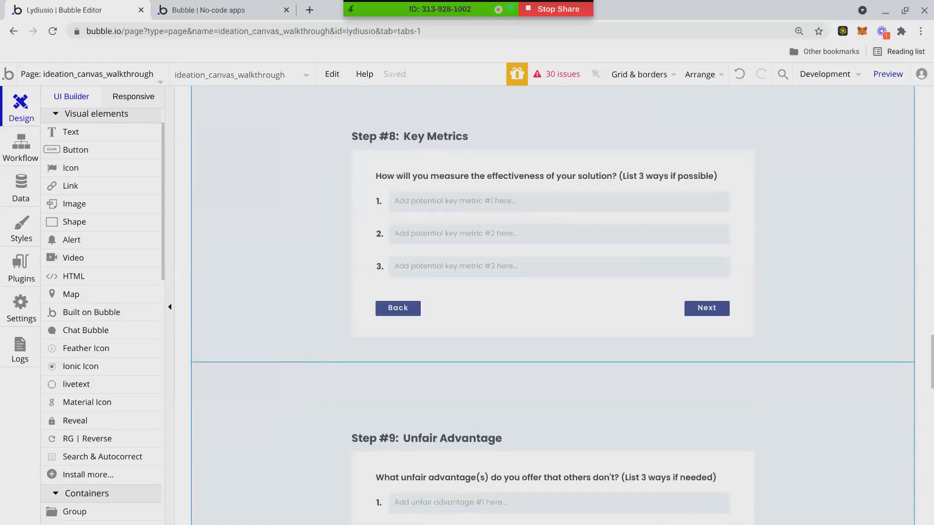
scroll(313, 353, down, 1)
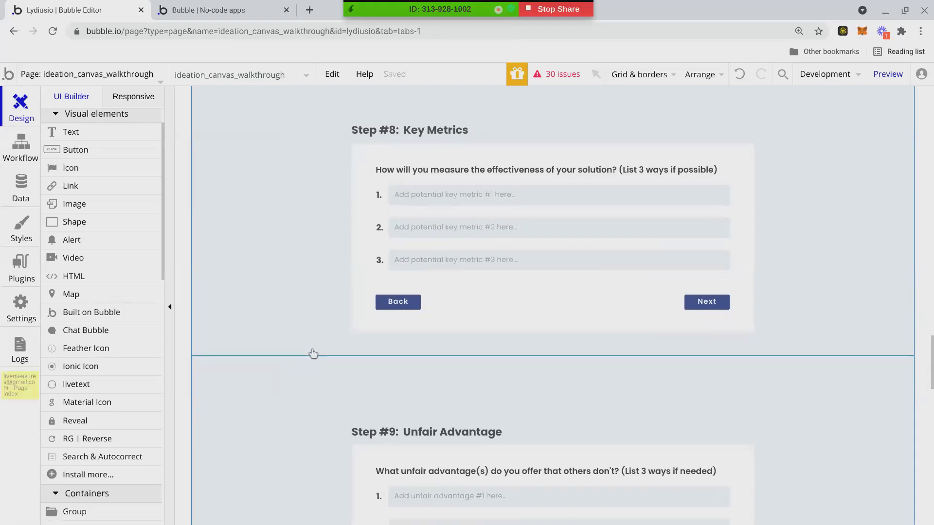
scroll(314, 354, down, 3)
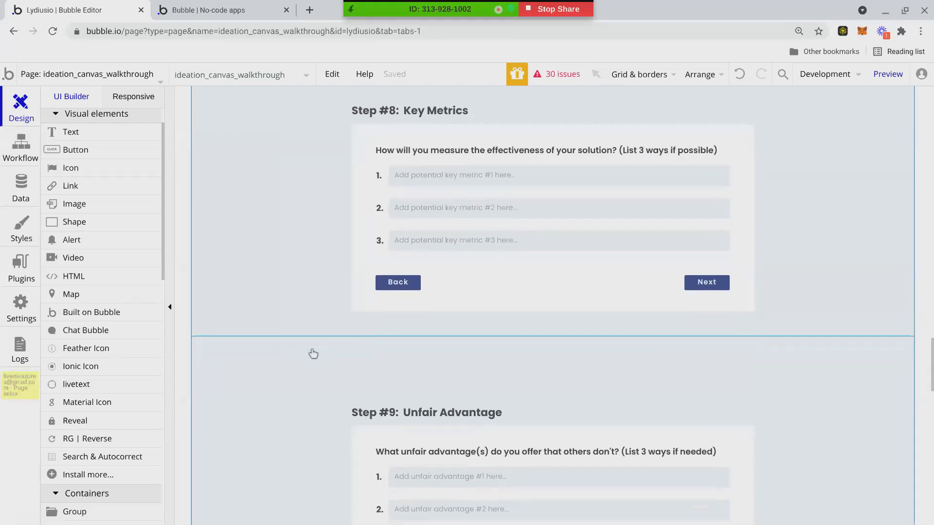
scroll(313, 354, down, 10)
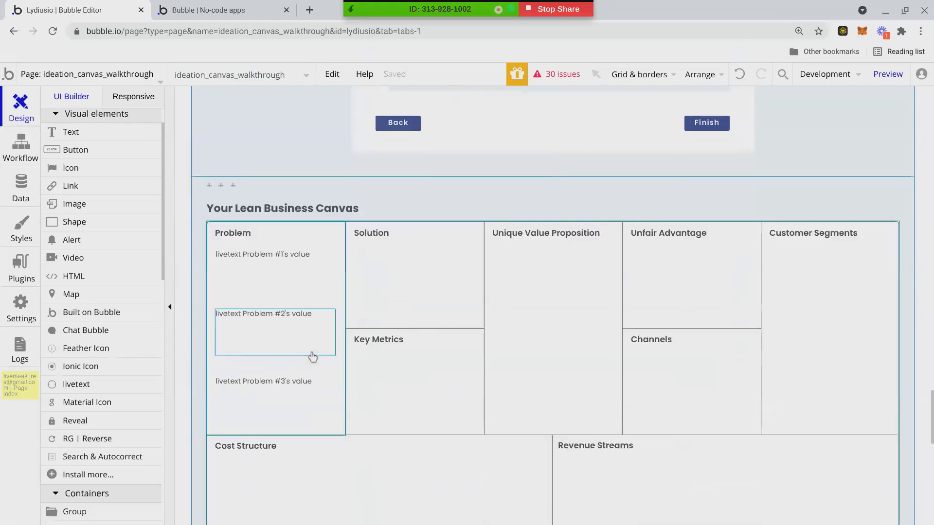
scroll(313, 357, down, 1)
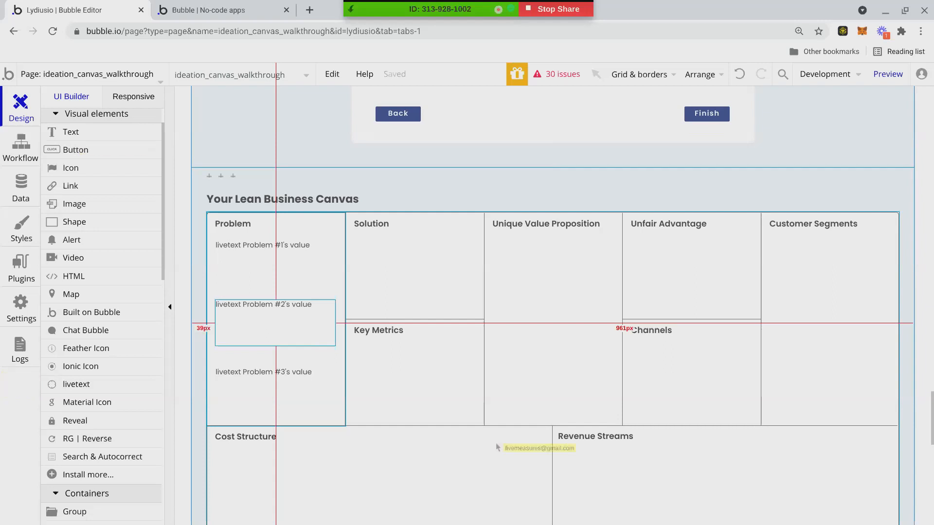
click(189, 8)
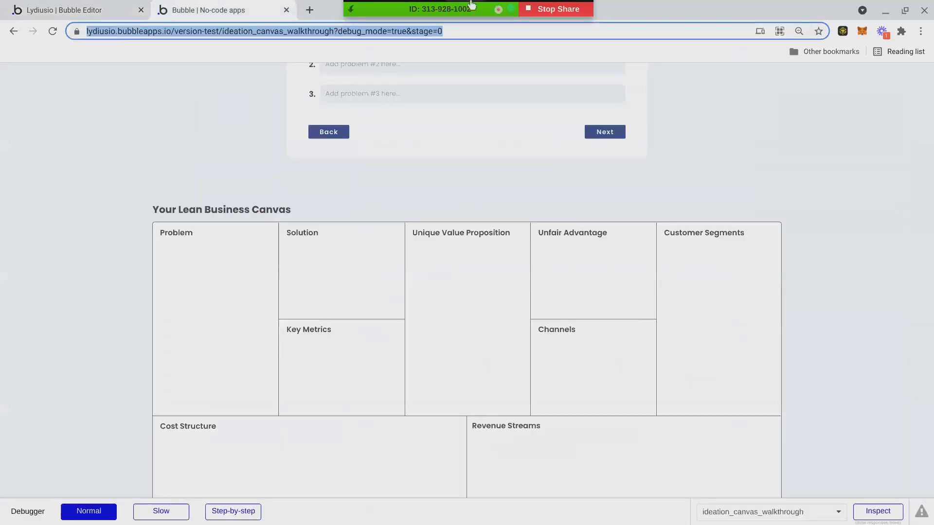
click(59, 6)
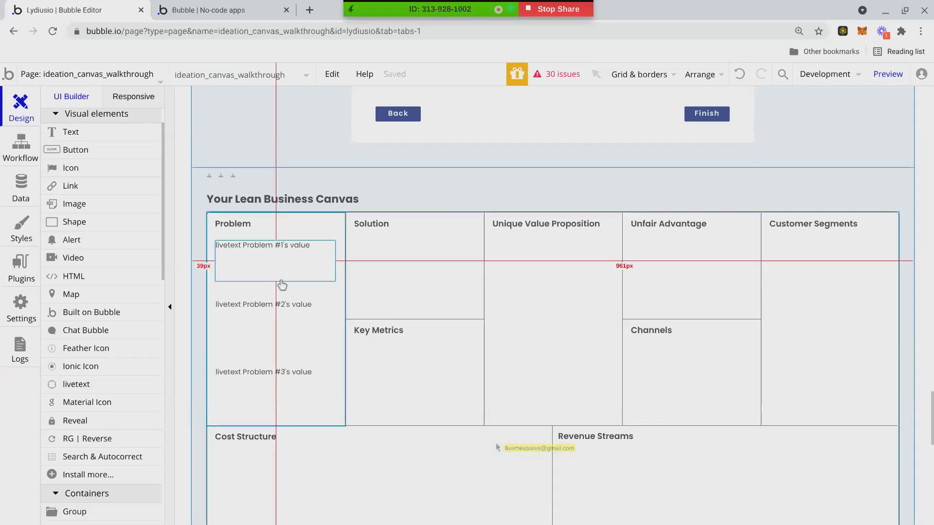
scroll(282, 284, down, 5)
scroll(282, 285, up, 5)
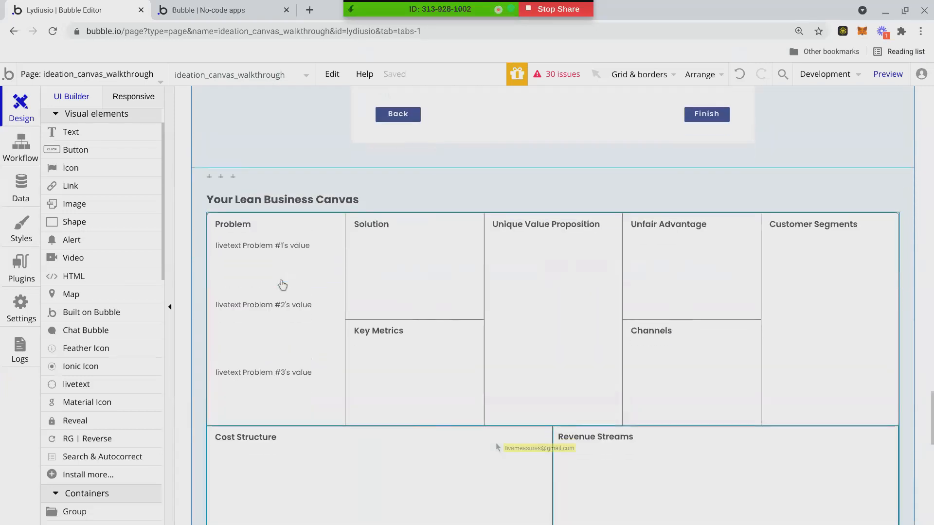
scroll(282, 284, down, 8)
scroll(283, 285, down, 1)
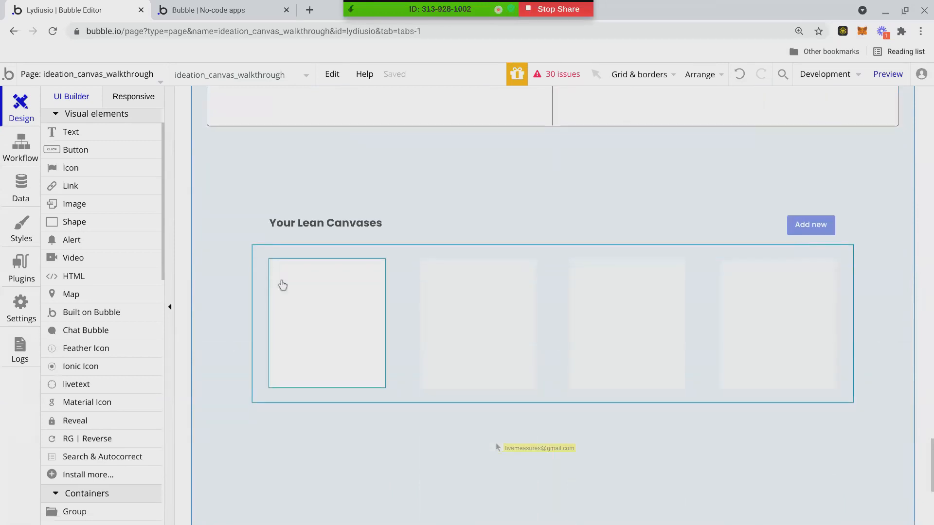
scroll(282, 285, up, 6)
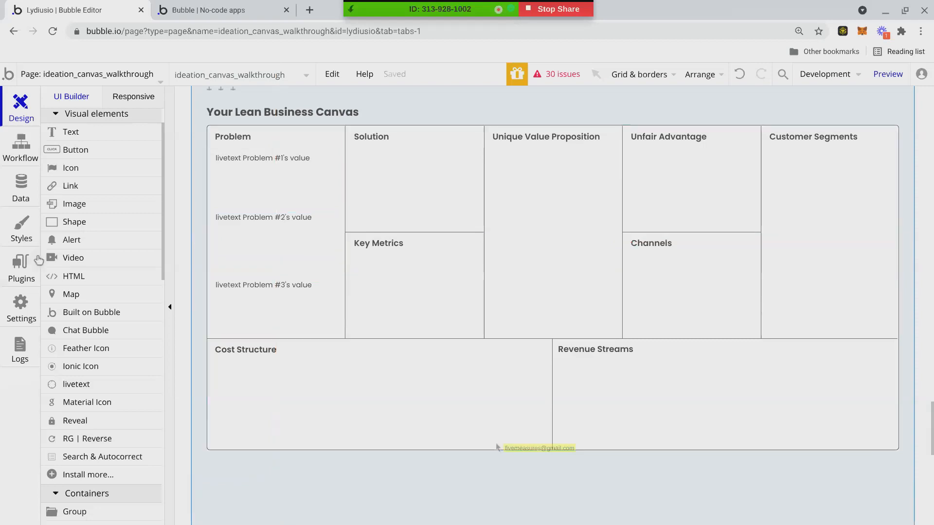
Look over the Privacy and App data tabs, then create the Lean Canvas data type.
click(23, 209)
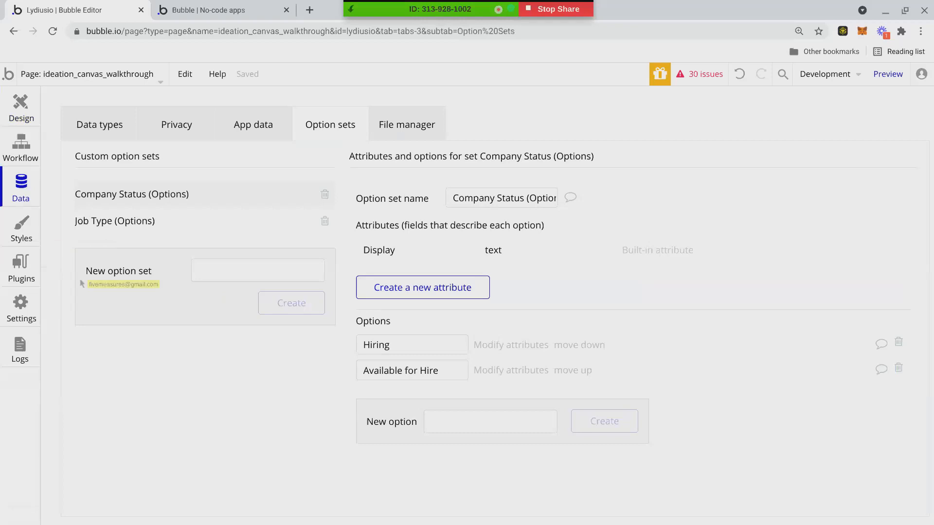
click(185, 140)
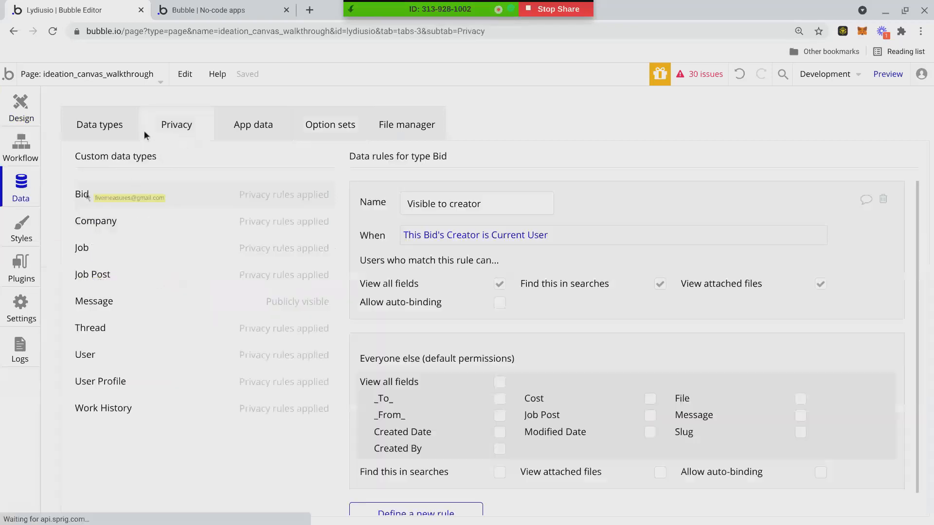
click(250, 131)
click(208, 130)
click(128, 130)
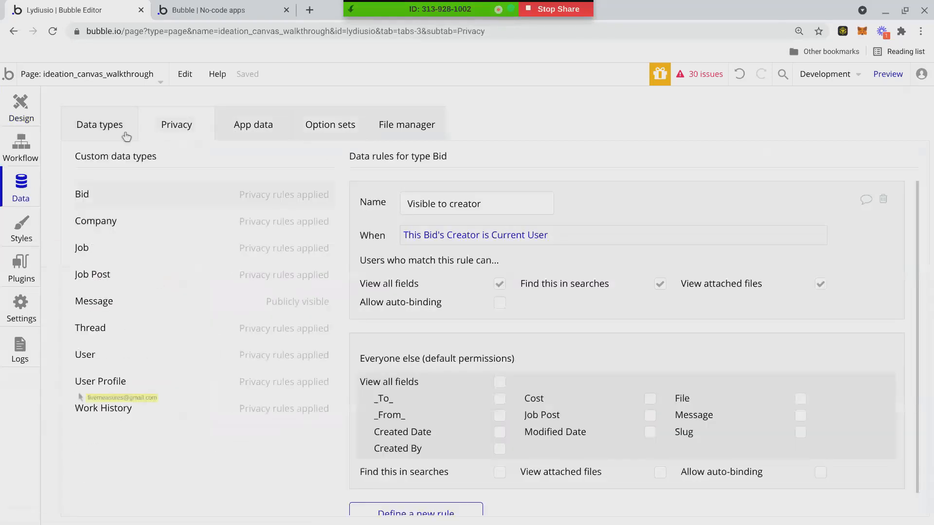
click(287, 505)
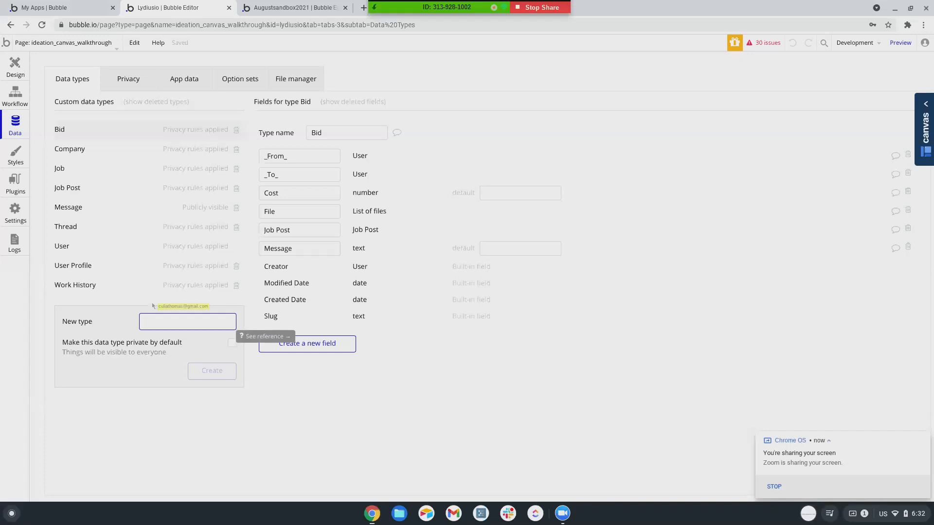
text(L)
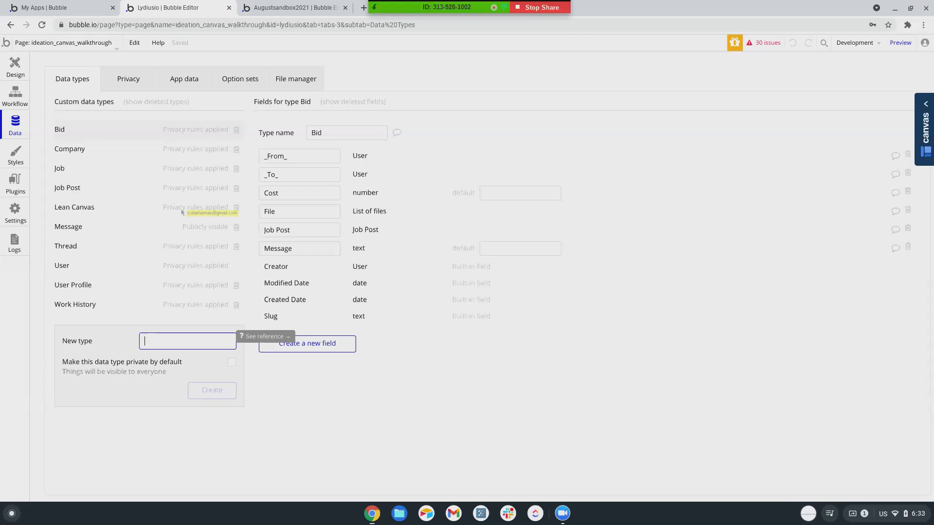
Create the Canvas Answer data type, starting and then cancelling a 'Type' field.
text(Canvas Answer)
key(Return)
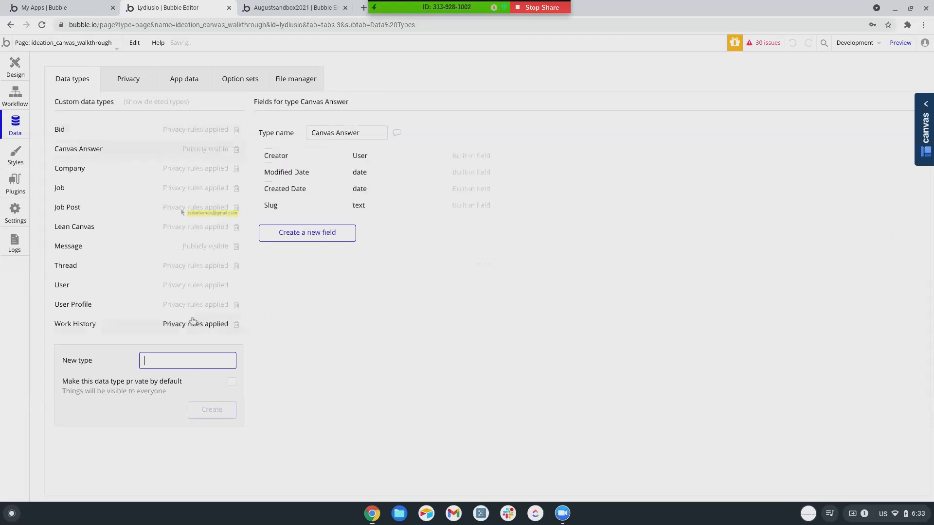
click(317, 232)
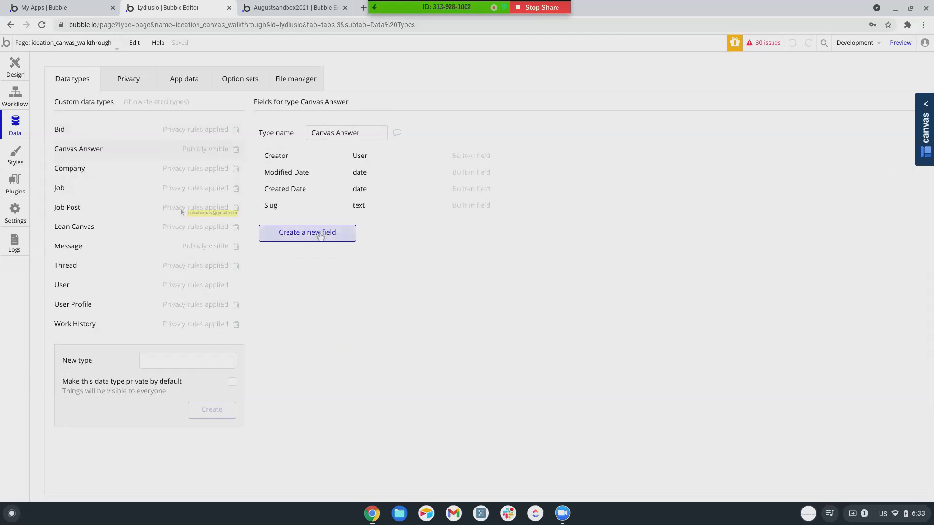
text(Type)
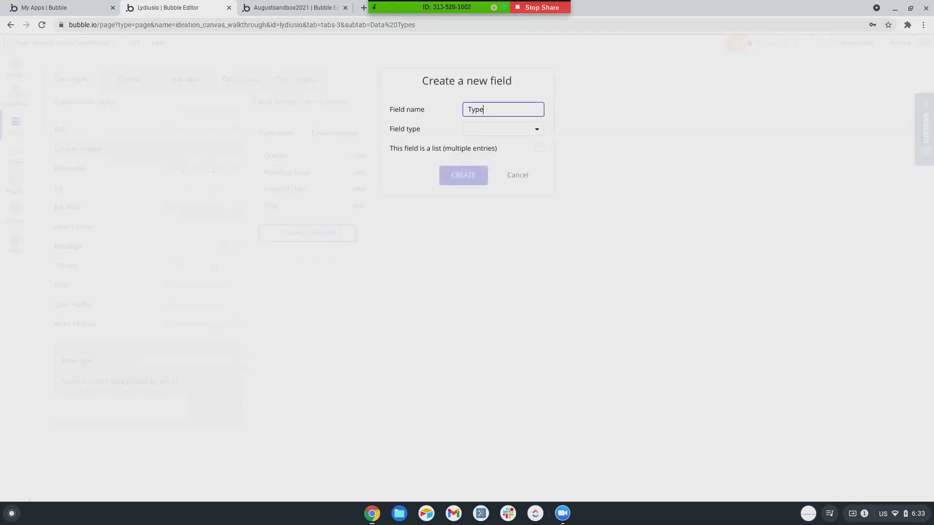
click(518, 174)
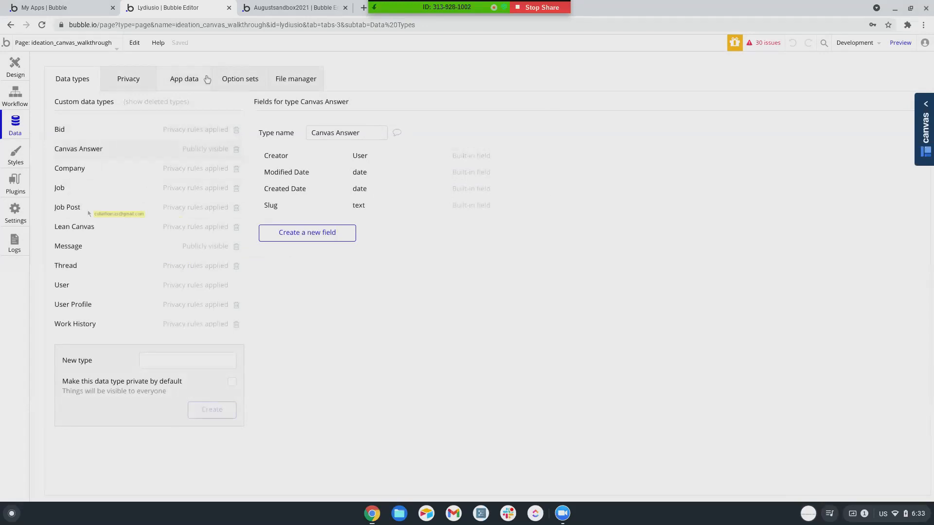
Create an empty option set named Canvas Answer Type.
click(229, 83)
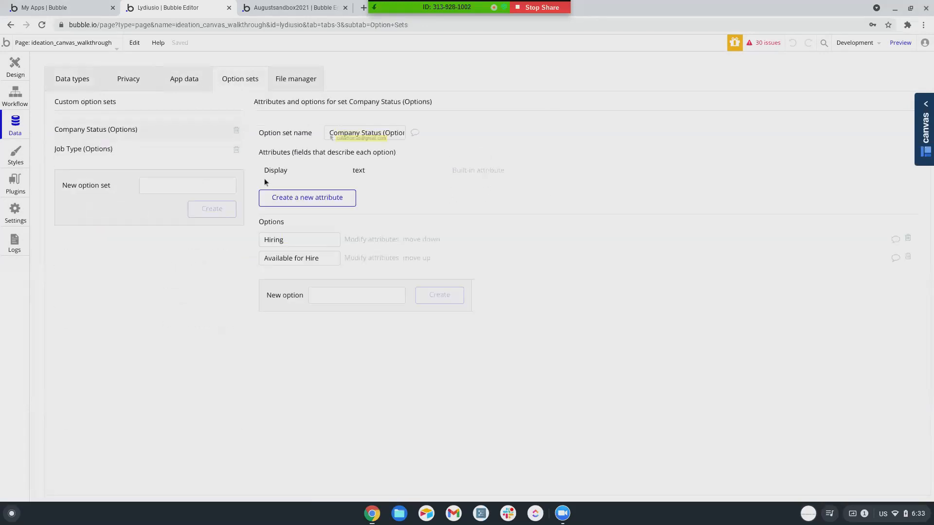
click(163, 187)
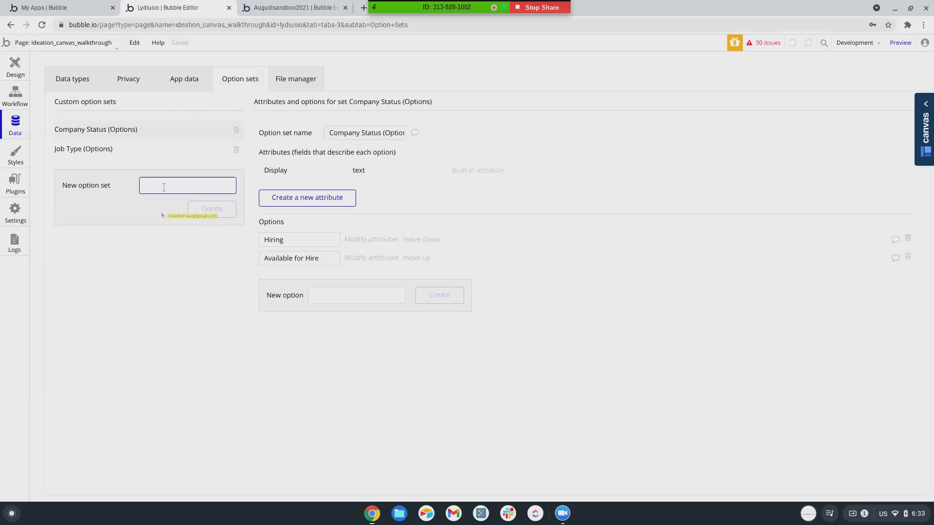
text(Lean)
key(BackSpace)
key(BackSpace)
key(BackSpace)
key(BackSpace)
text(Ans)
key(BackSpace)
key(BackSpace)
key(BackSpace)
text(Canvas Answer Type)
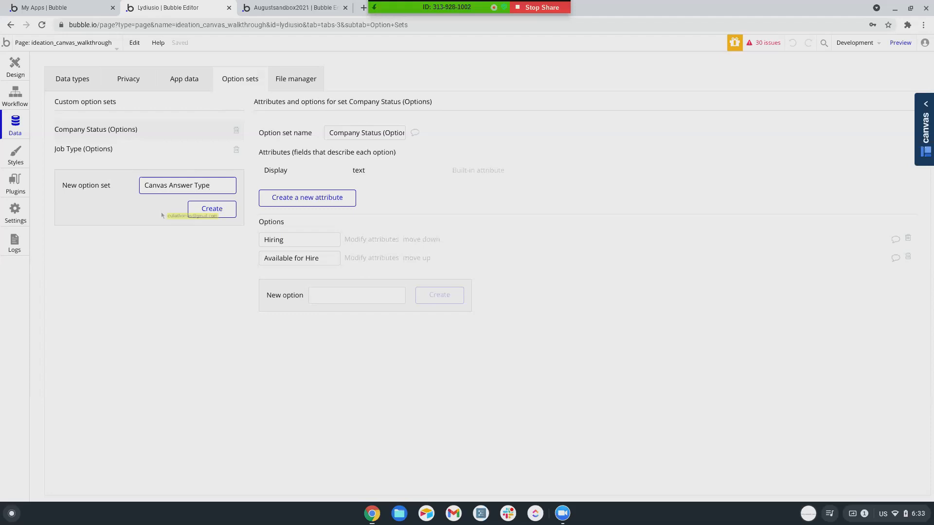
text( (options))
click(218, 212)
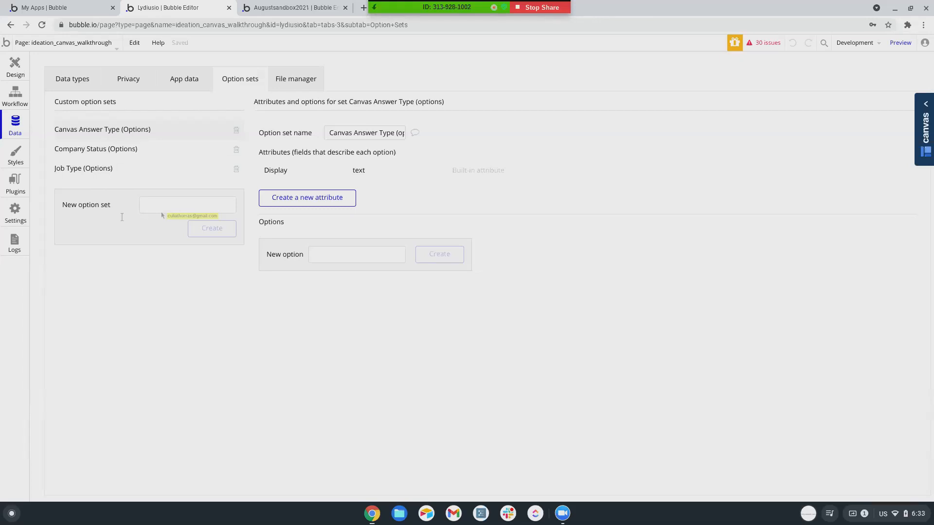
Add options Problem, Solution, Unique Value Proposition, Unfair Advantage and Customer Segments.
click(327, 254)
text(Problem)
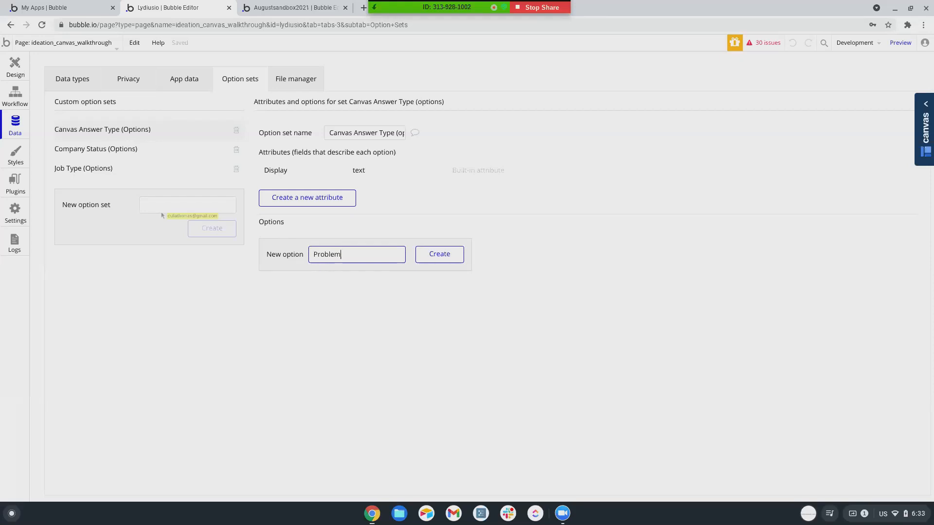
key(Return)
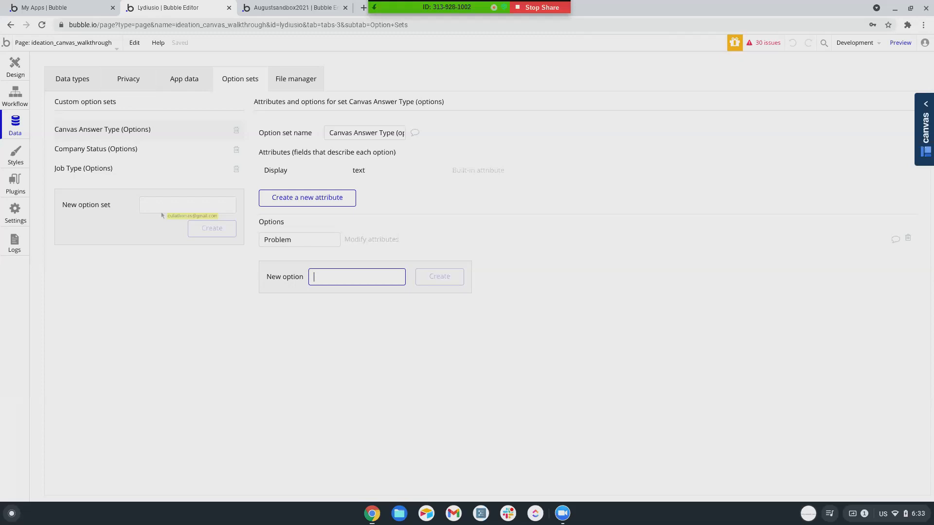
text(Solution)
key(Return)
text(Unique Val)
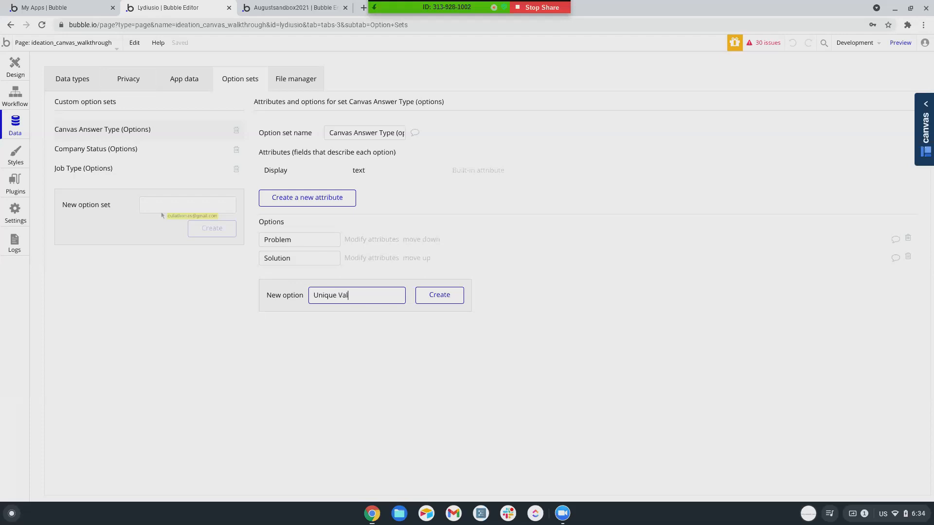
text(ue Proposition)
key(Return)
text(Unfair Advantage)
key(Return)
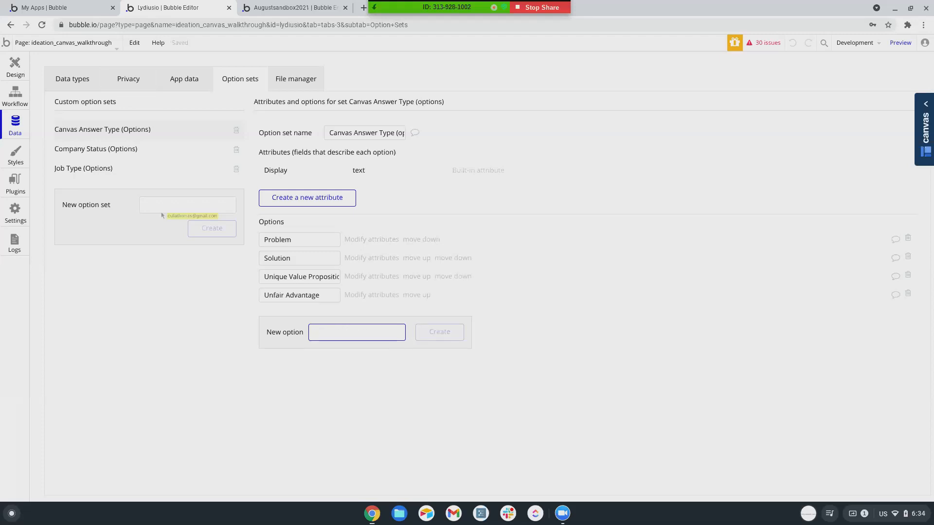
text(Customer Segments)
key(Return)
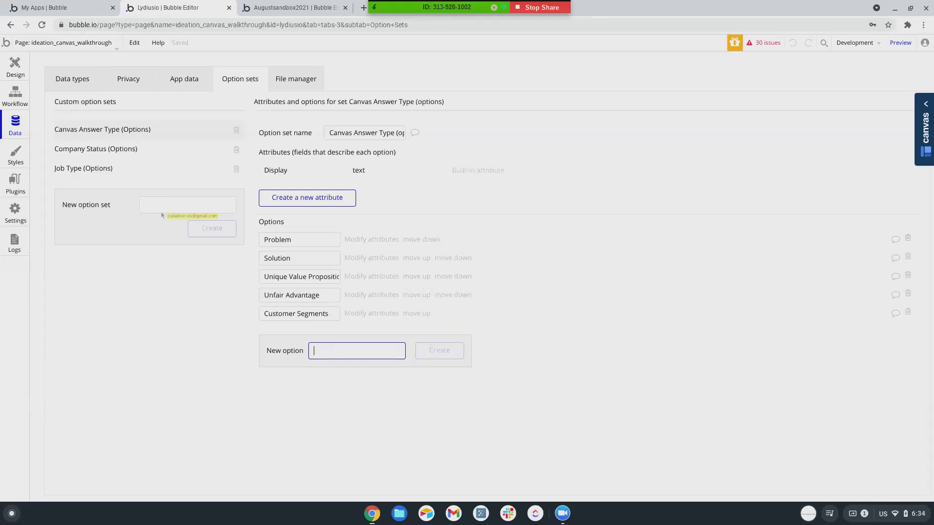
Add Key Metrics, Channels, Cost Structure and Revenue Stream, then drop Channels' plural s.
text(Key Metrics)
key(Return)
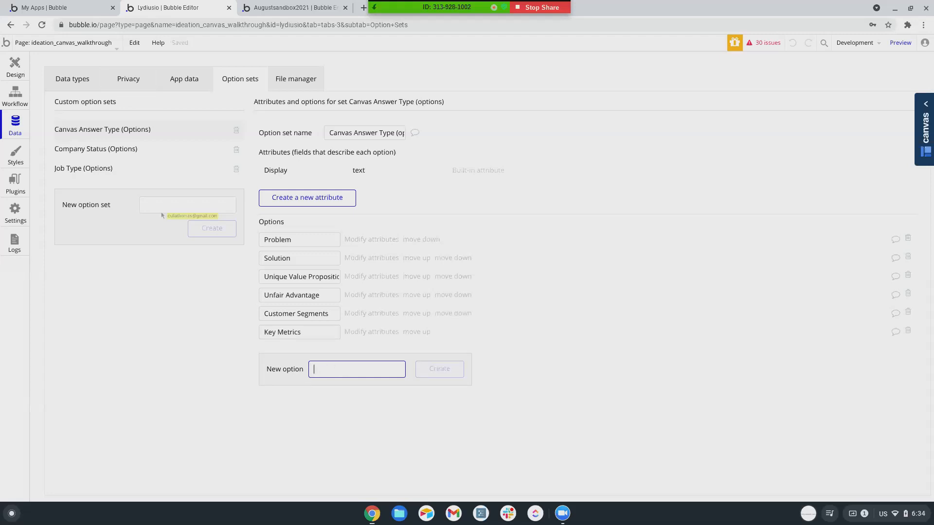
text(Channels)
key(Return)
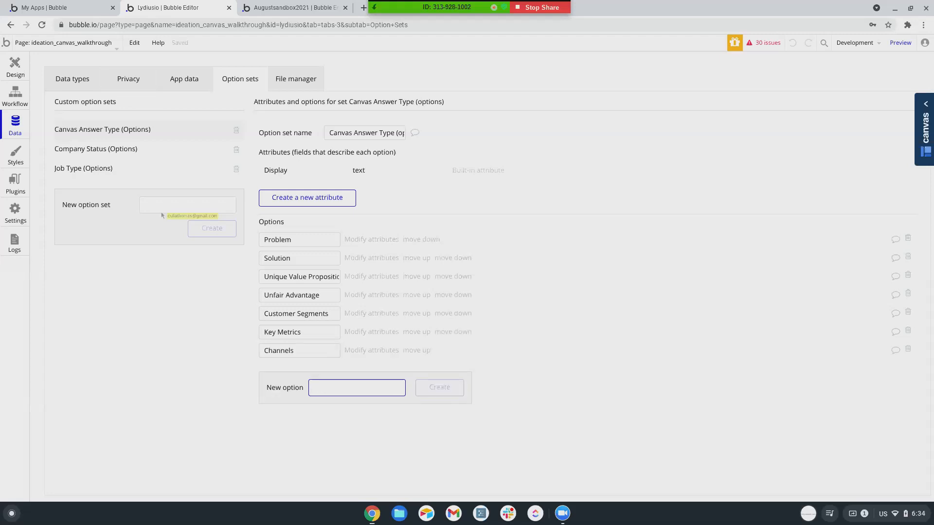
text(Cost Structure)
key(Return)
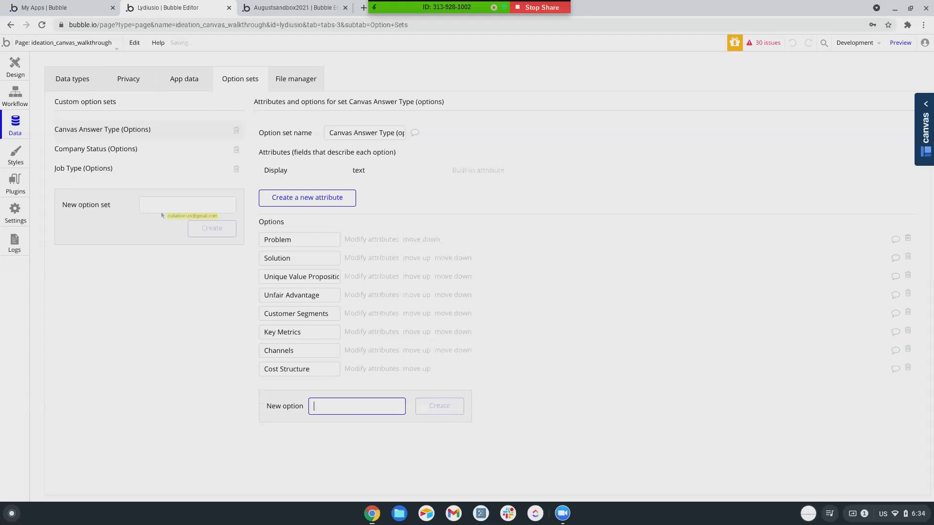
text(Revenue Stream)
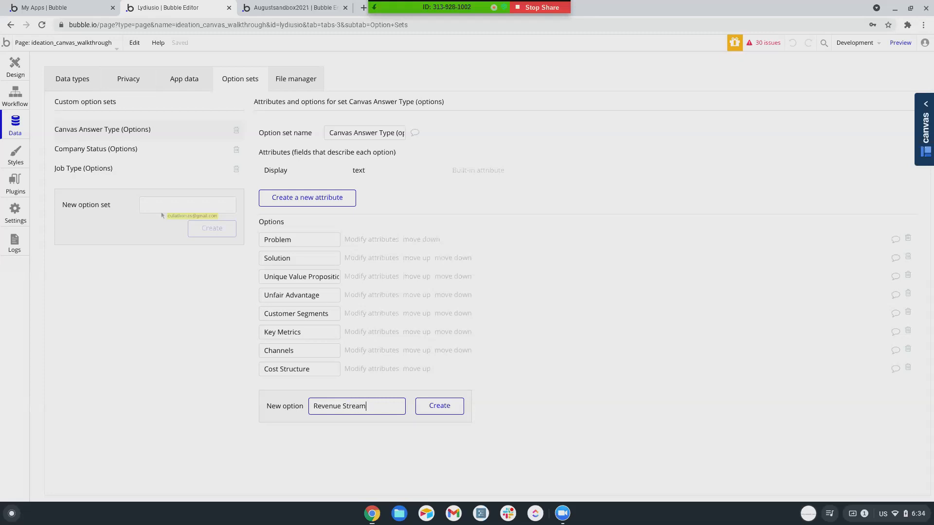
click(445, 405)
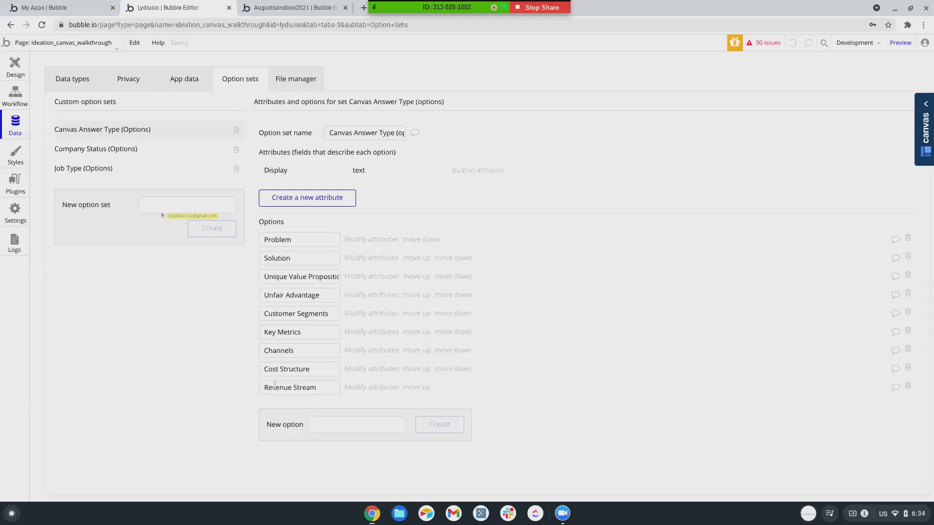
click(295, 351)
key(BackSpace)
Remove the plural s from the Key Metrics and Customer Segments options.
click(314, 335)
click(315, 335)
key(BackSpace)
click(332, 315)
key(BackSpace)
Give Canvas Answer a Type field of the Canvas Answer Type option set.
click(61, 86)
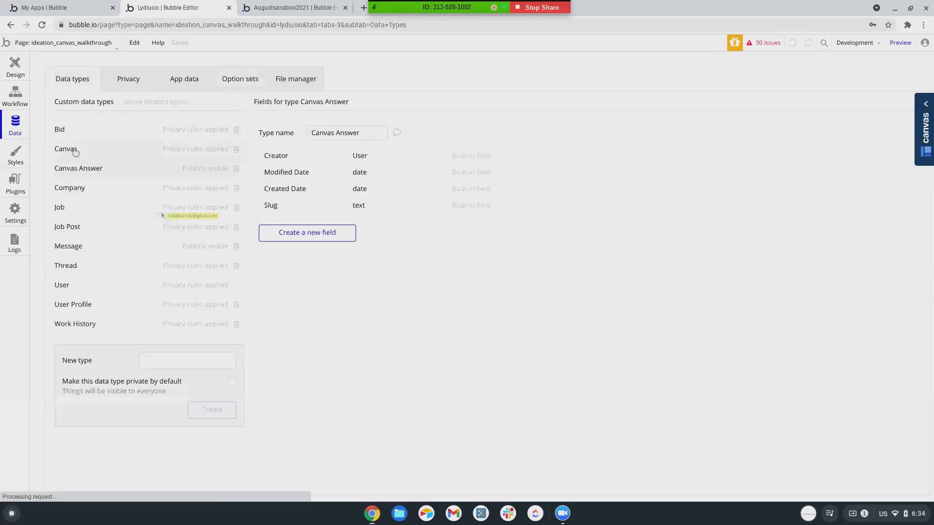
click(299, 234)
text(Type)
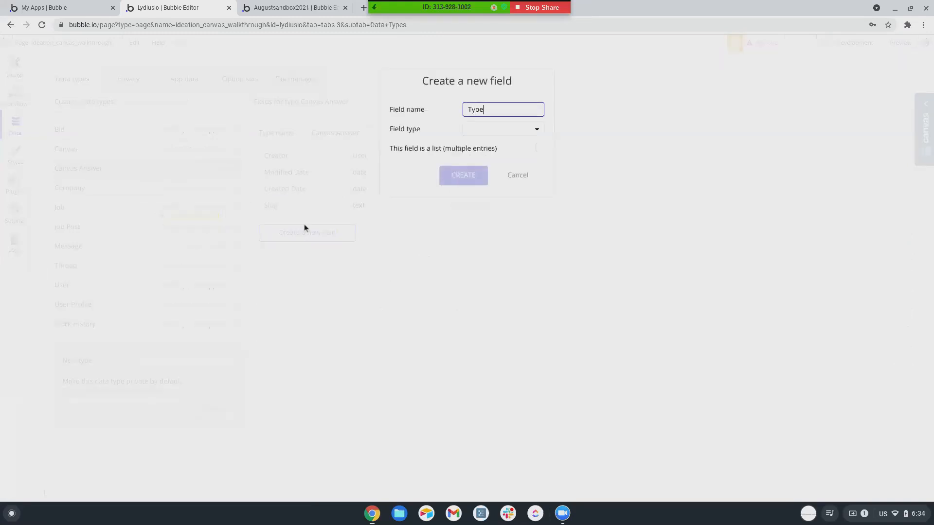
click(478, 131)
scroll(492, 244, down, 2)
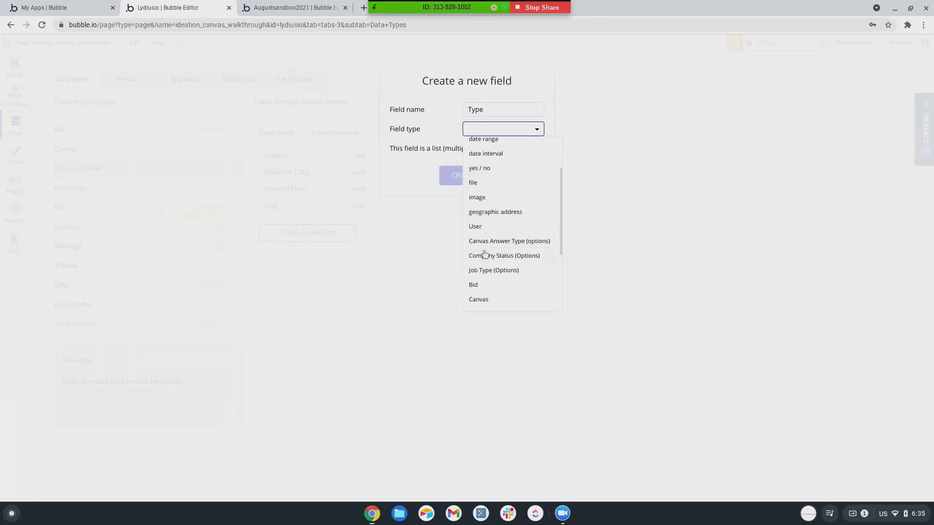
click(492, 242)
click(482, 180)
Add an Answer text field to Canvas Answer.
click(317, 257)
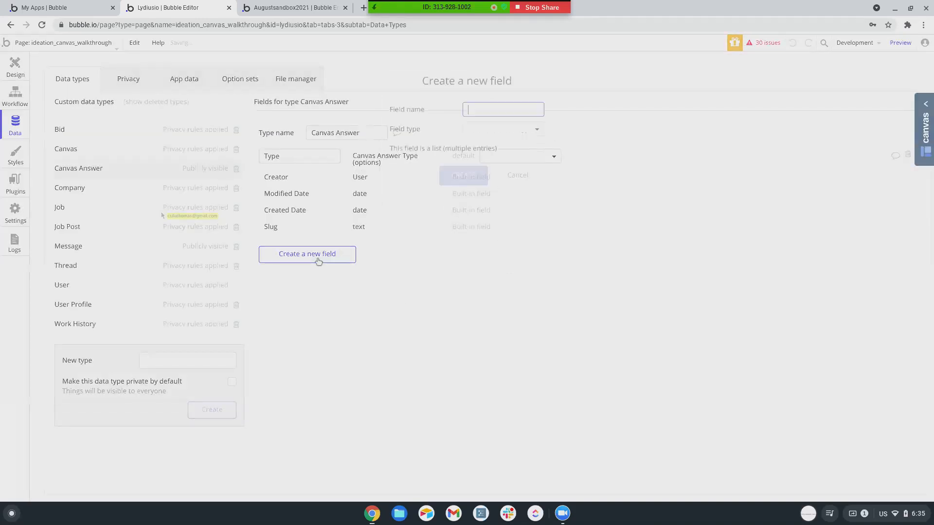
text(Text)
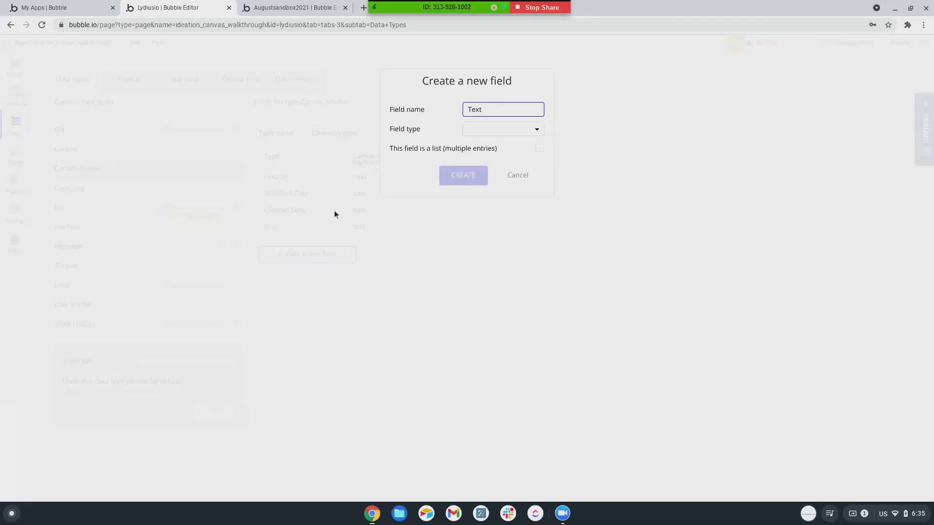
text(Answer)
key(Tab)
click(477, 129)
click(475, 145)
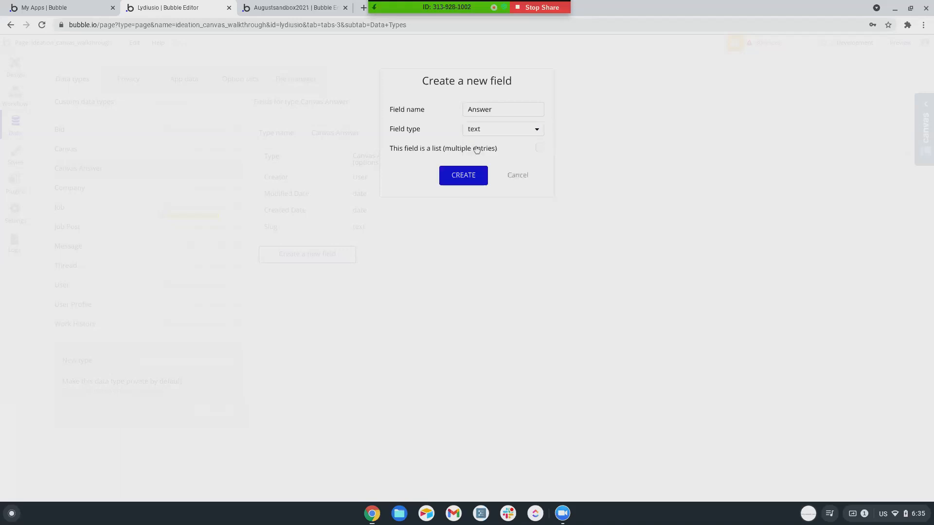
click(464, 178)
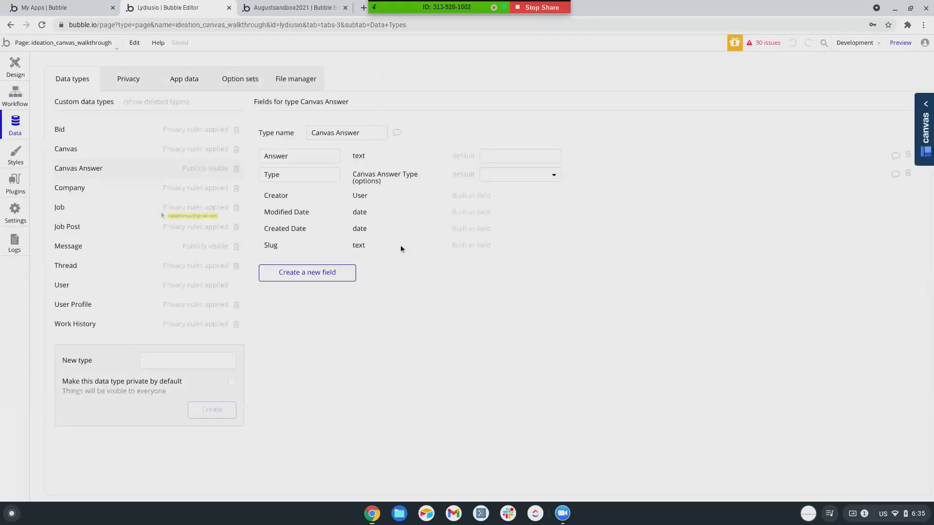
Add a Canvas field linking to the Canvas type on Canvas Answer.
click(314, 274)
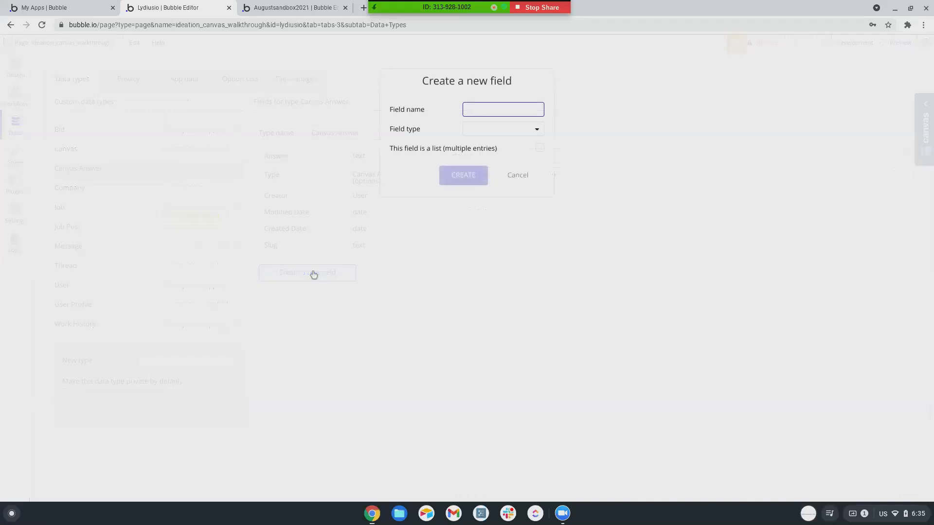
text(Canvas)
click(517, 135)
scroll(485, 234, down, 2)
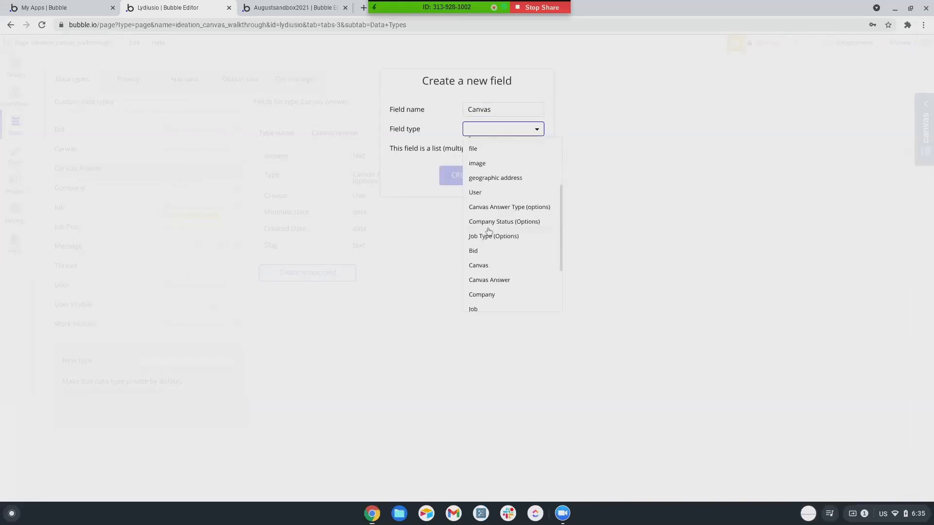
scroll(488, 222, down, 1)
click(484, 215)
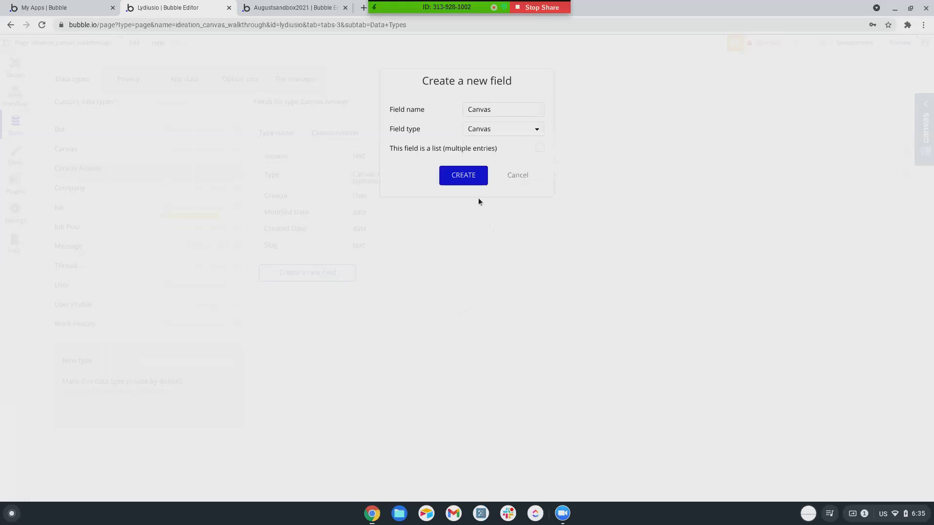
click(463, 175)
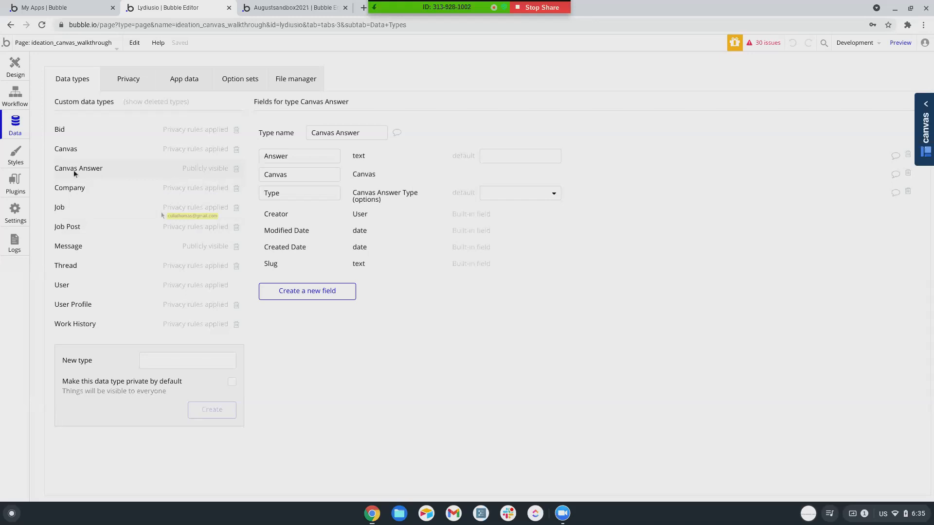
click(73, 150)
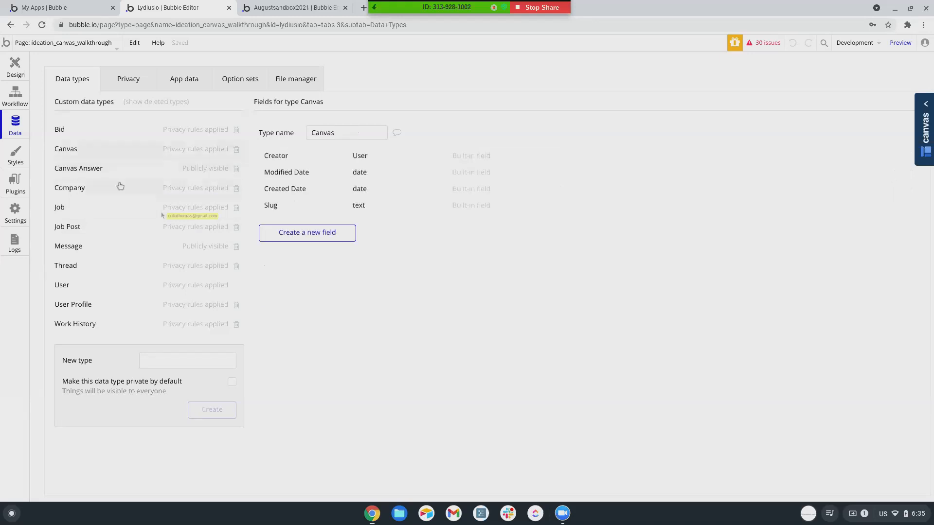
Add an Answers field to Canvas holding a list of Canvas Answers.
click(315, 234)
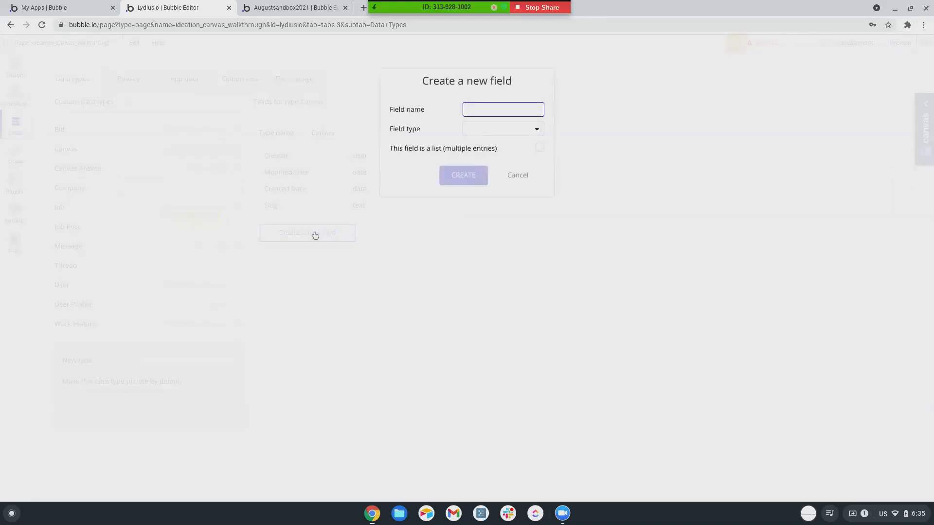
text(Answers)
click(482, 129)
scroll(484, 243, down, 4)
scroll(484, 243, down, 2)
click(484, 237)
click(537, 149)
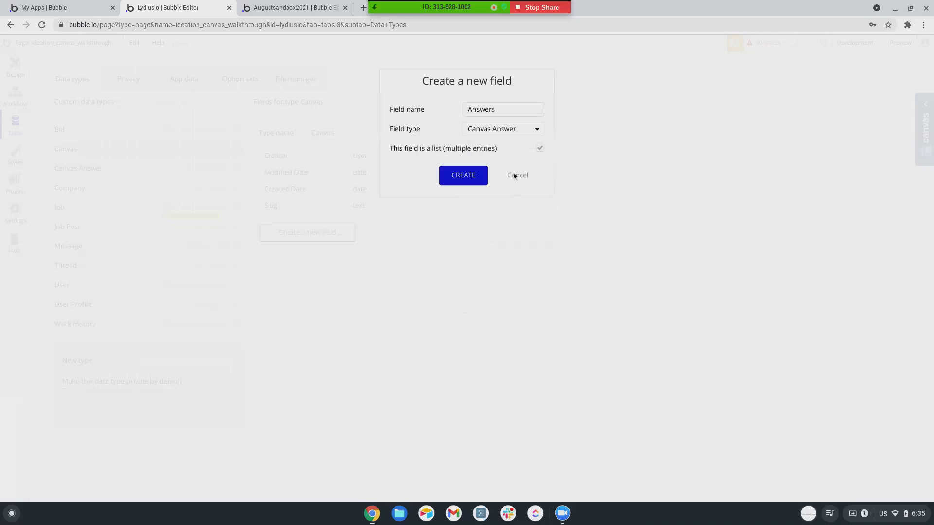
click(464, 178)
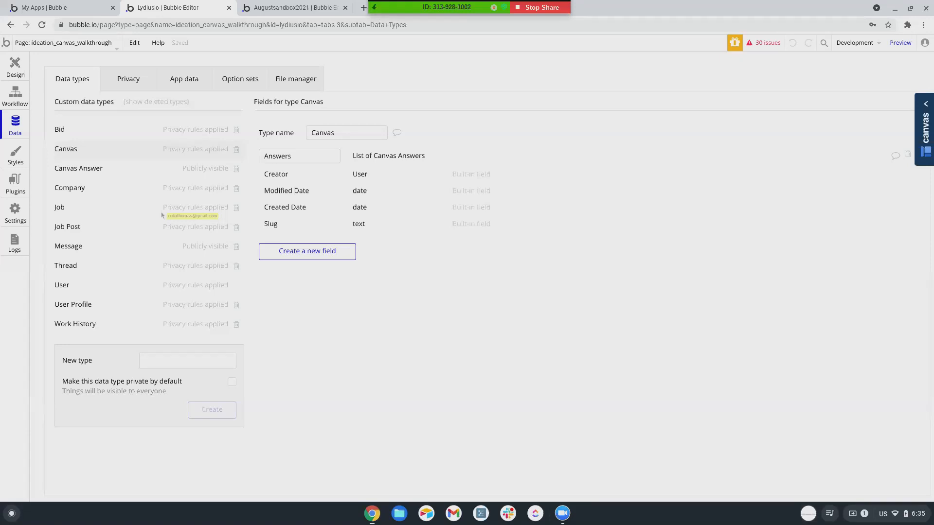
Add an Owner field of type User to Canvas.
click(309, 261)
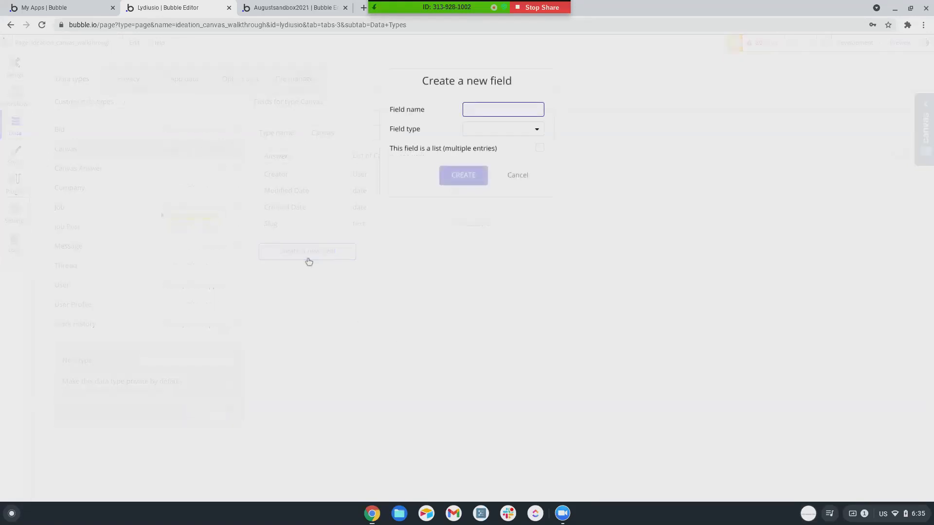
text(Owner)
click(503, 129)
scroll(476, 252, down, 1)
click(476, 252)
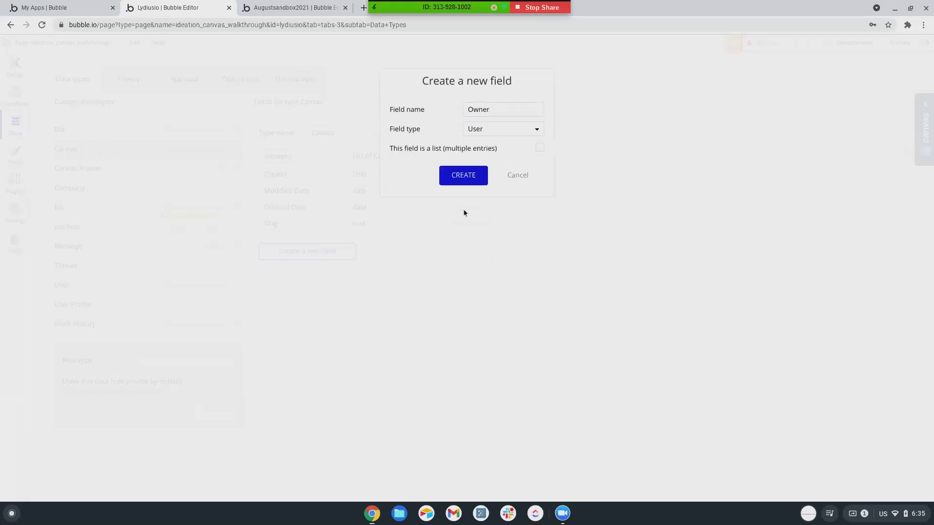
click(465, 176)
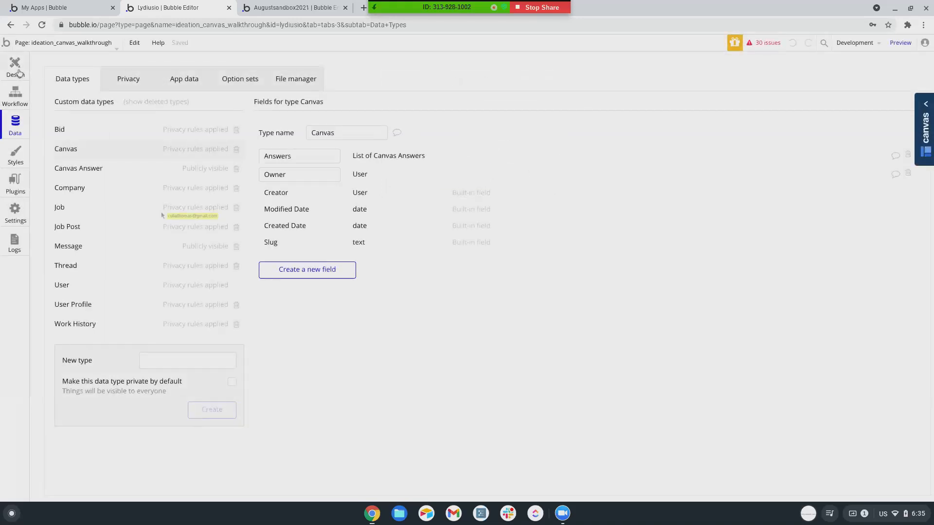
click(15, 68)
Make the Your Lean Canvases repeating group show Canvas records from a Search for Canvases.
scroll(421, 287, down, 10)
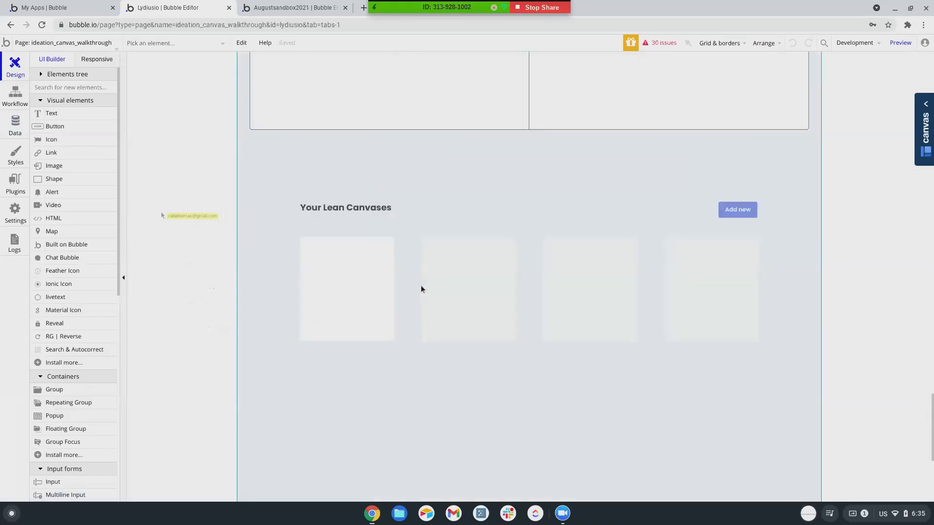
scroll(421, 290, up, 6)
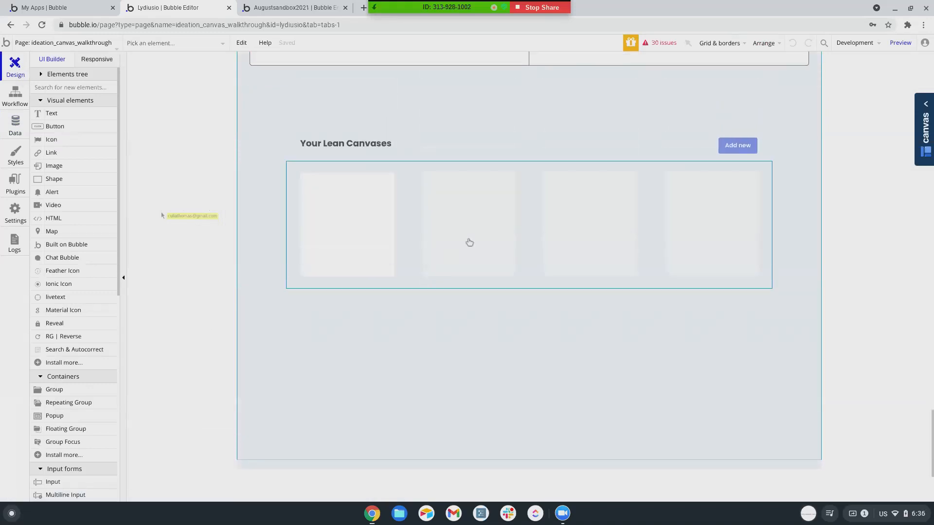
click(537, 232)
double_click(536, 233)
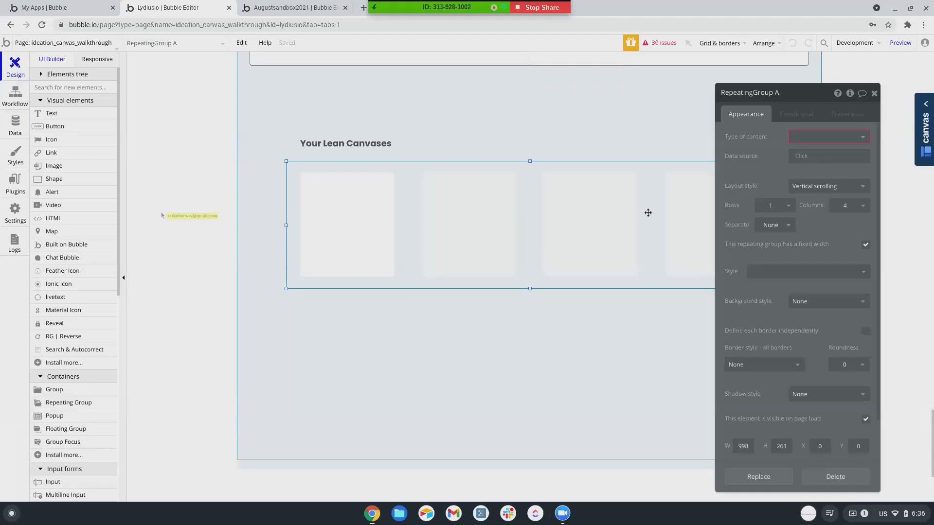
click(797, 138)
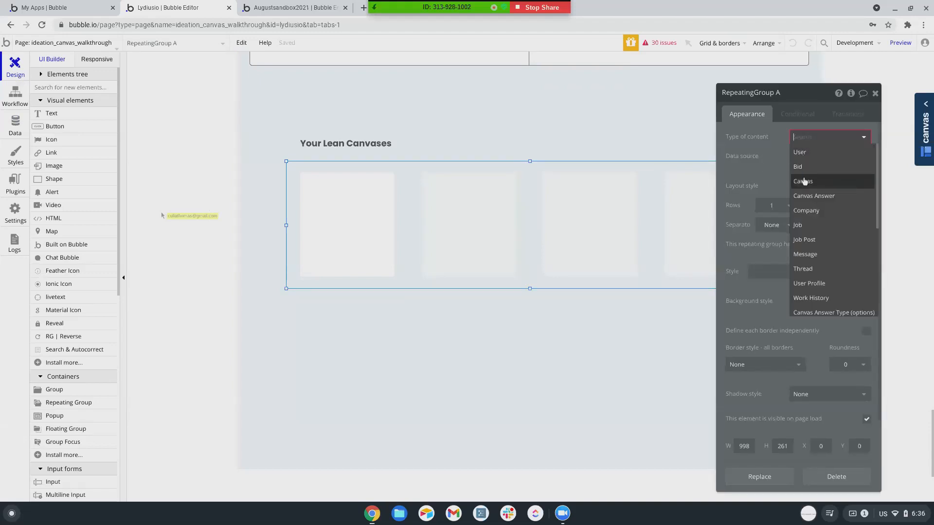
click(803, 182)
click(801, 157)
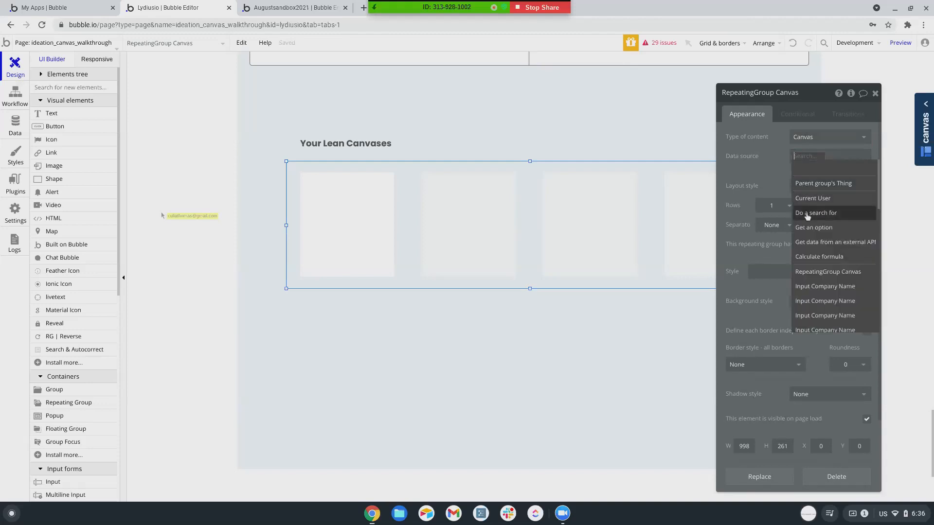
click(807, 214)
click(625, 121)
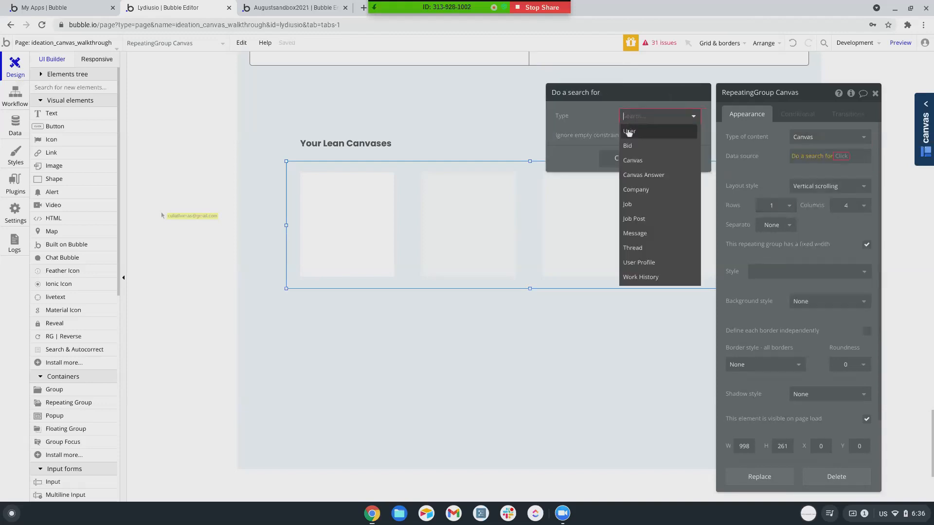
click(628, 154)
Add the search constraint Owner = Current User.
click(635, 143)
click(565, 141)
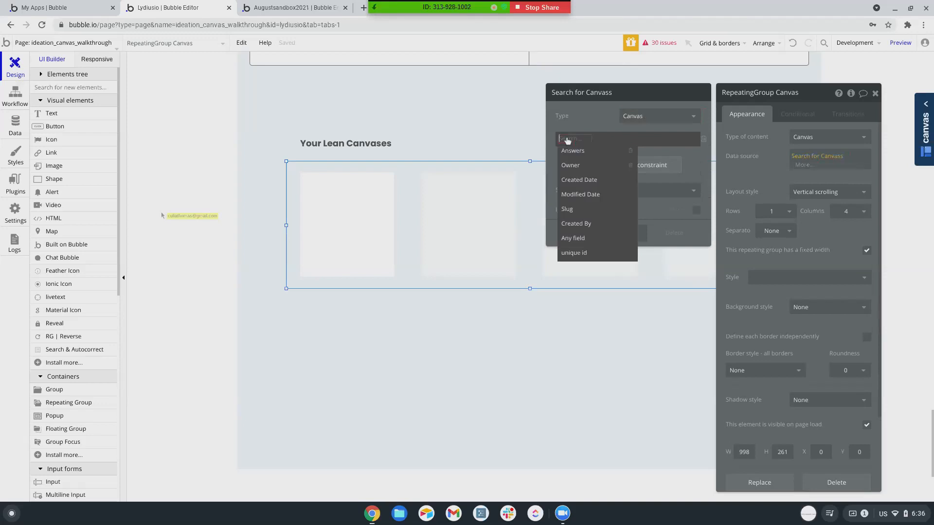
click(570, 162)
click(582, 141)
click(587, 150)
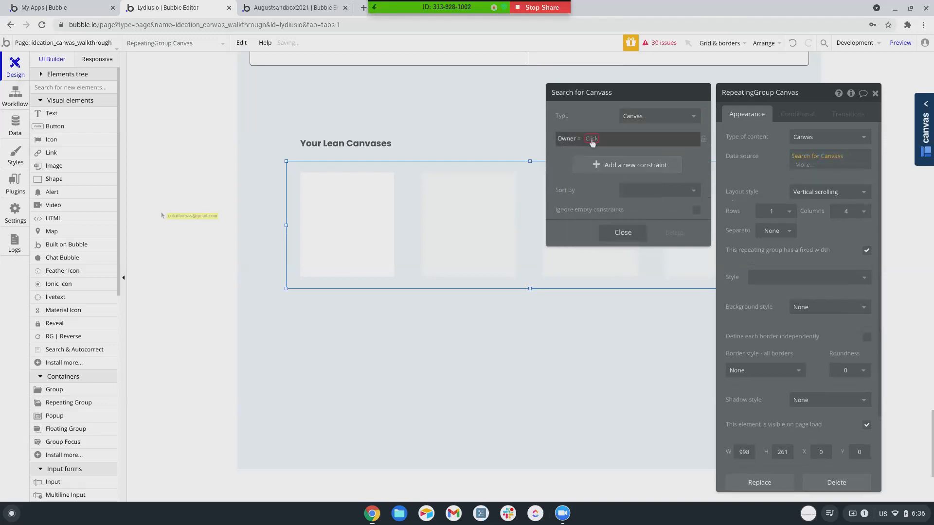
click(590, 139)
click(598, 167)
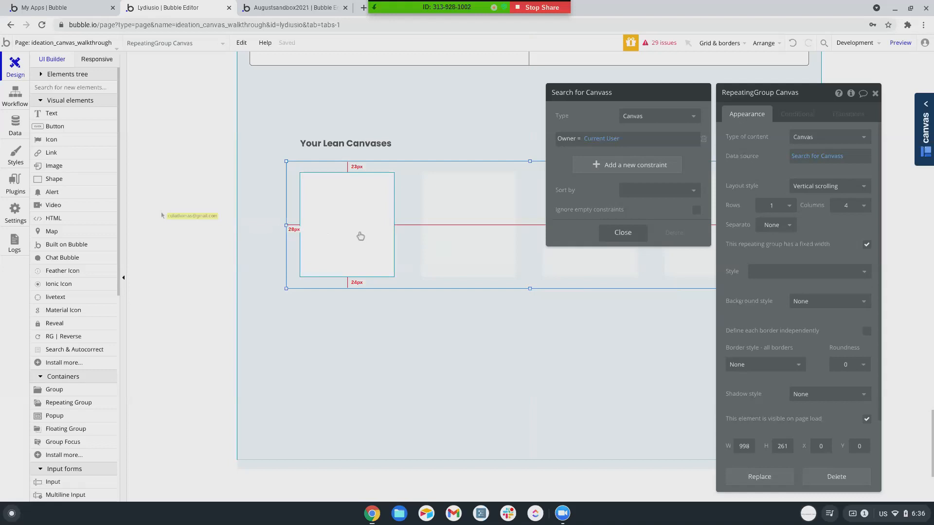
click(455, 230)
scroll(498, 234, up, 1)
scroll(497, 234, up, 10)
scroll(498, 234, down, 6)
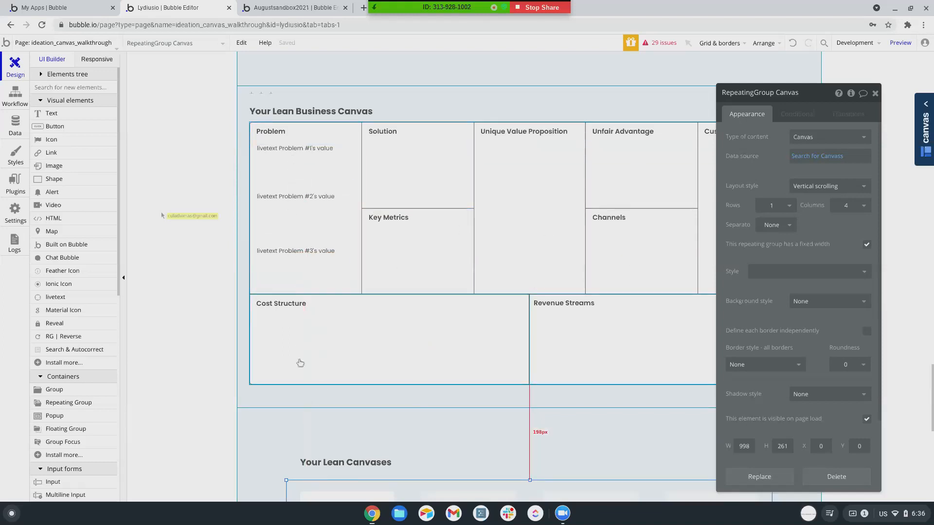
scroll(413, 392, down, 4)
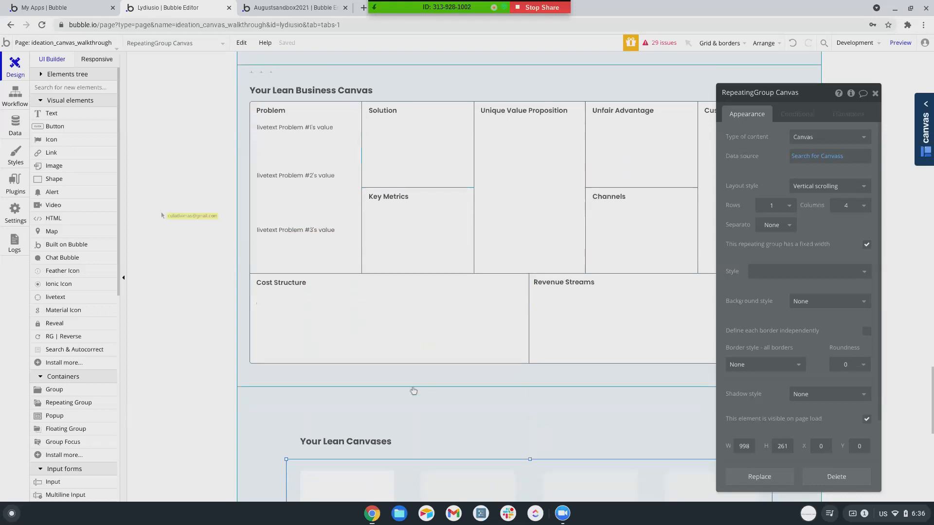
scroll(414, 376, down, 2)
scroll(418, 372, up, 1)
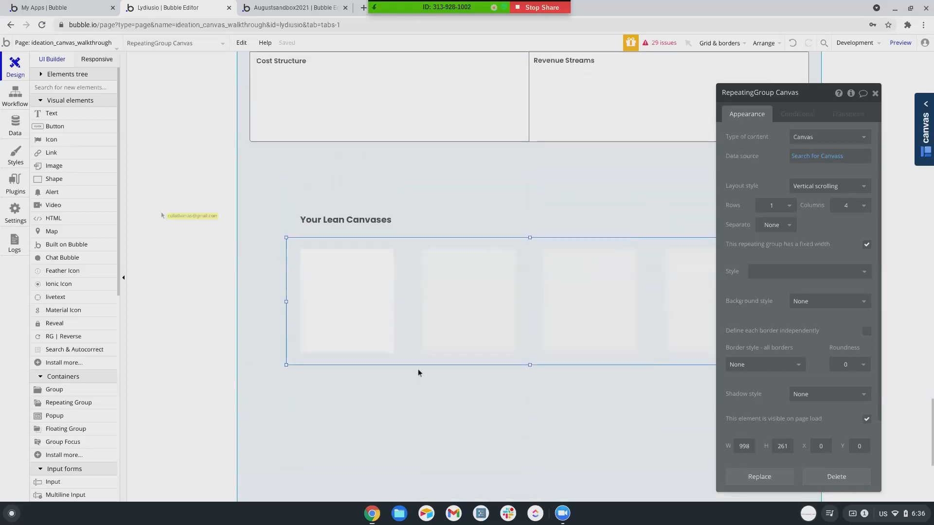
scroll(418, 372, up, 5)
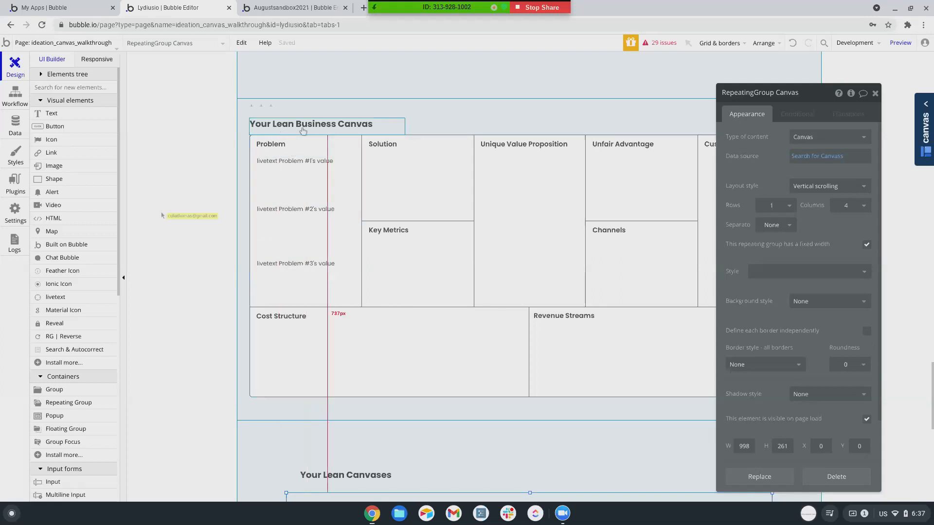
click(351, 410)
Choose Canvas as the type of content for Group Lean Canvas, the business canvas wrapper.
click(830, 137)
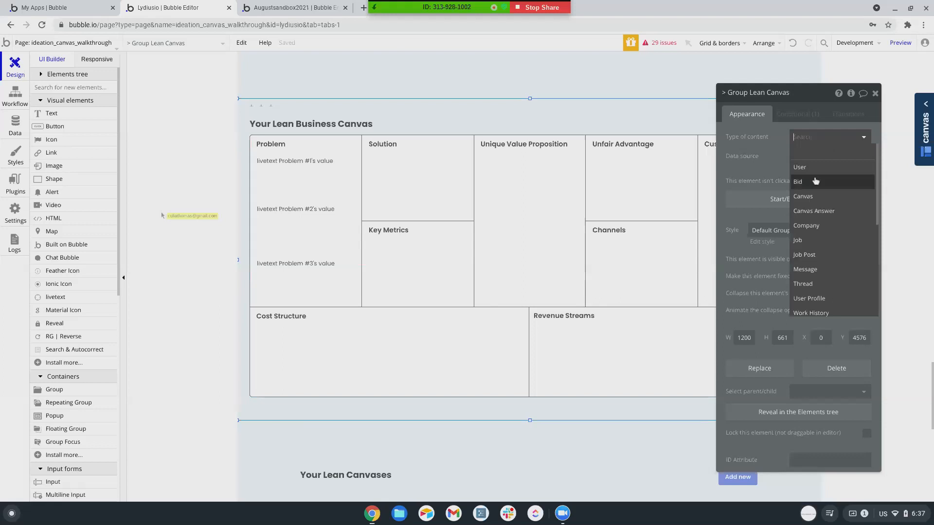
click(804, 197)
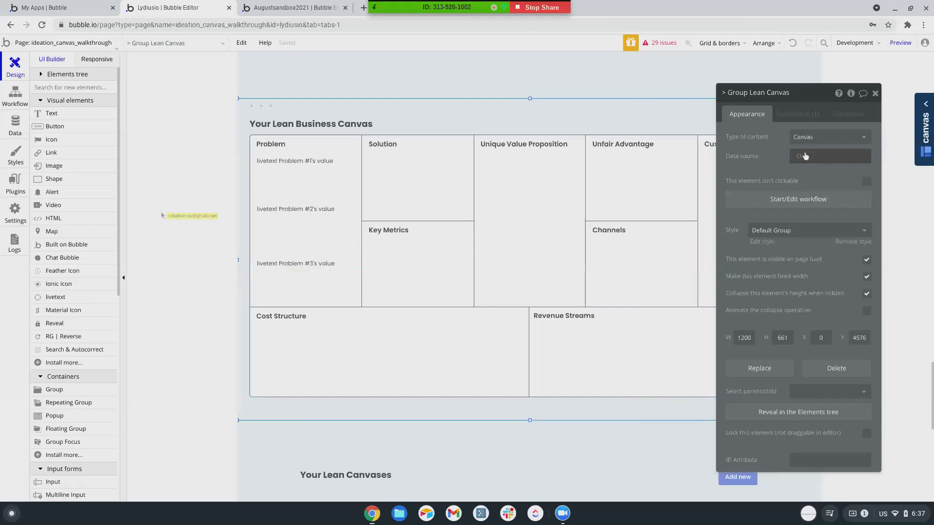
scroll(548, 337, down, 3)
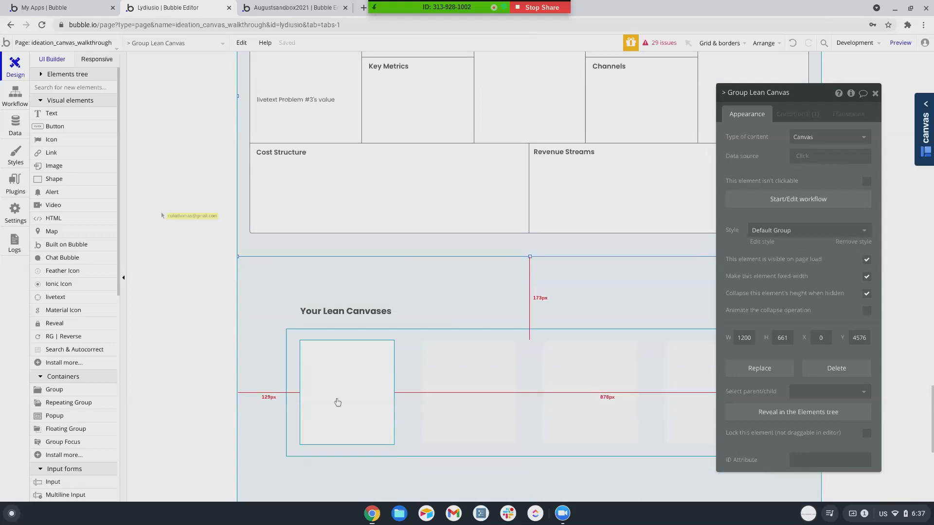
scroll(645, 379, up, 1)
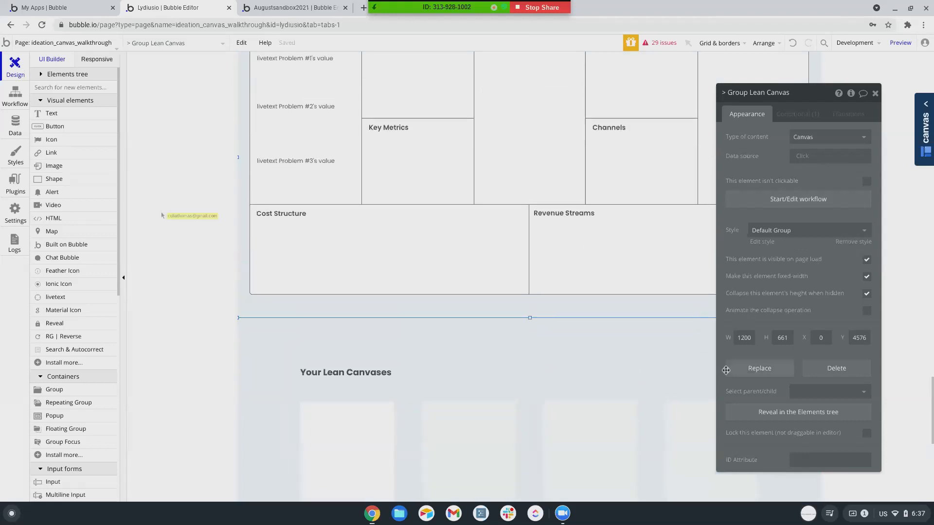
drag(818, 96, 875, 111)
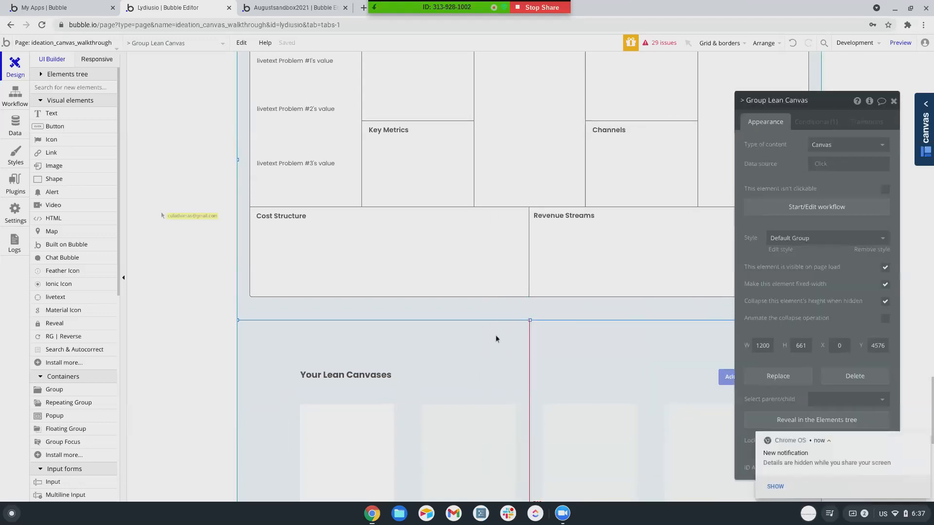
scroll(496, 337, up, 3)
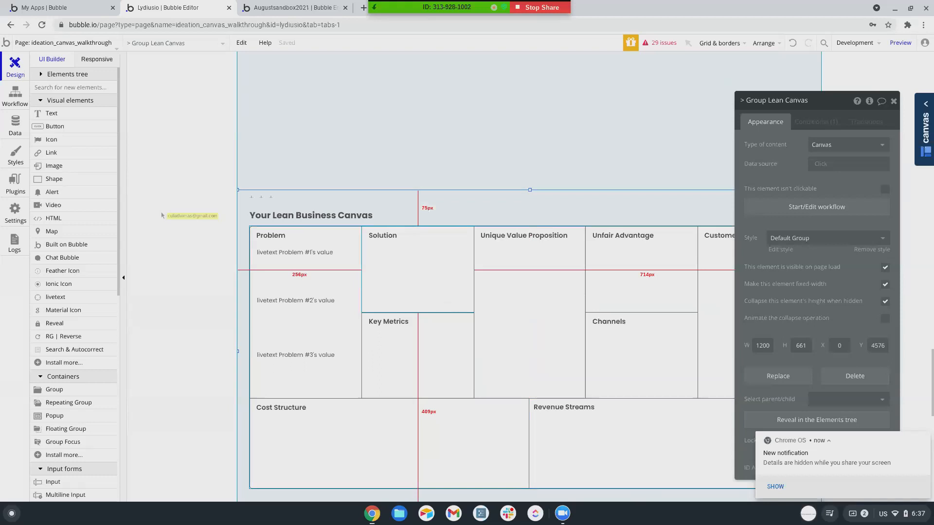
scroll(272, 269, down, 1)
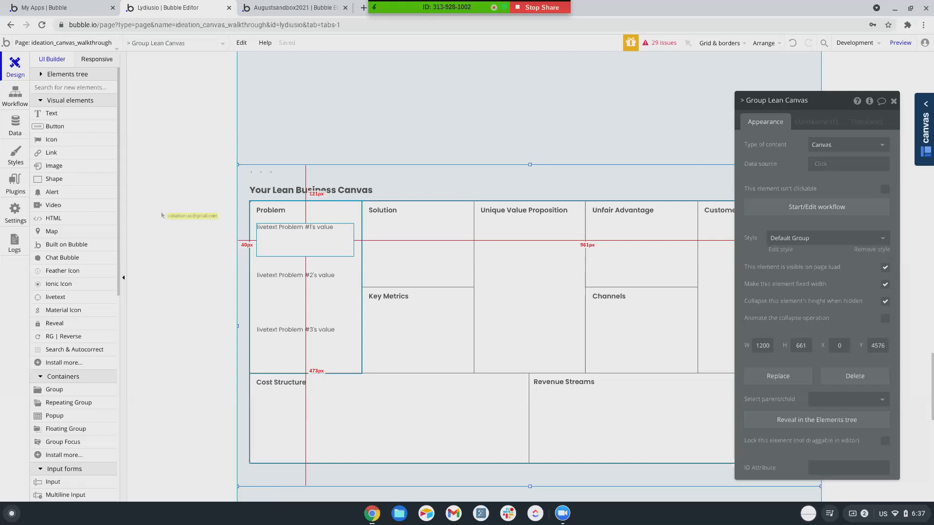
Remove the Problem livetexts and draw a 3-row repeating group in the Problem cell.
click(294, 251)
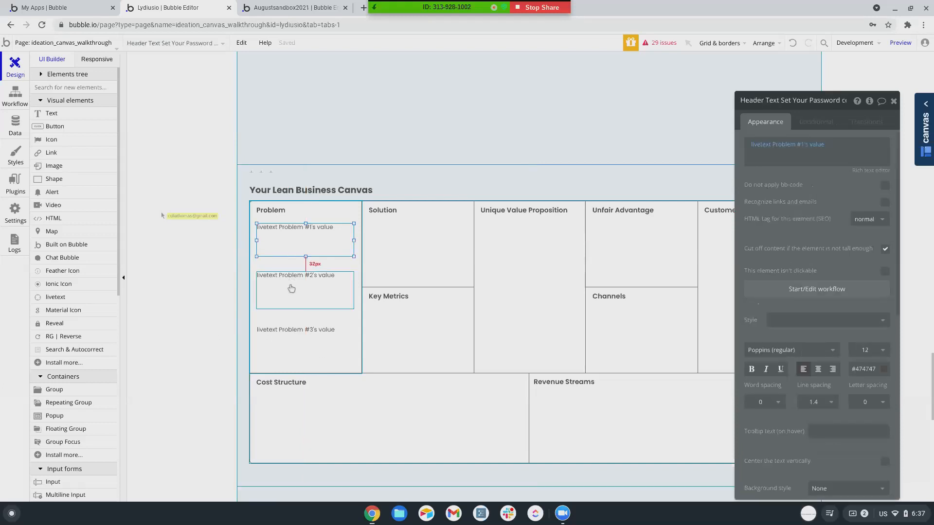
shift+click(291, 288)
key(Escape)
scroll(63, 347, down, 2)
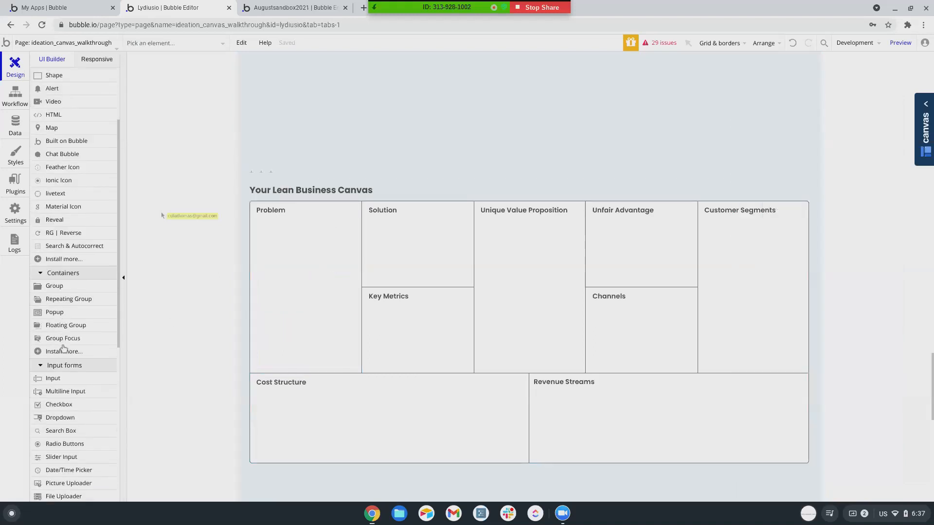
click(67, 296)
drag(256, 227, 356, 367)
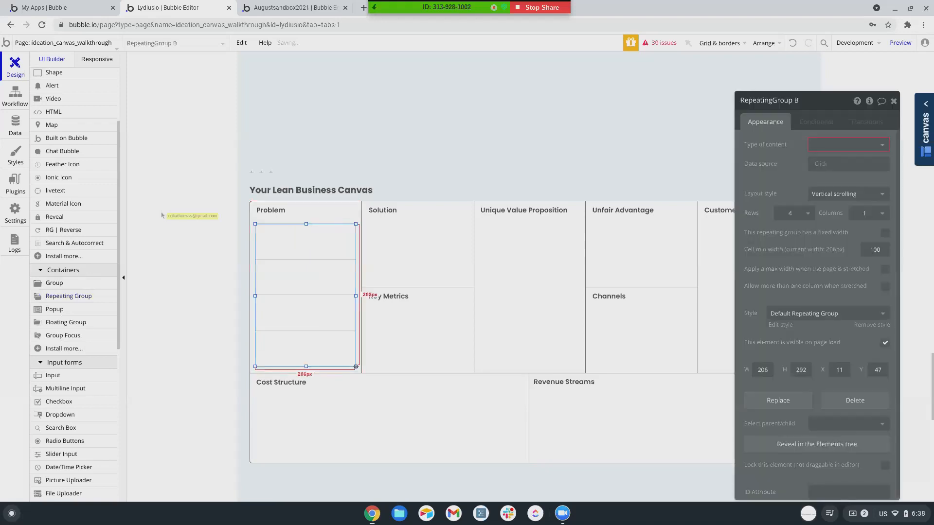
click(801, 220)
click(794, 257)
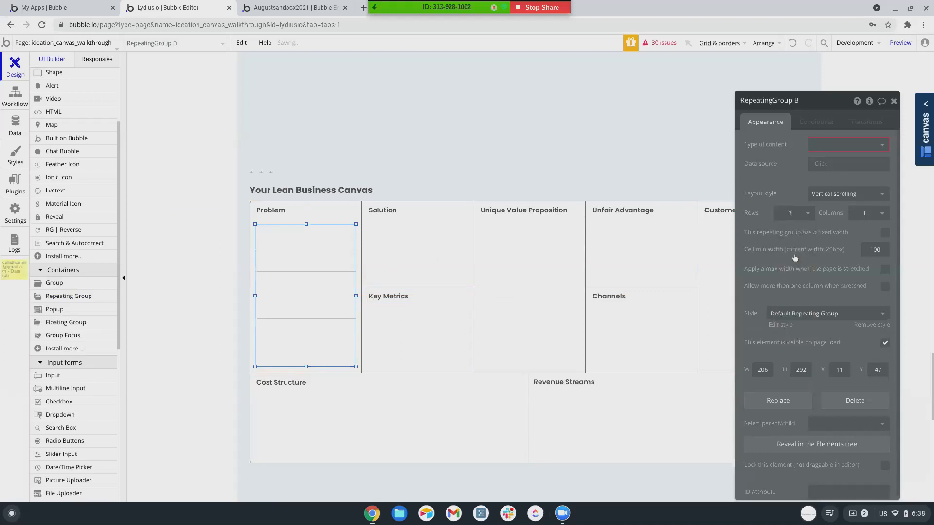
Draw an ...edit me... text in the list's first row and resize it to 187 × 84 px.
scroll(66, 188, up, 3)
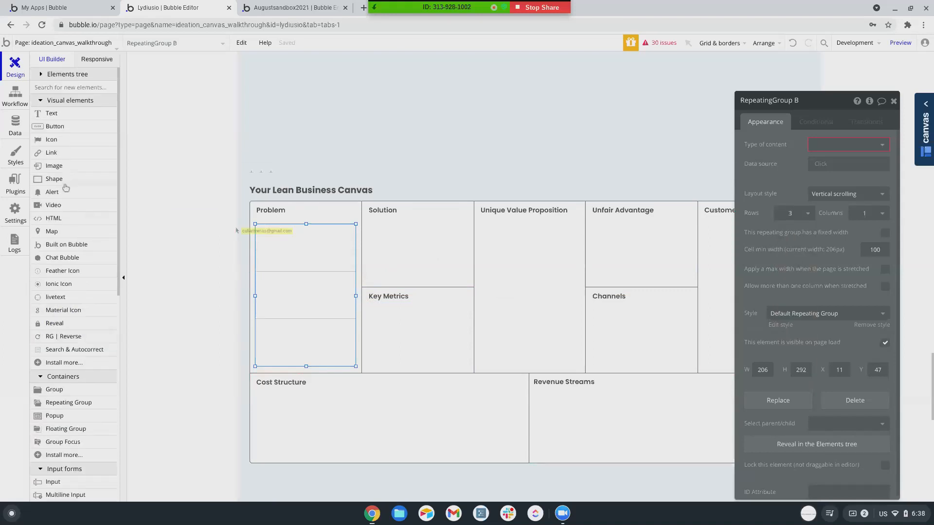
click(51, 113)
drag(260, 239, 350, 265)
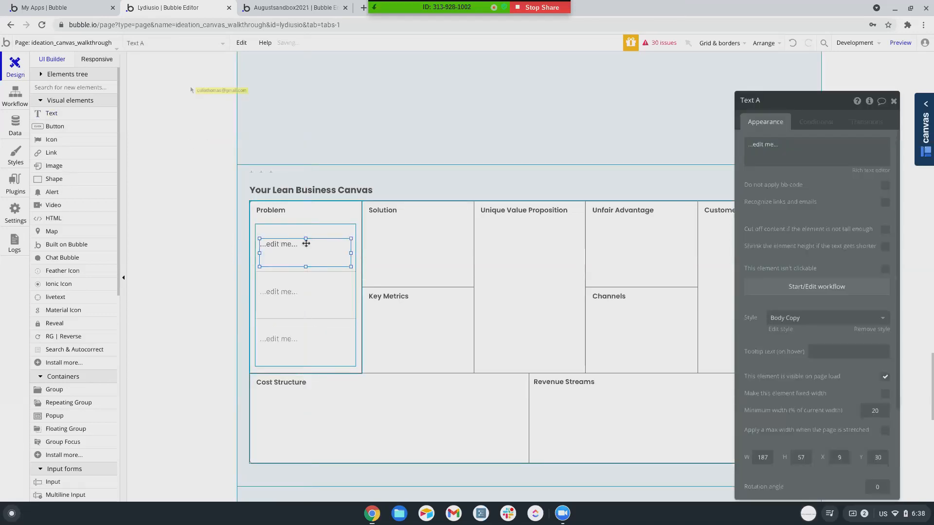
drag(307, 239, 306, 226)
key(Escape)
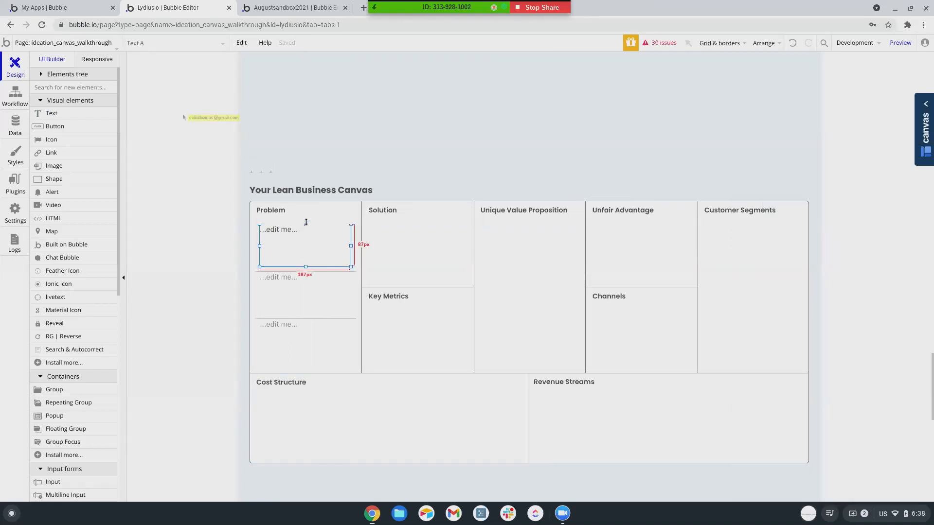
click(324, 244)
drag(350, 245, 350, 247)
drag(269, 248, 306, 265)
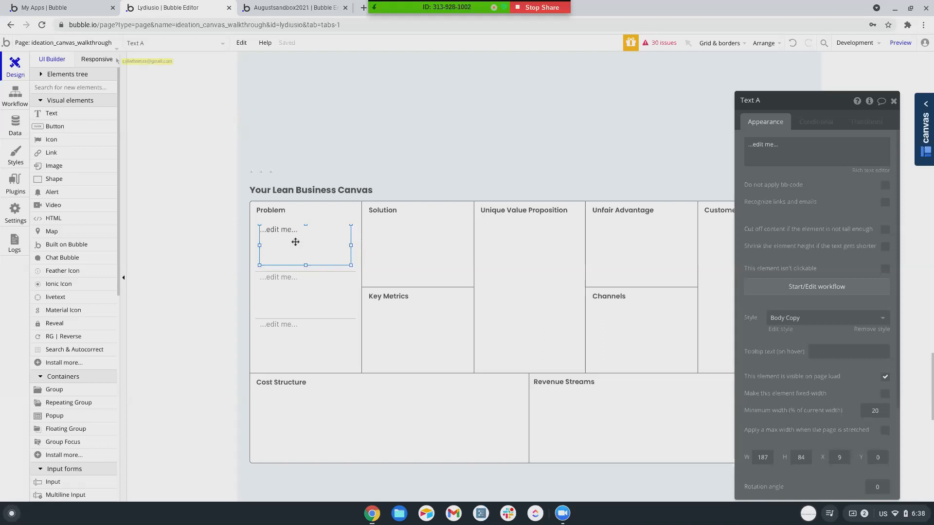
Give the Problem column group Canvas as its type of content.
click(317, 318)
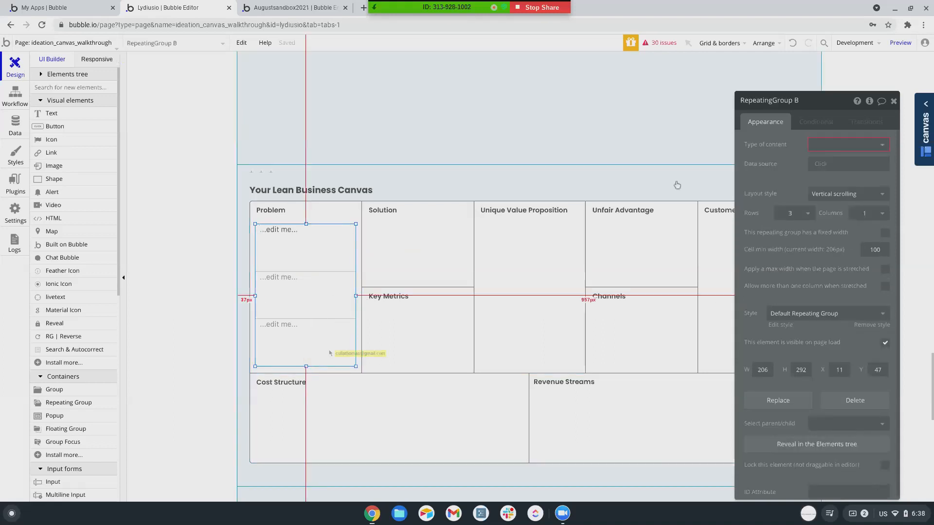
click(352, 217)
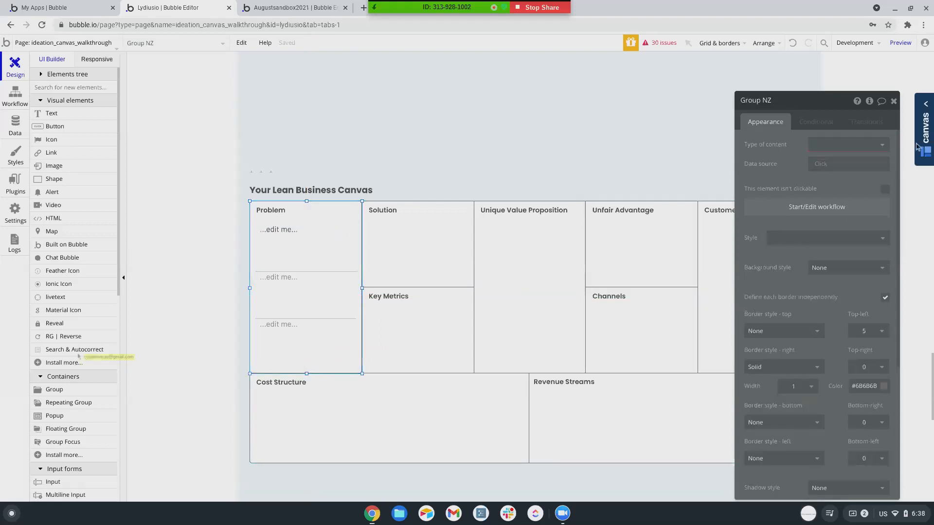
click(854, 147)
click(826, 205)
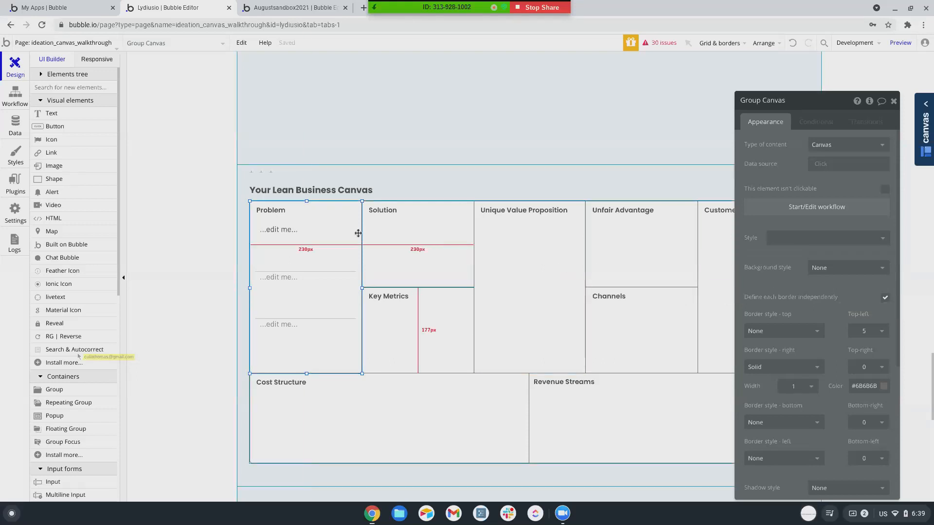
Set the Problem repeating group's type of content to Canvas Answer.
click(299, 316)
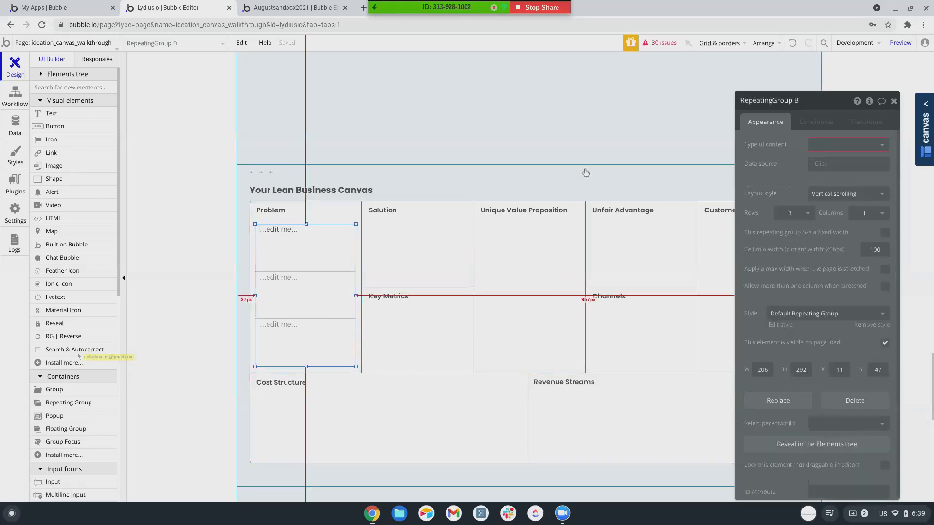
click(333, 205)
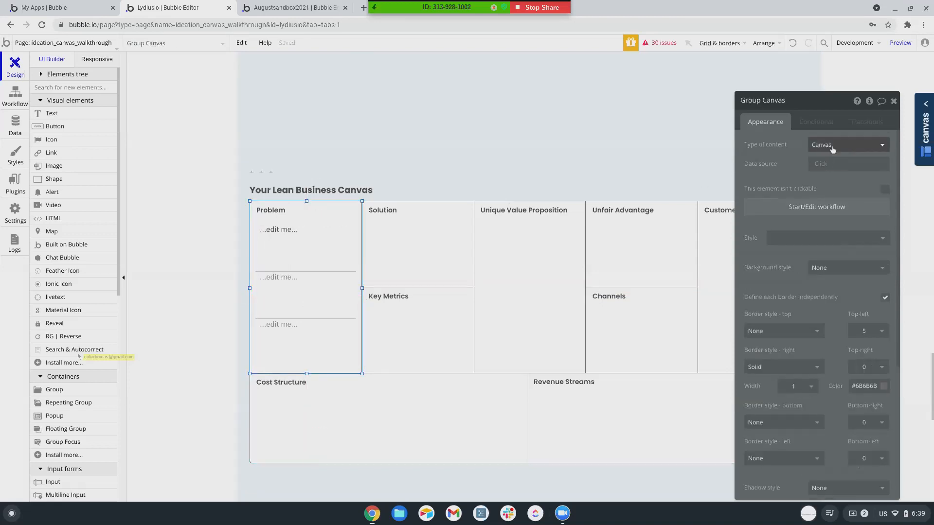
click(413, 182)
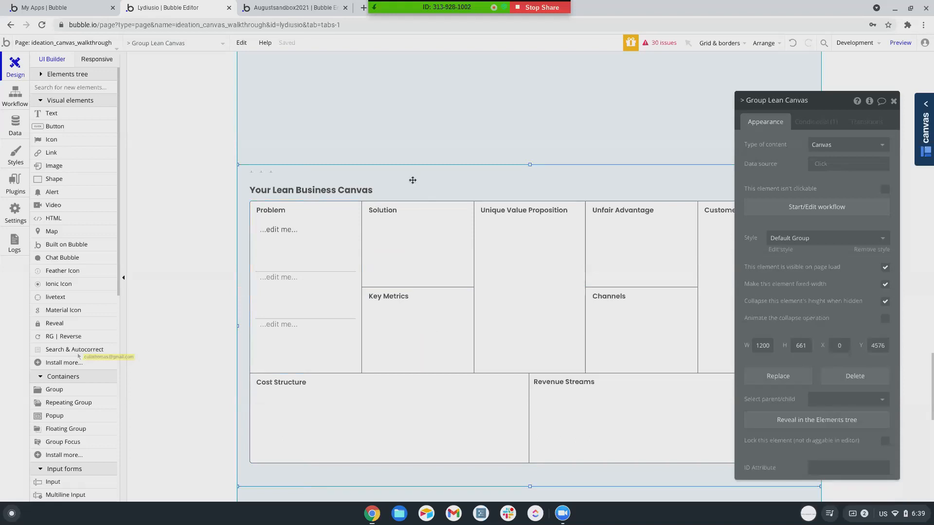
click(291, 252)
click(318, 298)
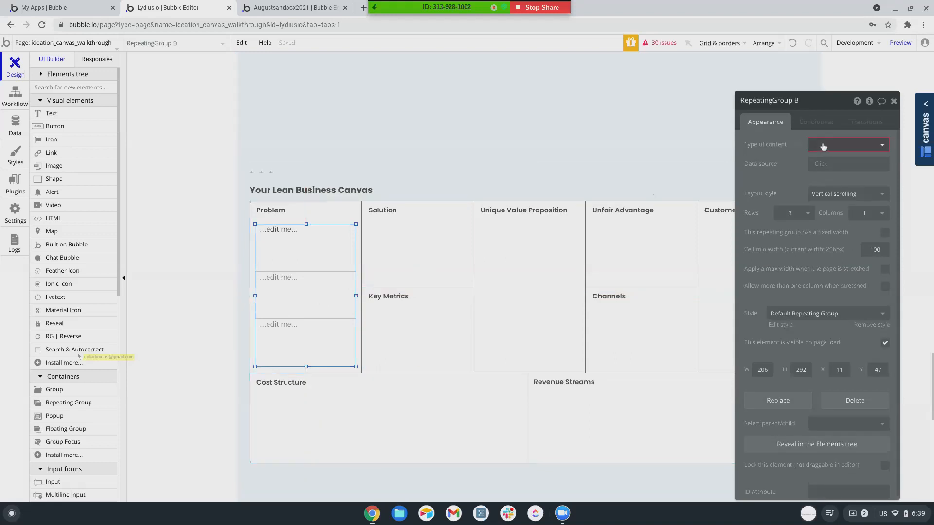
click(822, 146)
click(821, 205)
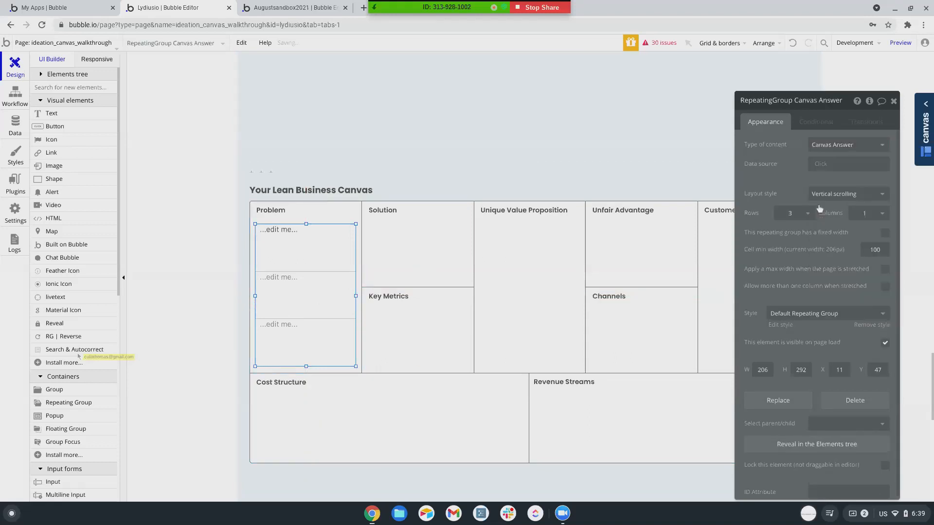
Source it from Parent group's Canvas's Answers:filtered with the constraint Type = Problem.
click(820, 166)
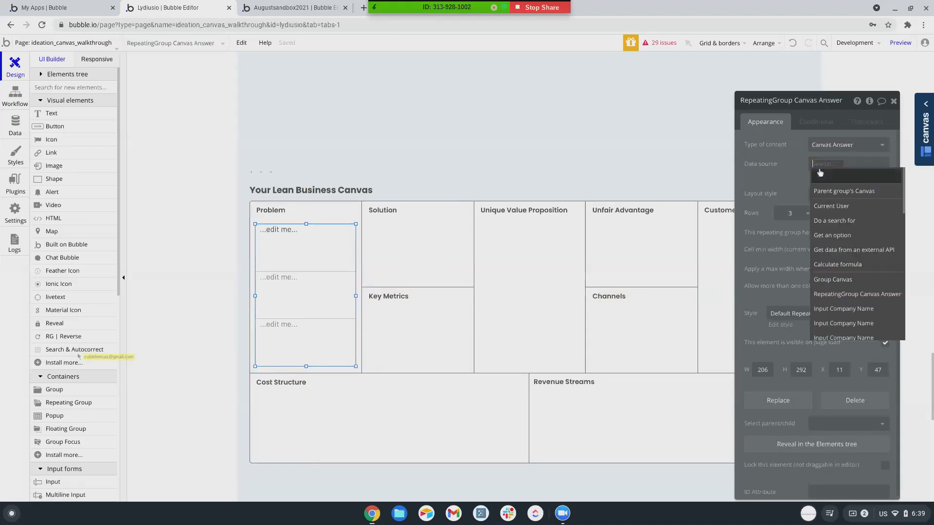
click(821, 193)
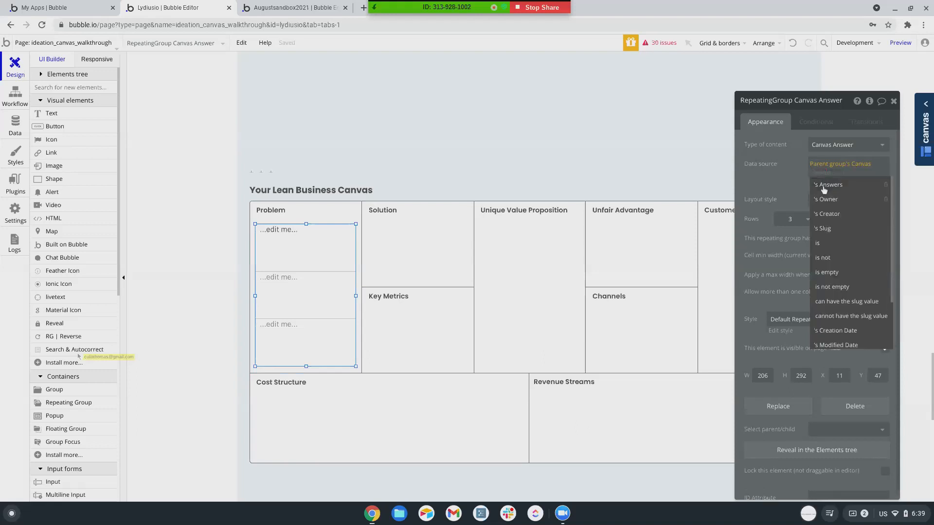
click(824, 191)
click(843, 174)
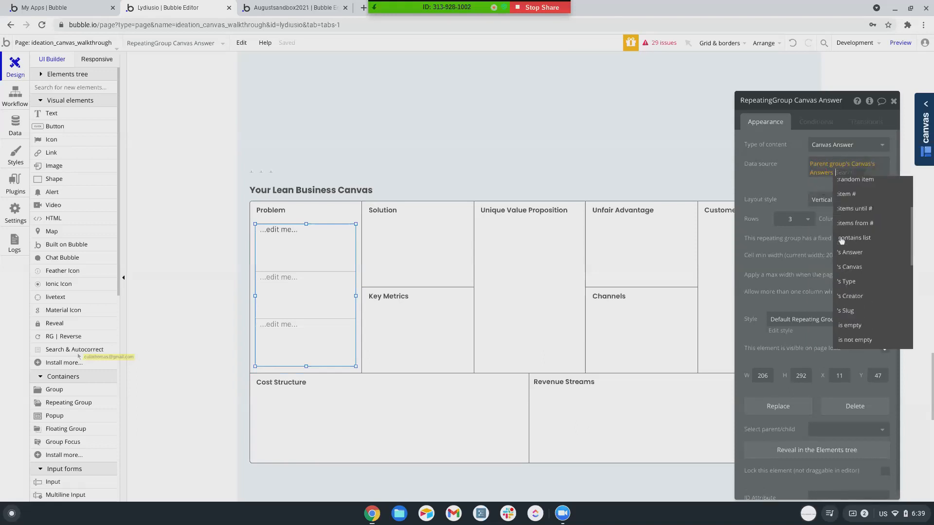
text(filter)
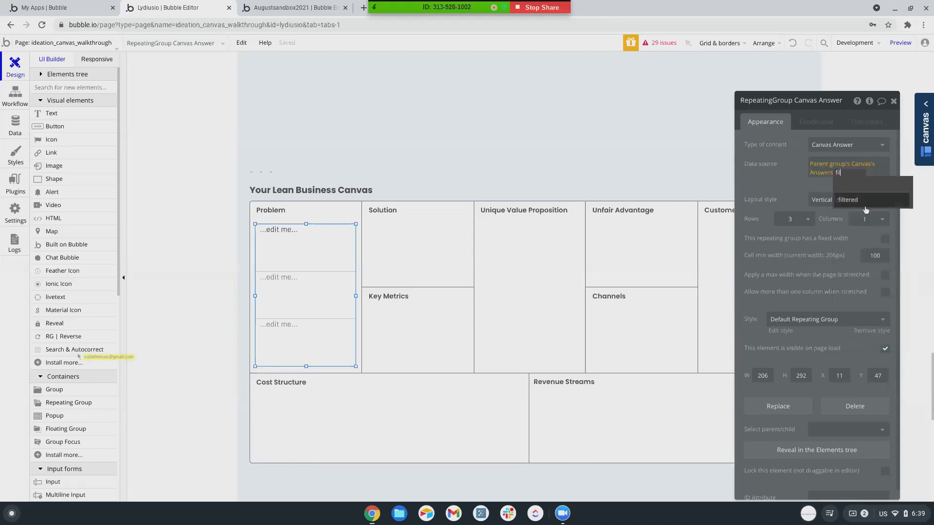
click(867, 204)
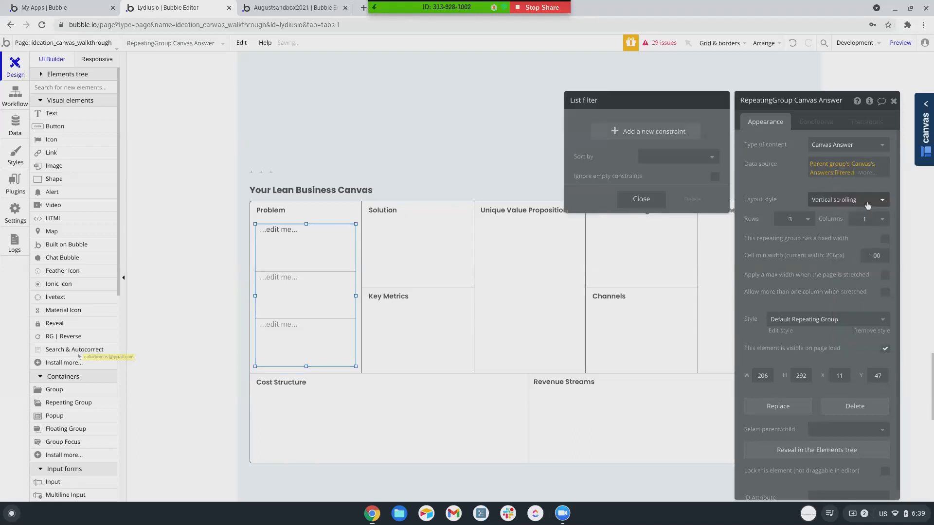
click(655, 138)
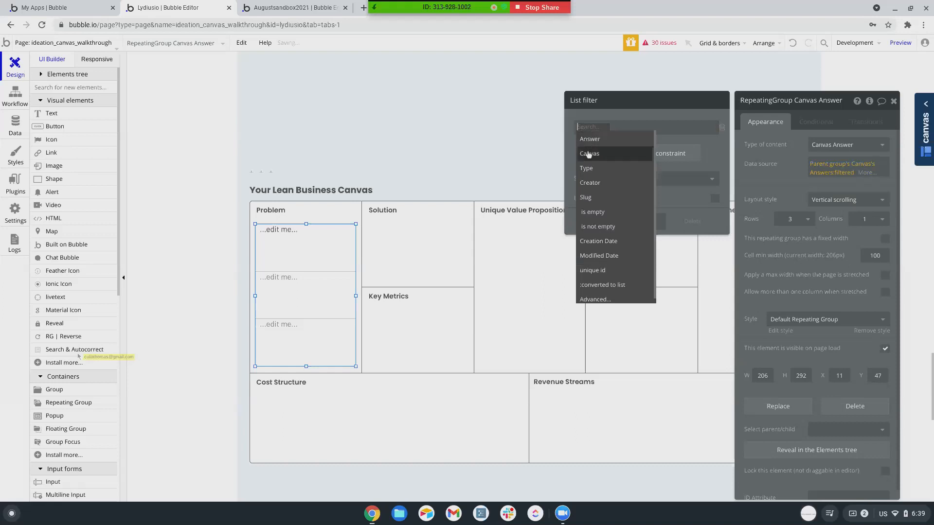
click(586, 168)
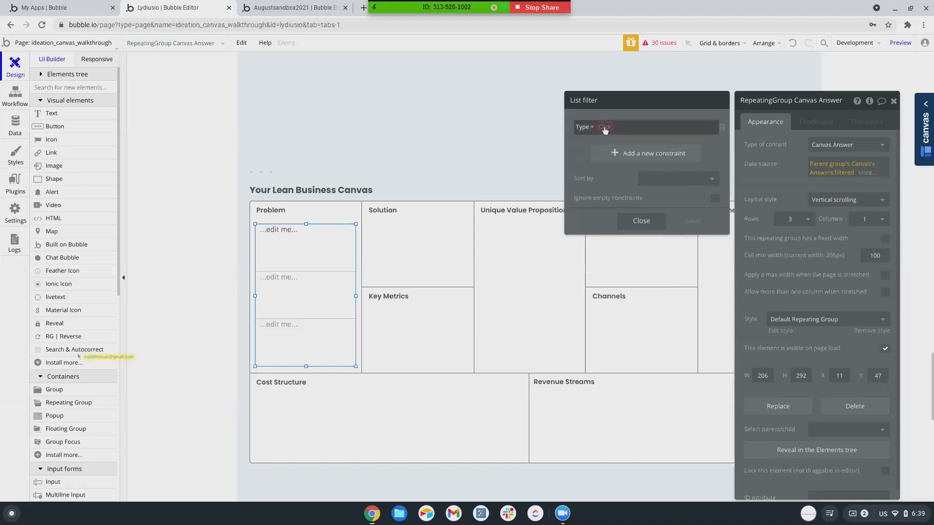
click(608, 128)
click(612, 198)
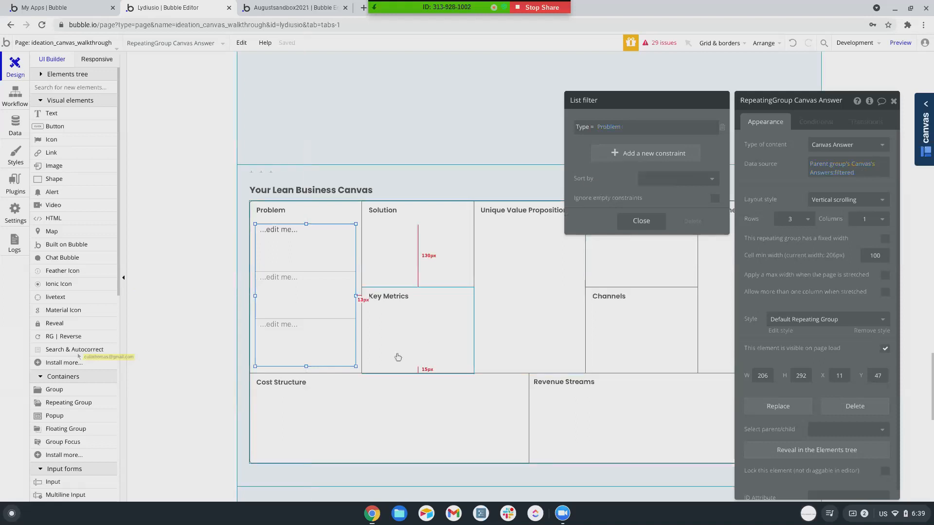
click(283, 241)
Make the cell text show Current cell's Canvas Answer's Answer.
triple_click(811, 149)
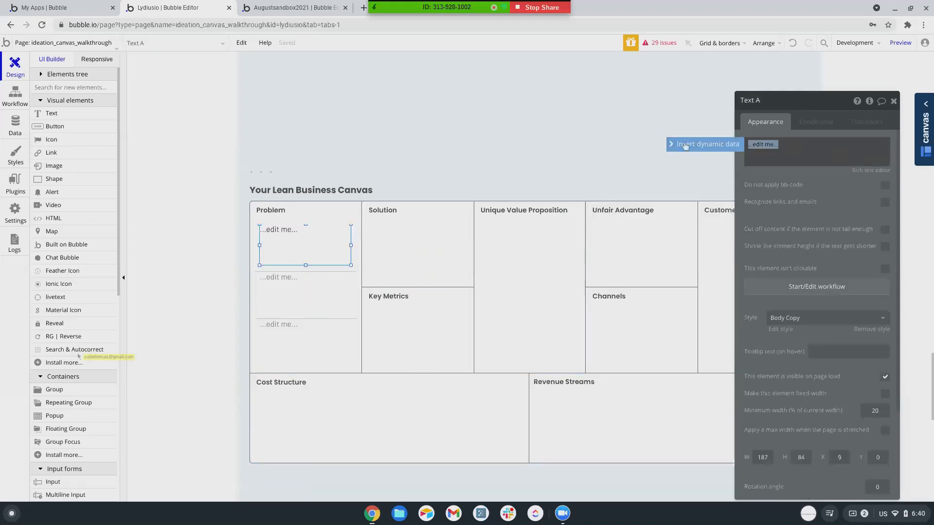
click(705, 145)
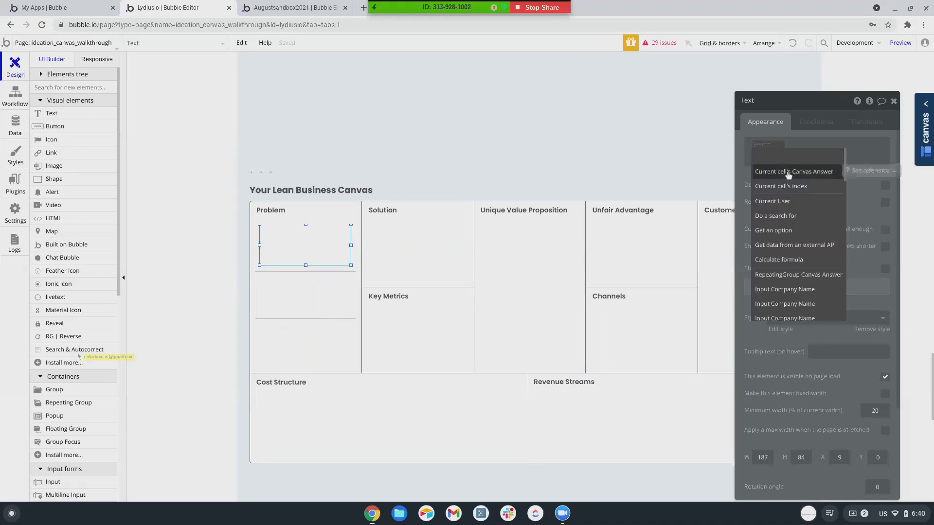
click(785, 176)
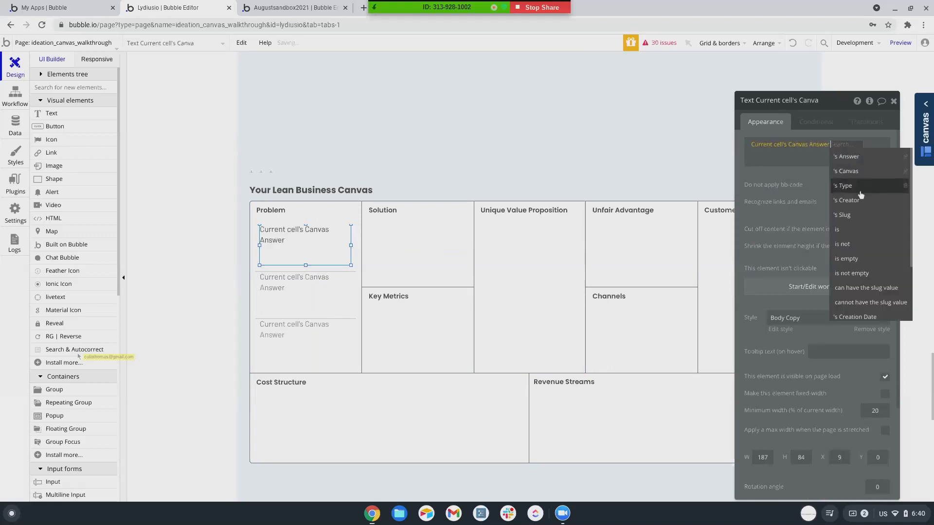
click(847, 157)
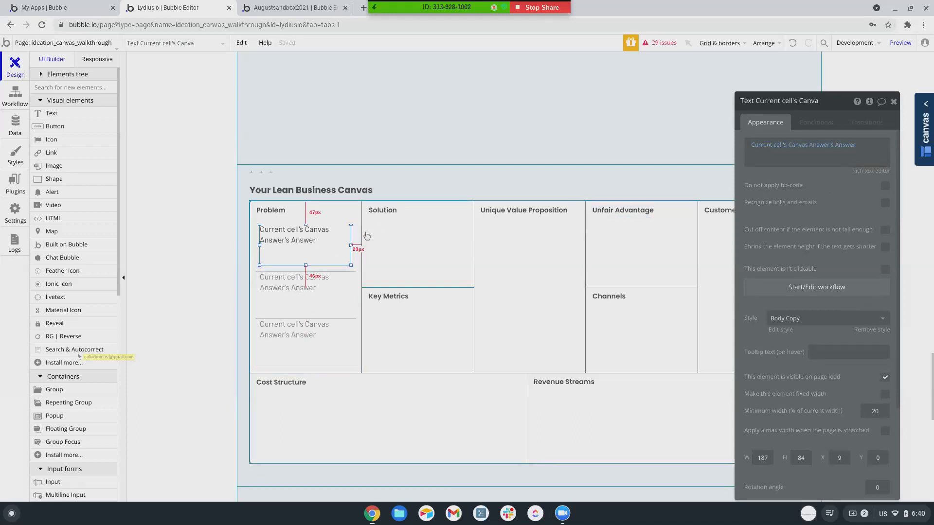
Duplicate the Problem repeating group, shrink the copy to 129 px high, and move it into Solution.
click(331, 302)
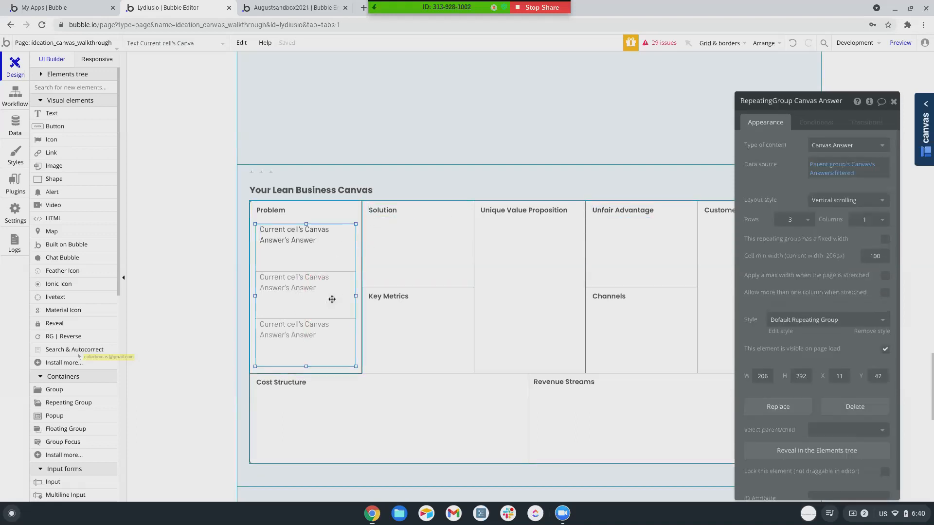
key(shift+Right)
key(shift+Down)
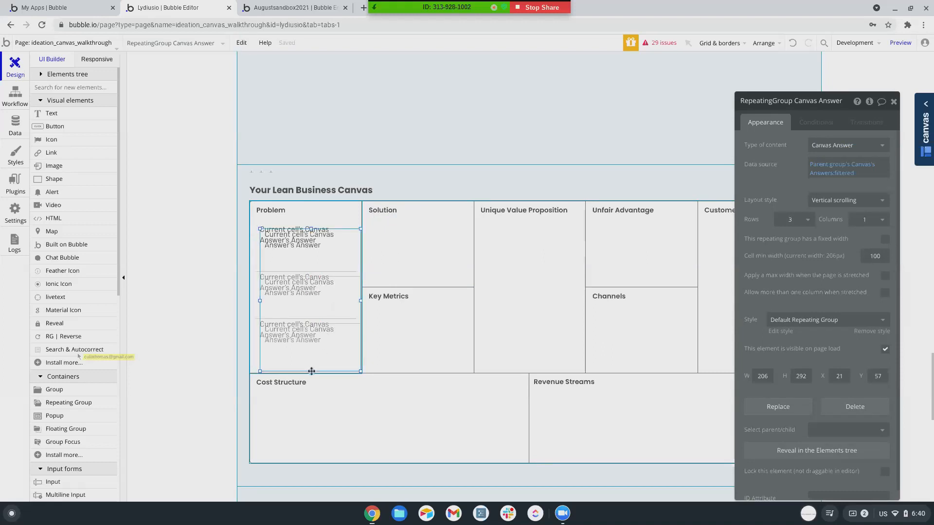
drag(310, 372, 311, 292)
drag(334, 263, 443, 249)
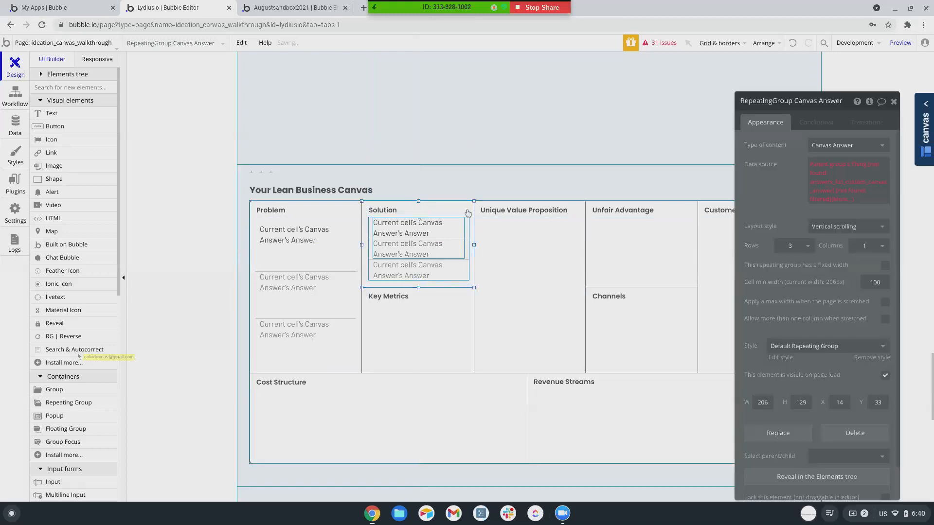
Give the Solution box Canvas content and change its list filter to Type = Solution.
click(847, 145)
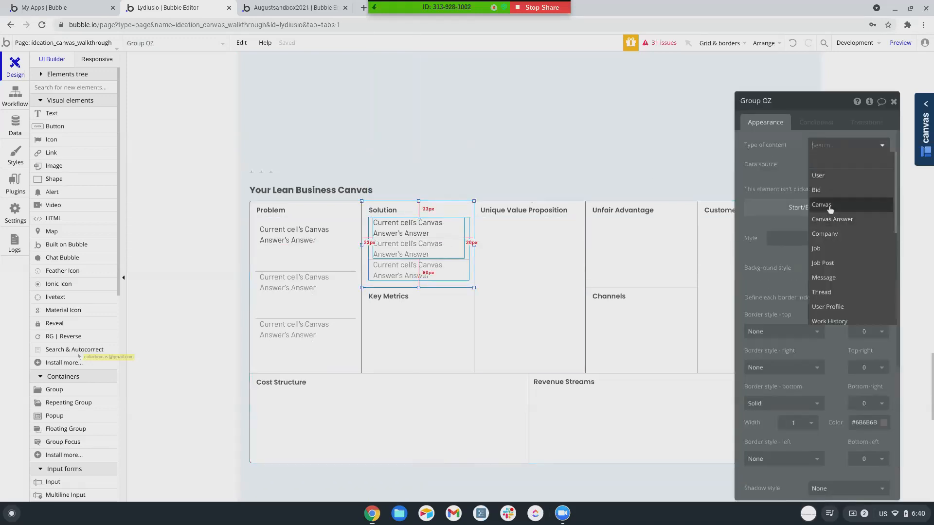
click(826, 203)
click(428, 275)
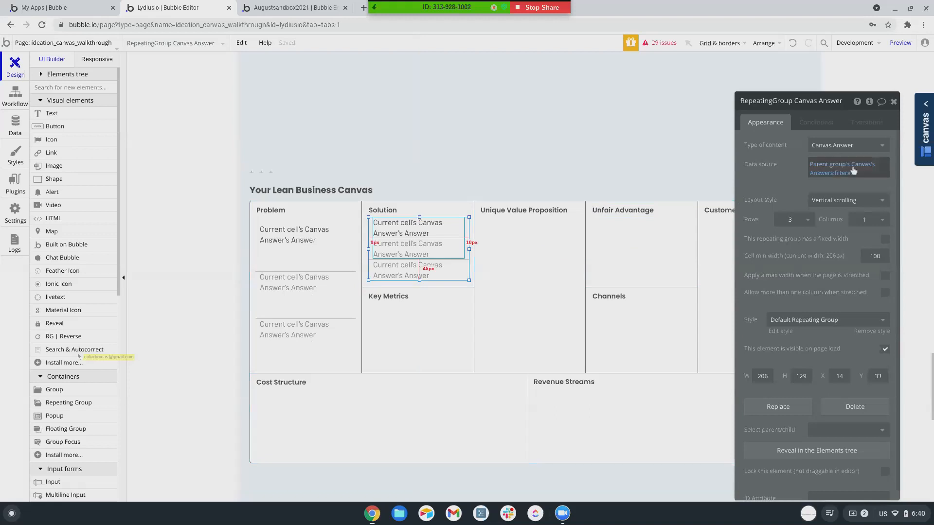
click(822, 173)
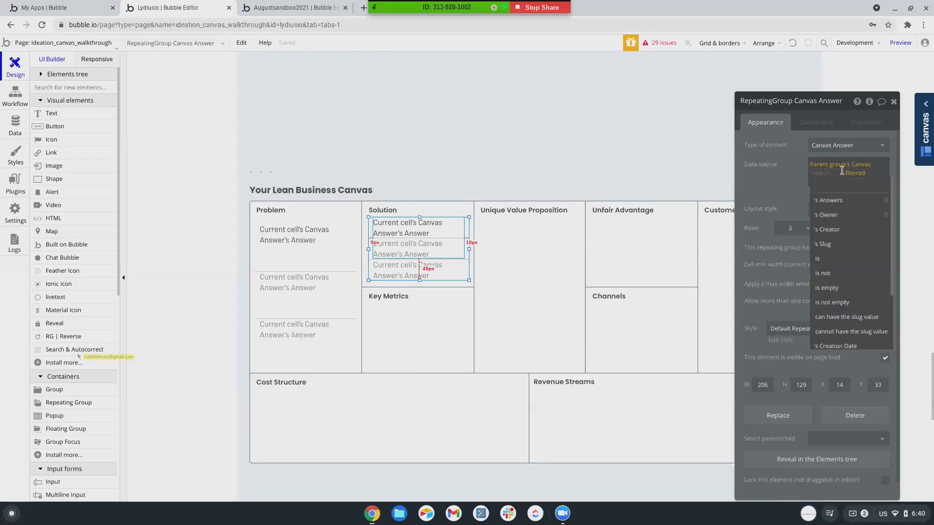
click(852, 173)
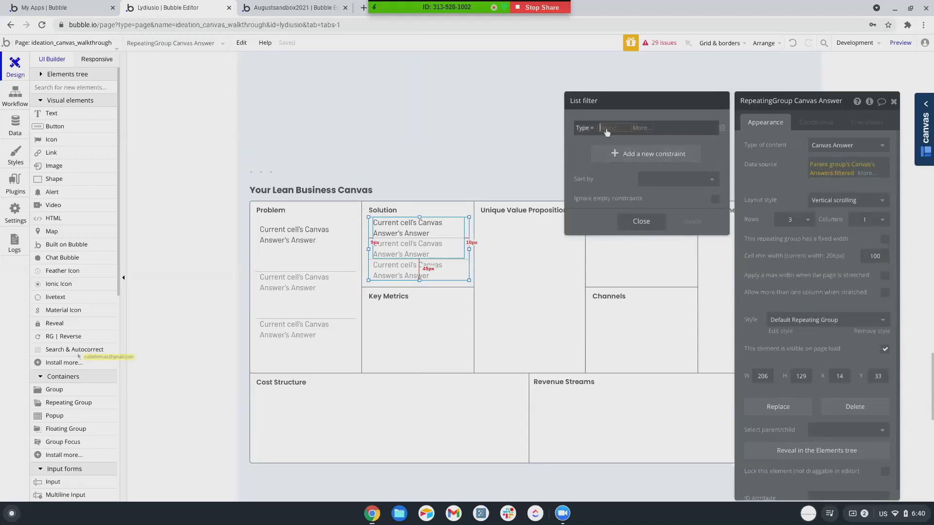
click(606, 129)
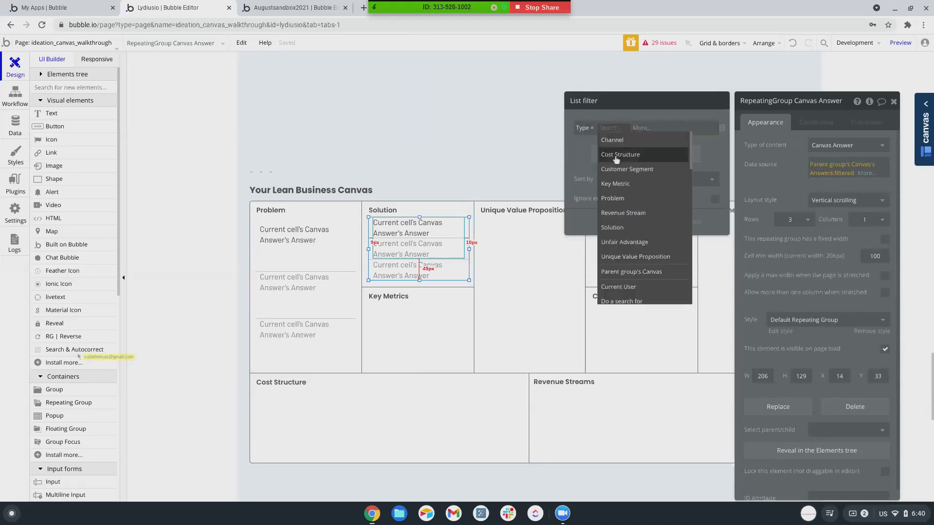
click(612, 227)
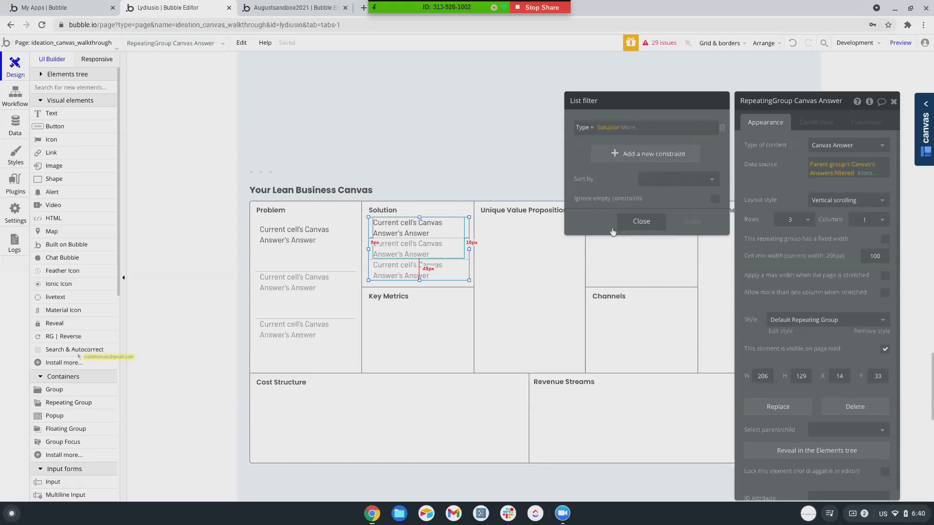
click(449, 276)
Copy the list into Key Metrics, set that box to Canvas, and filter to Type = Key Metric.
drag(450, 277, 450, 355)
click(471, 335)
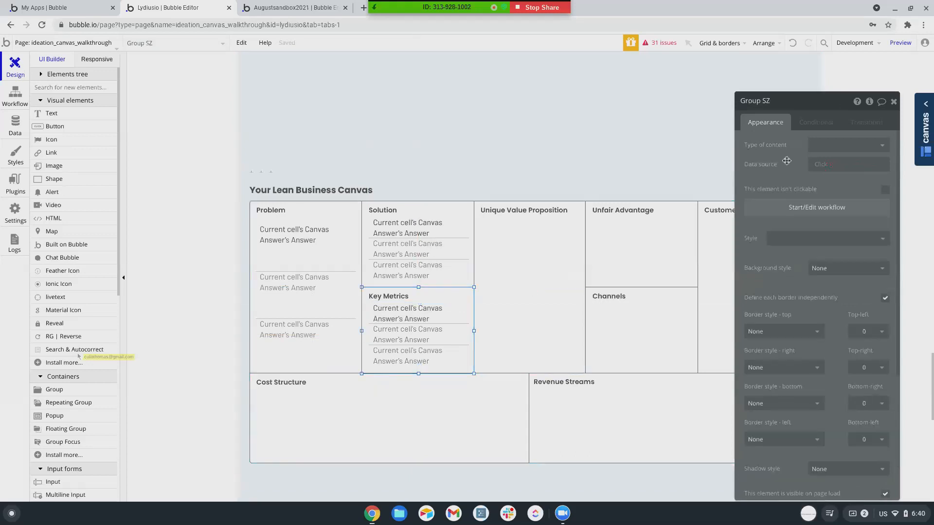
click(848, 144)
click(858, 213)
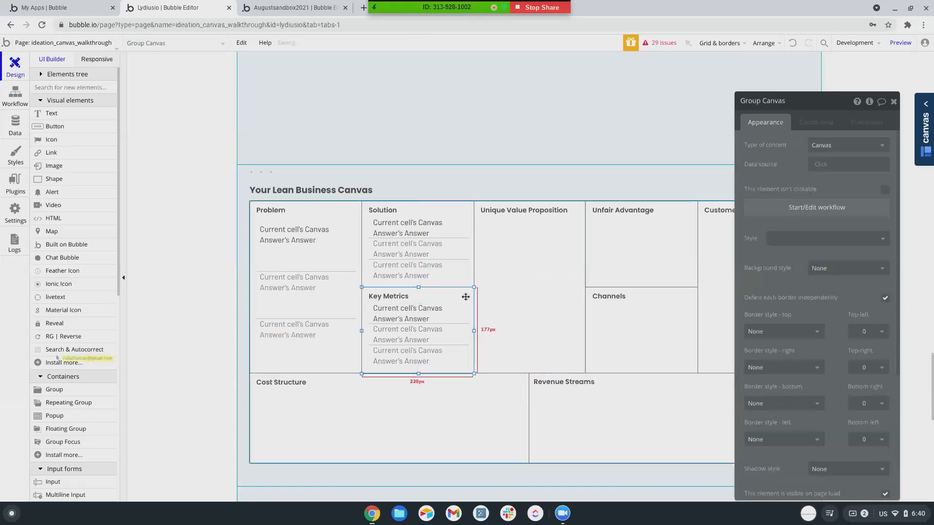
click(460, 313)
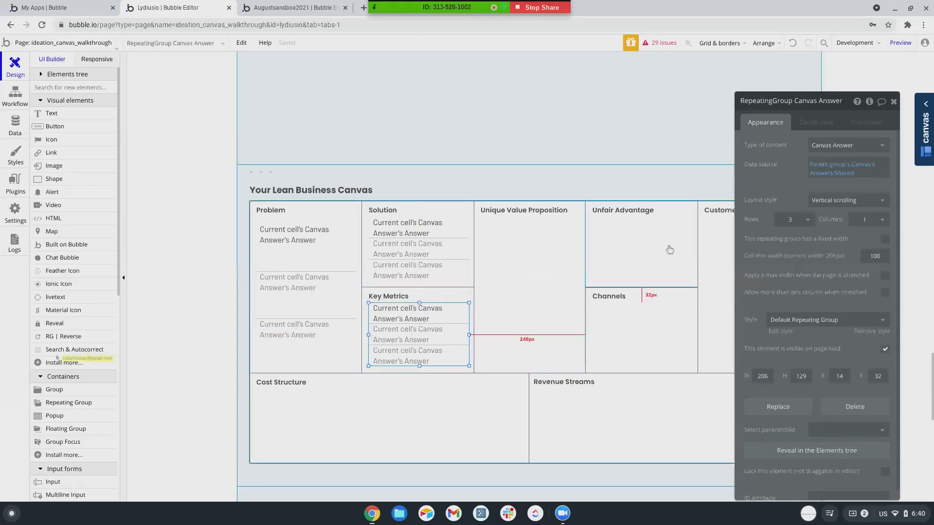
click(854, 174)
click(607, 128)
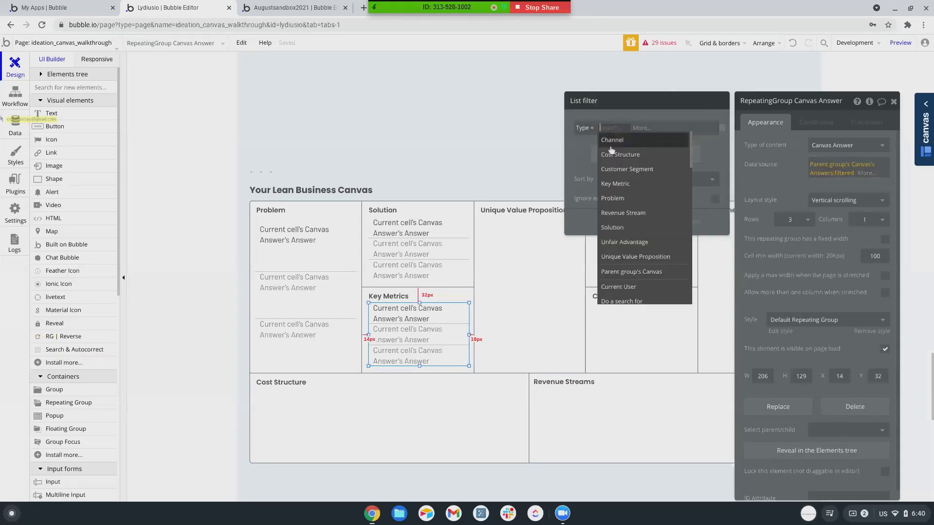
click(615, 183)
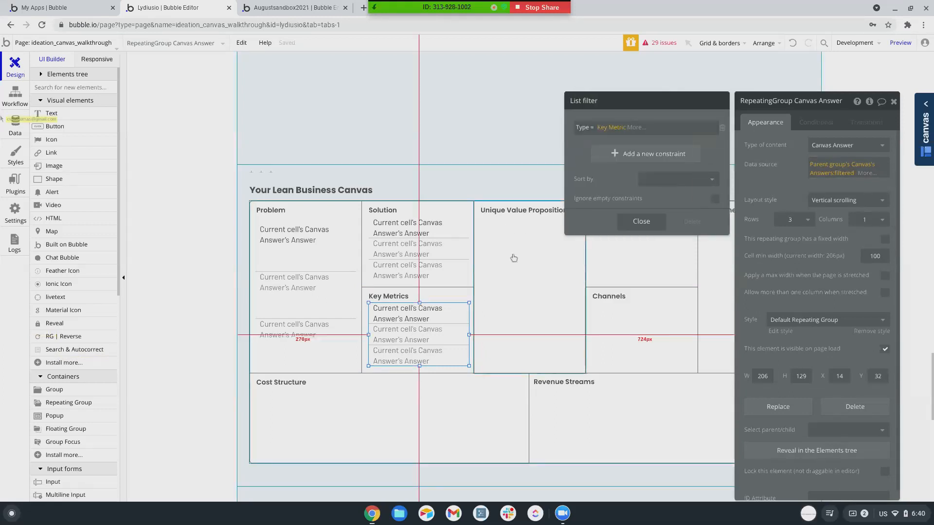
Copy and paste the Problem answers list to make a new 206 × 292 px duplicate.
click(325, 274)
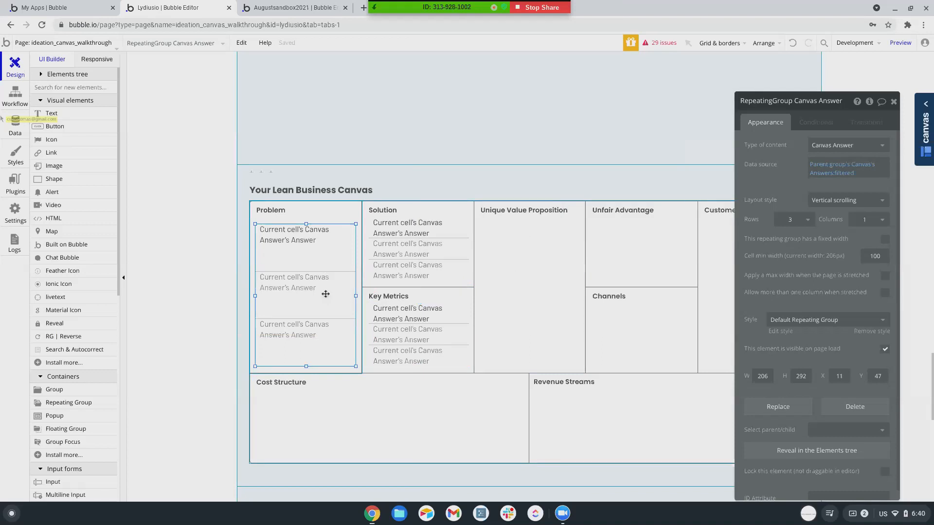
key(ctrl+c)
key(ctrl+v)
Put the copied list in Unique Value Proposition, set that box to Canvas, and filter by Unique Value Proposition.
click(553, 298)
double_click(548, 298)
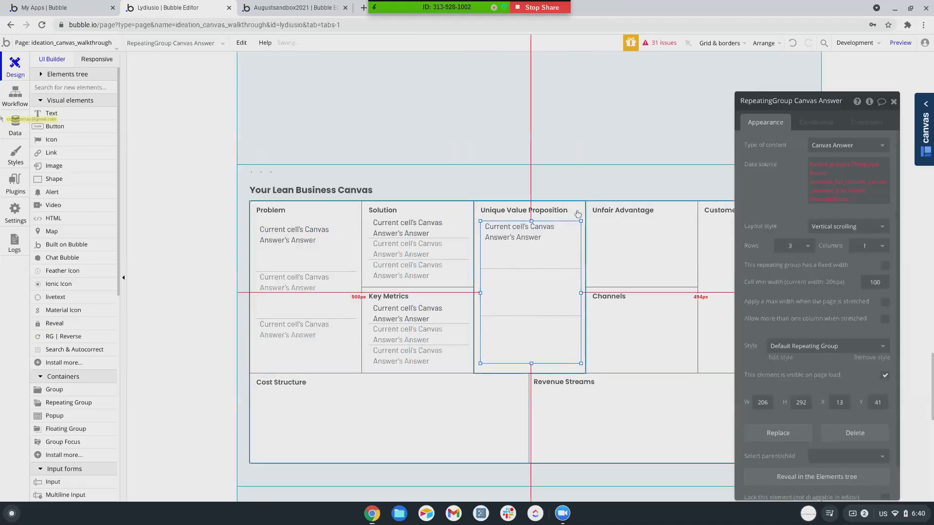
click(844, 145)
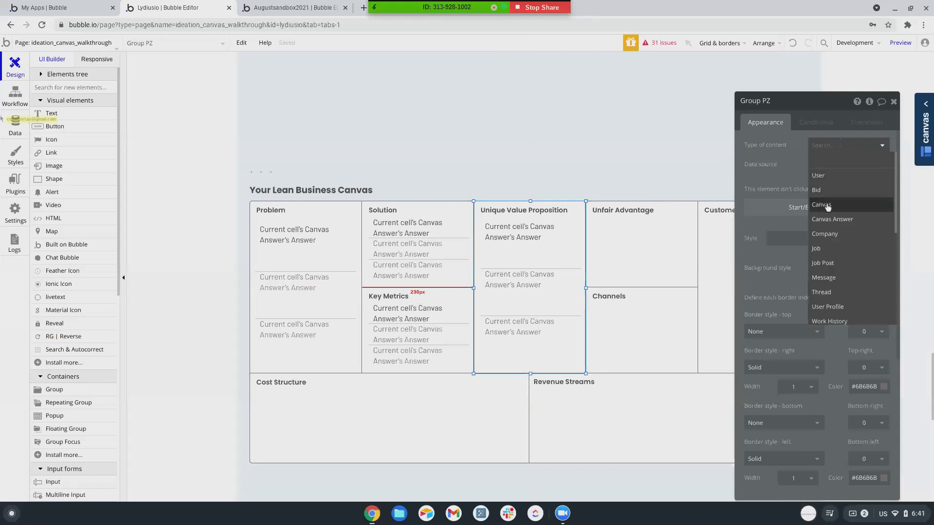
click(828, 204)
click(551, 261)
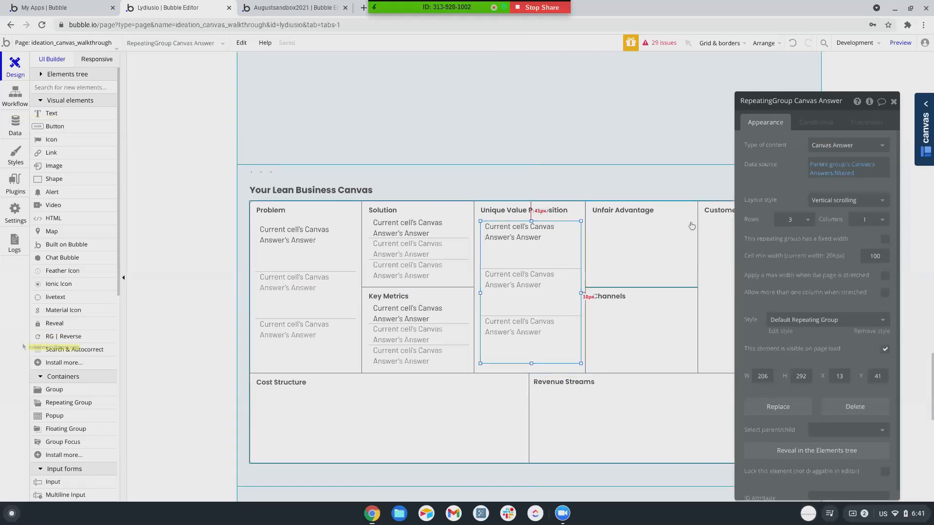
click(843, 174)
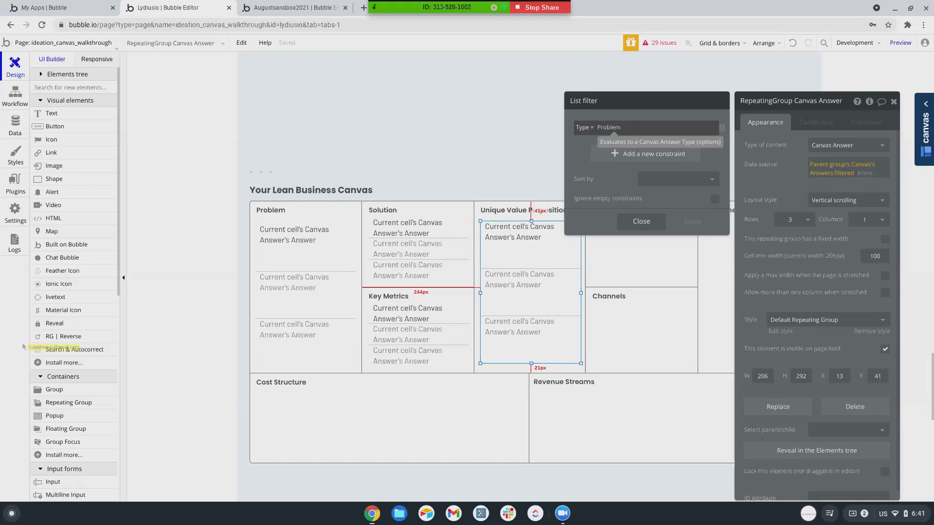
click(609, 127)
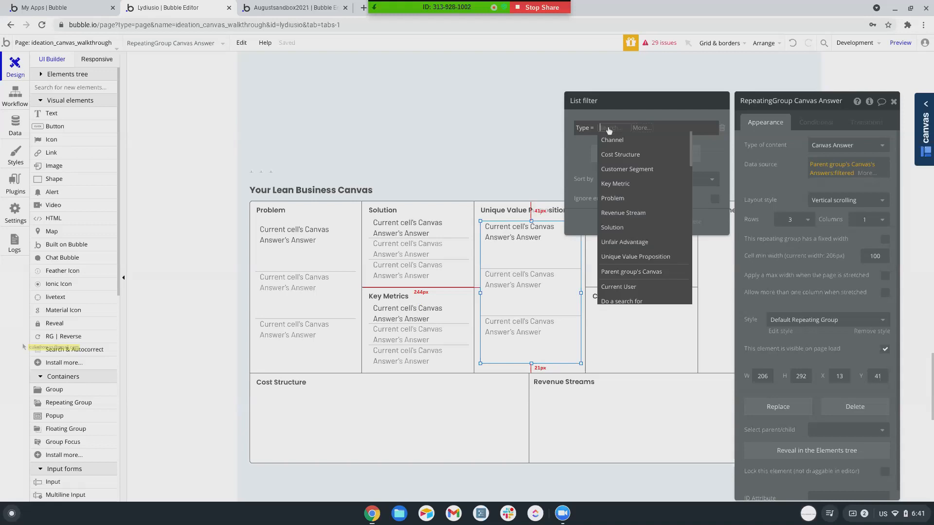
click(619, 257)
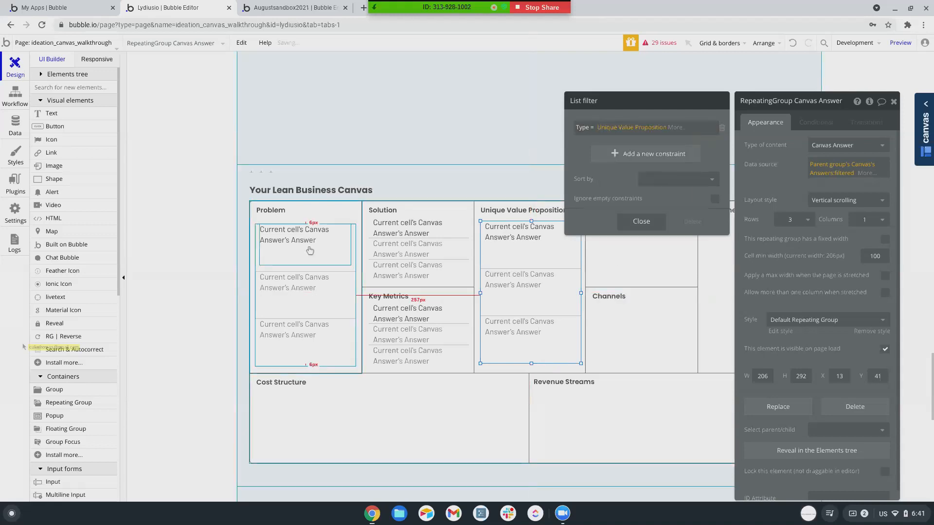
click(362, 175)
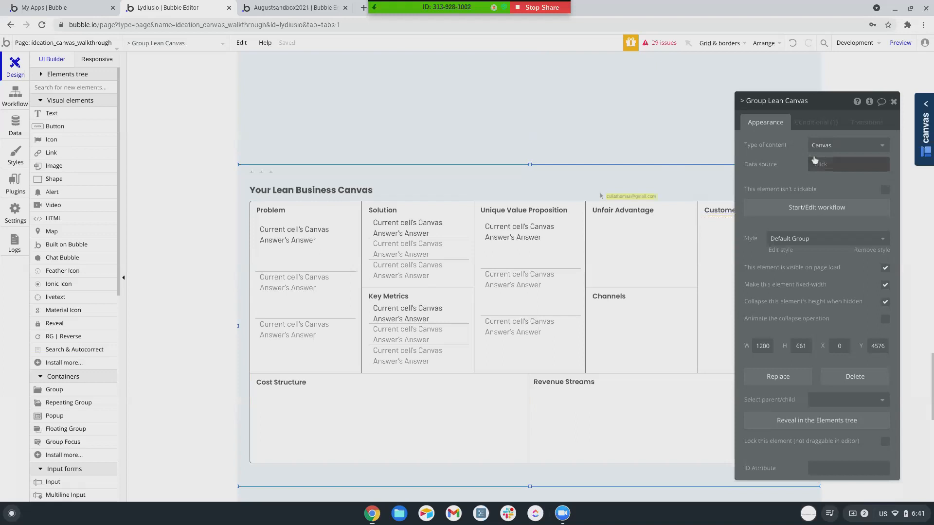
Inspect the Problem and Unique Value Proposition answer lists and their type filters.
scroll(608, 254, down, 4)
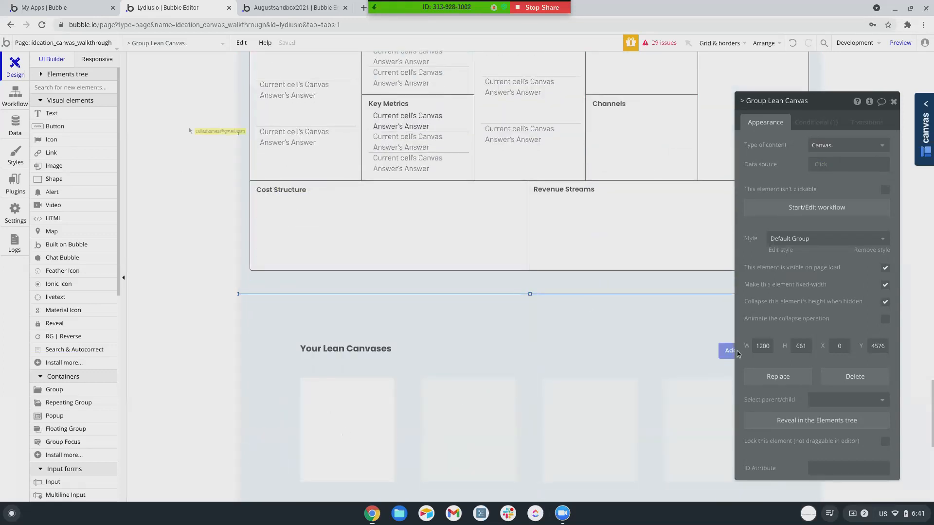
scroll(521, 333, up, 3)
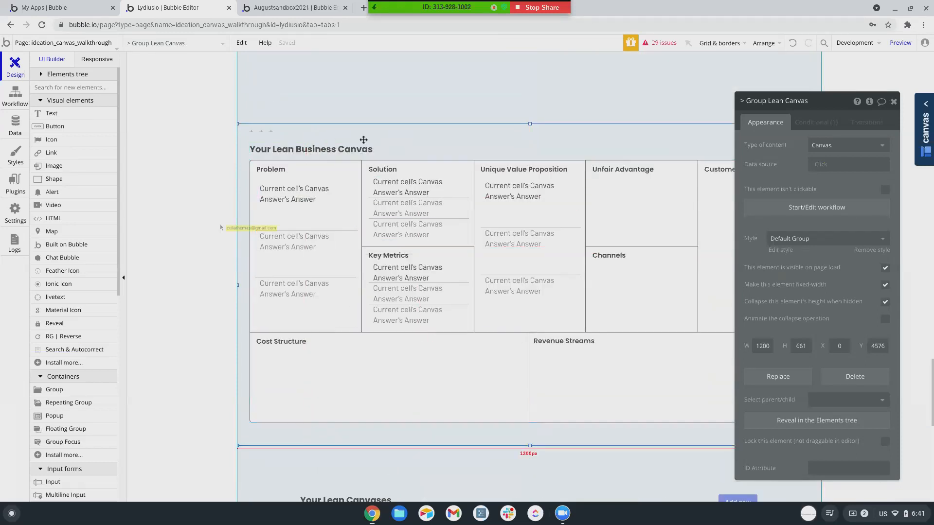
click(349, 183)
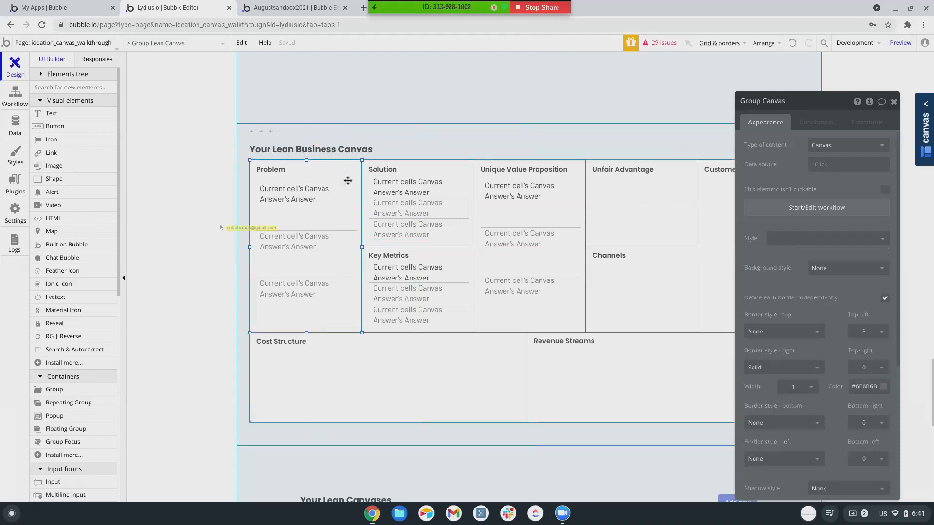
scroll(836, 285, down, 2)
scroll(841, 193, up, 2)
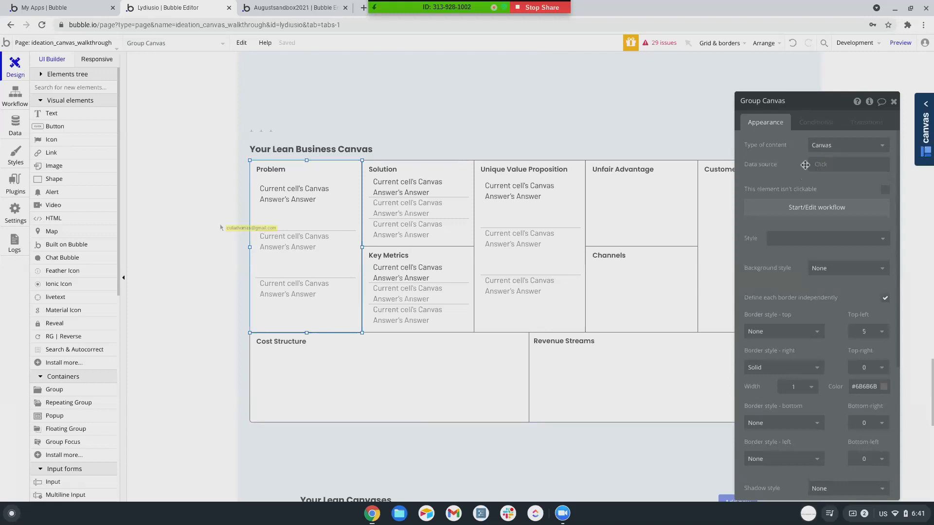
click(342, 245)
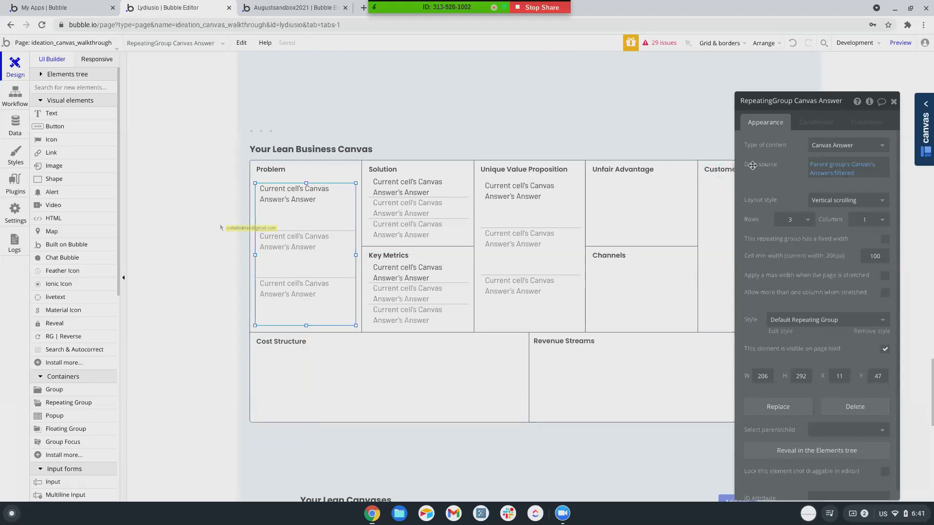
mouse_move(852, 167)
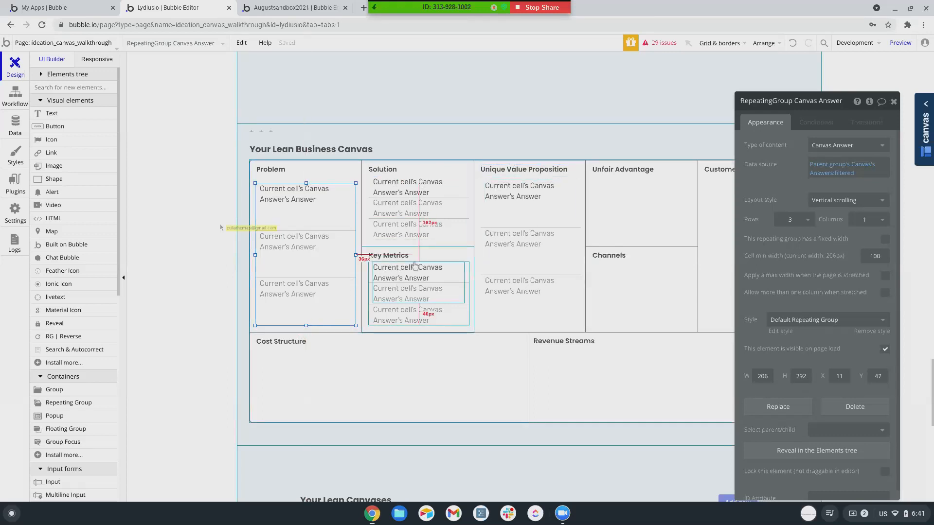
click(567, 234)
click(846, 174)
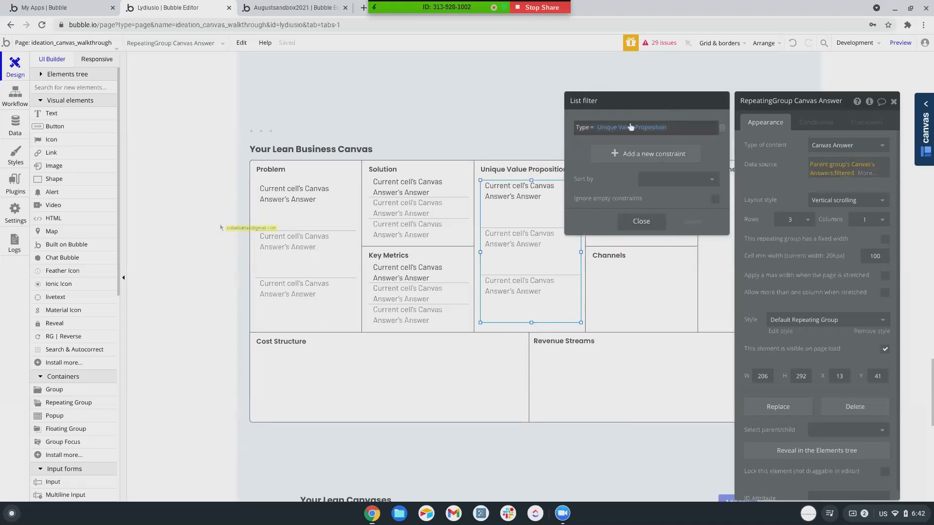
Copy the Solution answers list and drag the duplicate into the Unfair Advantage box.
click(419, 224)
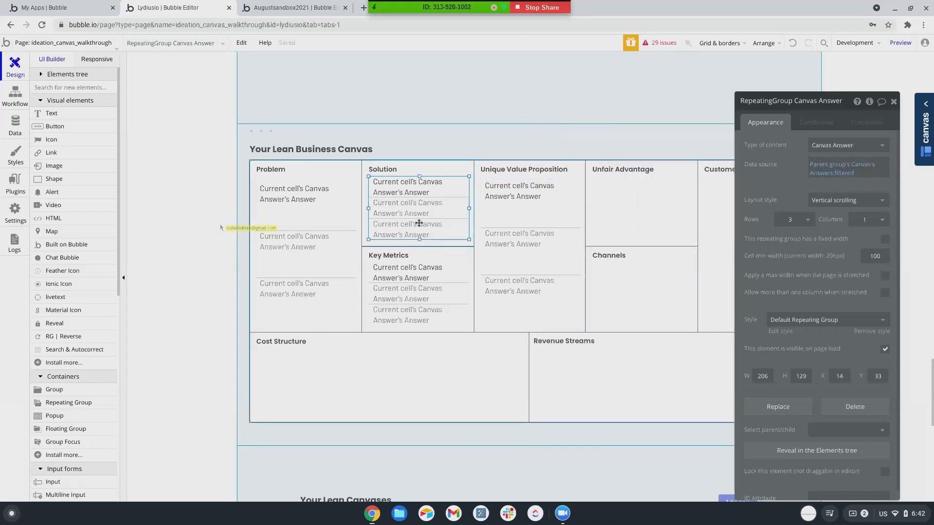
key(ctrl+c)
key(ctrl+v)
drag(419, 225, 641, 213)
Set the Unfair Advantage group to Canvas and filter its list to Type = Unfair Advantage.
double_click(642, 213)
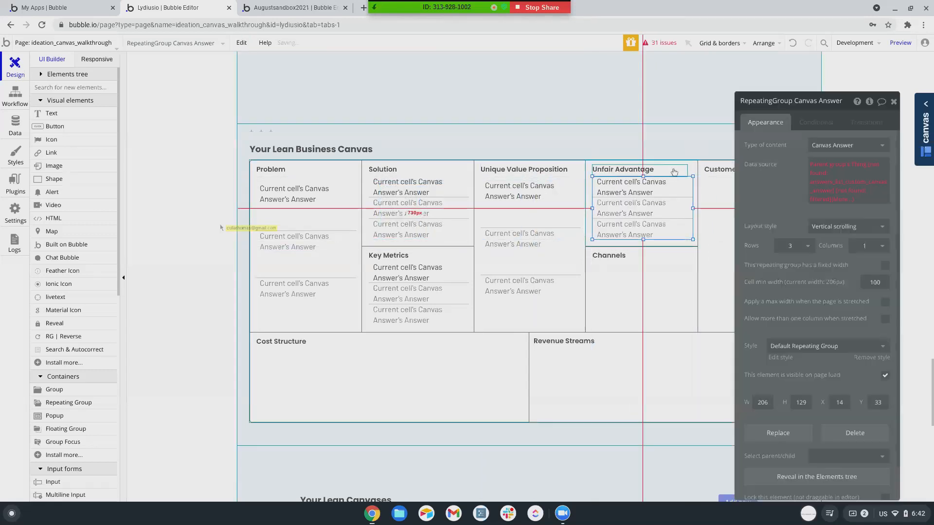
click(680, 170)
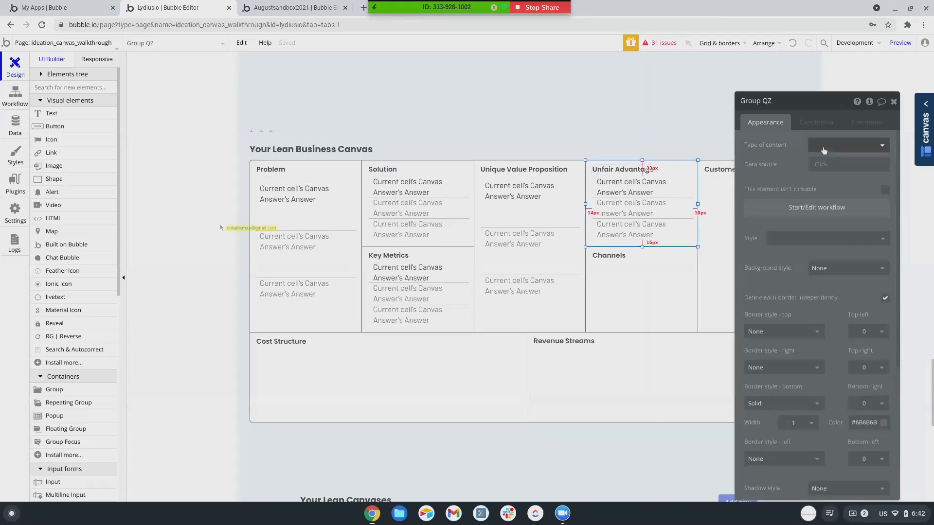
click(823, 148)
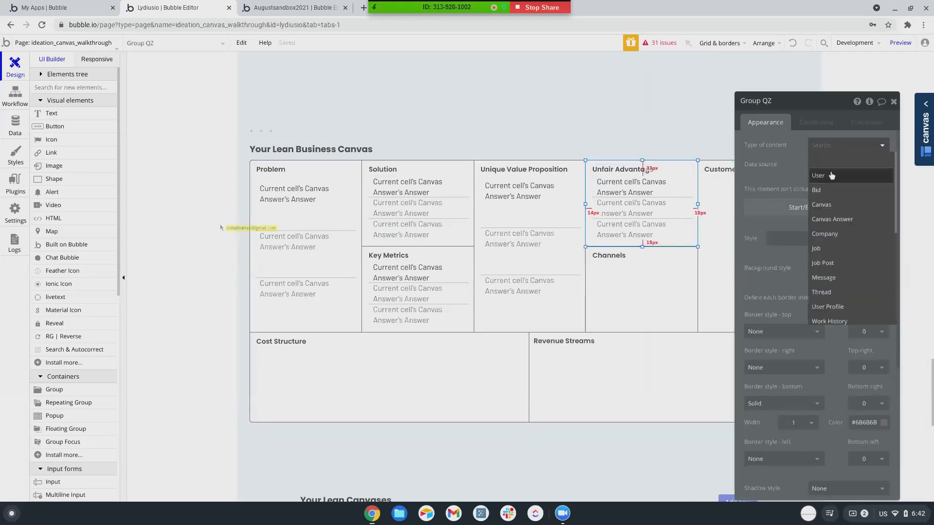
click(824, 204)
click(664, 219)
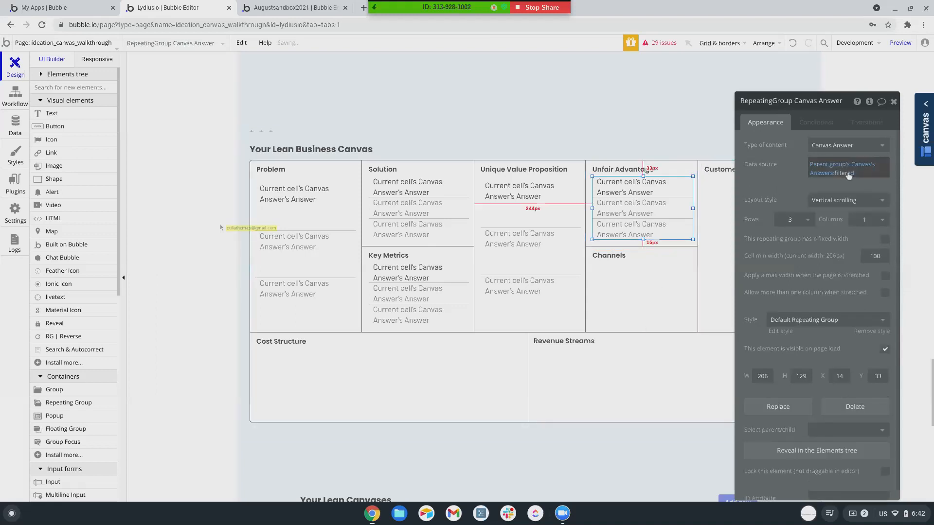
click(846, 173)
click(631, 129)
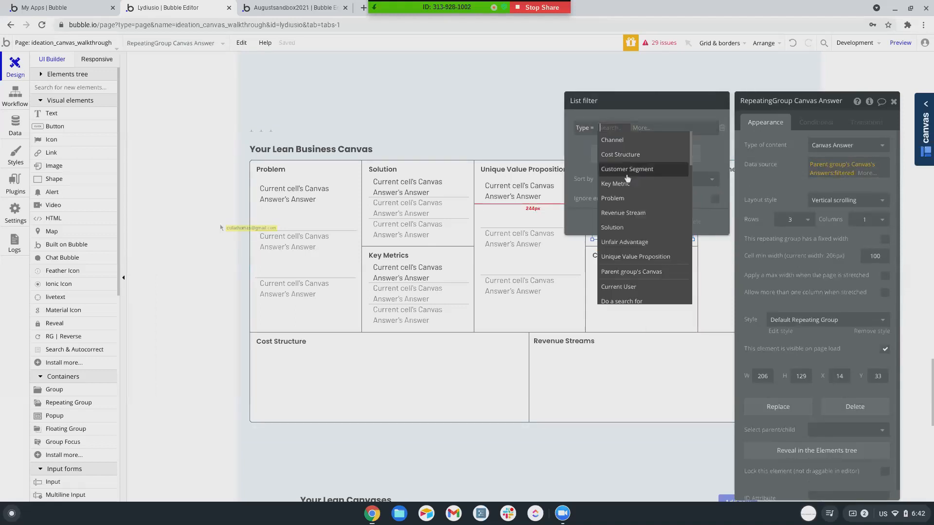
click(627, 246)
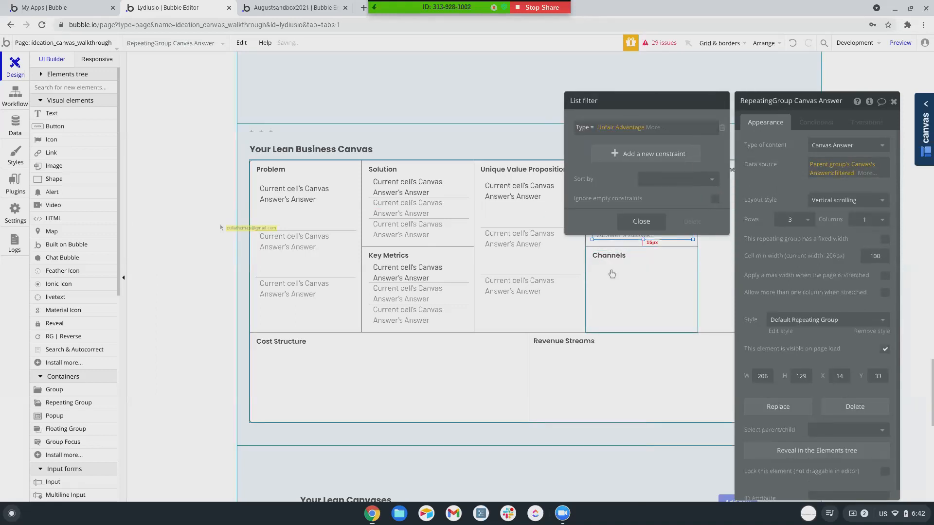
click(620, 221)
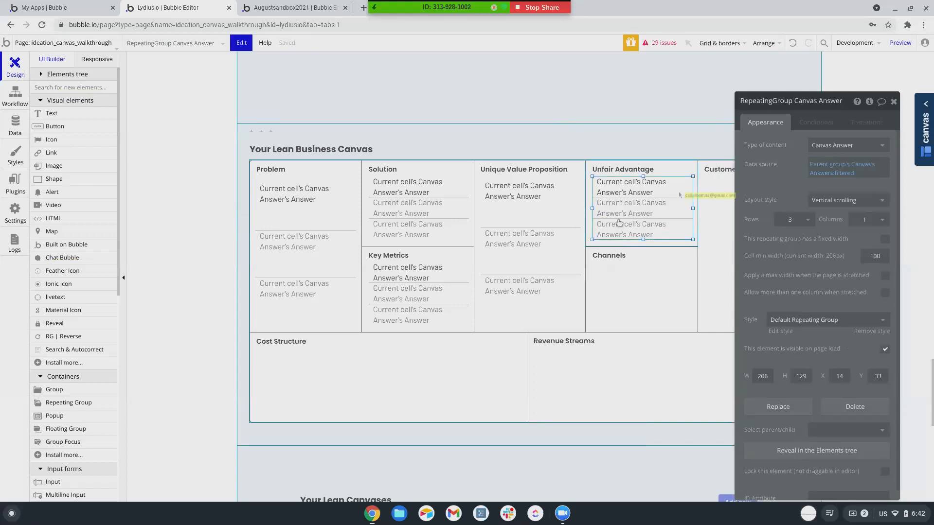
Copy the list into Channels, set that group's content type, and filter to Type = Channel.
drag(618, 222, 611, 298)
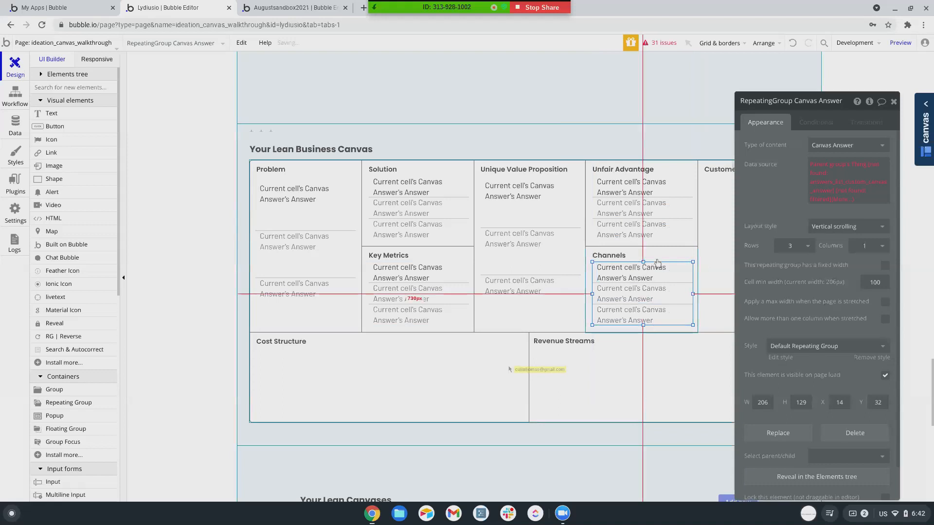
click(646, 253)
click(833, 145)
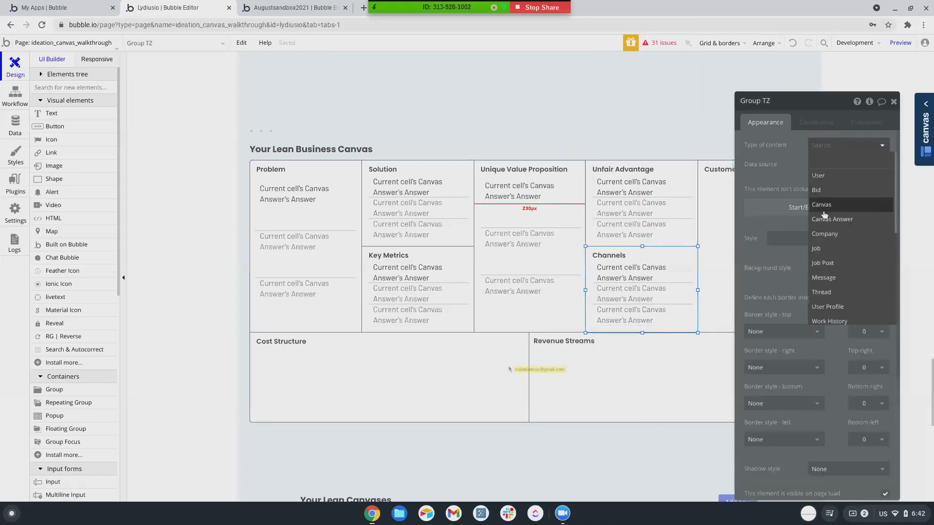
click(832, 219)
click(648, 297)
click(846, 173)
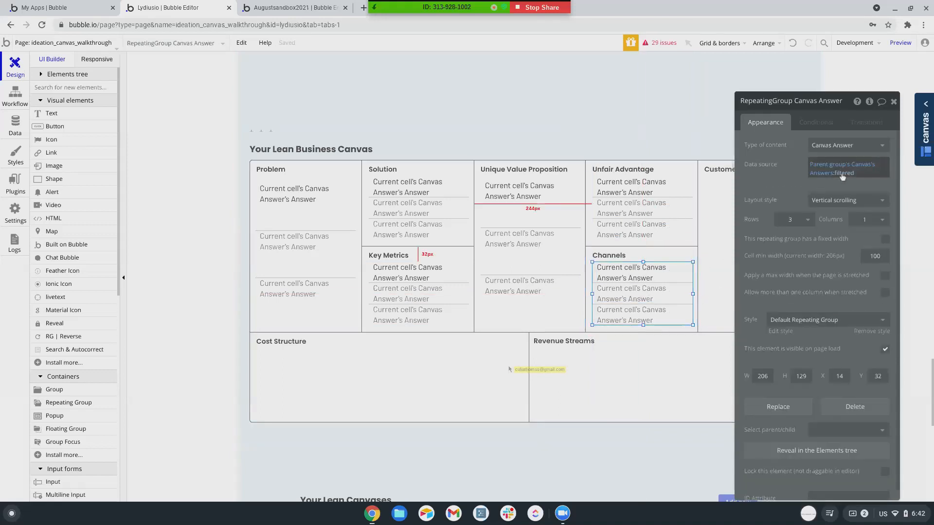
click(632, 128)
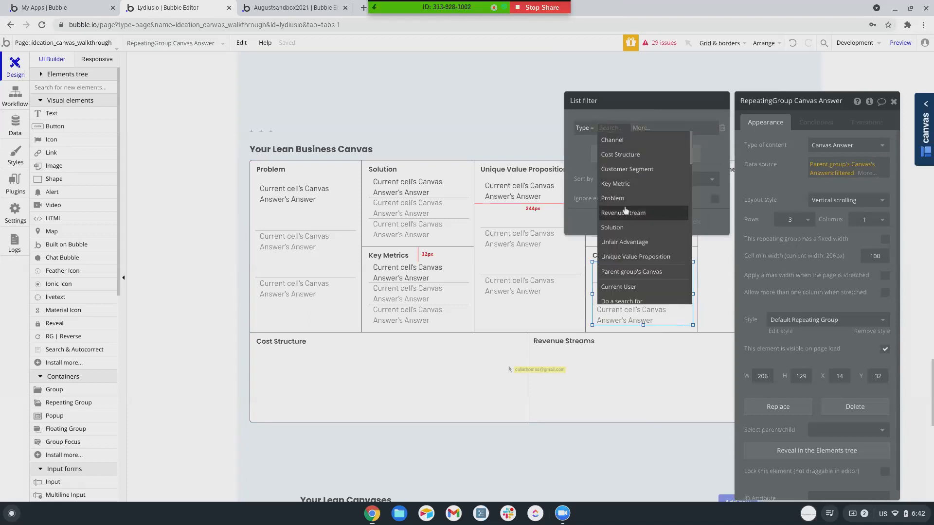
click(612, 141)
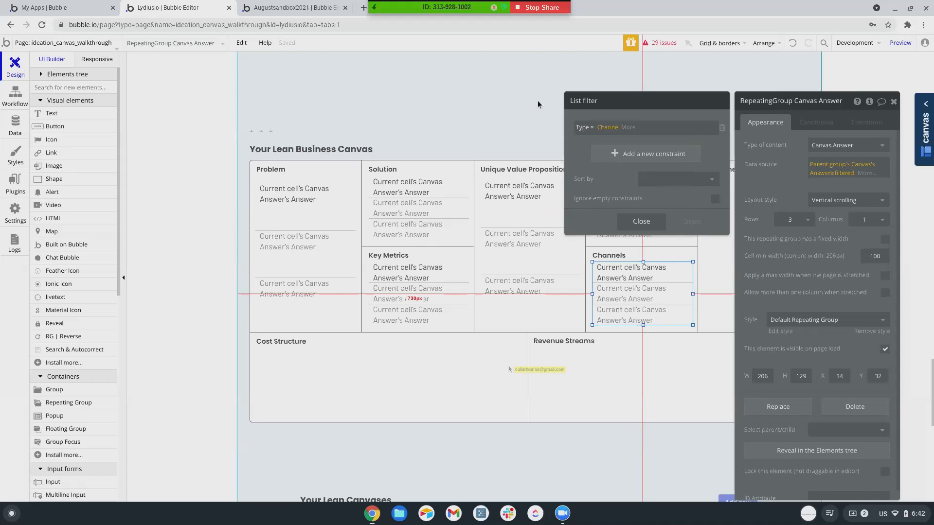
click(472, 380)
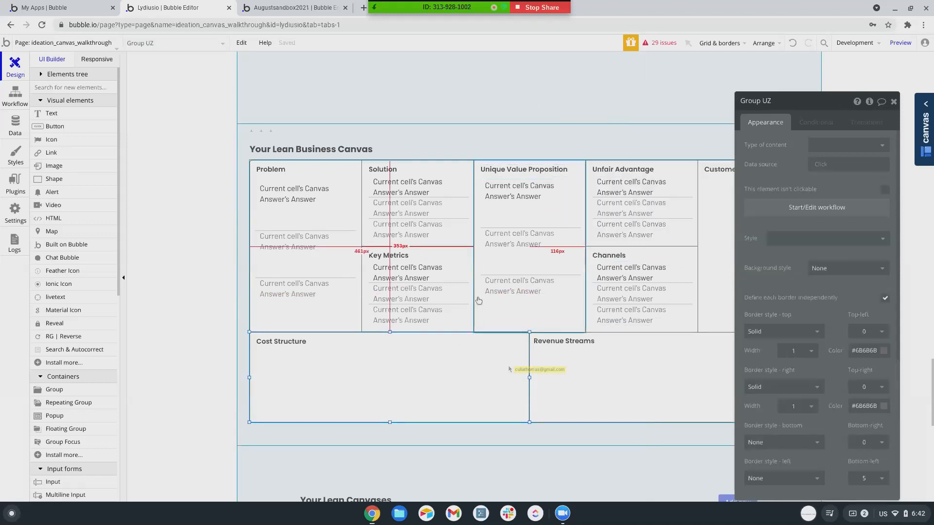
Move the Group UZ property editor to the left side, then nudge it slightly right.
drag(817, 102, 156, 67)
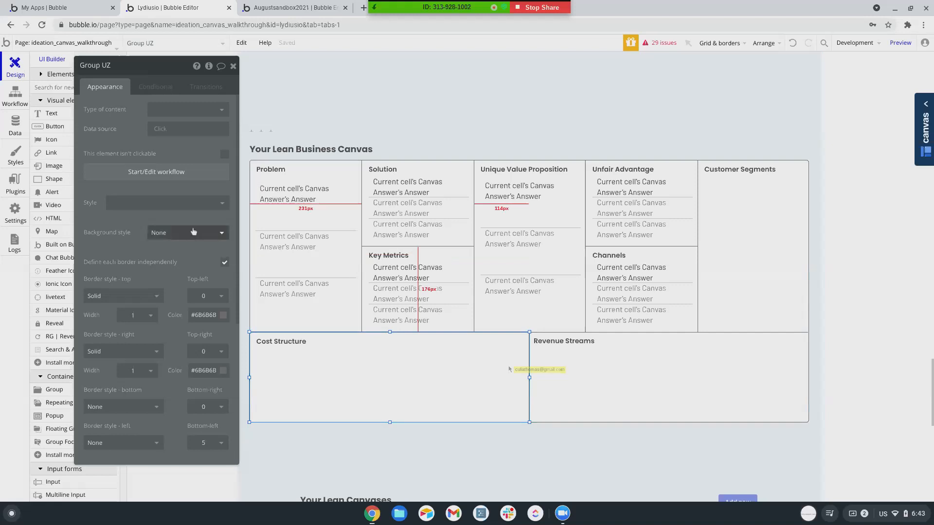
drag(176, 71, 277, 66)
Paste a copy of the Unique Value Proposition answers list into the Customer Segments column.
click(627, 300)
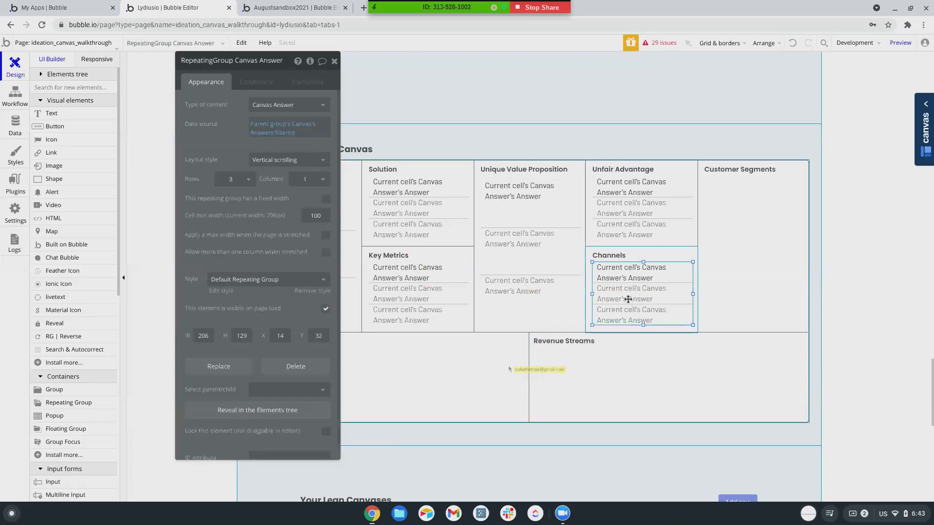
click(286, 134)
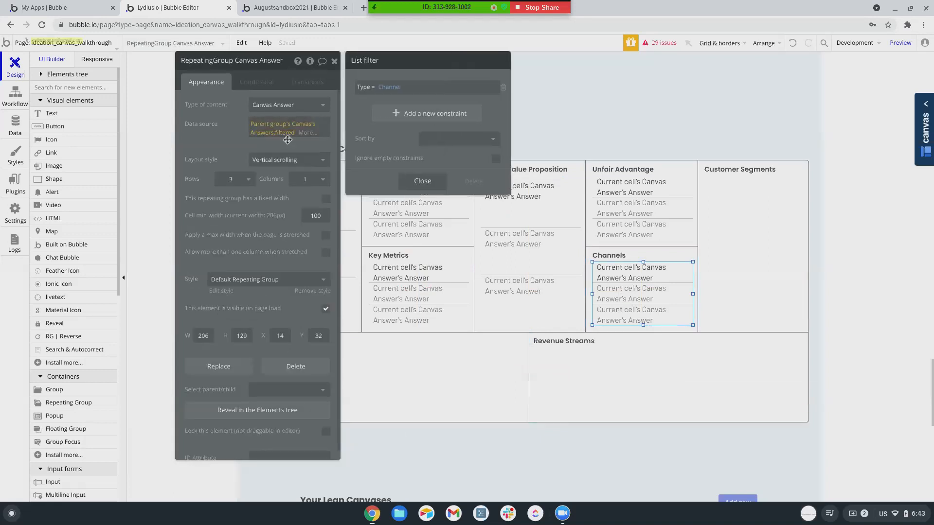
click(516, 253)
key(ctrl+c)
key(ctrl+v)
drag(770, 260, 732, 252)
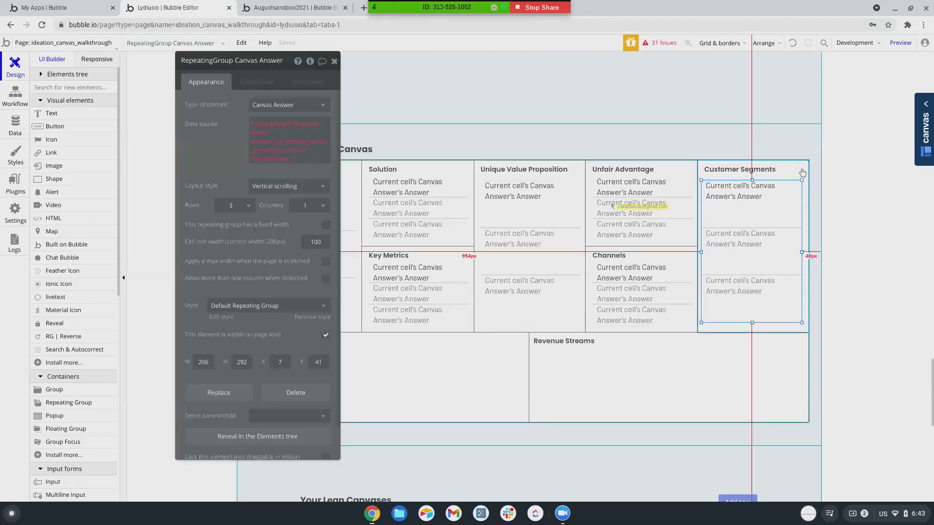
Set the Customer Segments group's content to Canvas and filter its list to Type = Customer Segment.
click(778, 171)
click(287, 105)
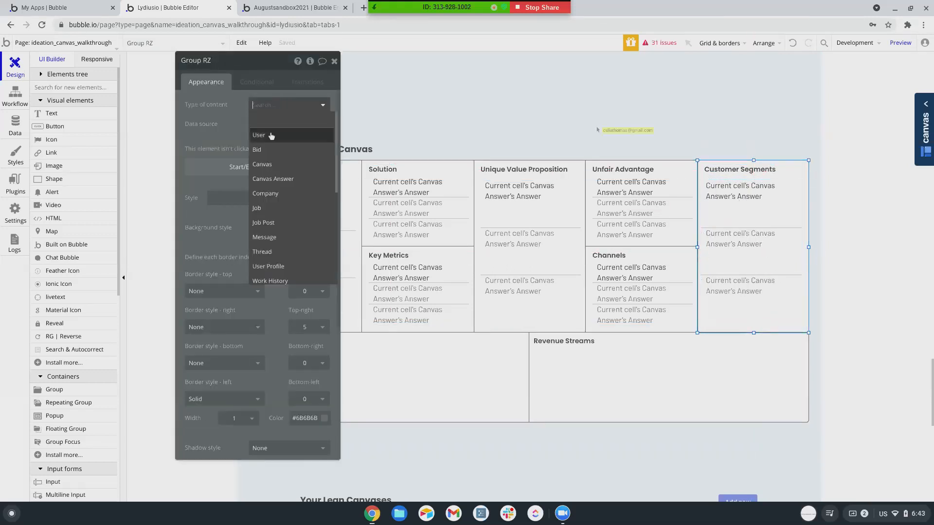
click(263, 165)
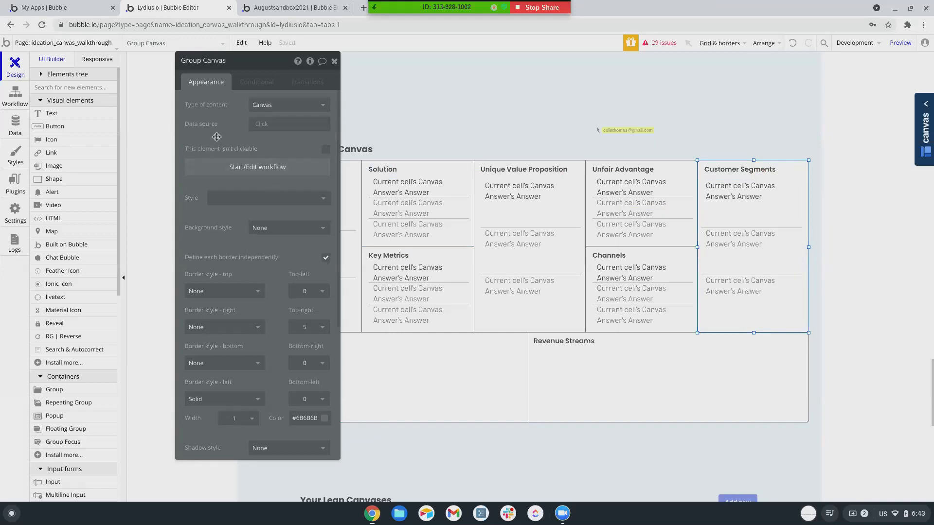
click(749, 253)
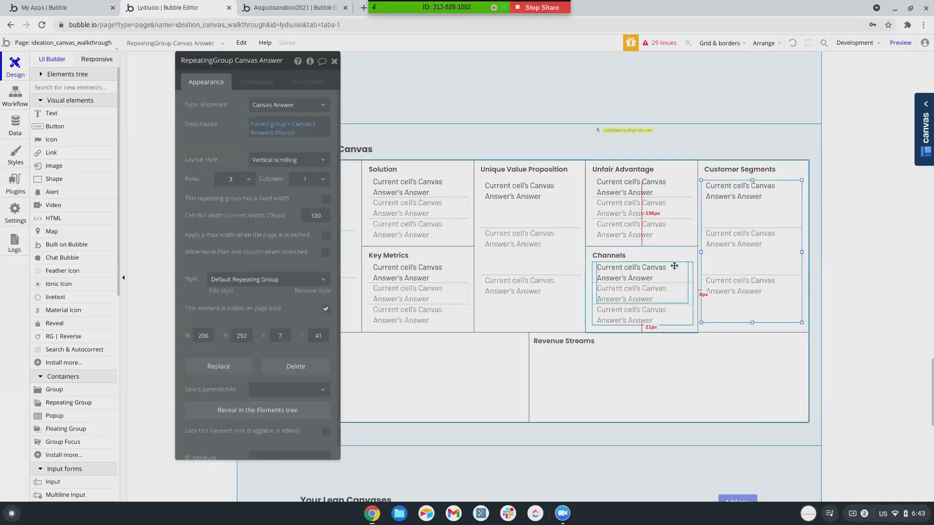
click(280, 136)
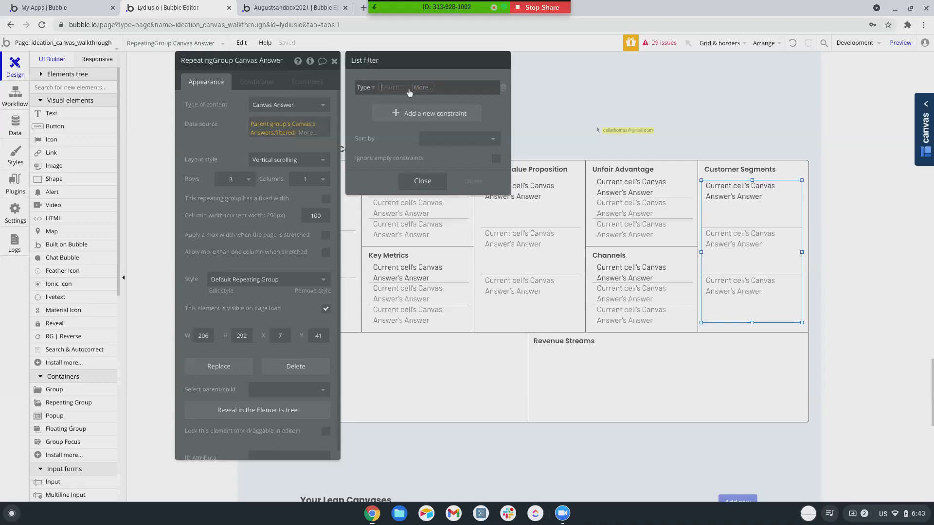
click(409, 92)
click(391, 126)
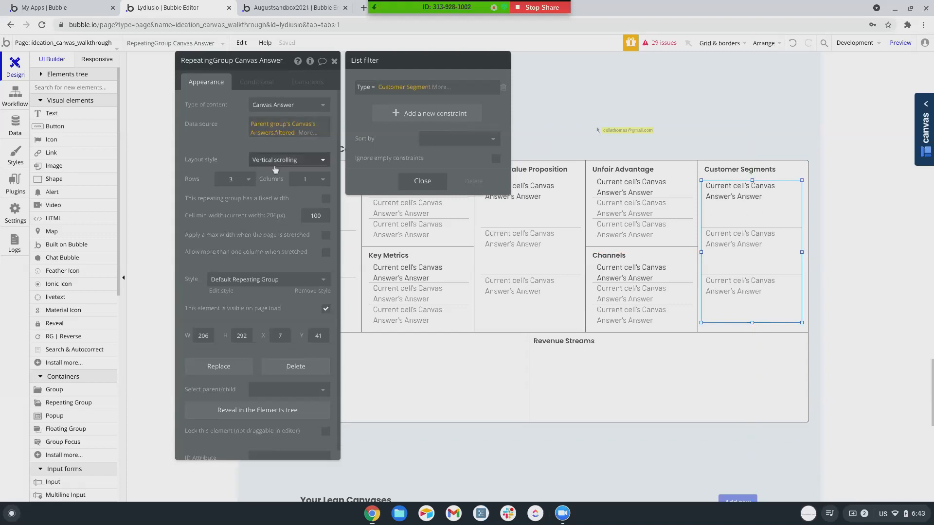
click(389, 396)
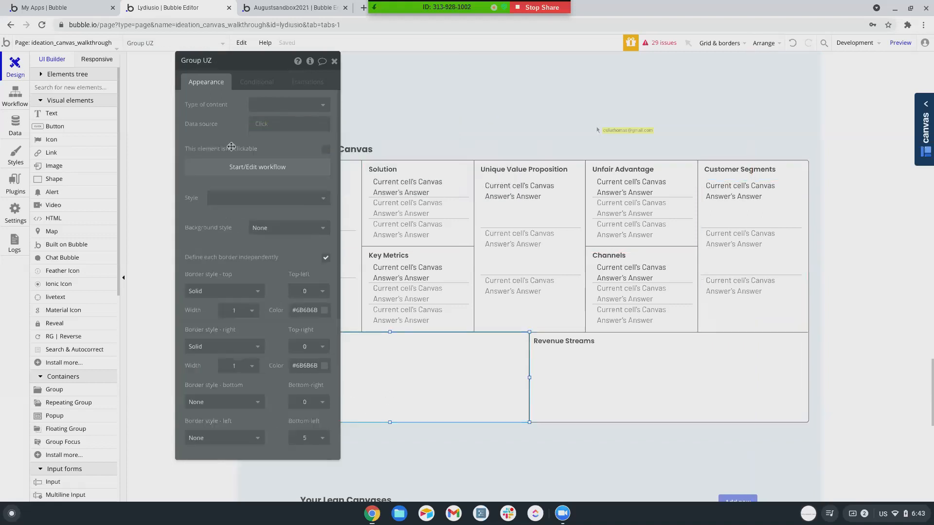
Try moving the Problem answers list into Cost Structure, then return it to the Problem cell.
drag(265, 65, 794, 52)
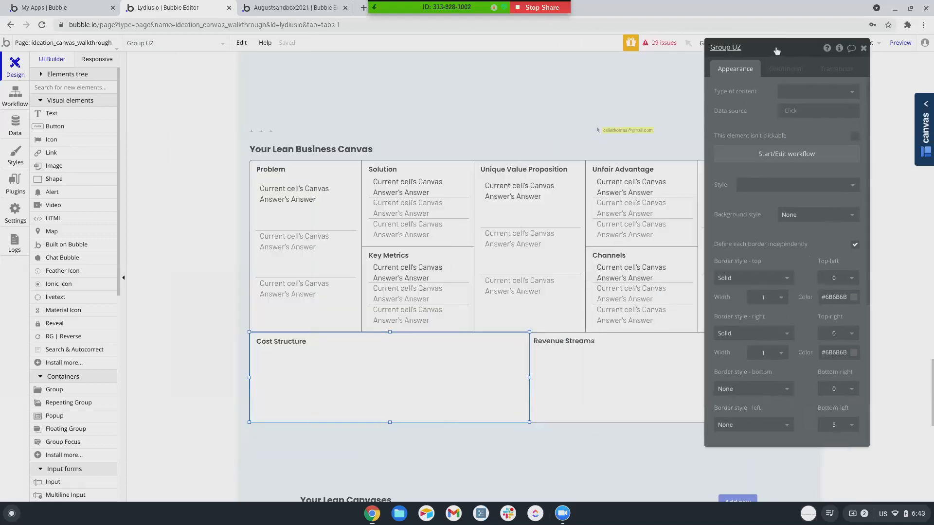
click(310, 263)
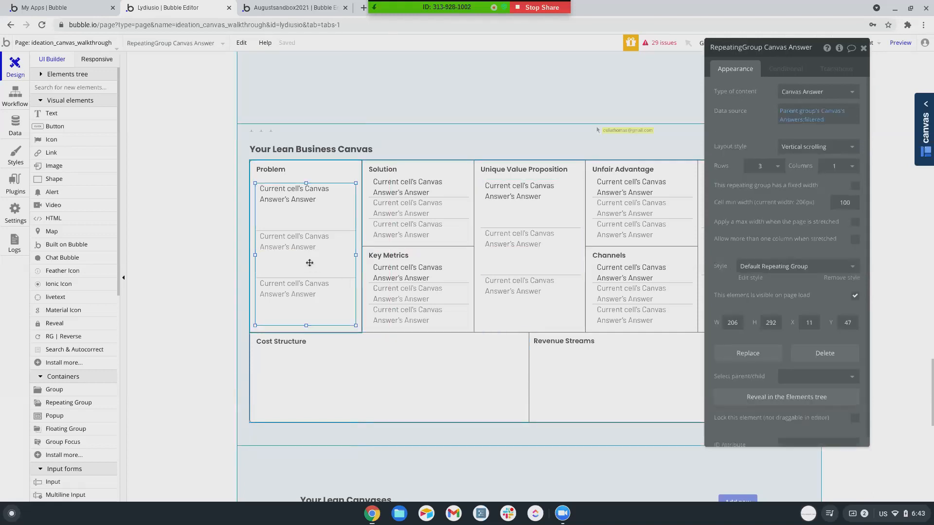
drag(310, 262, 348, 366)
click(347, 366)
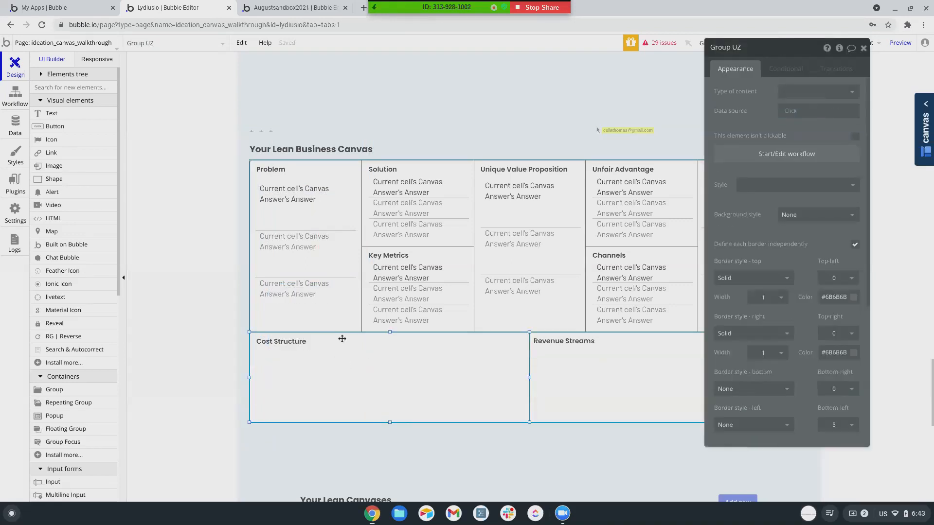
drag(343, 288, 348, 290)
right_click(348, 290)
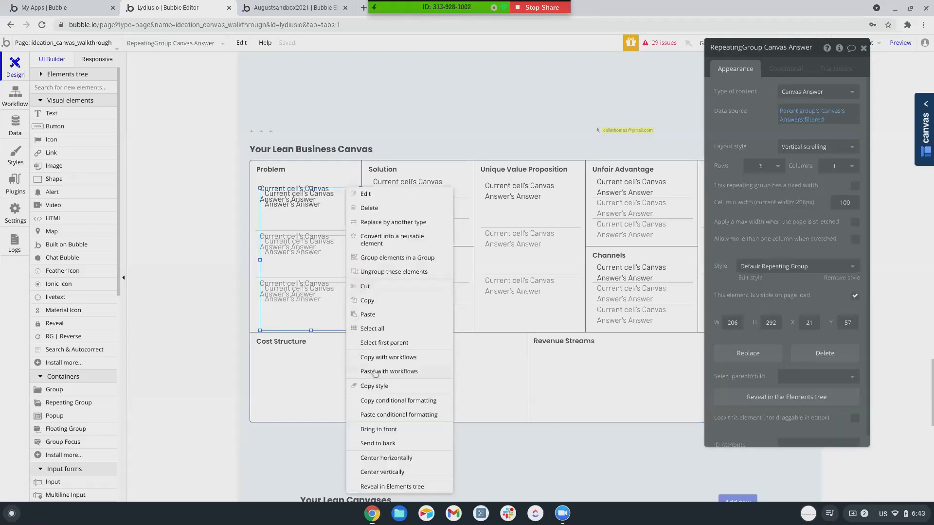
click(372, 429)
drag(333, 306, 369, 353)
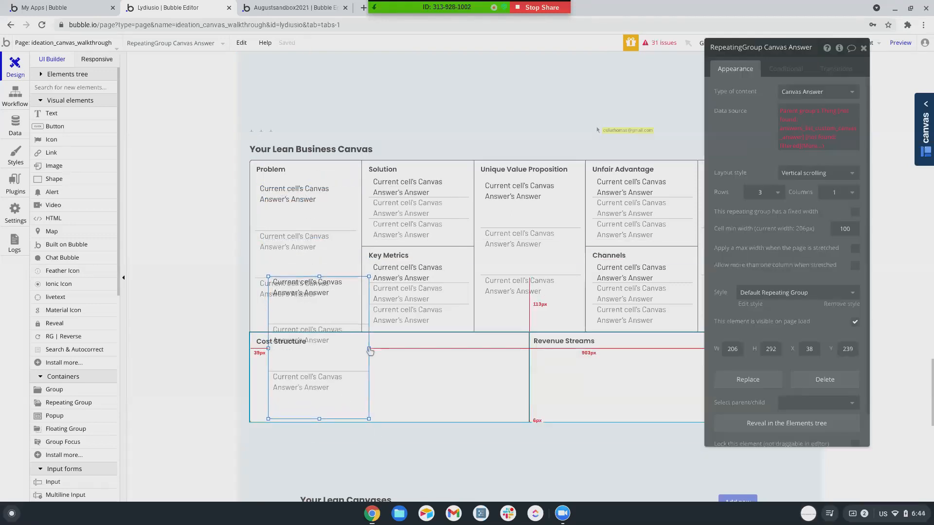
click(351, 355)
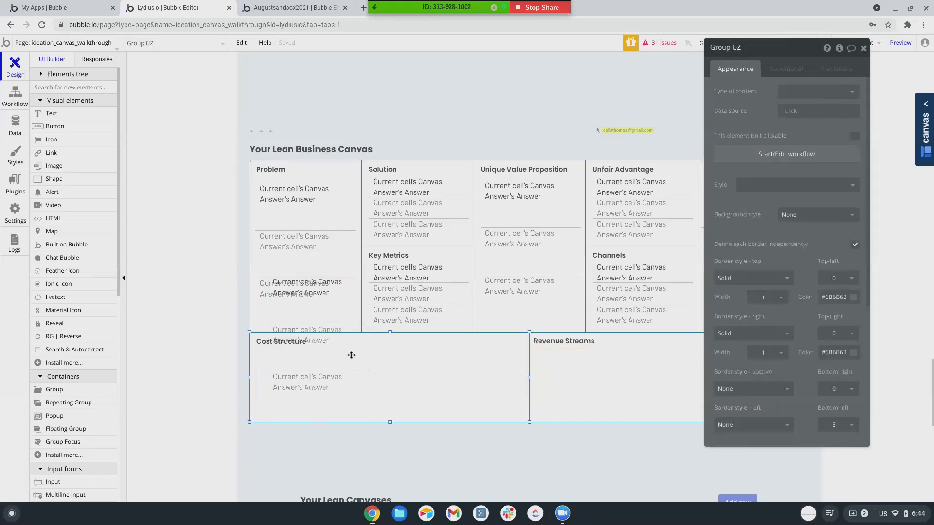
click(336, 329)
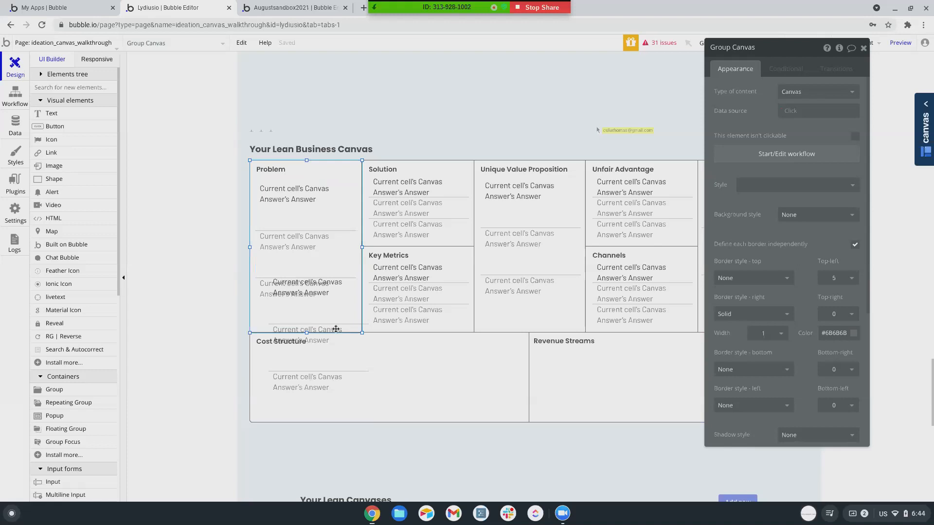
drag(305, 377, 355, 262)
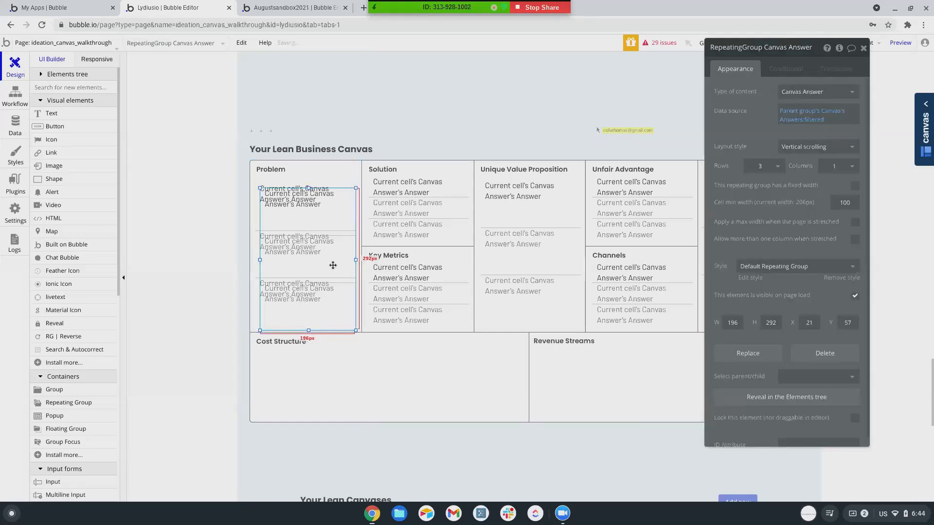
key(Escape)
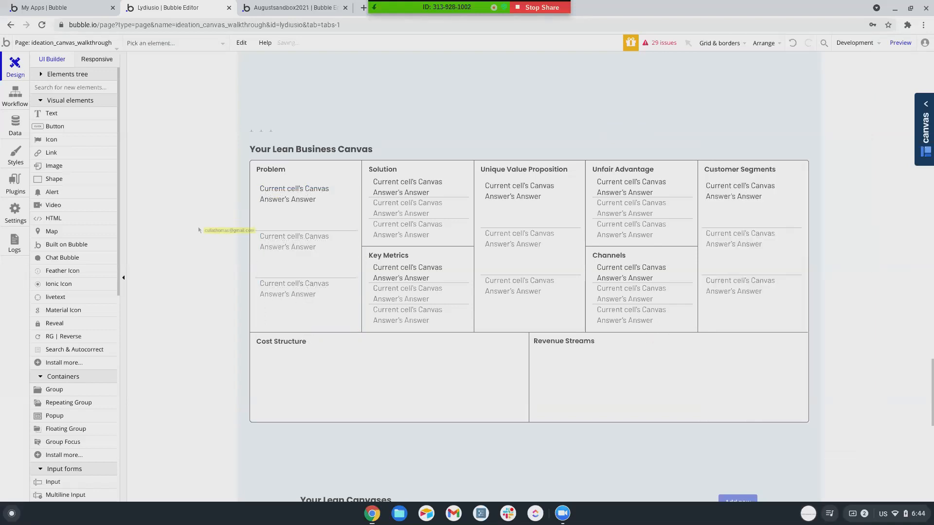
Paste a copy of the Problem answers list into Cost Structure, sized to 553 × 142 px.
click(320, 275)
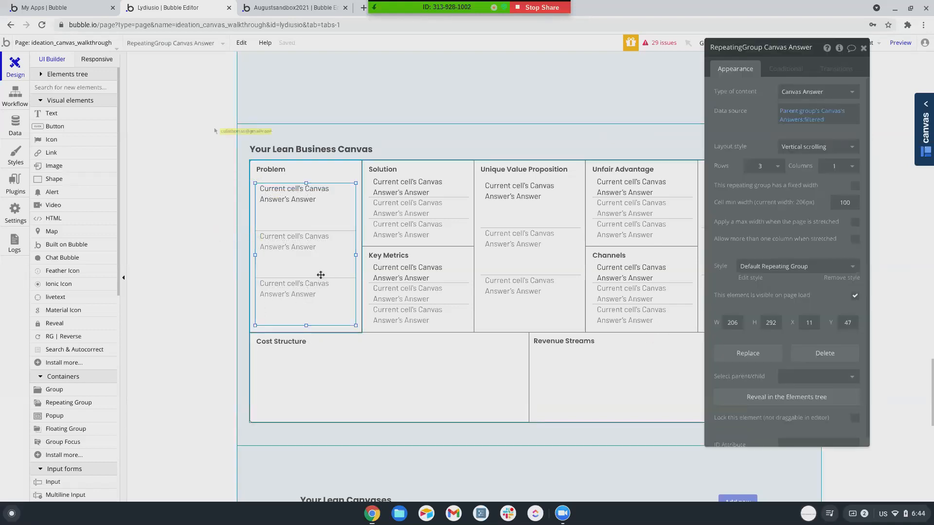
click(325, 380)
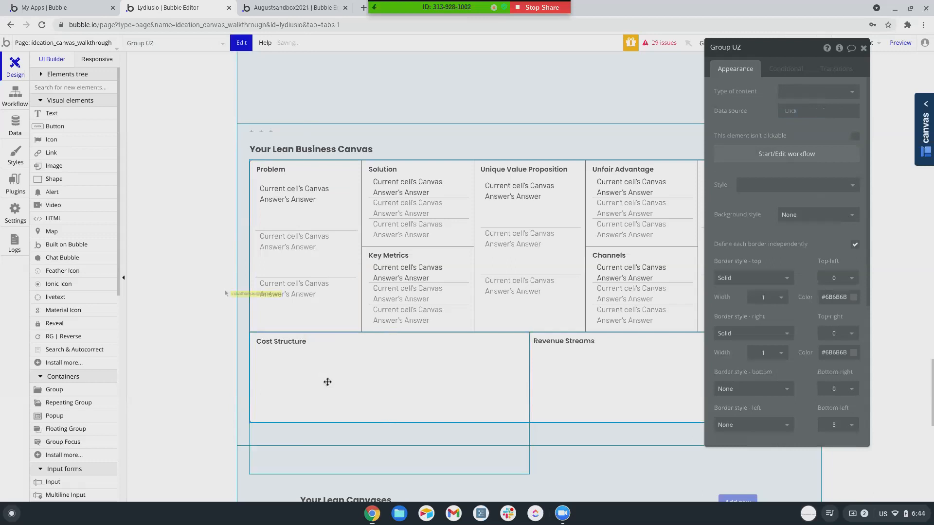
key(ctrl+v)
drag(350, 405, 519, 404)
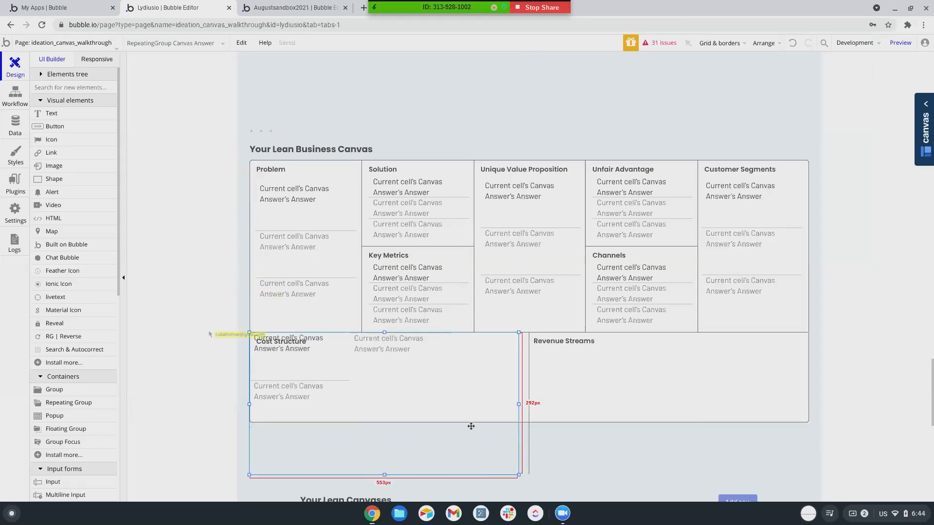
drag(397, 474, 385, 395)
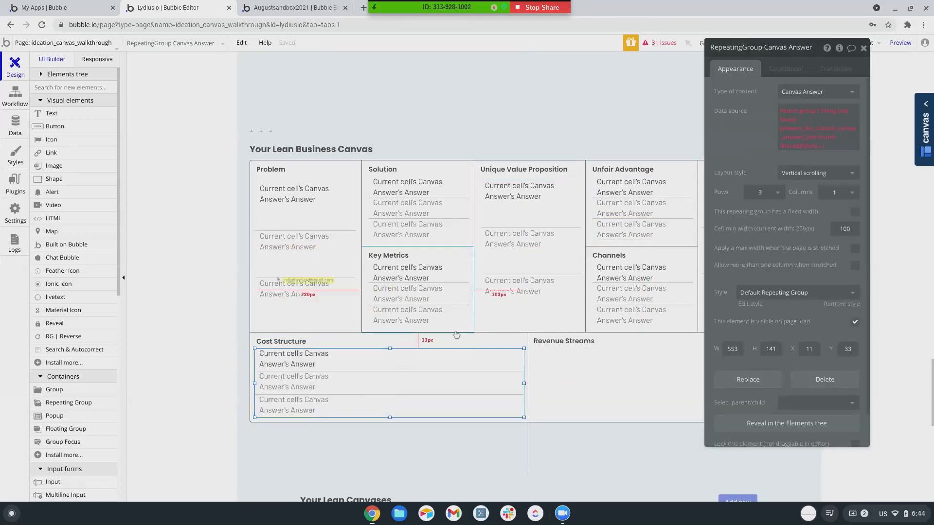
drag(521, 381, 520, 365)
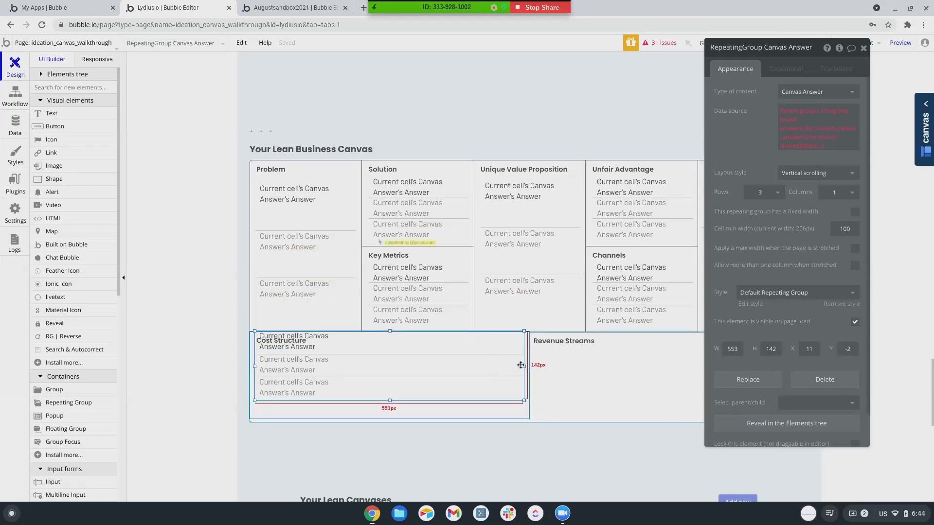
drag(398, 377, 402, 388)
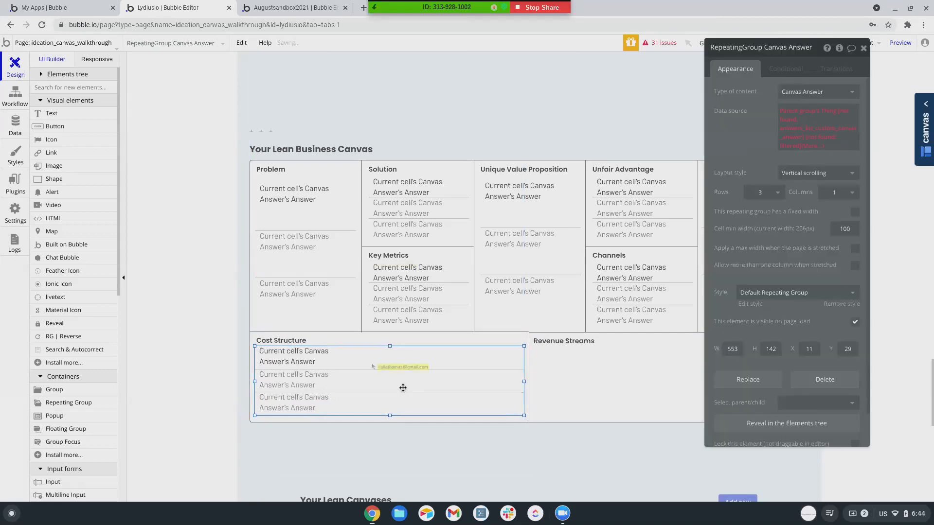
click(401, 341)
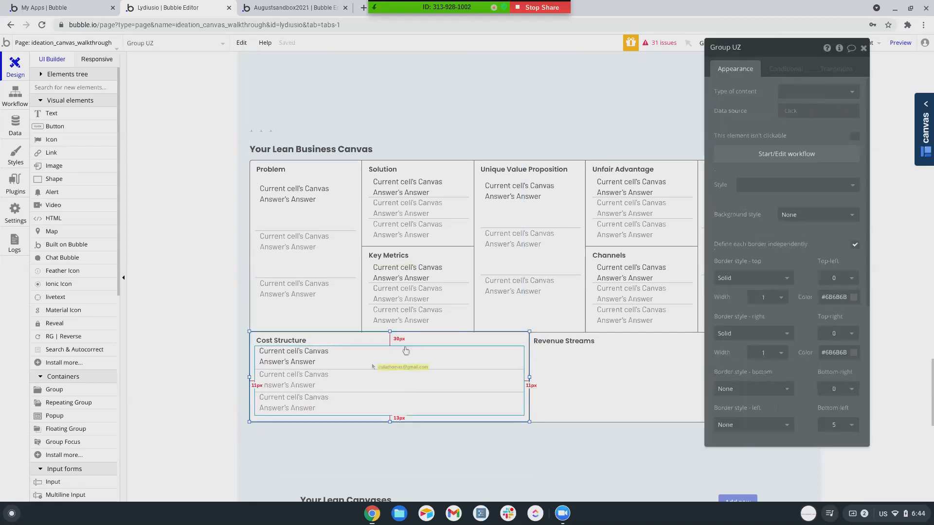
Set the Cost Structure group's (Group UZ) content type to Canvas.
click(406, 350)
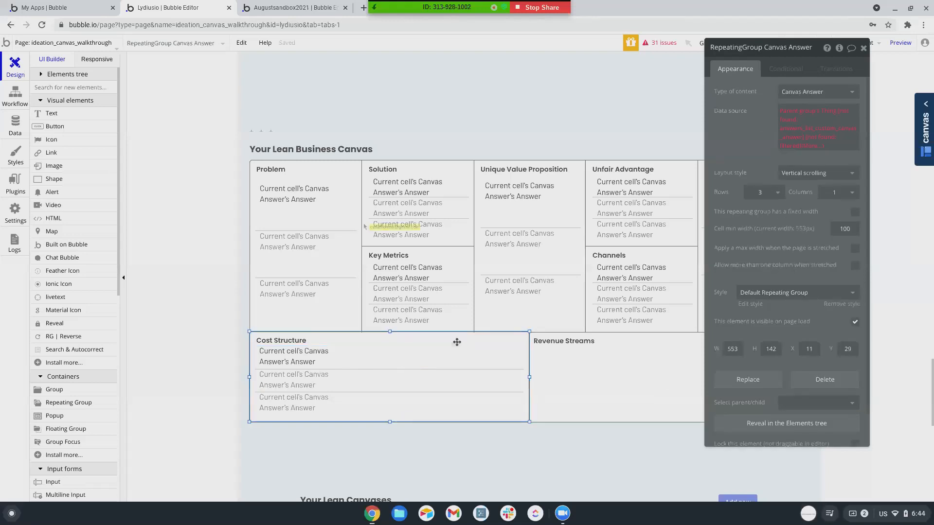
click(458, 340)
click(799, 92)
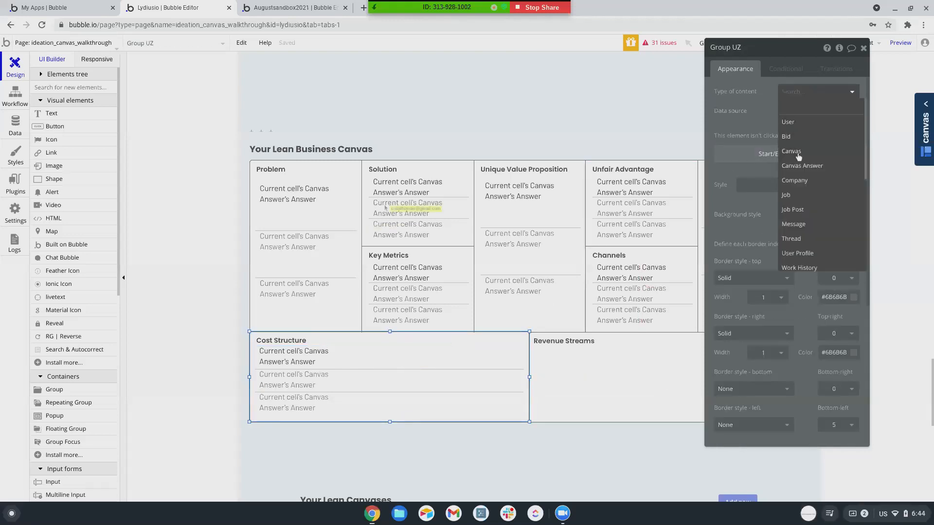
click(797, 152)
Filter the Cost Structure list to Type = Cost Structure and drag a copy into Revenue Streams.
click(476, 384)
click(807, 119)
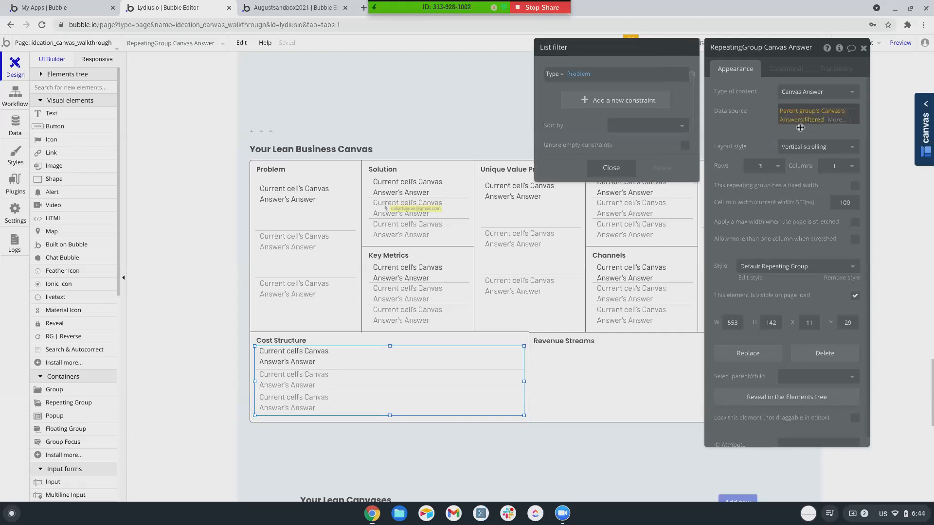
click(581, 75)
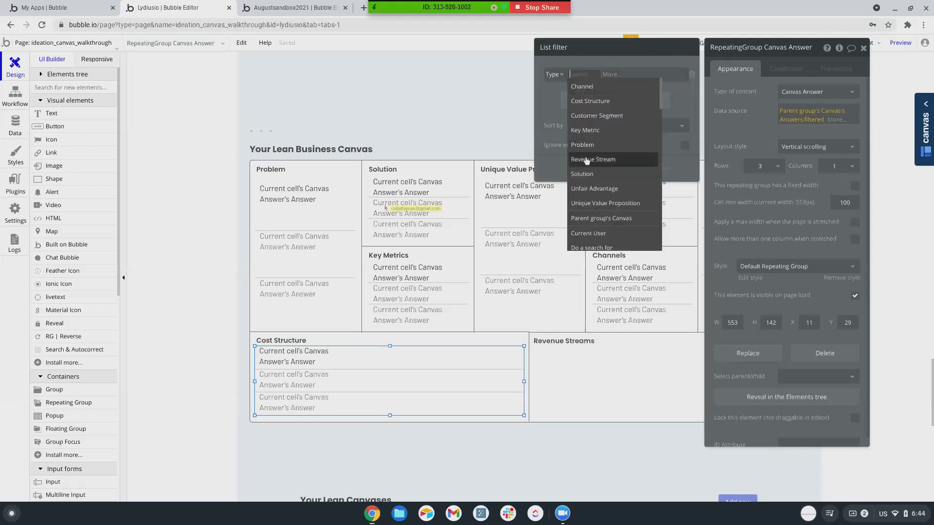
click(590, 100)
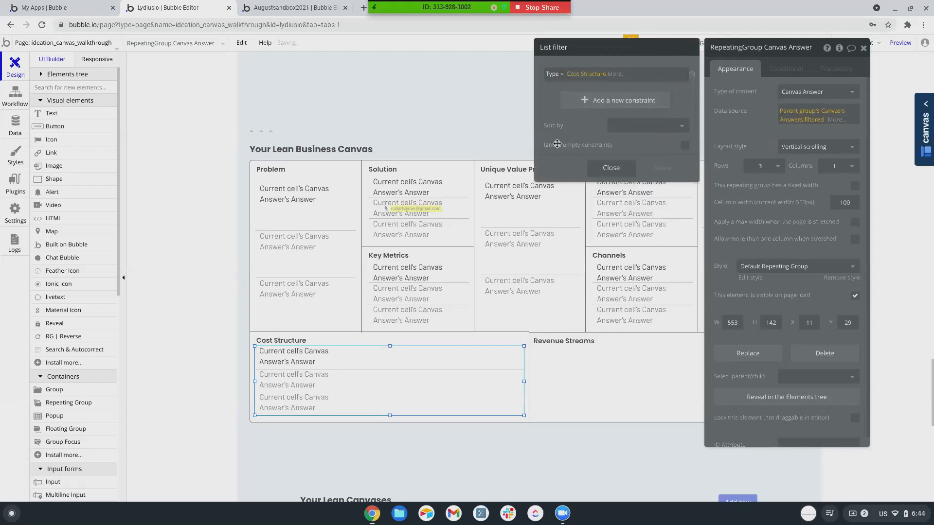
click(443, 376)
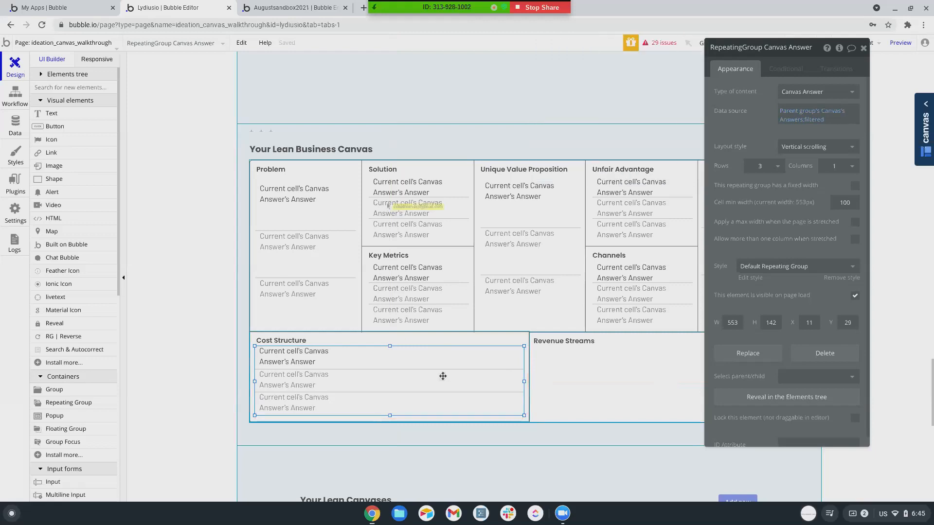
drag(442, 376, 700, 376)
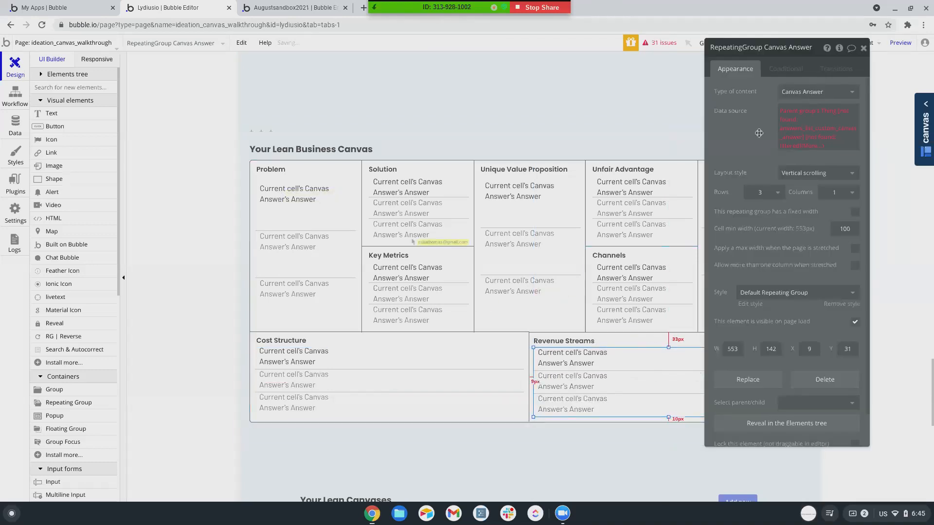
Set Group VZ's content type to Canvas and filter its answers list to Type = Revenue Stream.
click(624, 336)
click(817, 92)
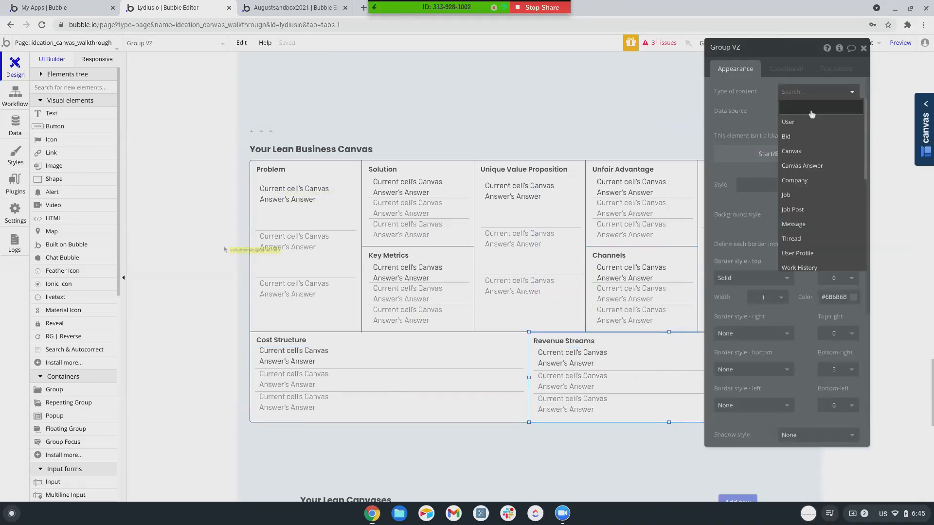
click(797, 153)
click(652, 382)
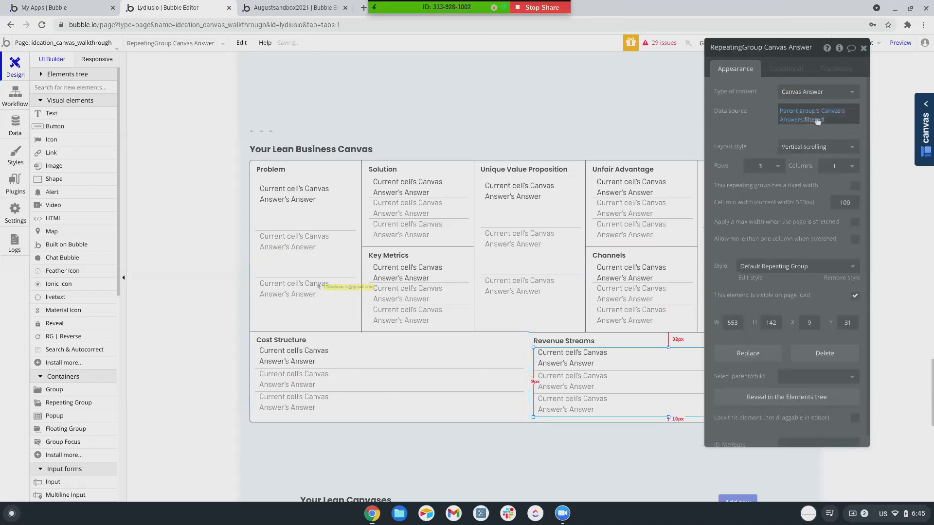
click(807, 119)
click(586, 73)
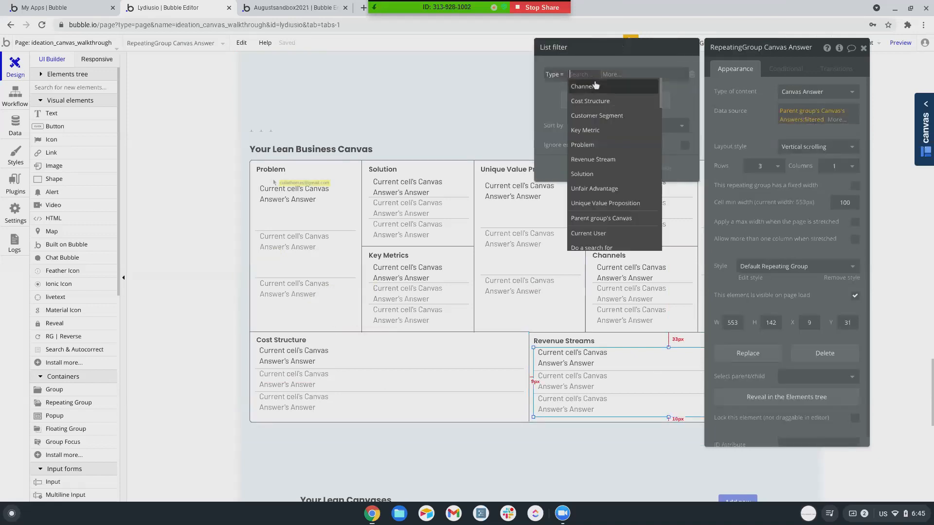
click(593, 159)
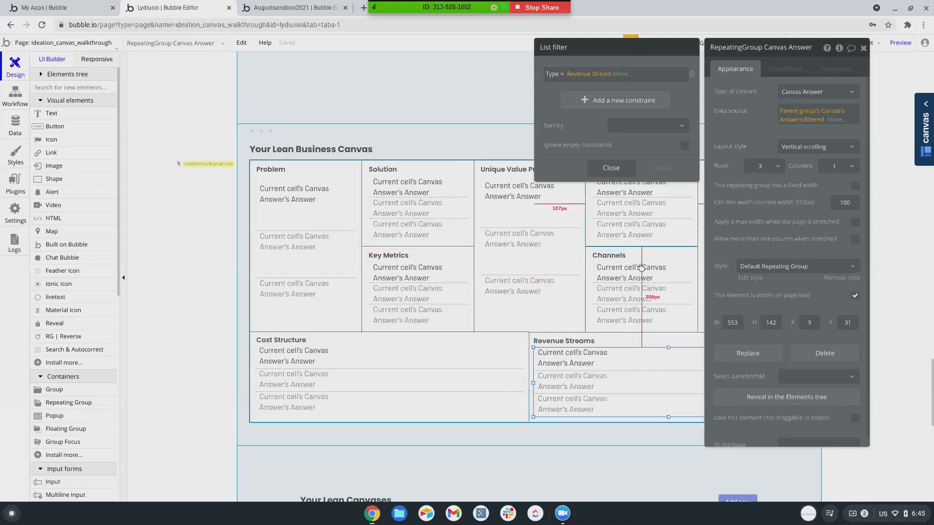
drag(818, 47, 163, 36)
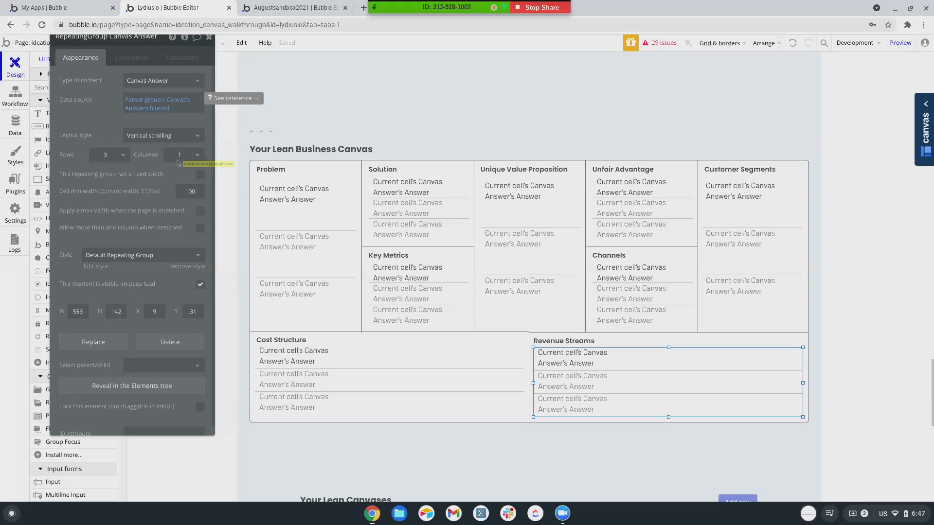
Load facebook.com in a new Chrome tab by typing 'fa' in the address bar.
click(364, 9)
click(355, 25)
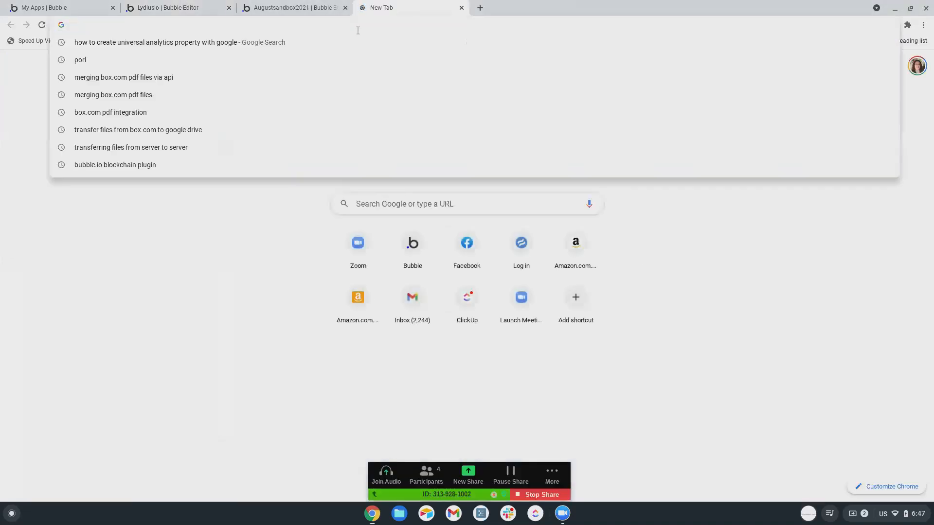
text(fa)
key(Return)
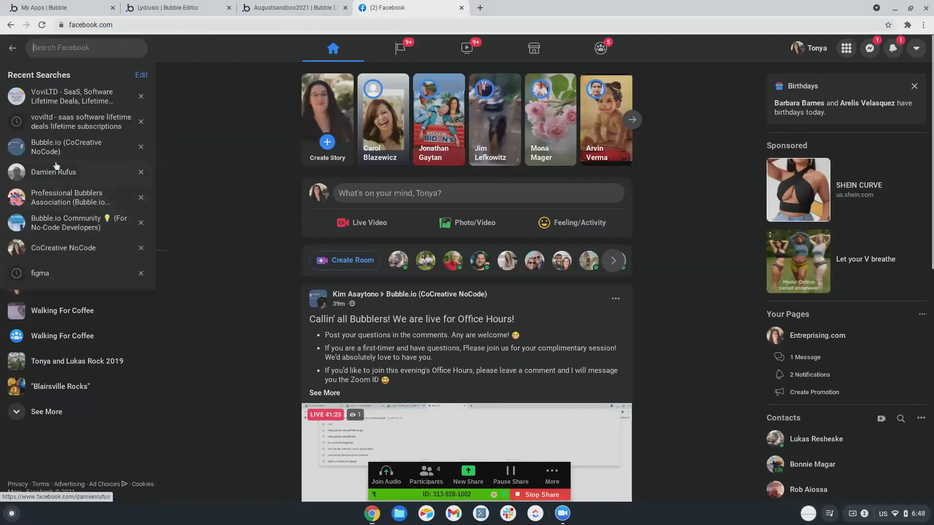
In the Bubble.io Community group, remove the Lima post citing 'Read all the Rules!' and 'Gigs/Jobs'.
click(44, 222)
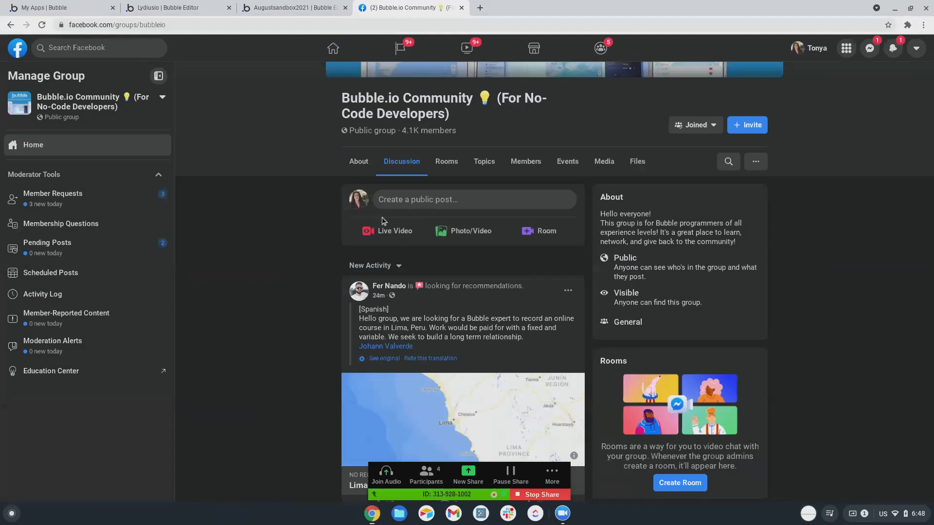
scroll(382, 221, down, 3)
scroll(385, 205, down, 1)
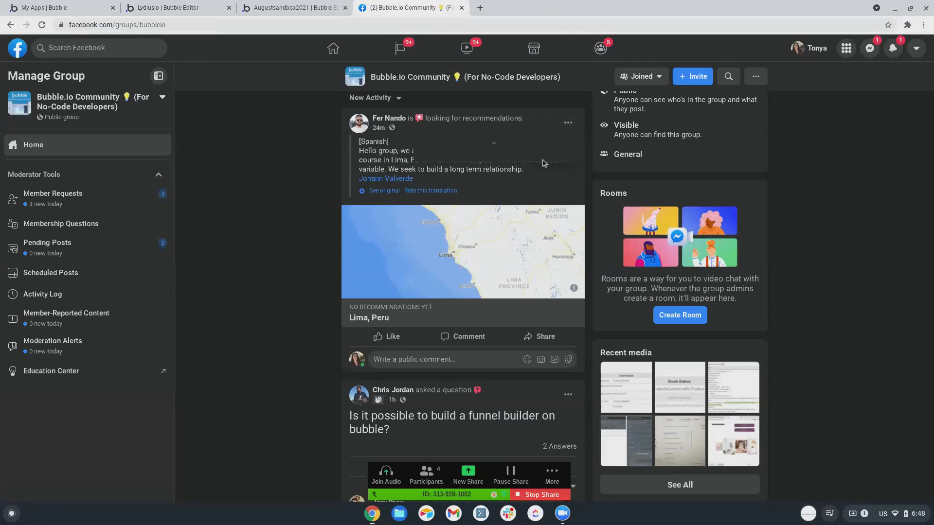
click(568, 123)
click(469, 237)
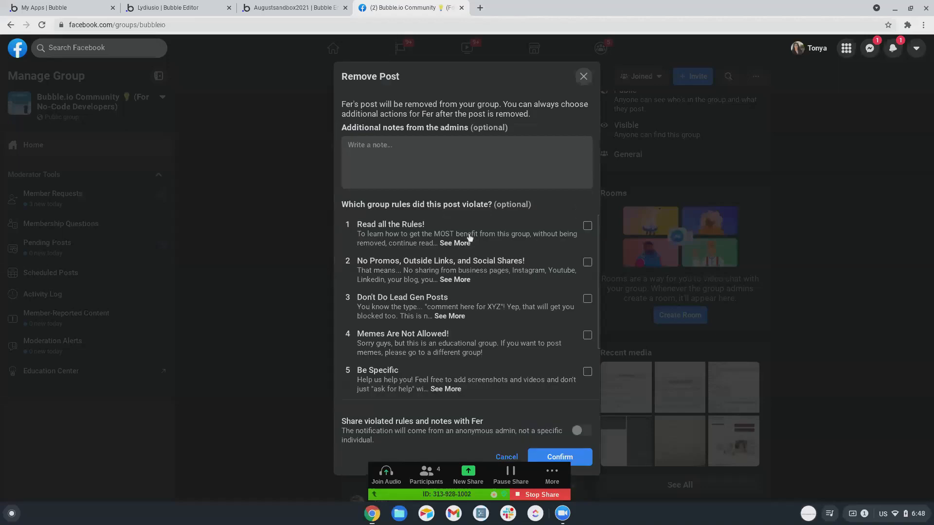
click(587, 226)
scroll(559, 261, down, 2)
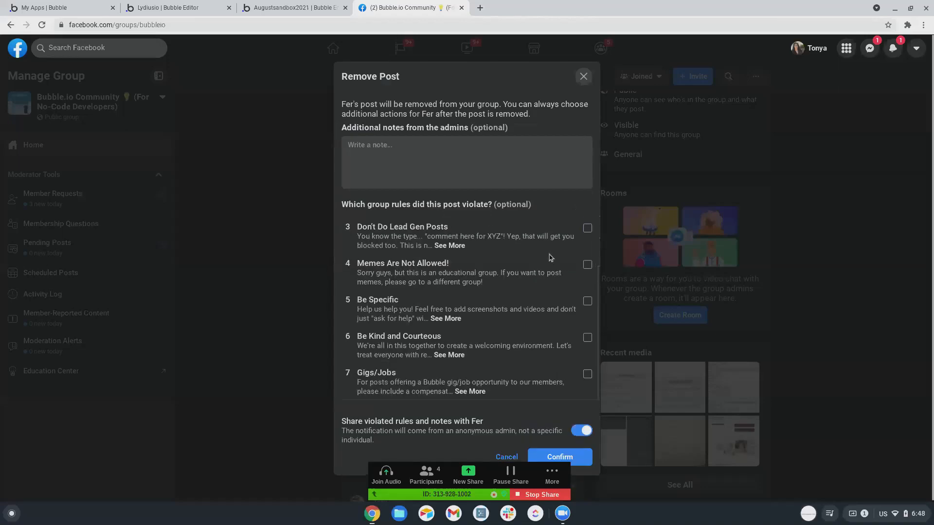
click(587, 373)
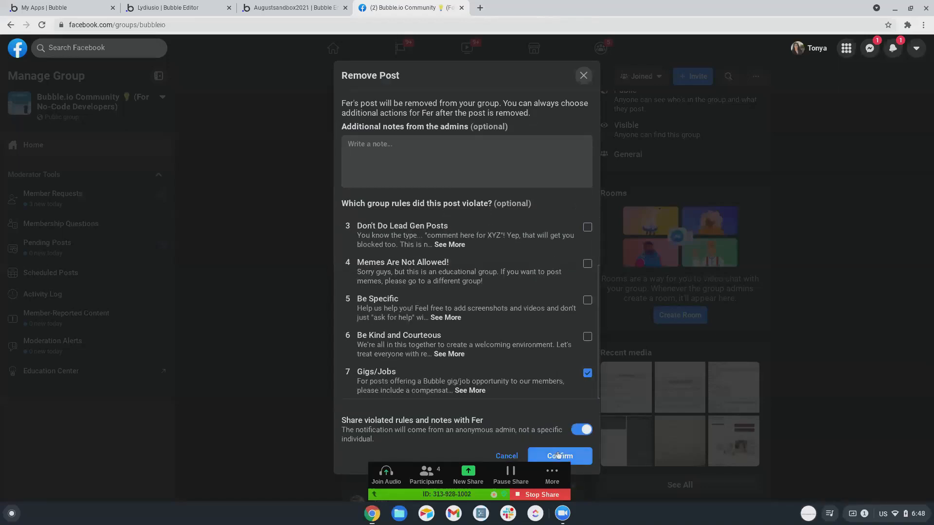
click(559, 456)
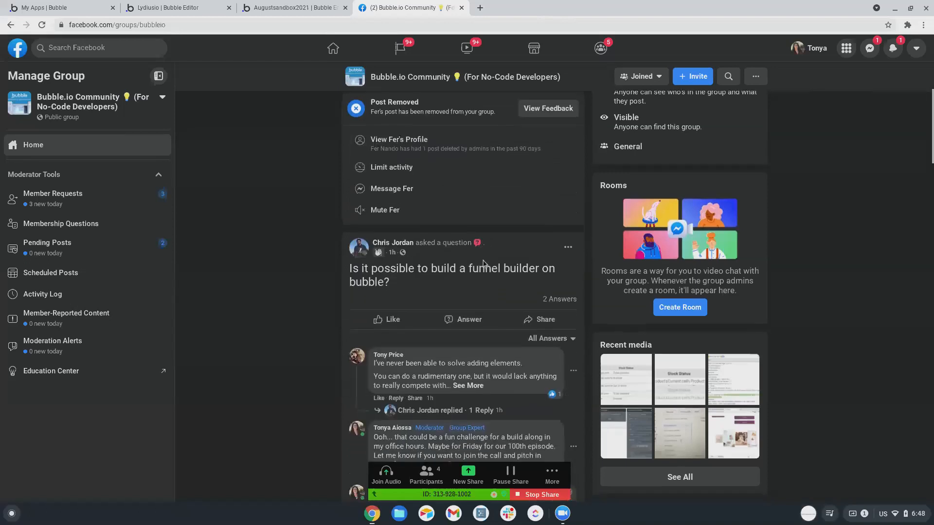
scroll(462, 272, down, 3)
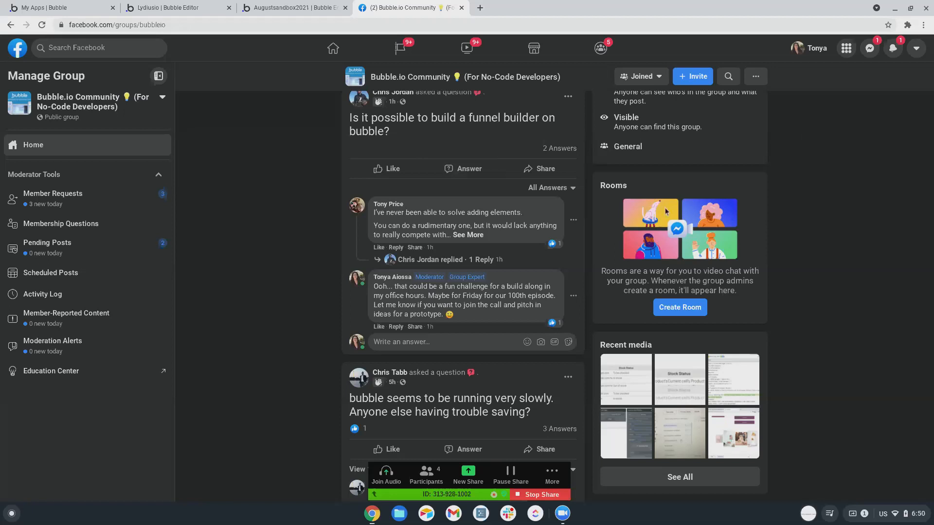
Back in Bubble, select the first answer text in the Problem repeating group.
click(146, 8)
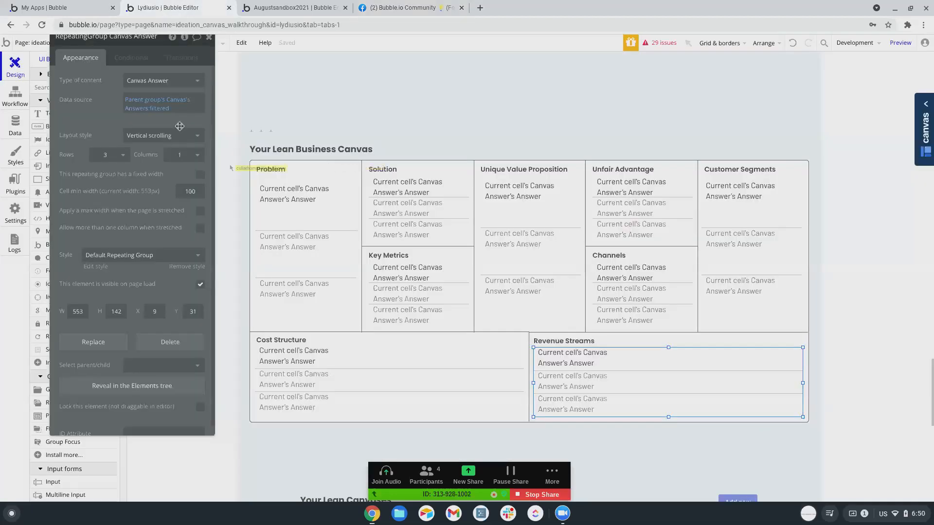
click(302, 253)
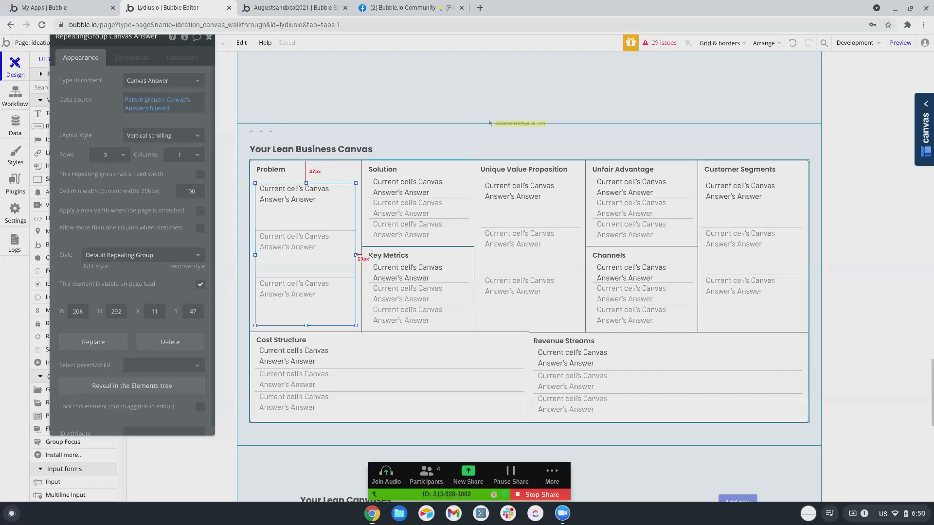
click(290, 199)
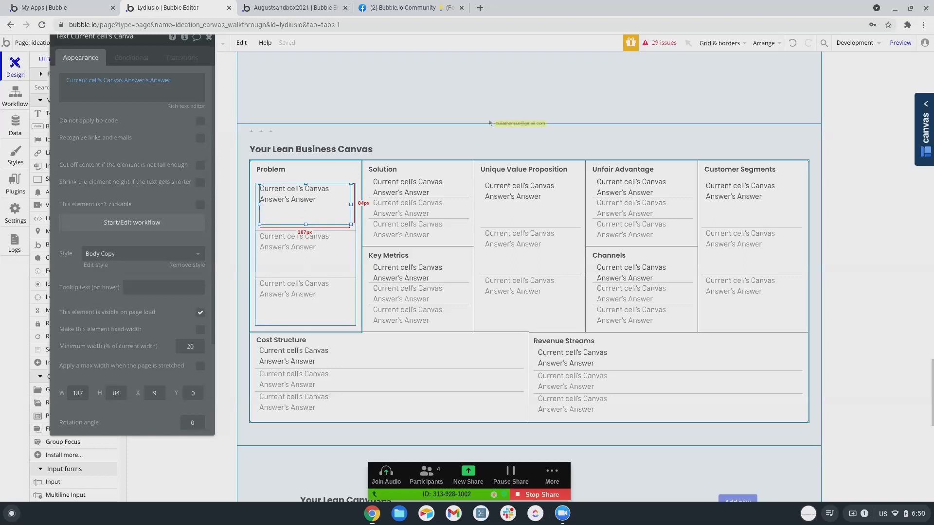
drag(152, 41, 838, 87)
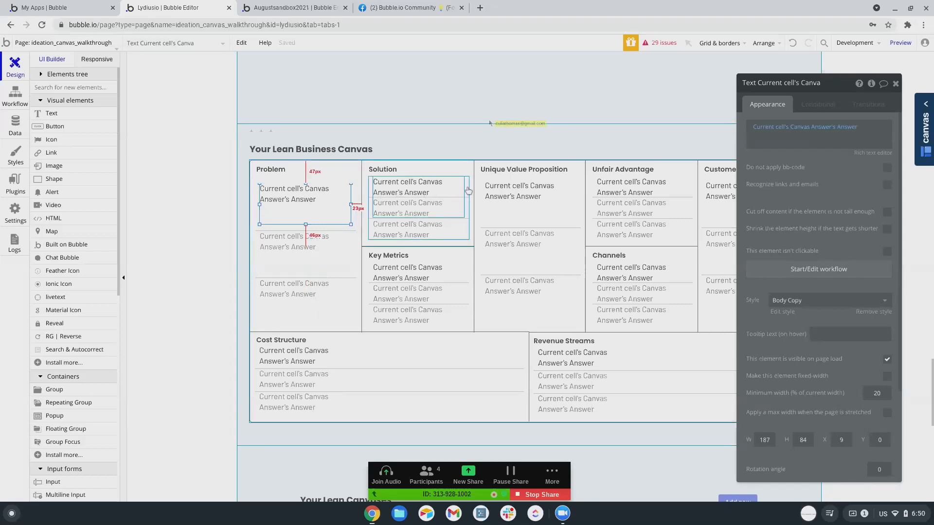
Adjust the Solution column's answer text, undoing the stray moves, then reselect the Problem text.
click(408, 192)
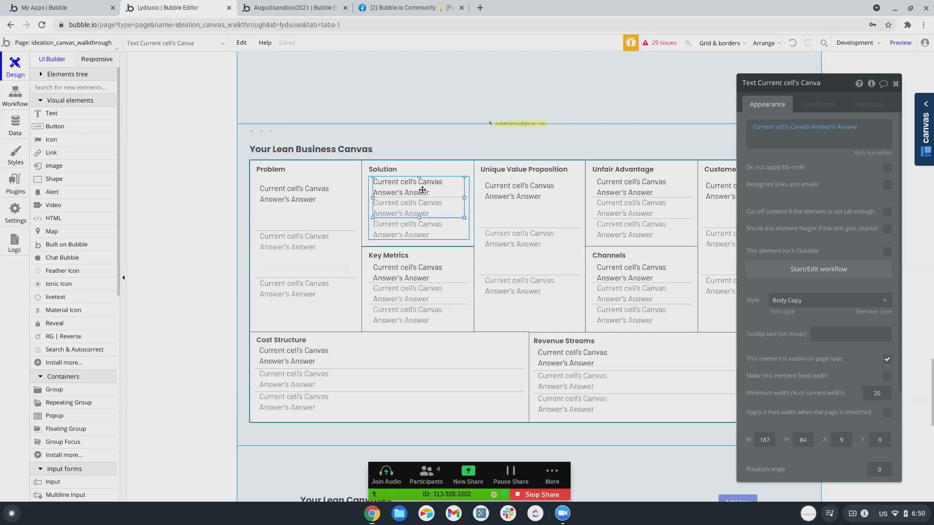
drag(418, 178, 417, 183)
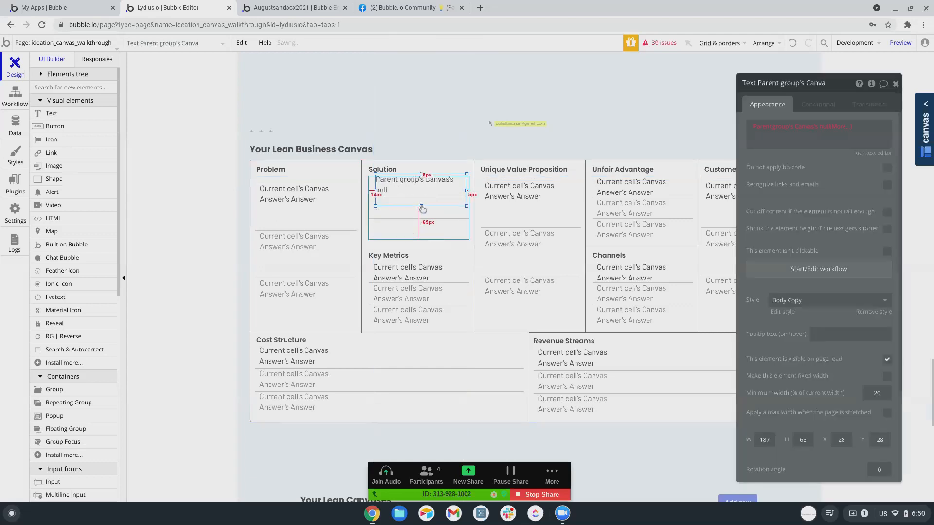
mouse_move(422, 195)
mouse_down()
mouse_move(442, 177)
mouse_move(417, 205)
mouse_move(423, 191)
mouse_up()
click(411, 193)
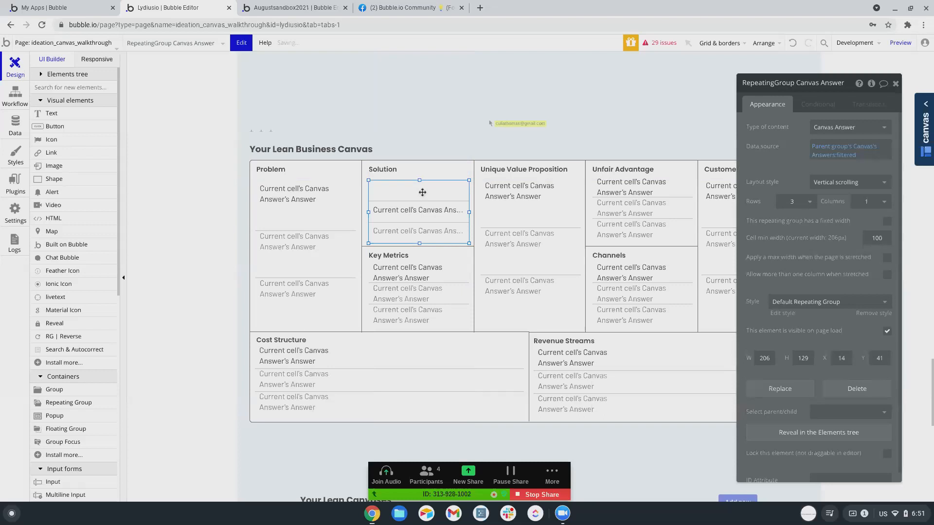
key(ctrl+z)
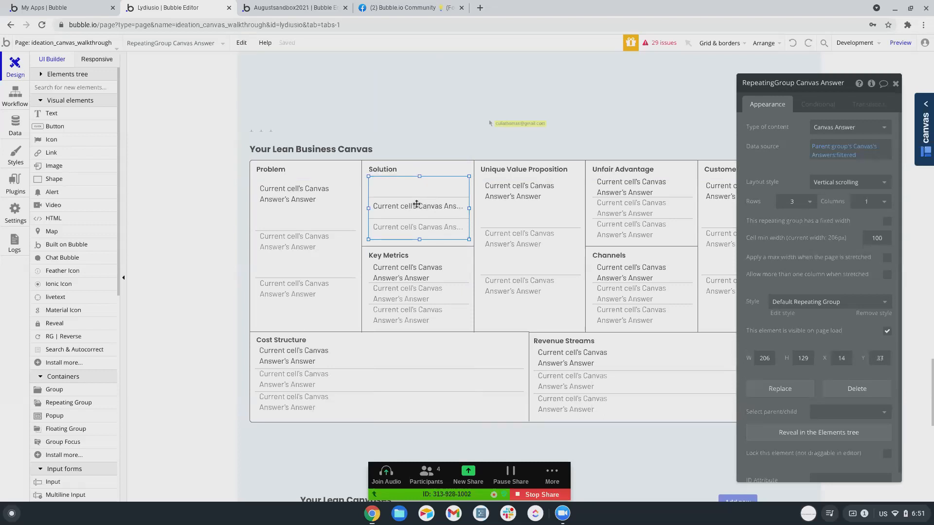
key(ctrl+z)
click(410, 201)
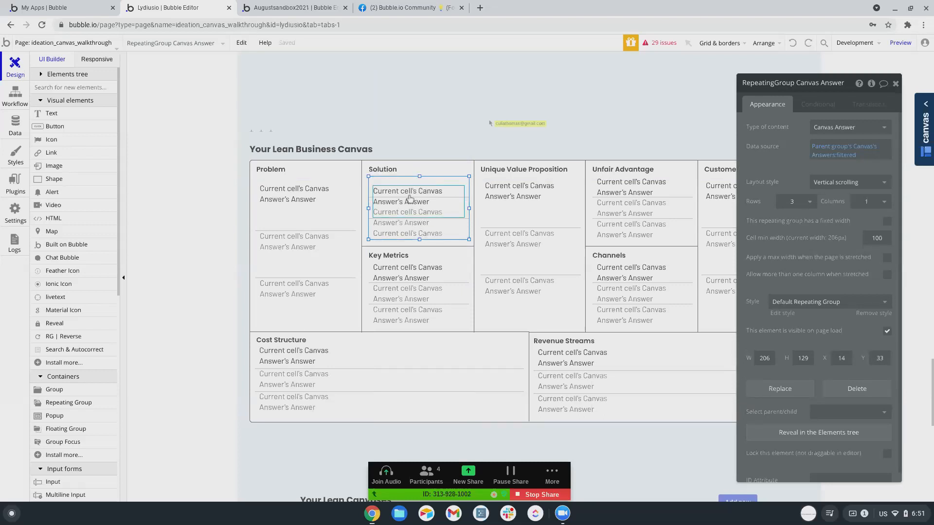
drag(407, 188, 407, 186)
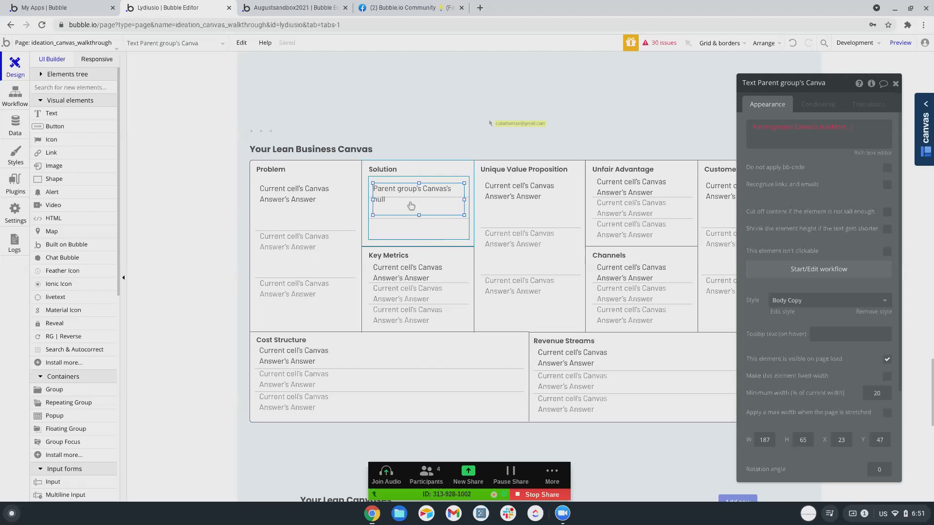
key(ctrl+z)
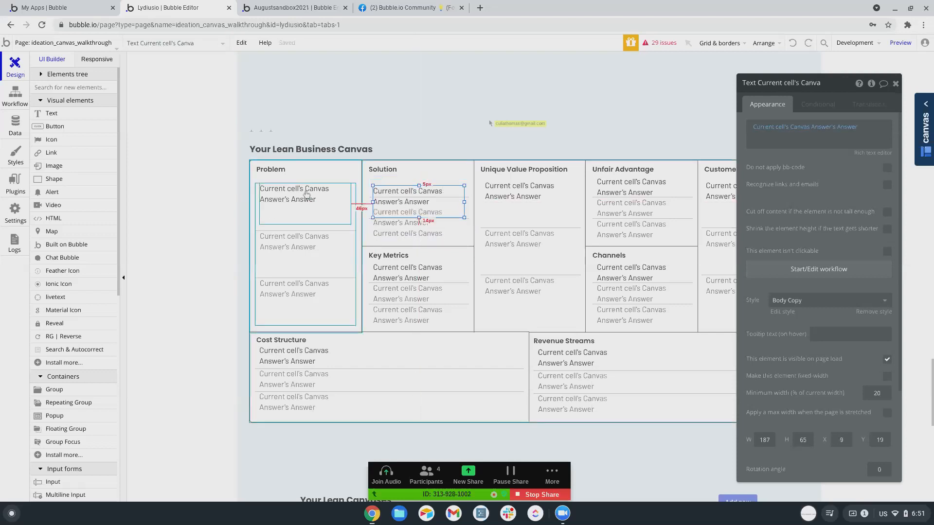
click(298, 197)
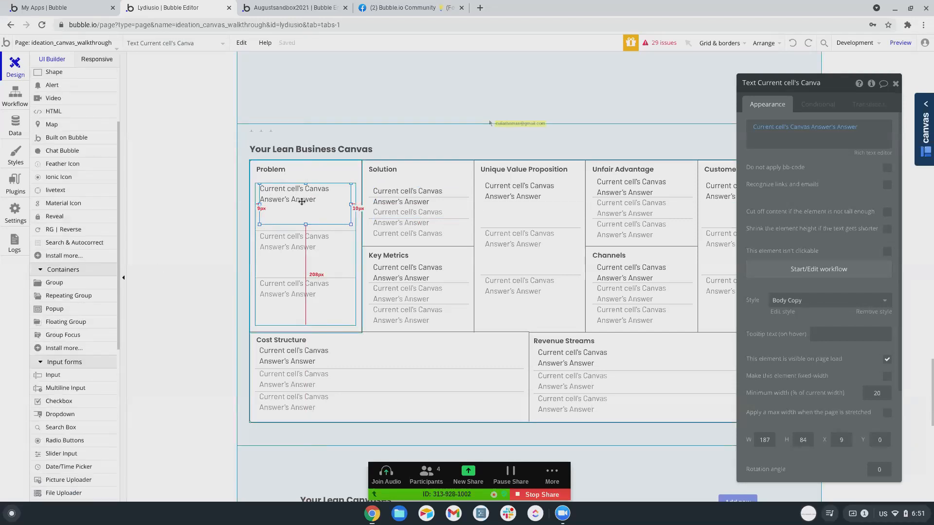
Delete the answer text from the Problem cell.
click(231, 226)
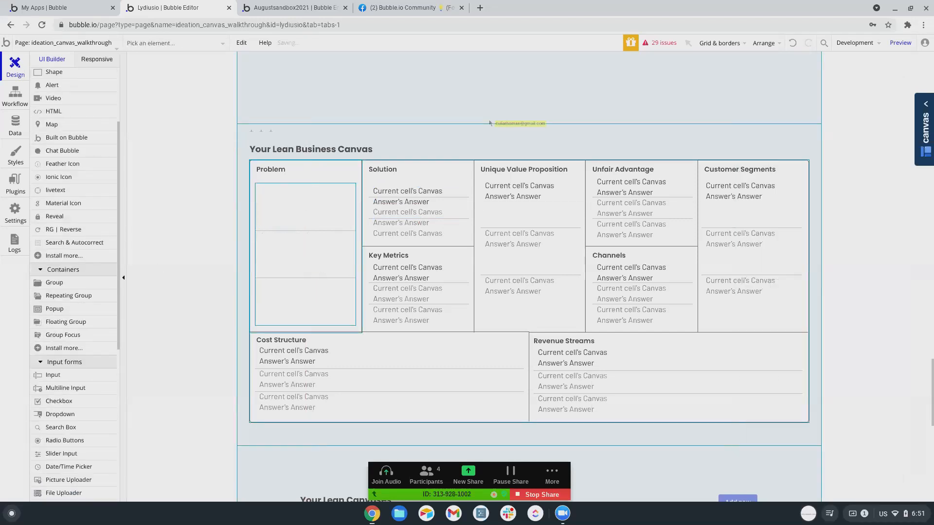
scroll(69, 210, up, 1)
scroll(69, 214, up, 3)
scroll(68, 223, down, 5)
scroll(68, 227, down, 3)
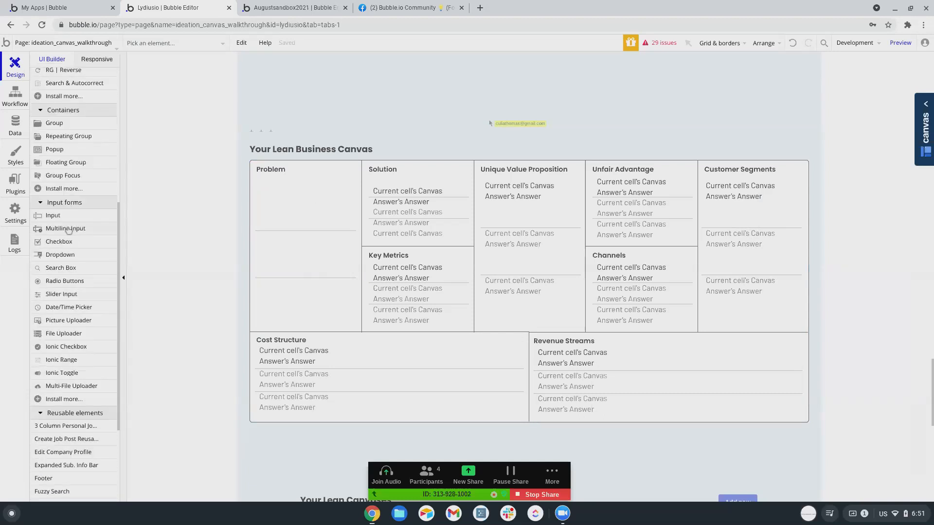
scroll(68, 219, up, 6)
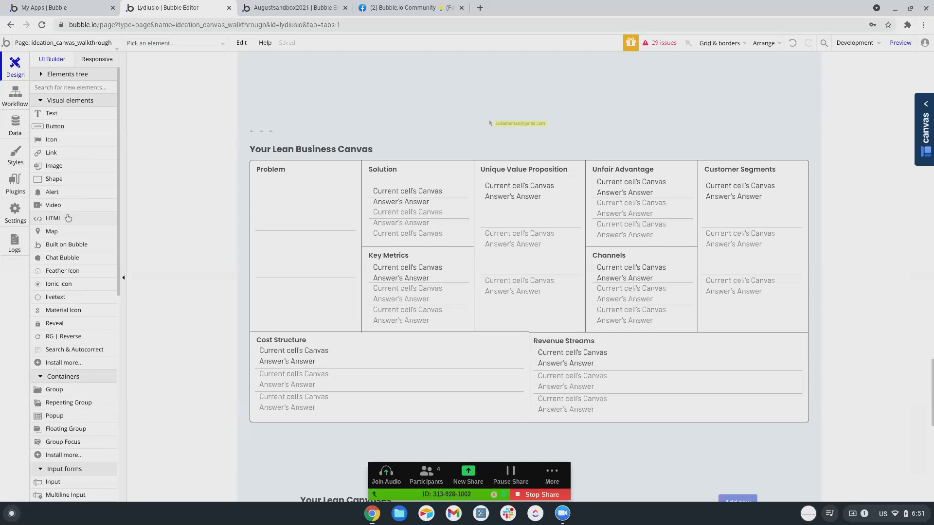
right_click(302, 189)
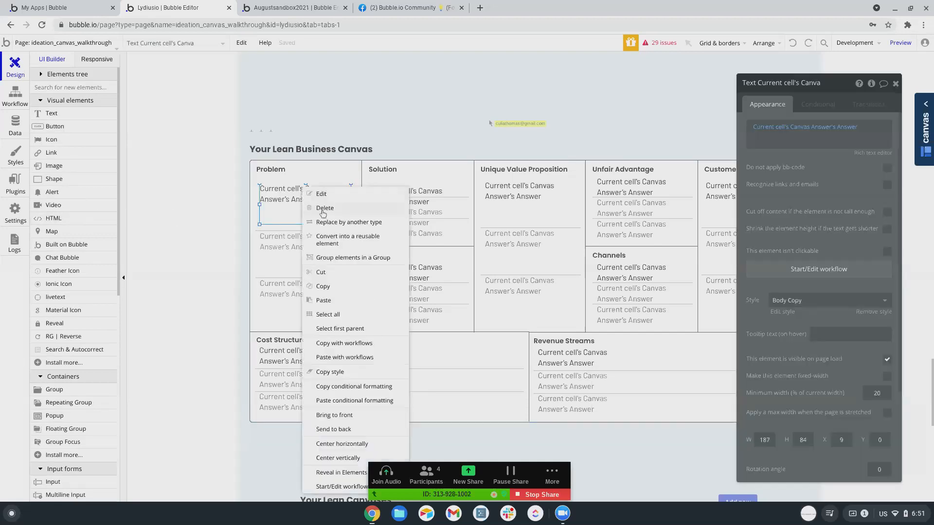
click(325, 222)
click(462, 152)
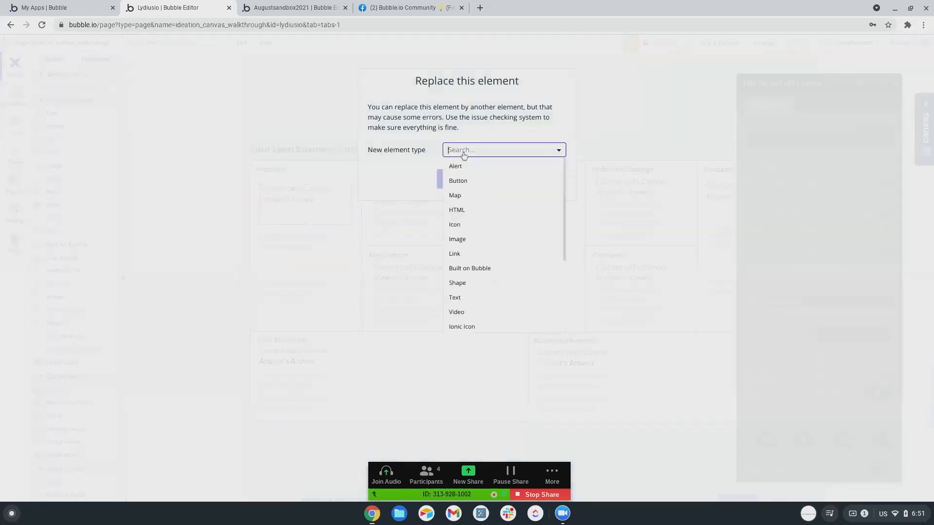
scroll(464, 205, down, 5)
scroll(469, 207, up, 5)
scroll(470, 208, up, 1)
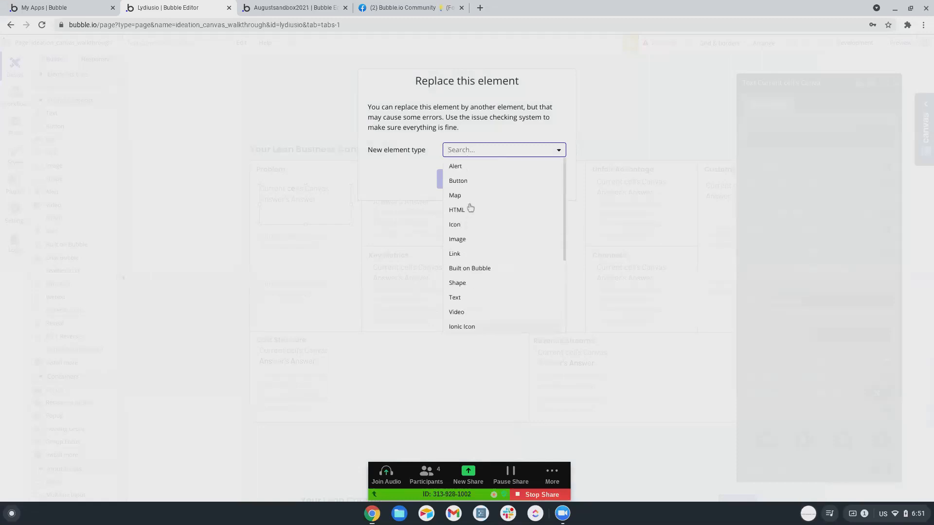
click(548, 55)
click(548, 55)
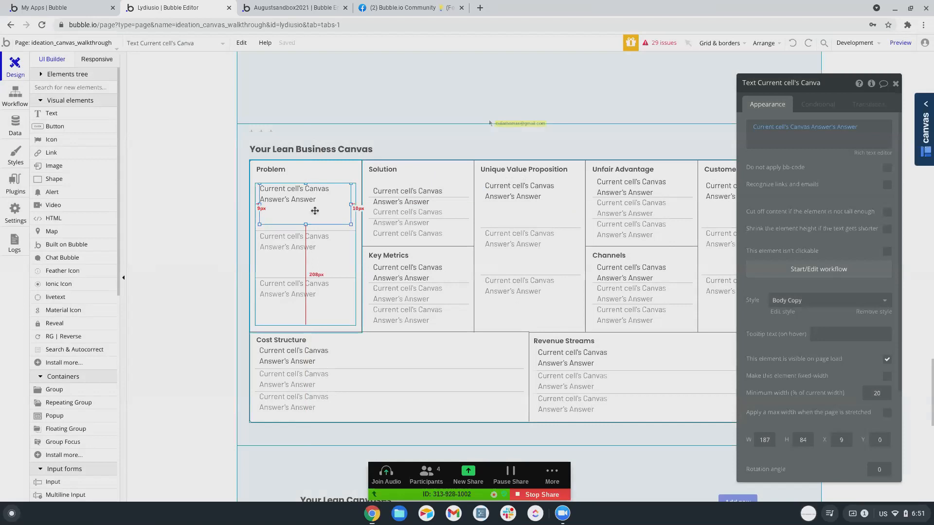
key(Delete)
Draw a new text Input inside the Problem cell.
scroll(76, 345, down, 3)
scroll(75, 345, down, 2)
click(53, 235)
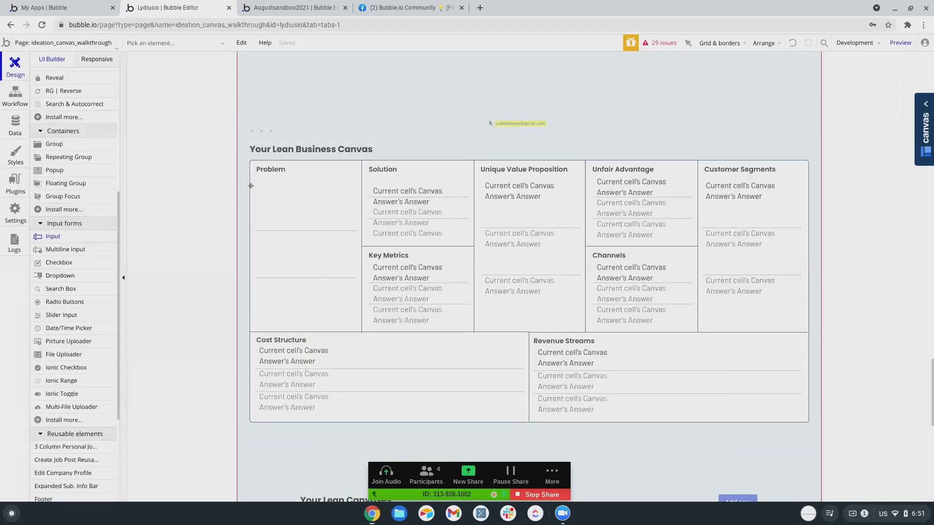
drag(263, 188, 353, 227)
Set the input's initial content to Current cell's Canvas Answer's Answer, auto-binding to Answer.
triple_click(839, 126)
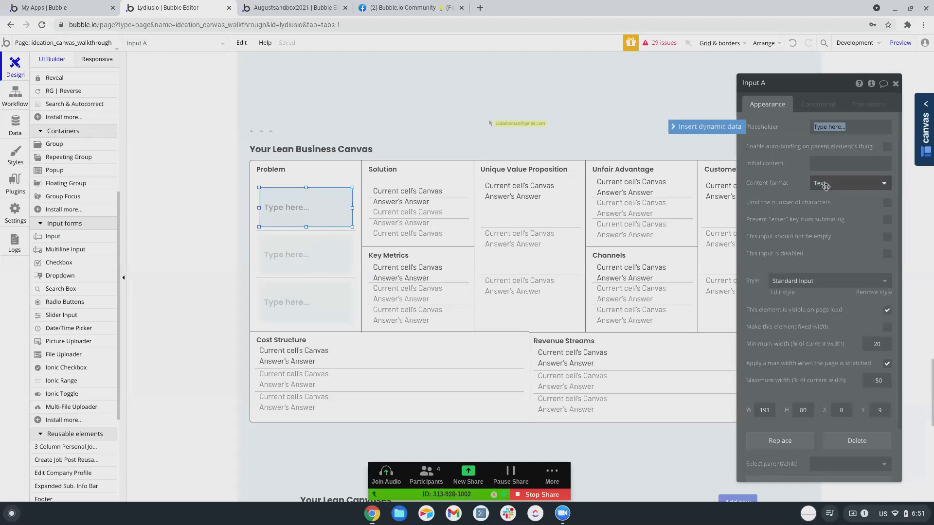
click(832, 163)
click(724, 165)
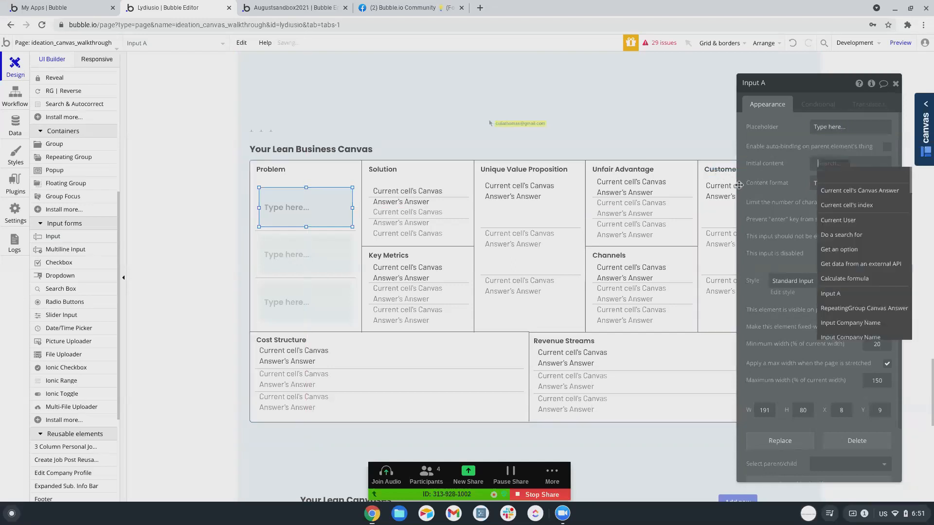
click(837, 192)
click(849, 184)
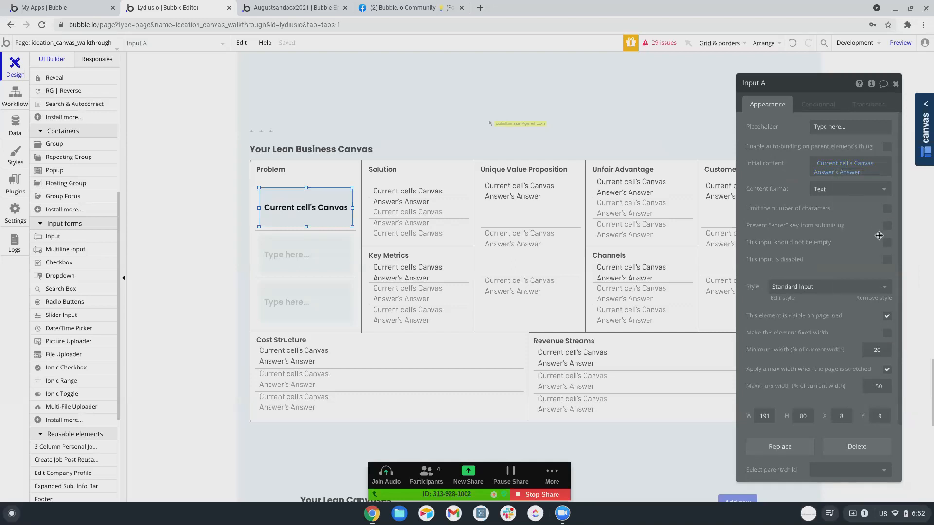
click(886, 146)
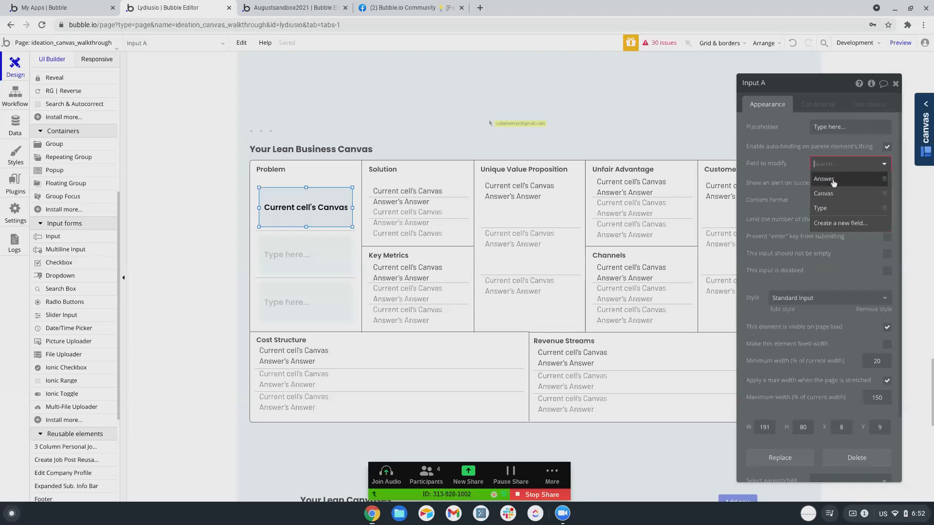
click(832, 181)
Create a privacy rule named Owner on Canvas Answer.
click(823, 187)
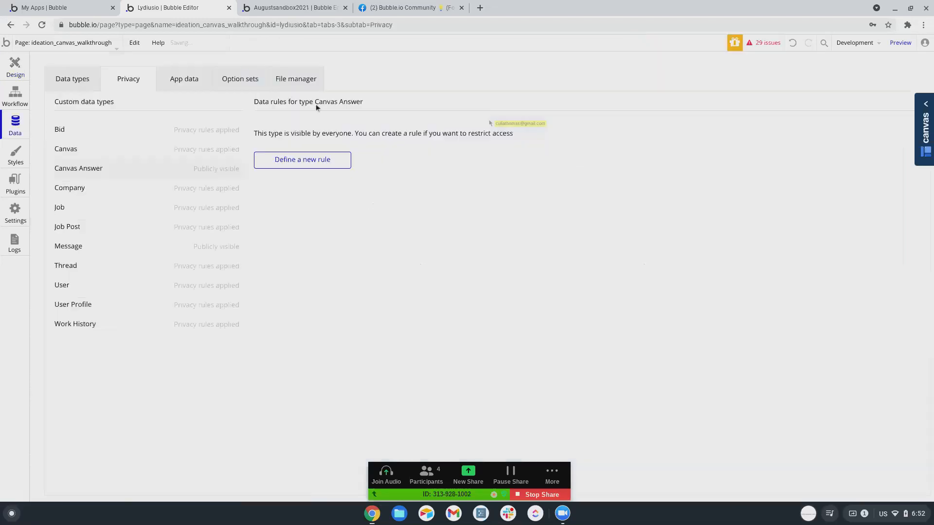
click(312, 160)
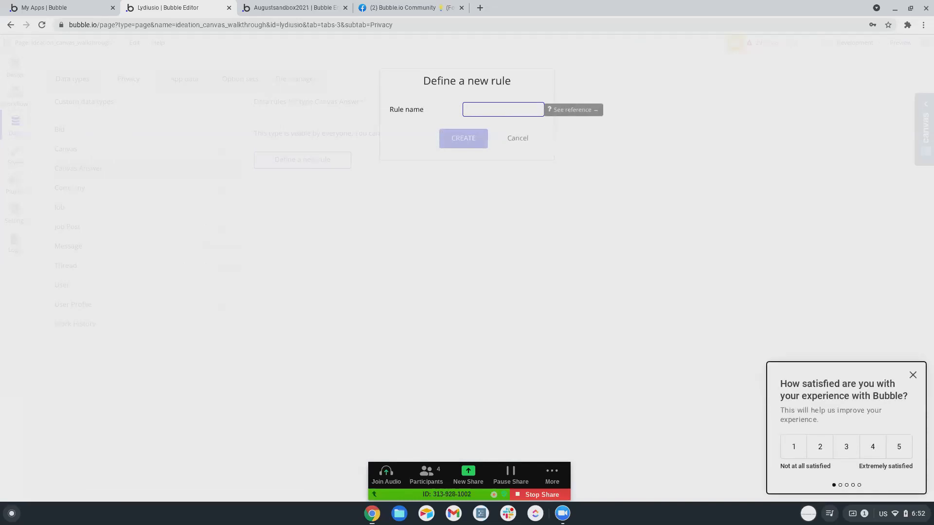
text(Owner)
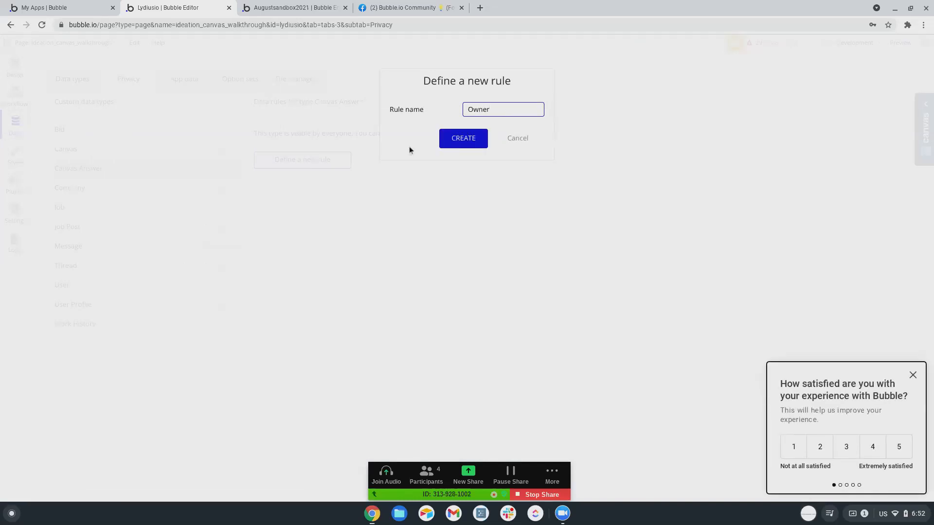
click(459, 148)
Add a User-type Owner field to Canvas Answer for the rule's condition.
click(299, 159)
click(310, 193)
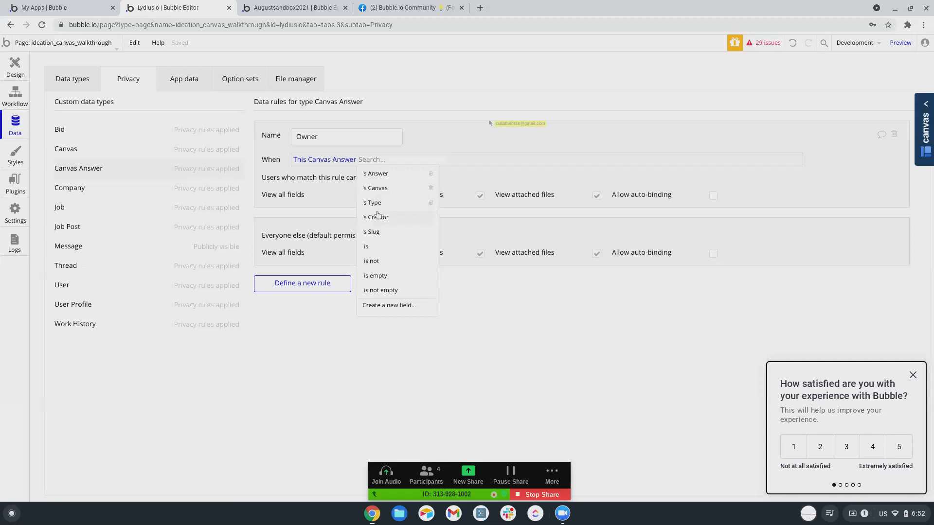
click(389, 305)
text(Ownr)
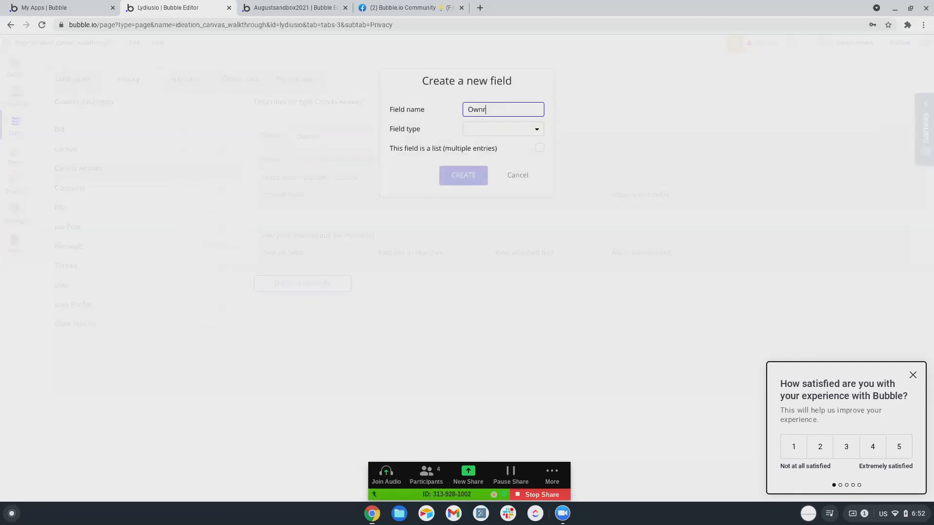
click(501, 129)
scroll(475, 231, down, 2)
click(476, 232)
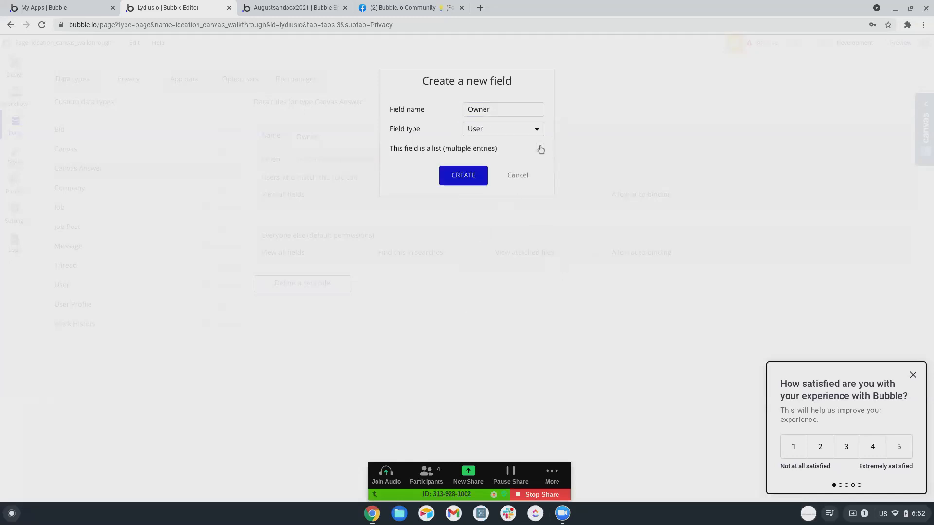
key(Return)
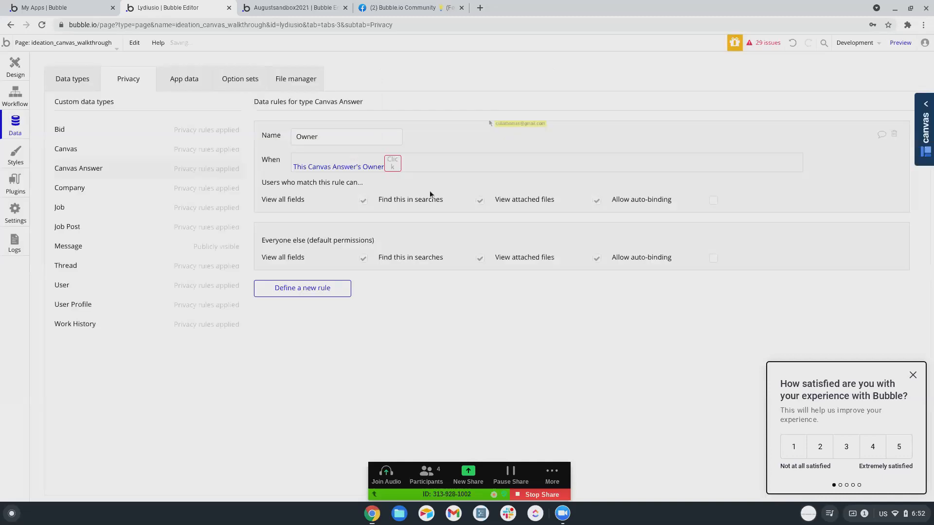
Set the condition: This Canvas Answer's Owner is Current User and Current User is logged in.
click(403, 261)
click(415, 176)
click(446, 159)
click(452, 184)
click(467, 173)
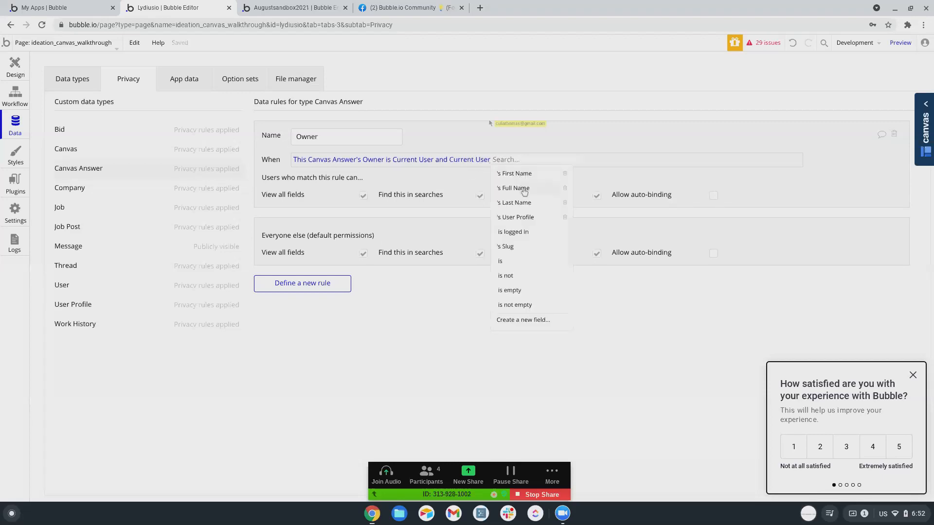
click(512, 231)
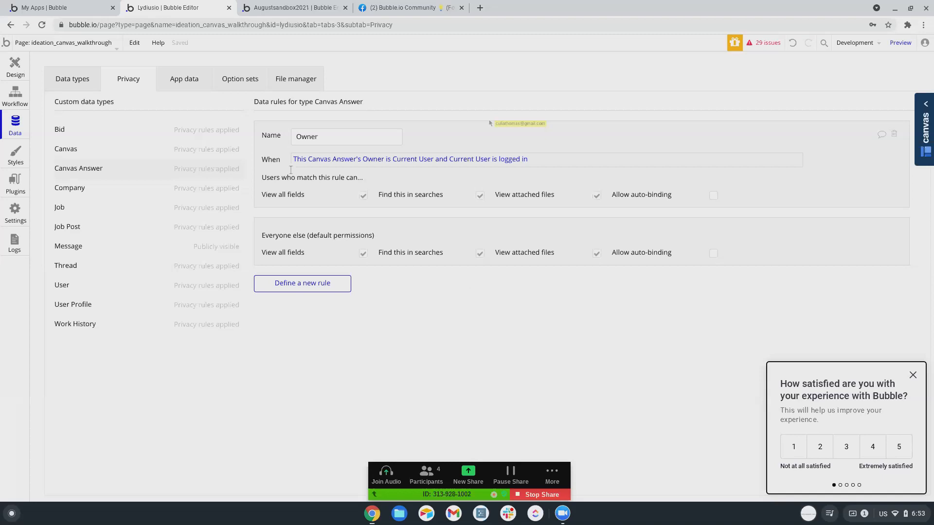
Allow auto-binding on the Answer field under the Owner rule.
click(5, 73)
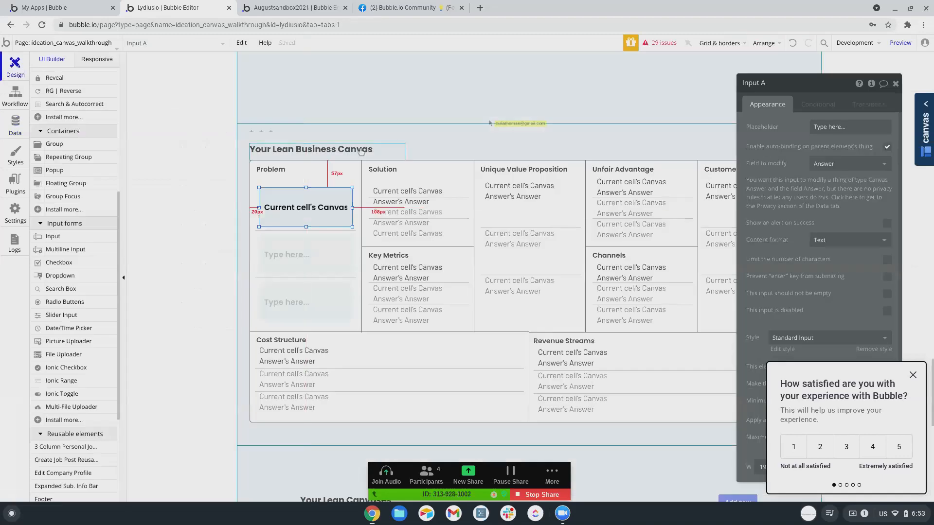
click(11, 127)
click(714, 196)
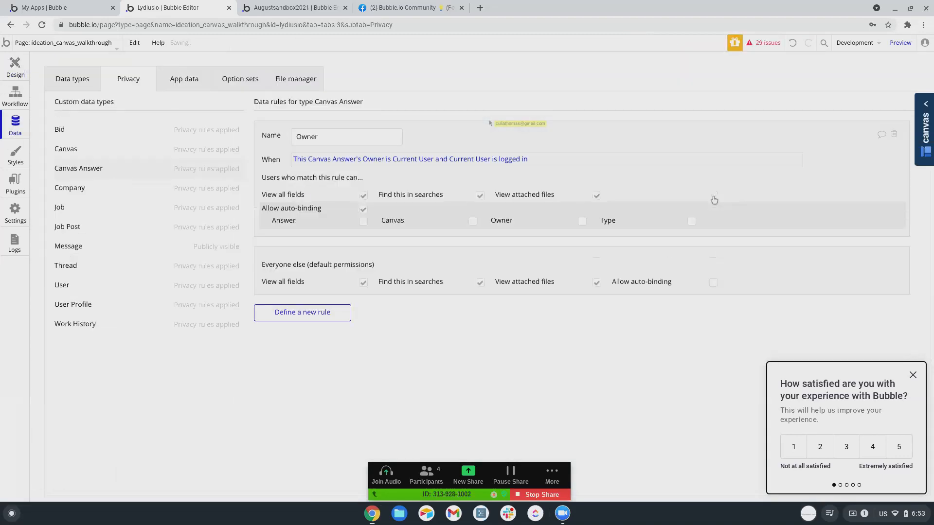
click(363, 222)
click(5, 75)
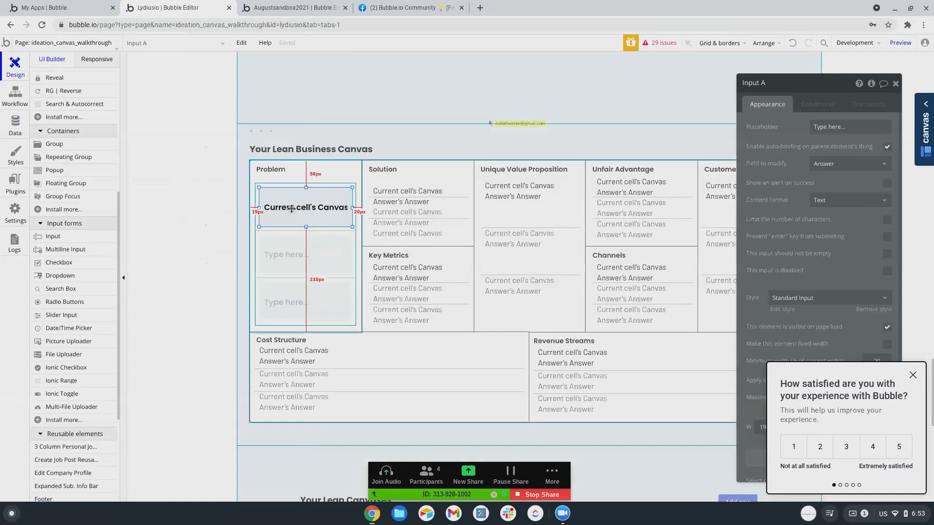
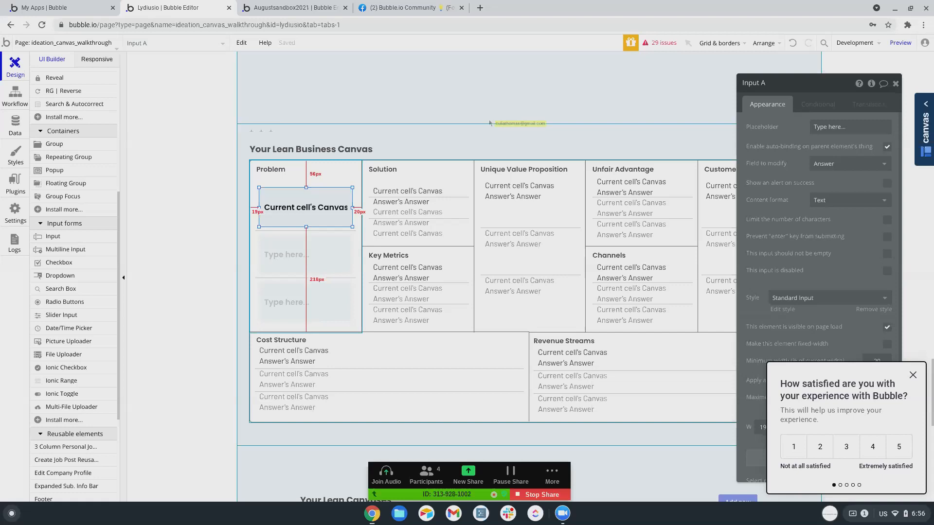
Search Google for 'developers console google' in a new tab and open the Google Developers Console result.
click(480, 8)
click(478, 23)
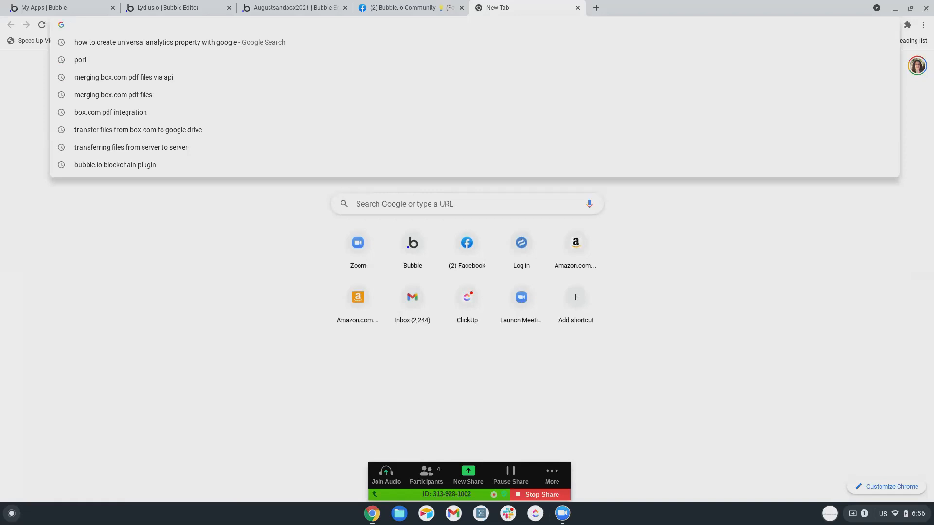
text(develo)
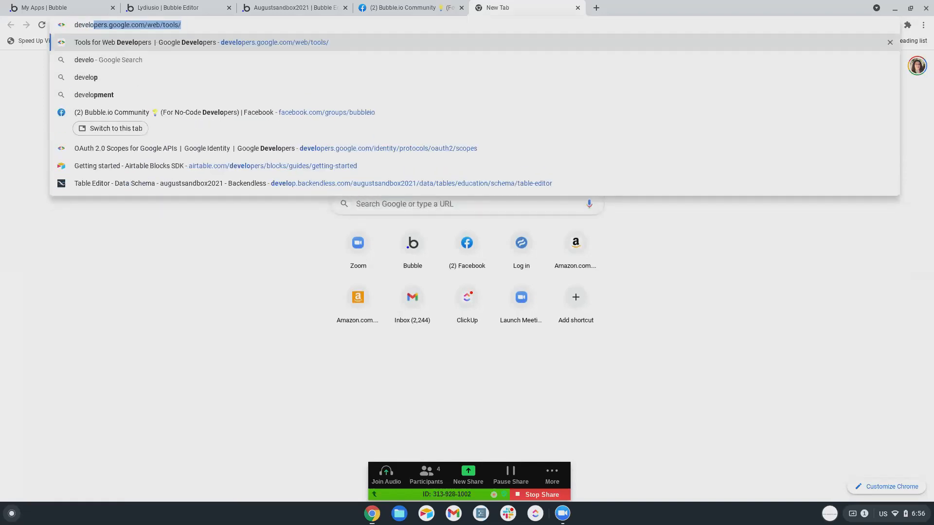
text(pers console )
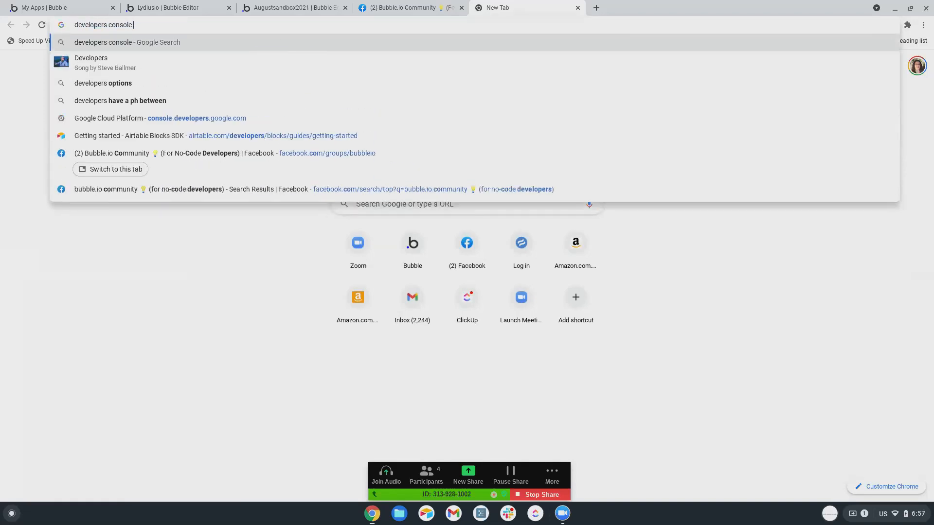
text(google)
key(Return)
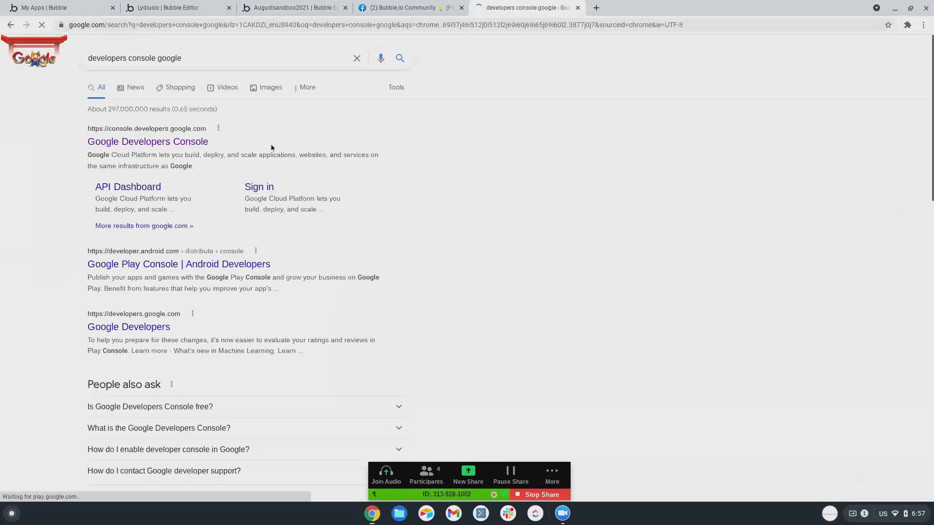
click(99, 142)
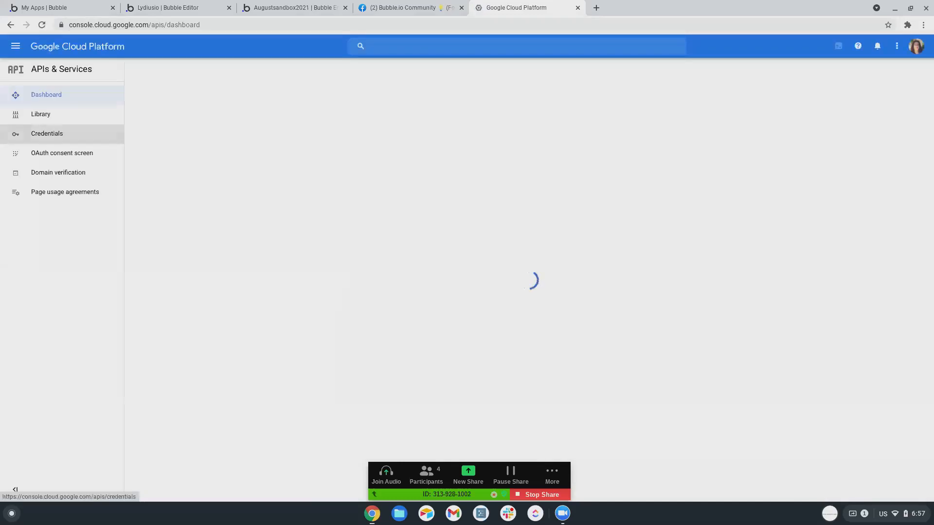
Open the OAuth consent screen and follow its help link to the full list of available scopes.
click(41, 155)
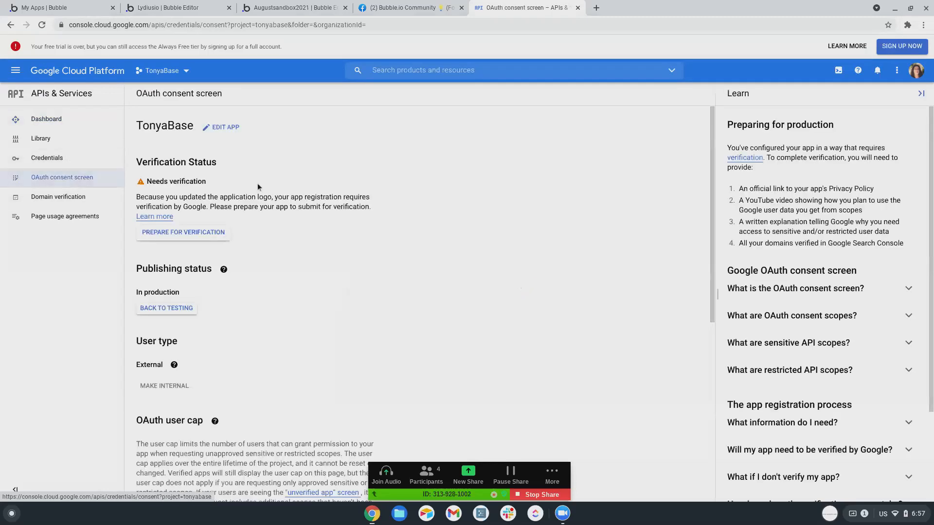
scroll(769, 219, down, 1)
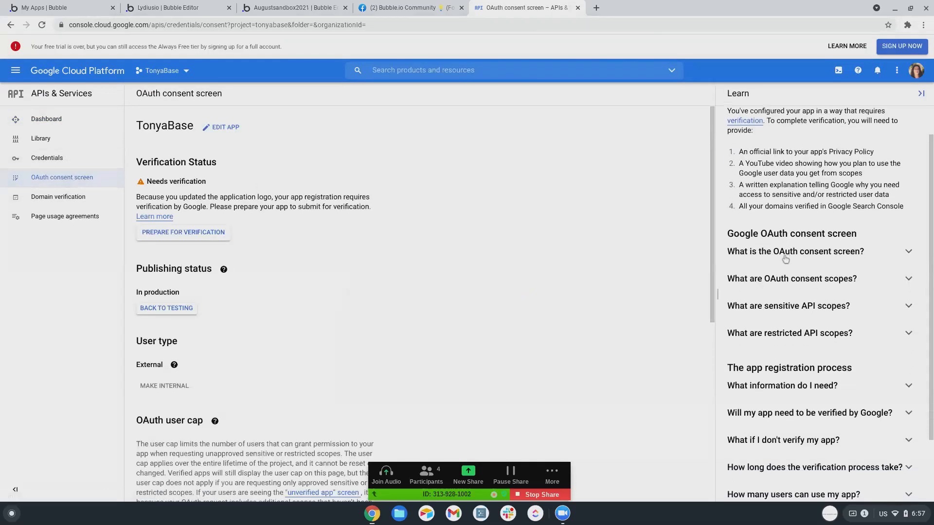
click(782, 286)
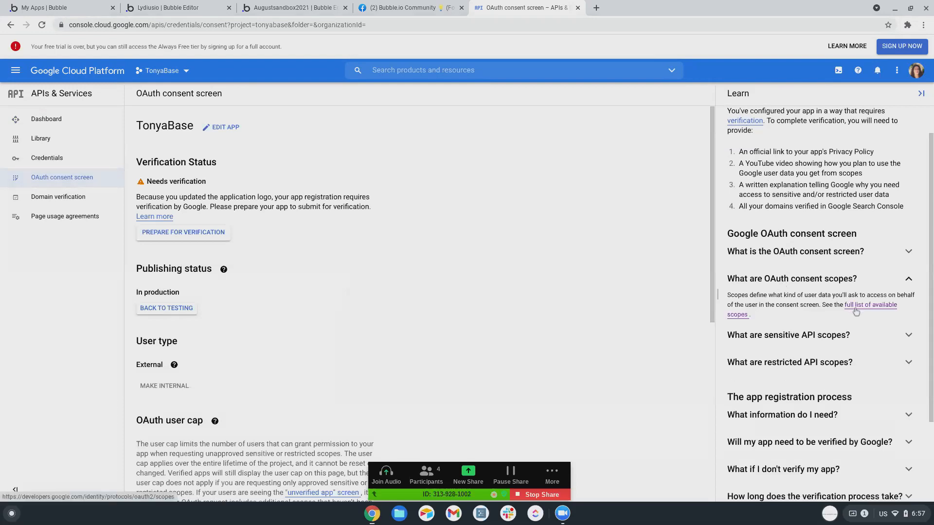
click(855, 311)
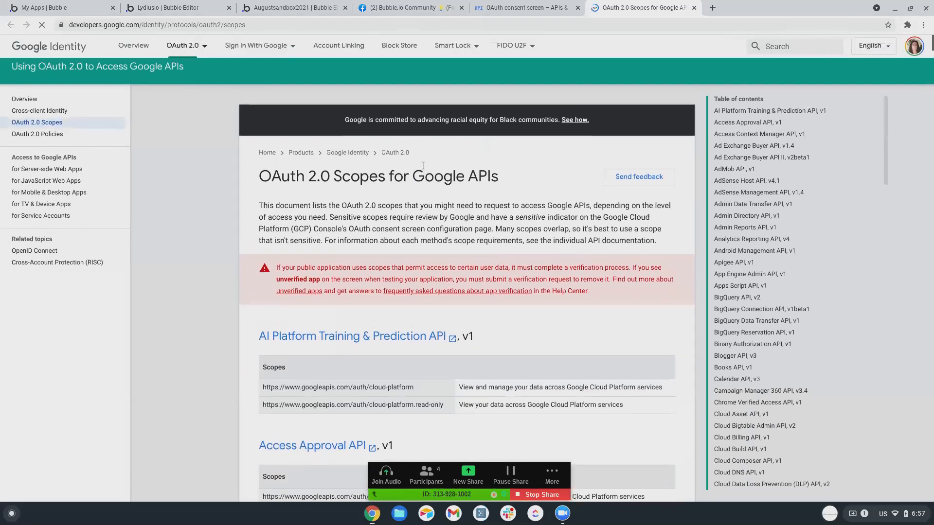
scroll(744, 146, down, 3)
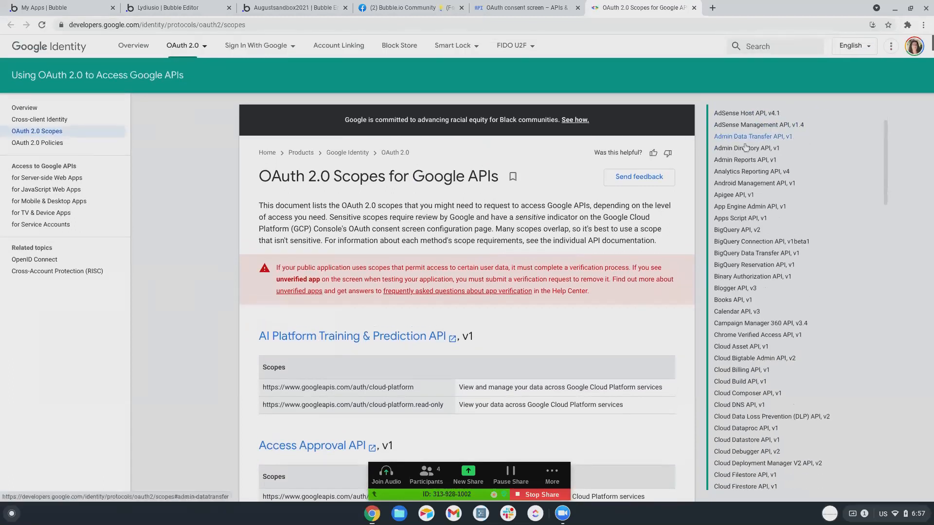
scroll(744, 146, down, 10)
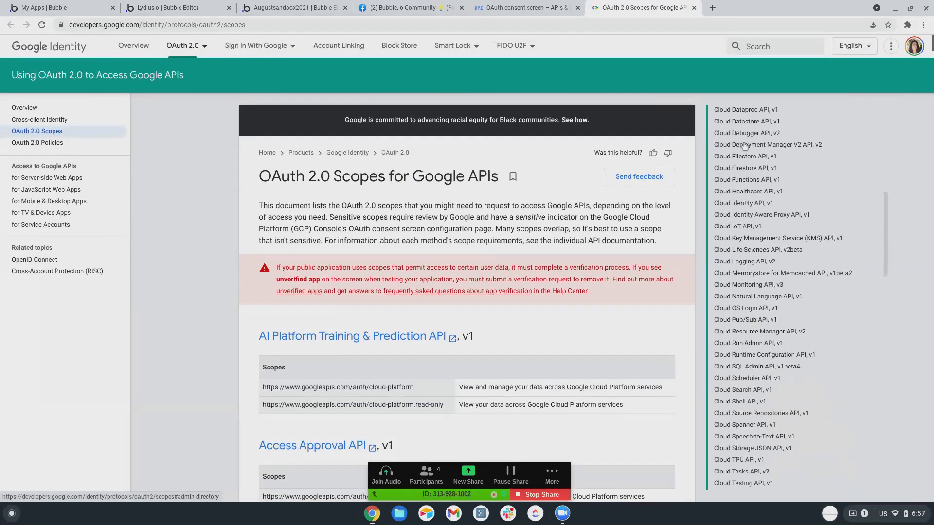
scroll(744, 146, down, 5)
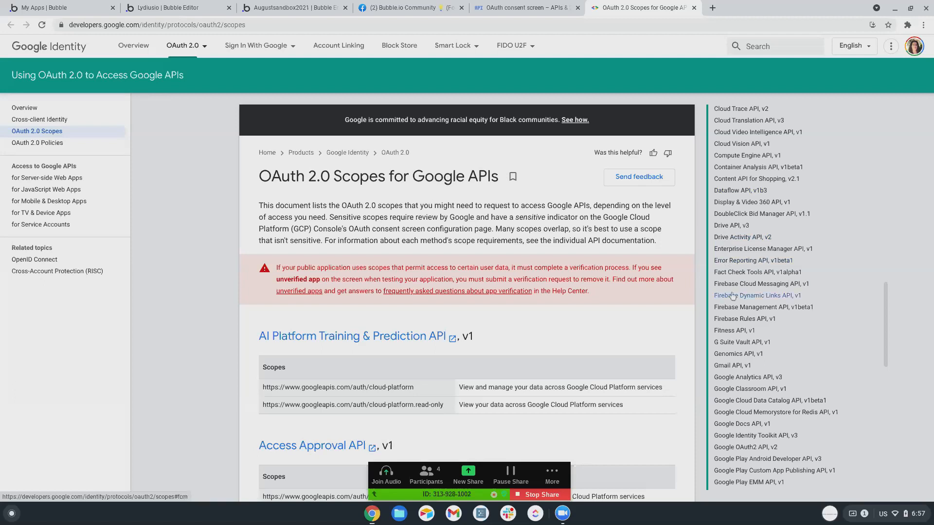
scroll(744, 302, up, 2)
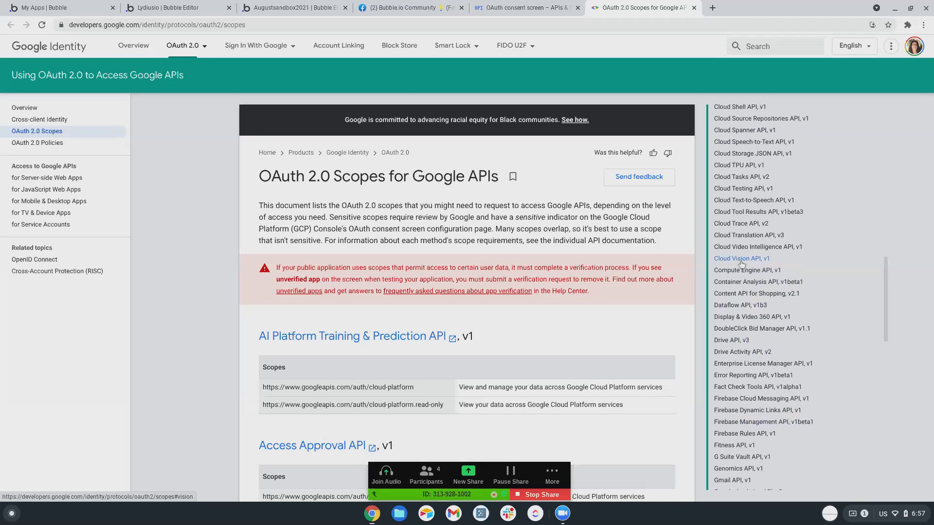
scroll(741, 264, down, 2)
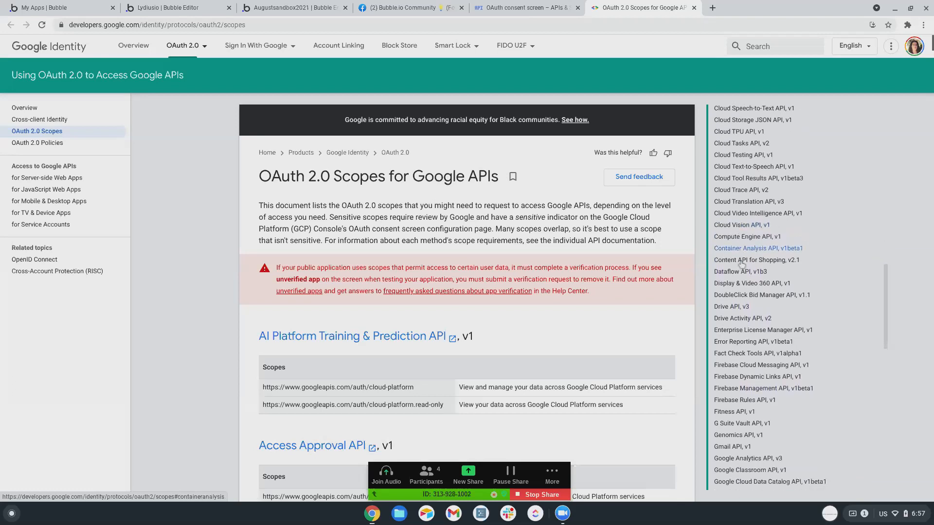
scroll(741, 264, down, 2)
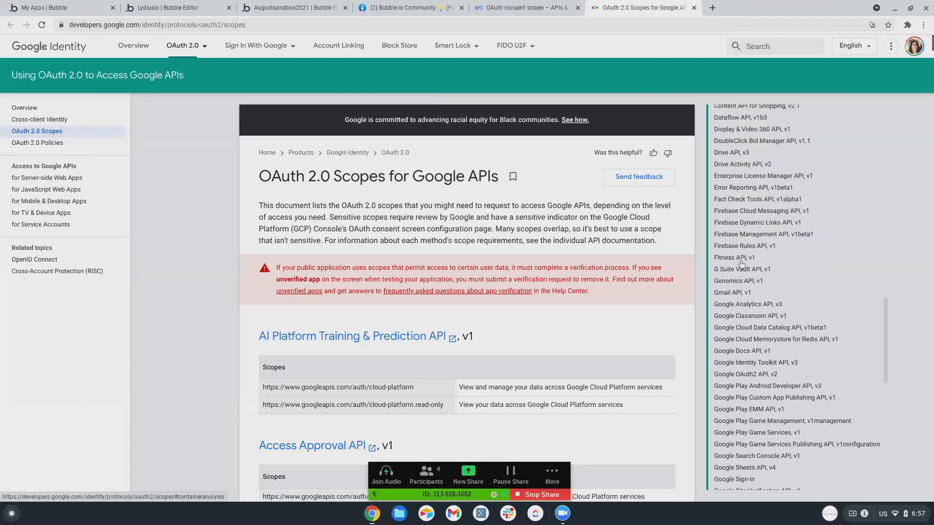
scroll(741, 264, down, 6)
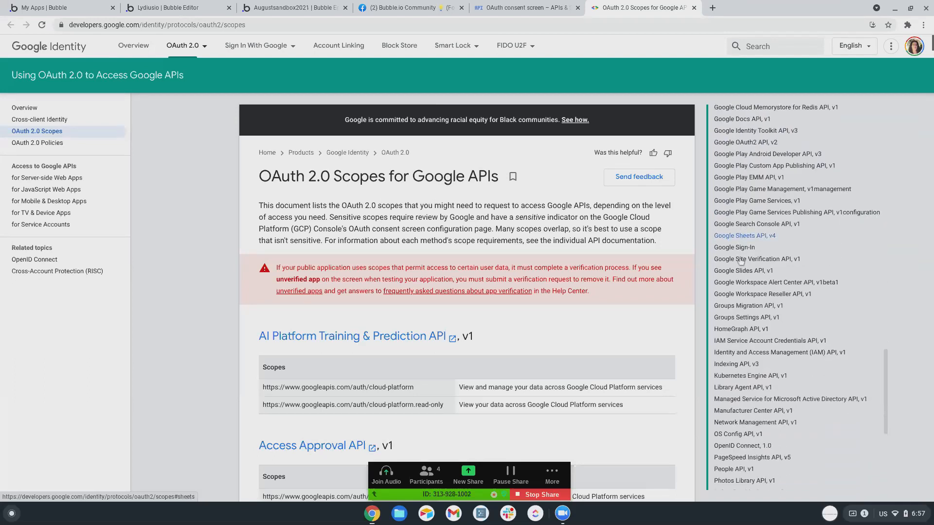
scroll(740, 262, down, 4)
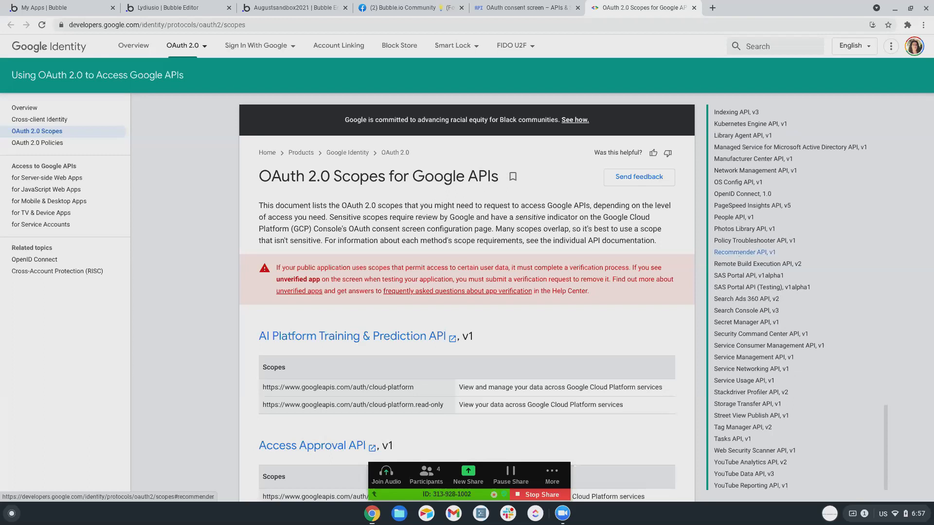
scroll(740, 253, up, 20)
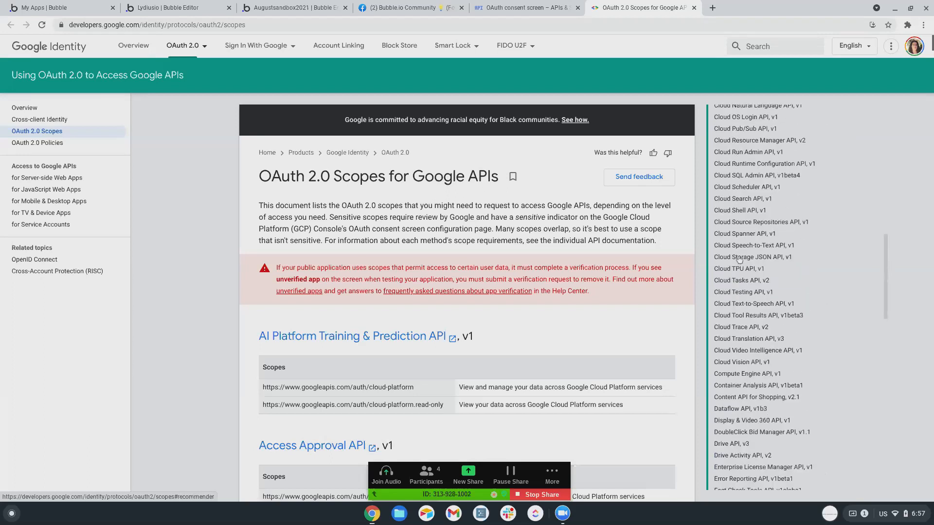
scroll(739, 258, up, 5)
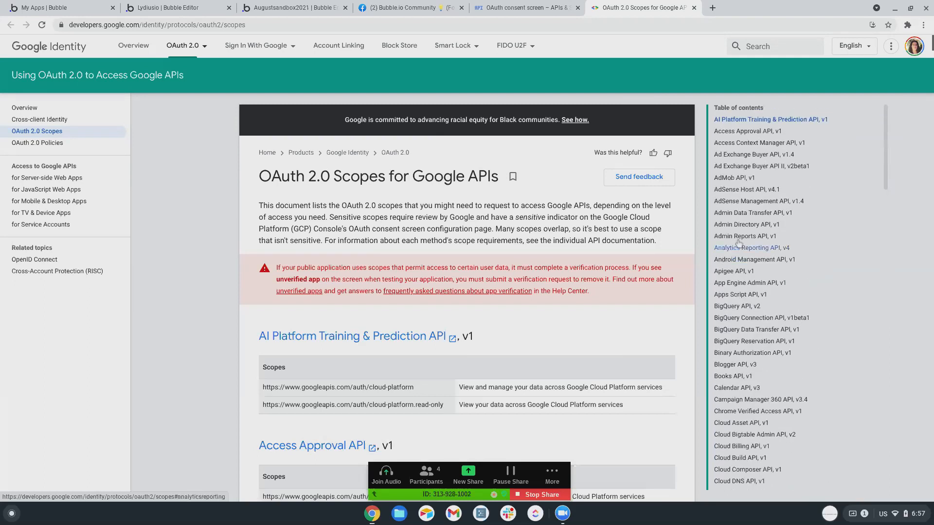
scroll(730, 225, down, 1)
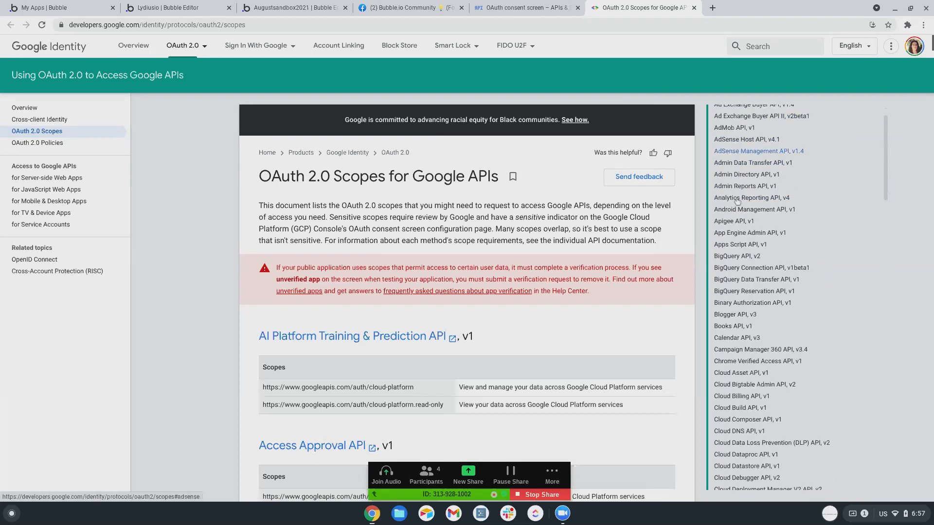
scroll(730, 225, down, 2)
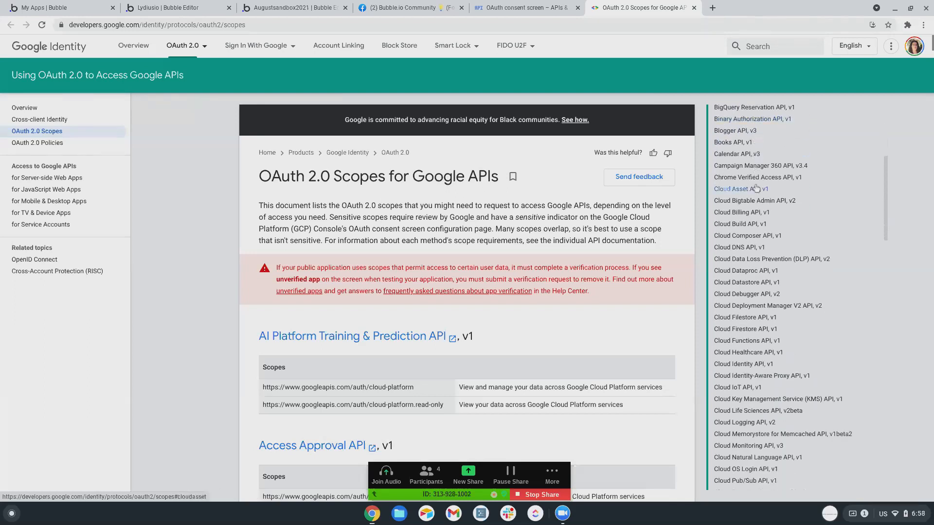
scroll(756, 189, down, 2)
scroll(756, 188, down, 3)
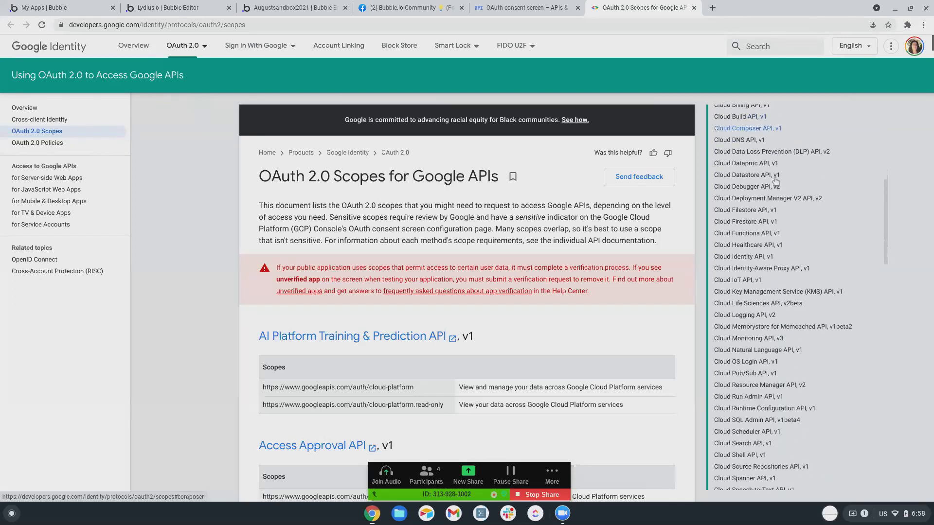
scroll(758, 181, down, 5)
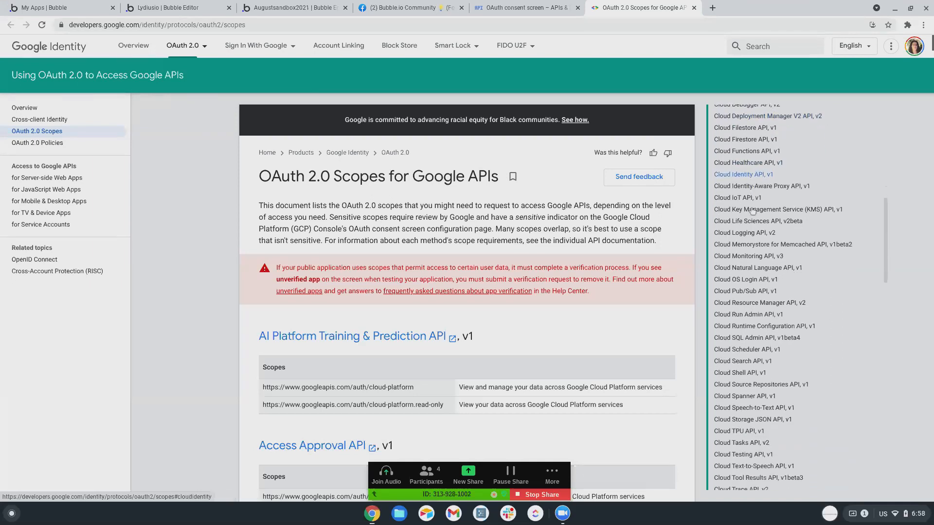
scroll(742, 180, down, 2)
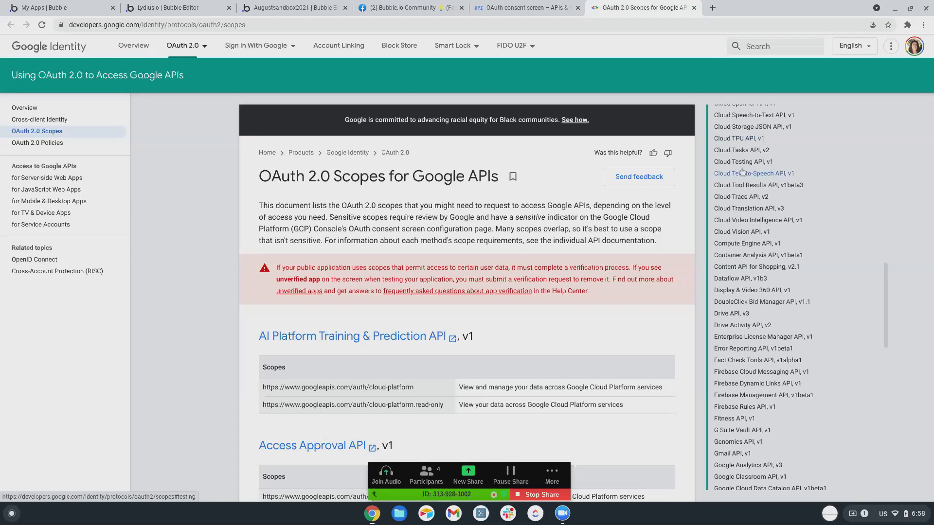
scroll(738, 151, down, 1)
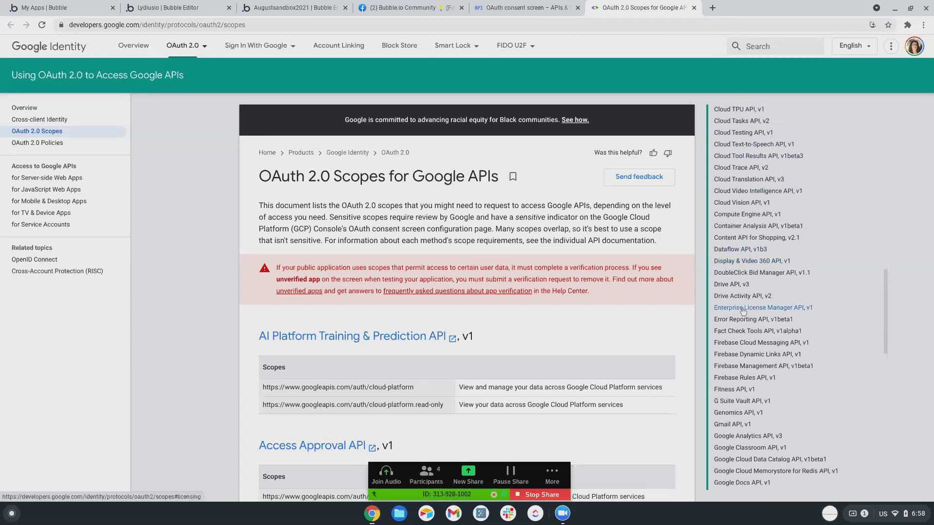
scroll(742, 234, down, 1)
scroll(746, 282, down, 5)
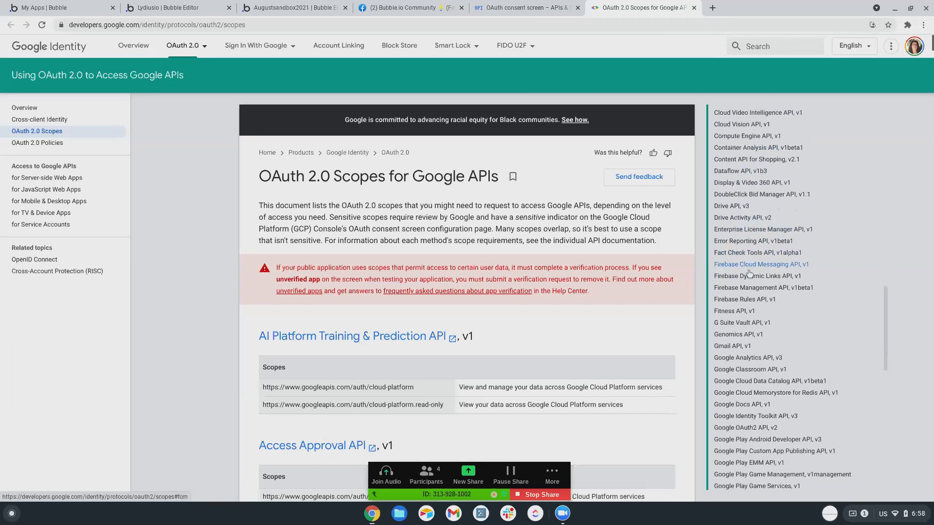
scroll(751, 265, down, 2)
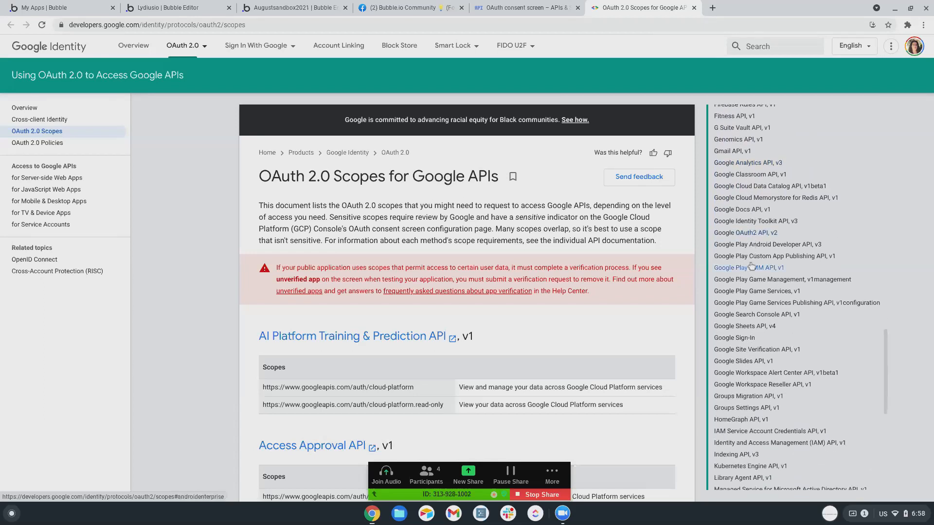
scroll(751, 267, down, 2)
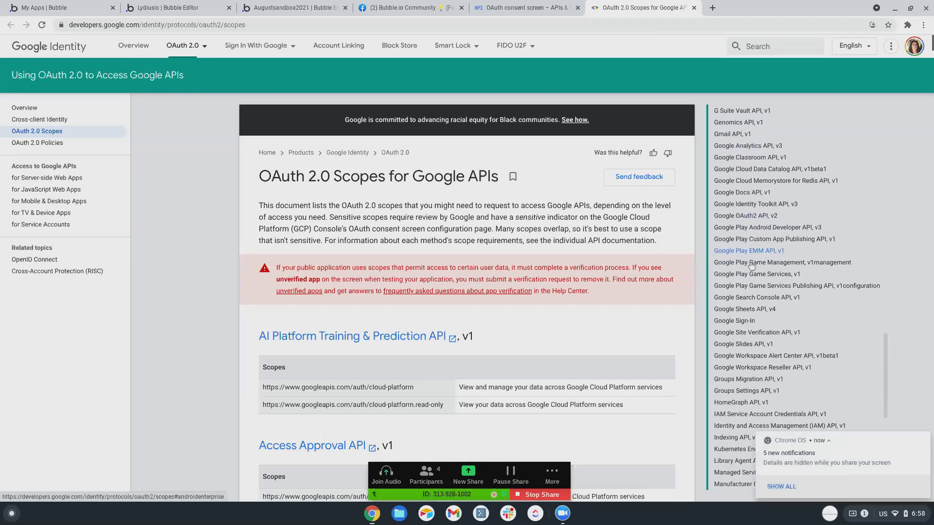
scroll(751, 265, down, 4)
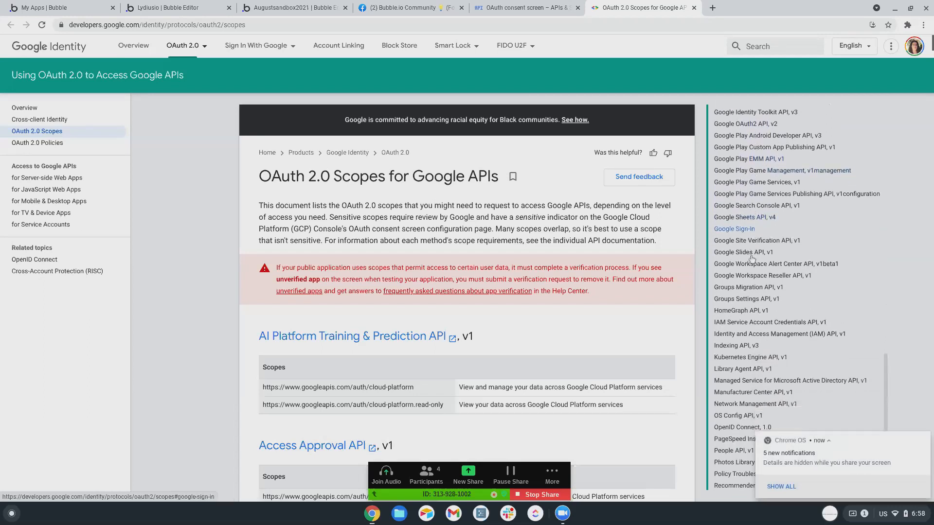
scroll(749, 250, down, 6)
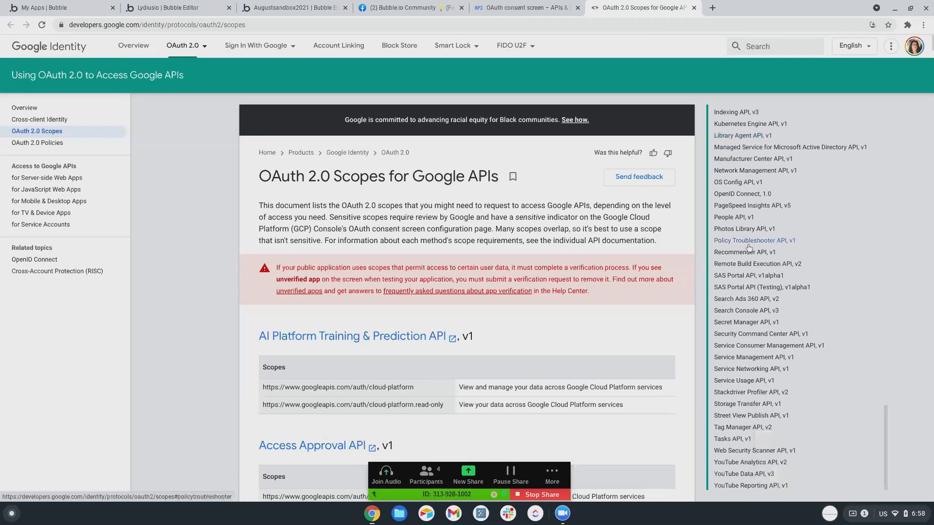
Bookmark the OAuth 2.0 scopes page, remove that bookmark, and search the page for 'dialog'.
key(ctrl+d)
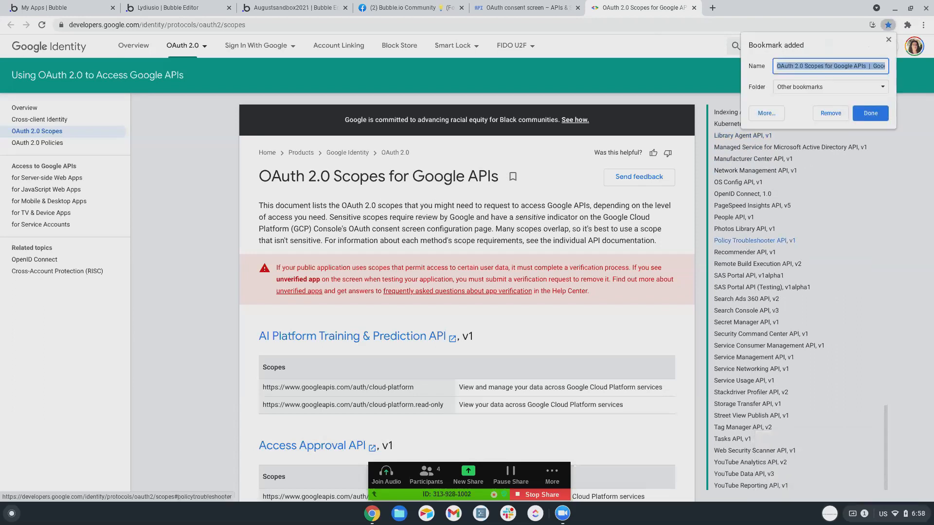
click(836, 115)
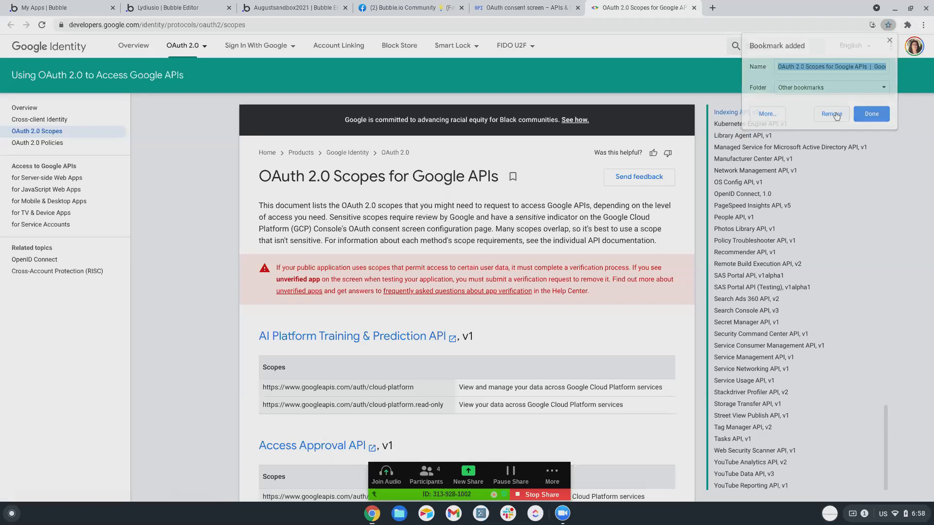
key(ctrl+f)
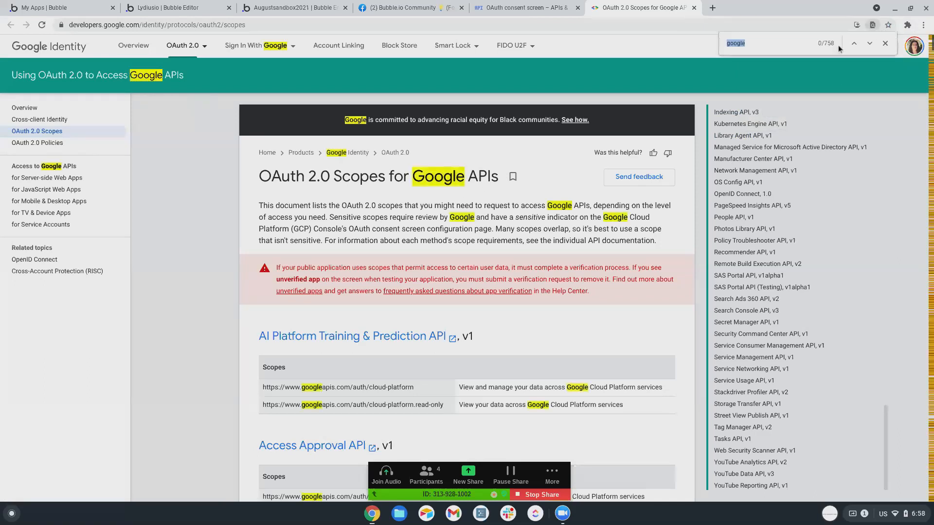
text(dialog)
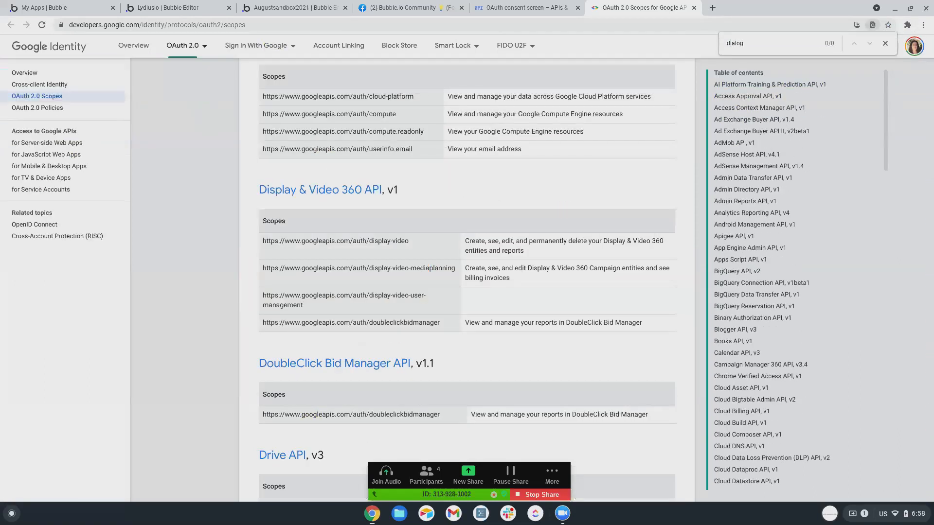
Jump to a Cloud API section of the scopes list, then return to the augustsandbox2021 Bubble editor.
scroll(761, 230, down, 5)
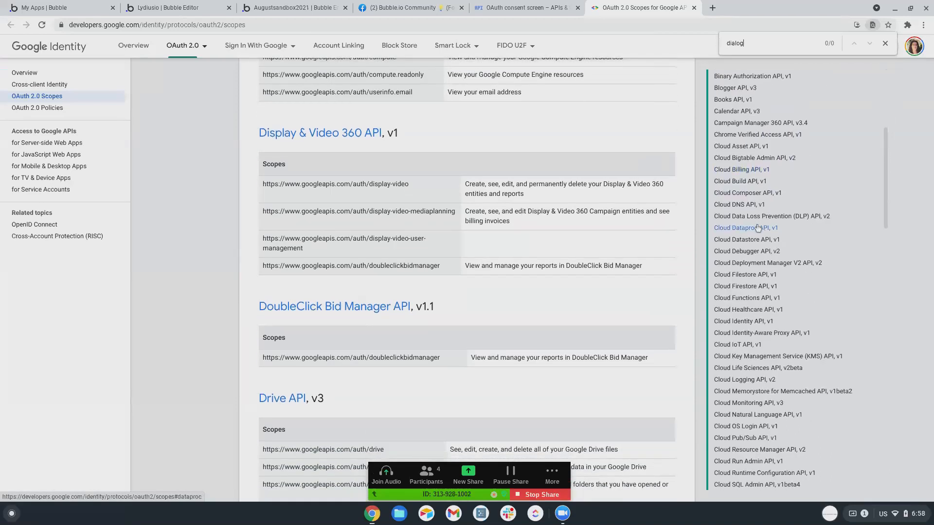
click(757, 136)
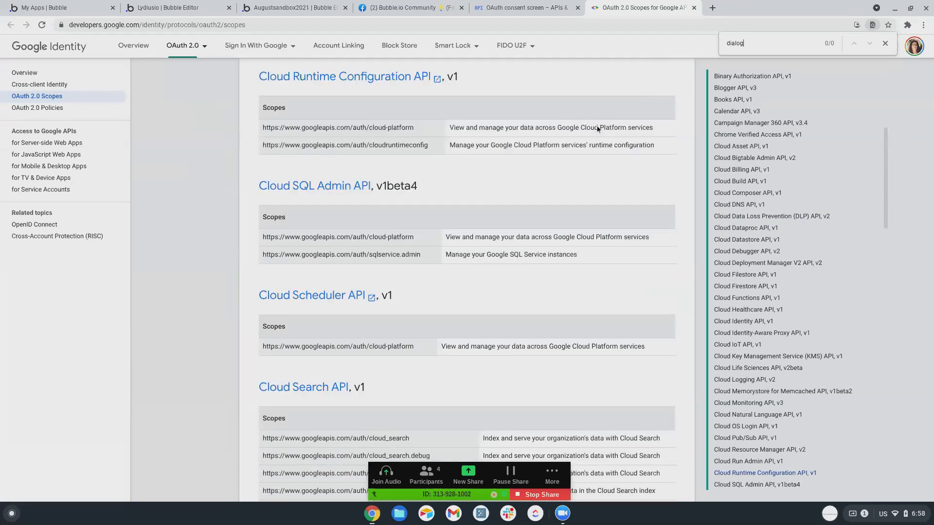
scroll(597, 127, up, 3)
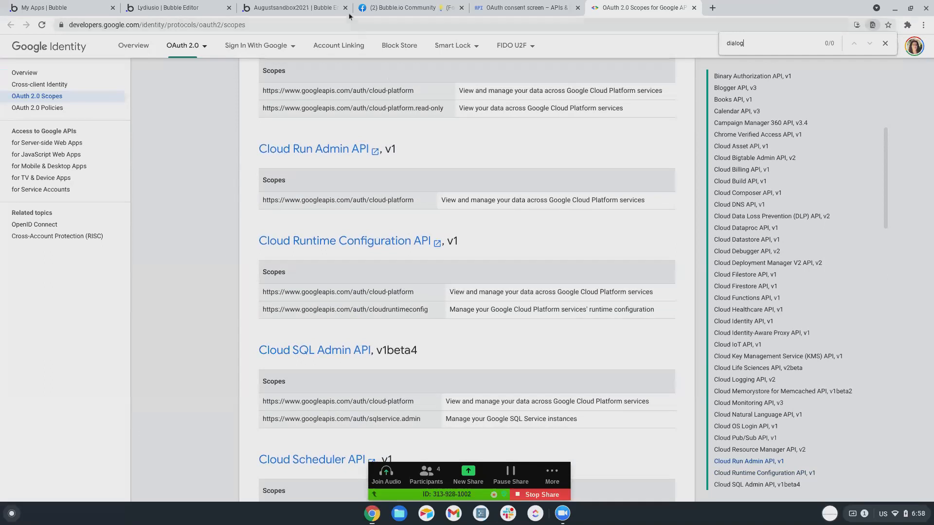
click(262, 7)
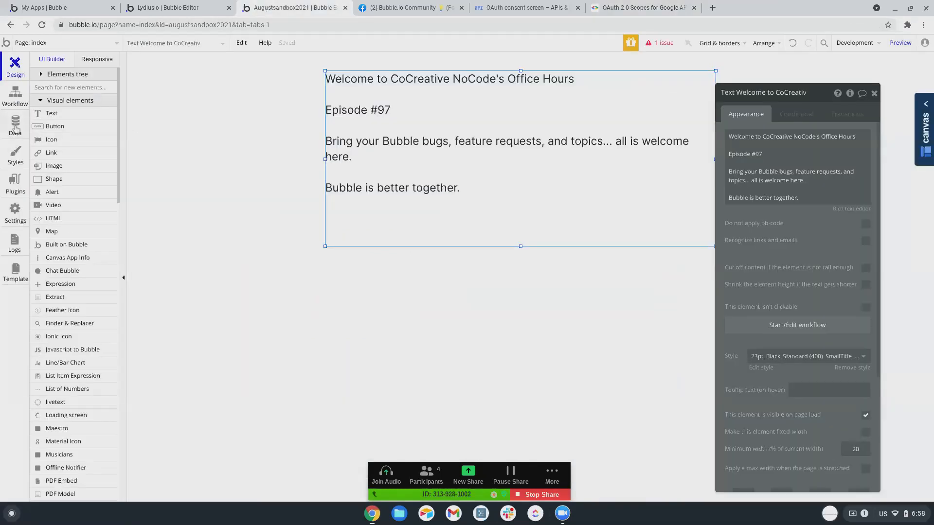
View the API Connector plugin's settings, showing the APIs New API, New API and Virtual Data.
click(24, 183)
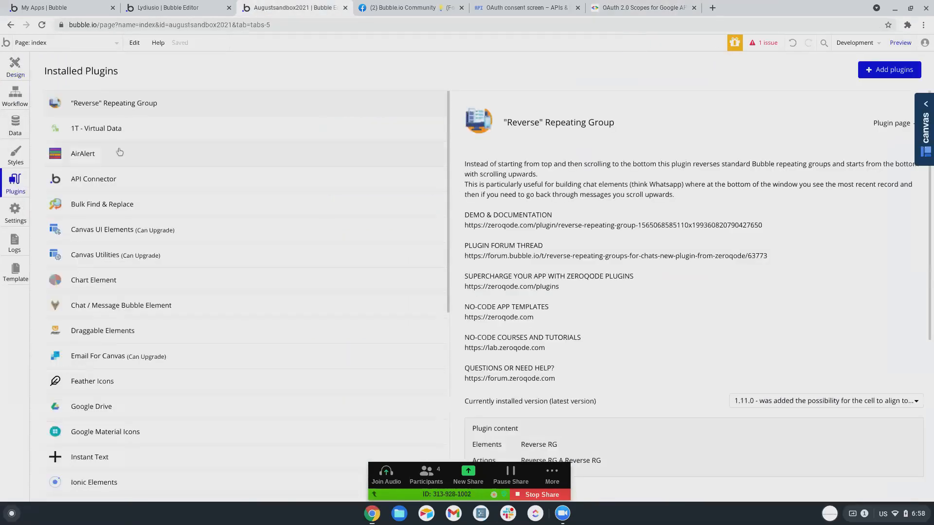
click(114, 187)
scroll(728, 179, down, 3)
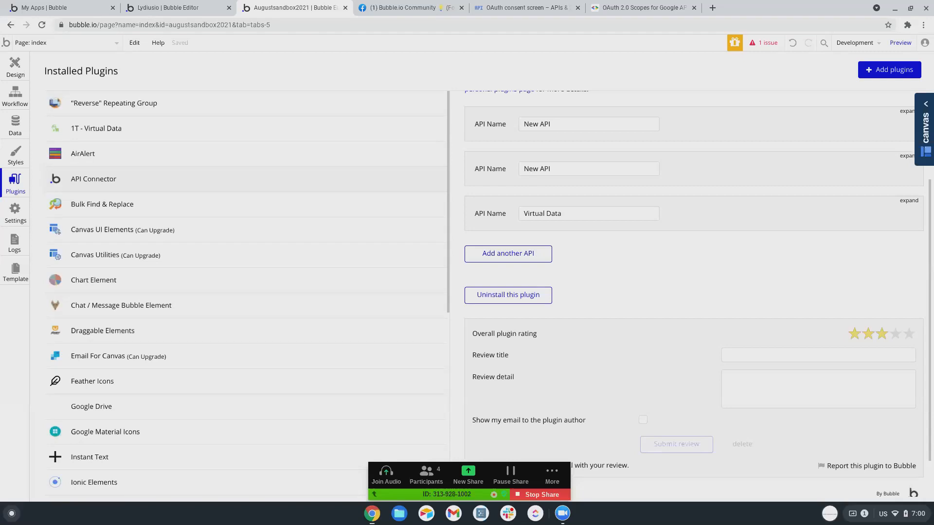
Create a new page named automated_response.
click(27, 46)
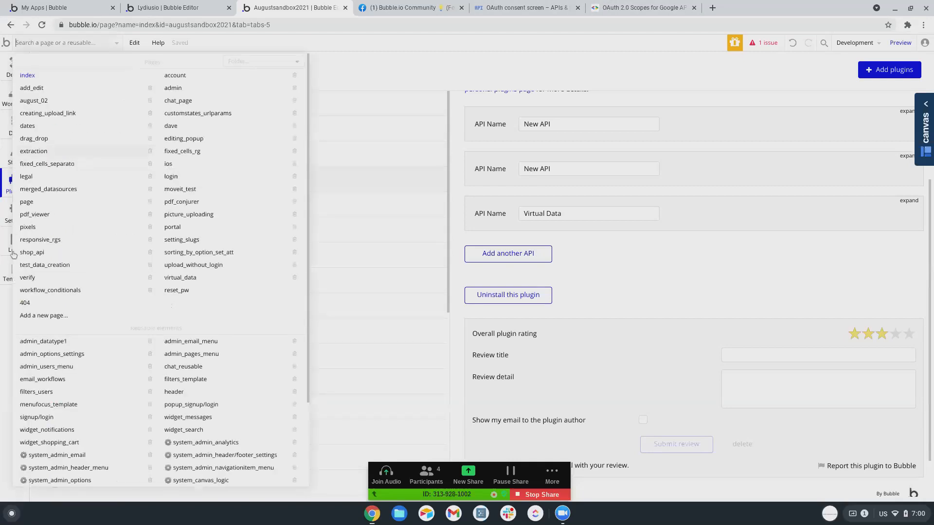
click(39, 316)
text(automated_response)
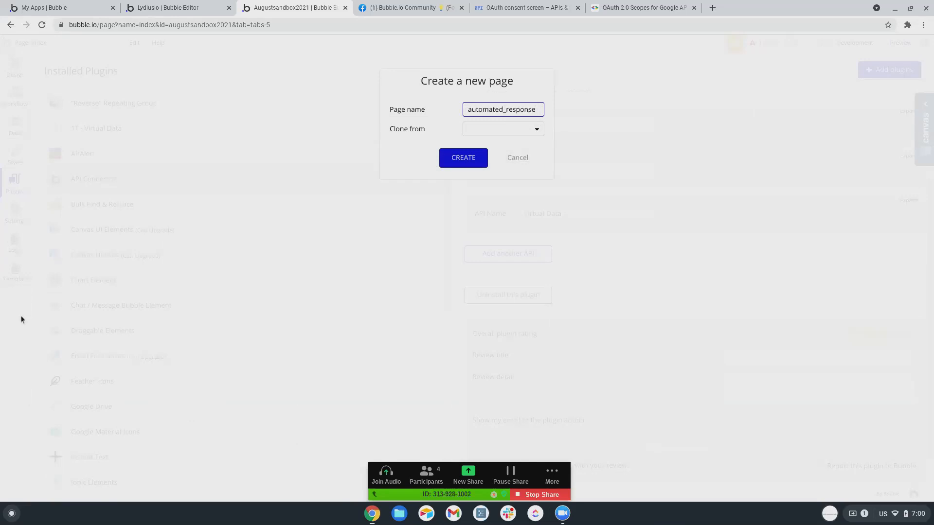
click(475, 162)
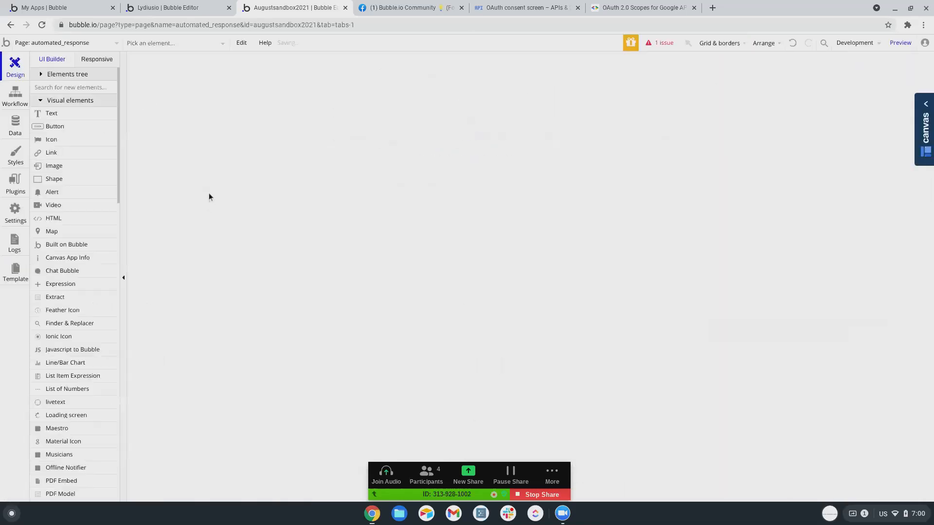
Draw a text input, Input A, near the centre of the page.
scroll(52, 202, down, 5)
scroll(57, 223, down, 4)
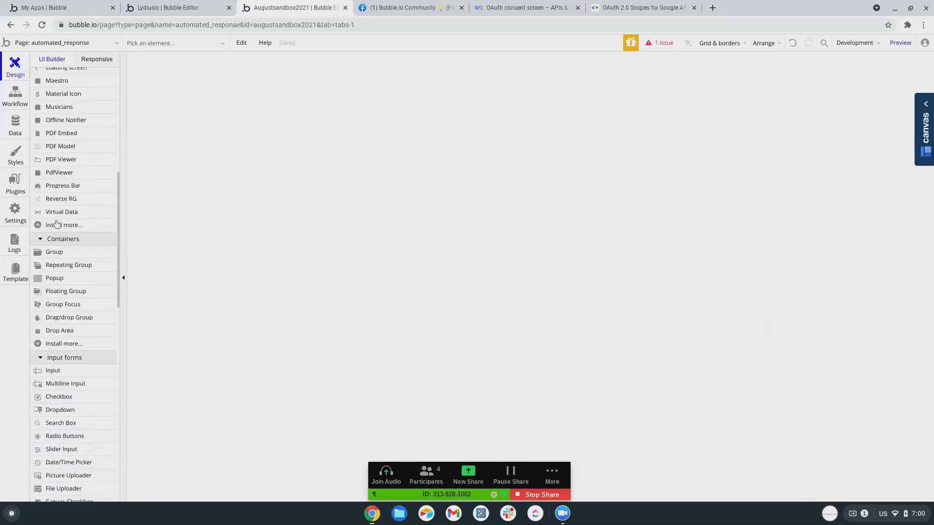
click(63, 302)
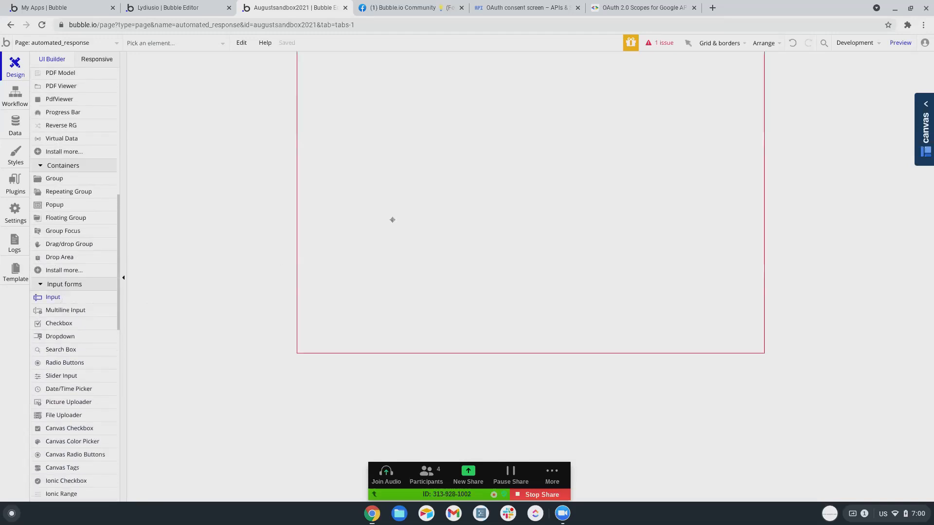
mouse_move(382, 191)
mouse_down()
mouse_move(400, 210)
mouse_move(482, 244)
mouse_move(513, 243)
mouse_up()
scroll(71, 238, up, 3)
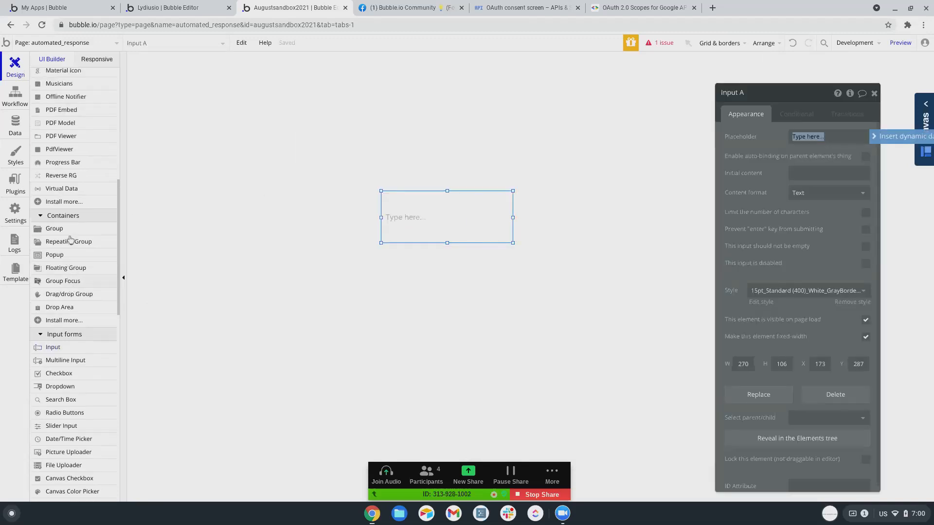
scroll(70, 239, up, 1)
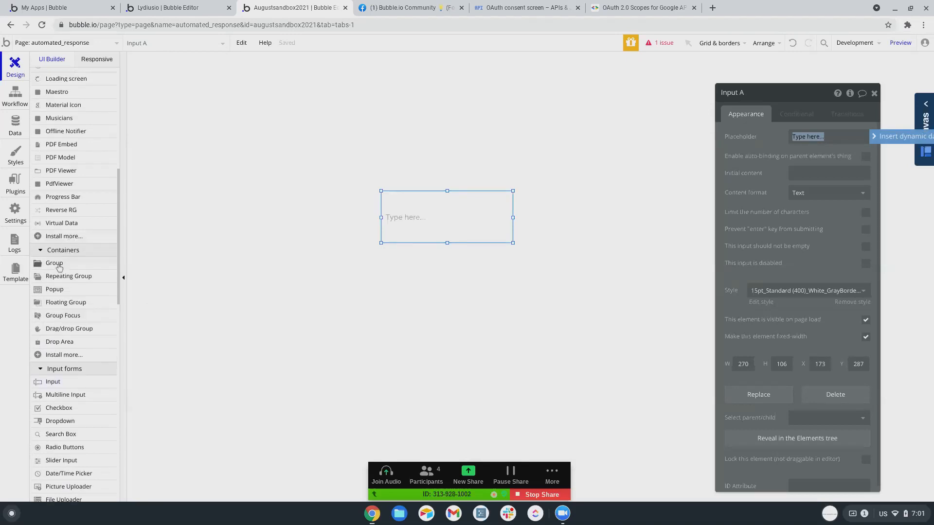
Draw a repeating group above the input.
scroll(59, 267, down, 1)
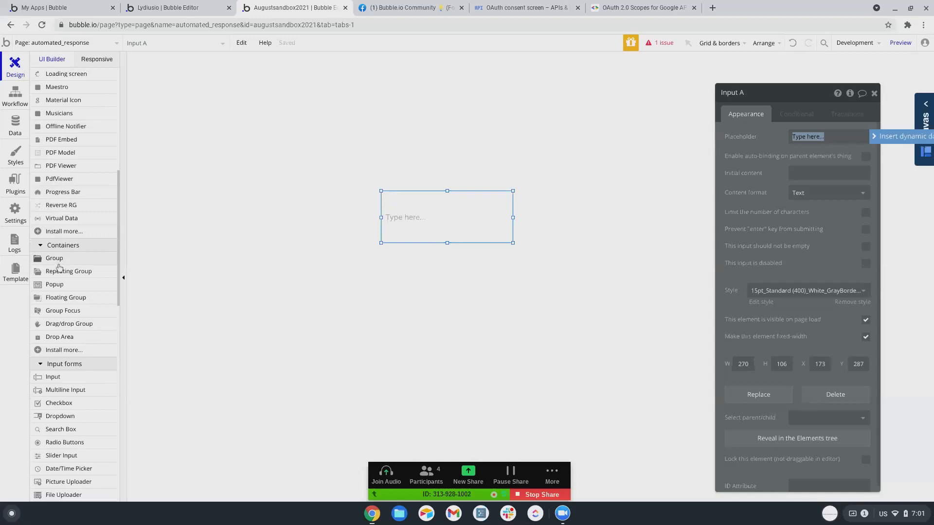
scroll(66, 195, up, 5)
scroll(68, 203, down, 1)
scroll(69, 202, down, 4)
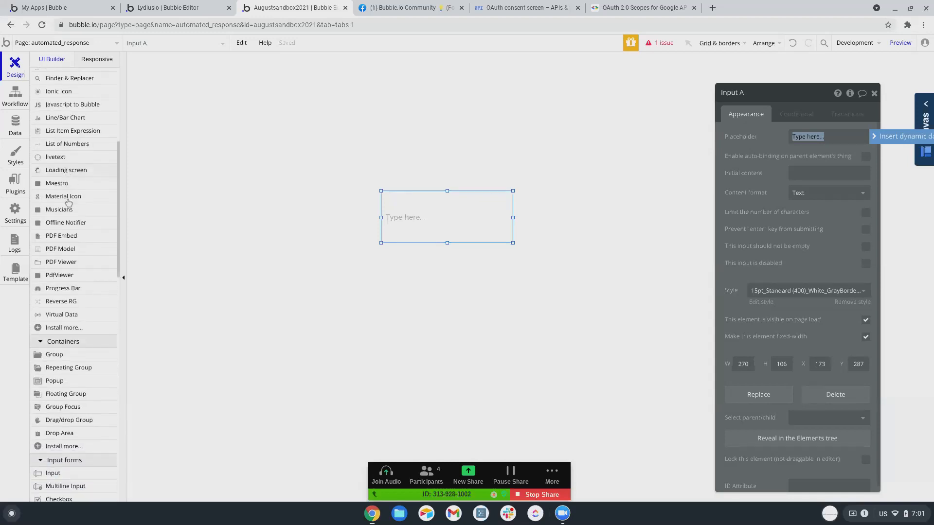
click(69, 284)
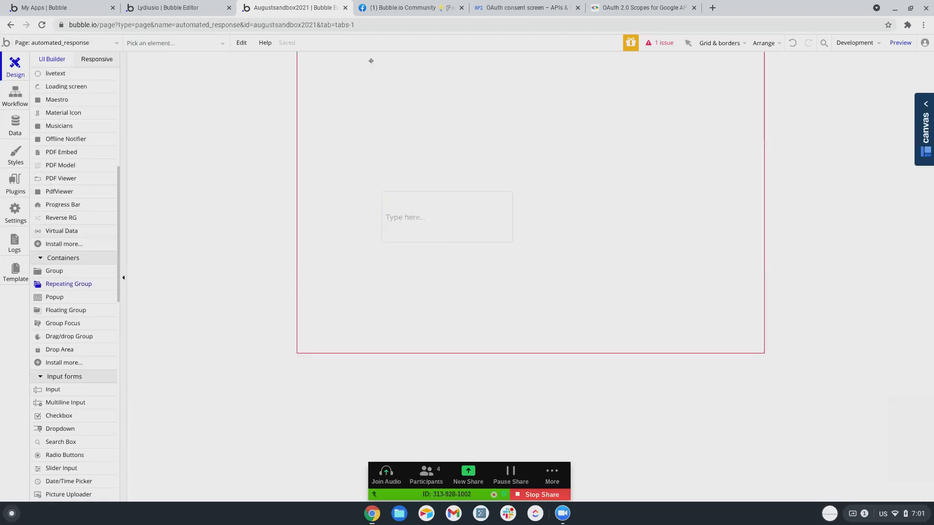
drag(377, 58, 510, 186)
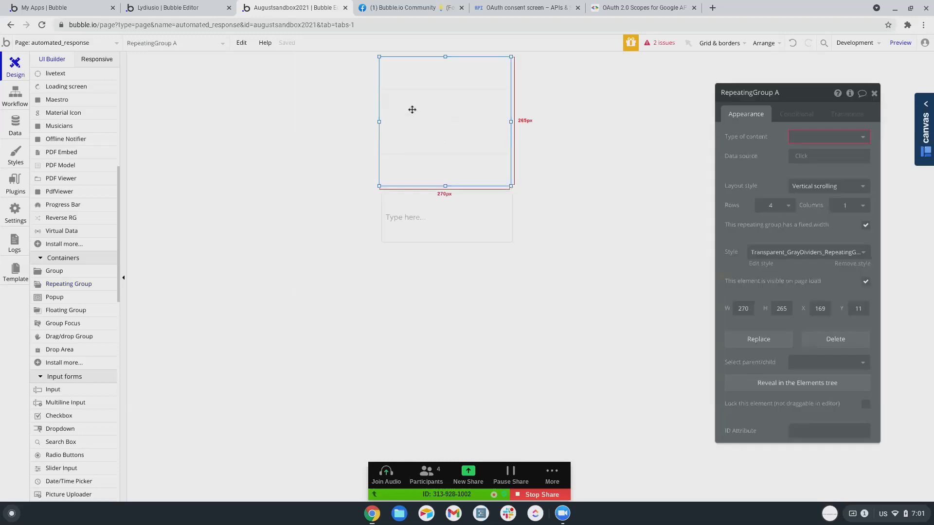
Place a text element, Text A, in the repeating group's first cell.
scroll(71, 211, up, 6)
click(51, 114)
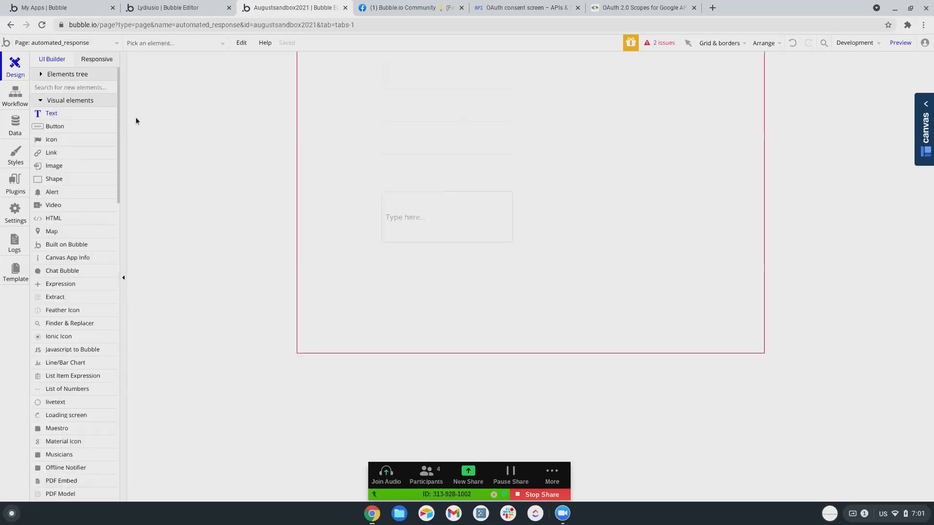
drag(382, 63, 504, 87)
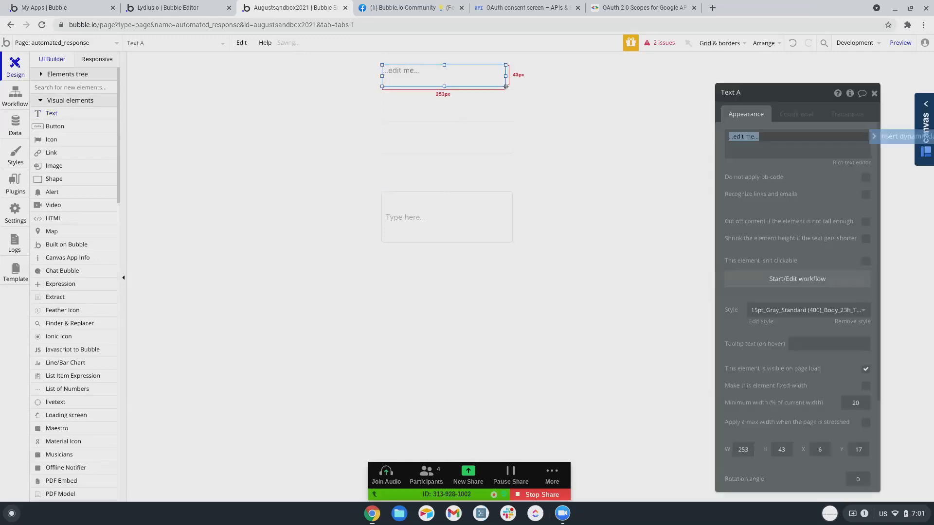
click(417, 163)
Set the repeating group's type to Message with a Do a search for Messages data source.
click(807, 144)
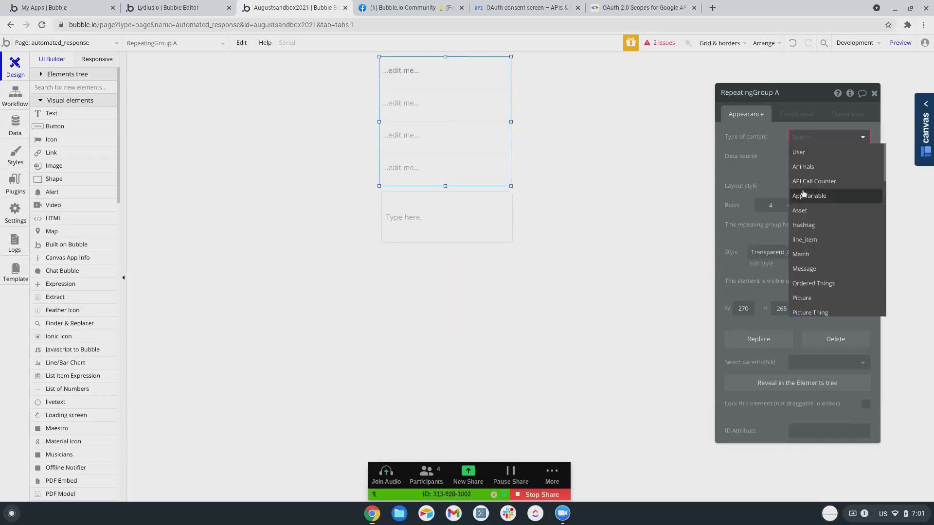
scroll(807, 238, down, 1)
click(805, 234)
click(813, 156)
click(806, 198)
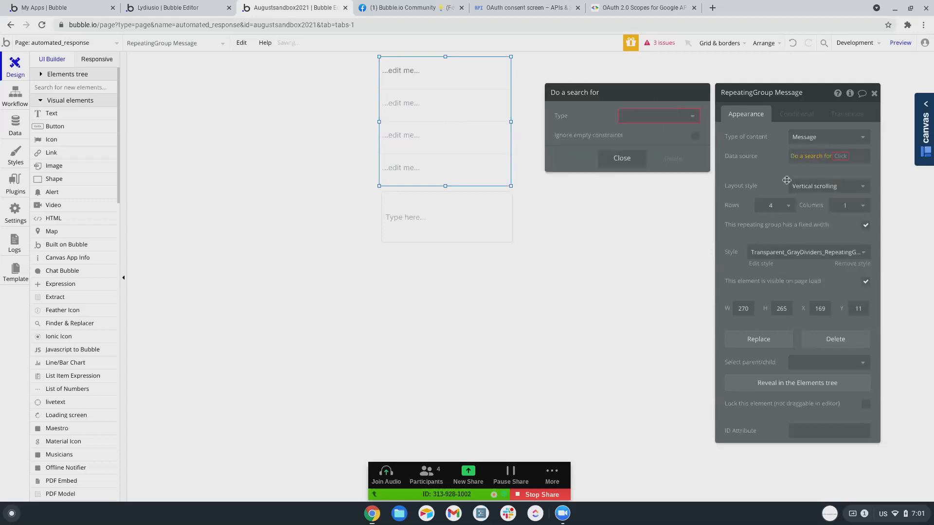
click(642, 121)
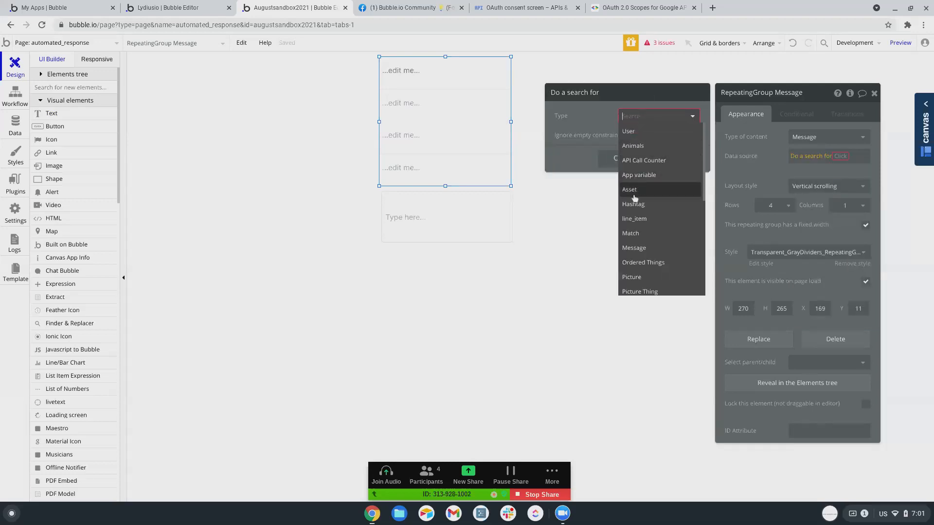
scroll(636, 187, down, 2)
click(635, 184)
Constrain the message search to messages whose Users contains Current User.
click(627, 141)
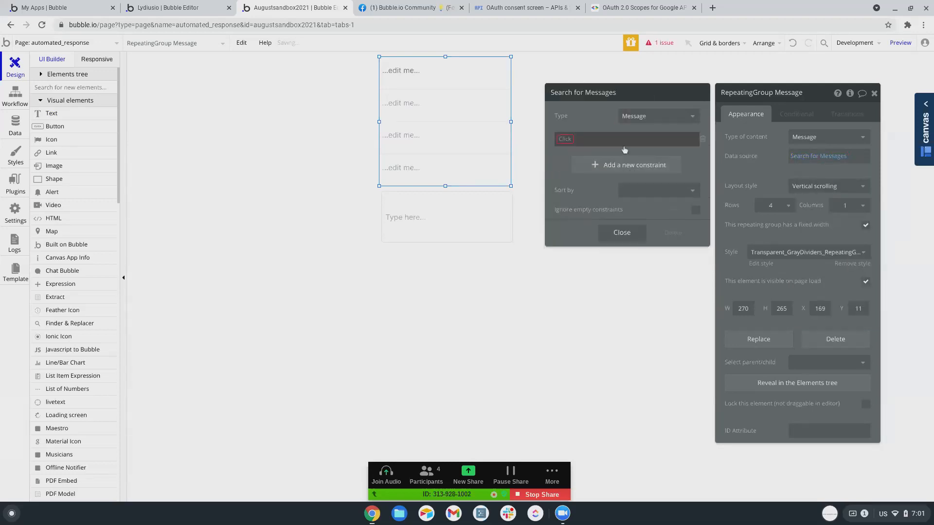
click(574, 139)
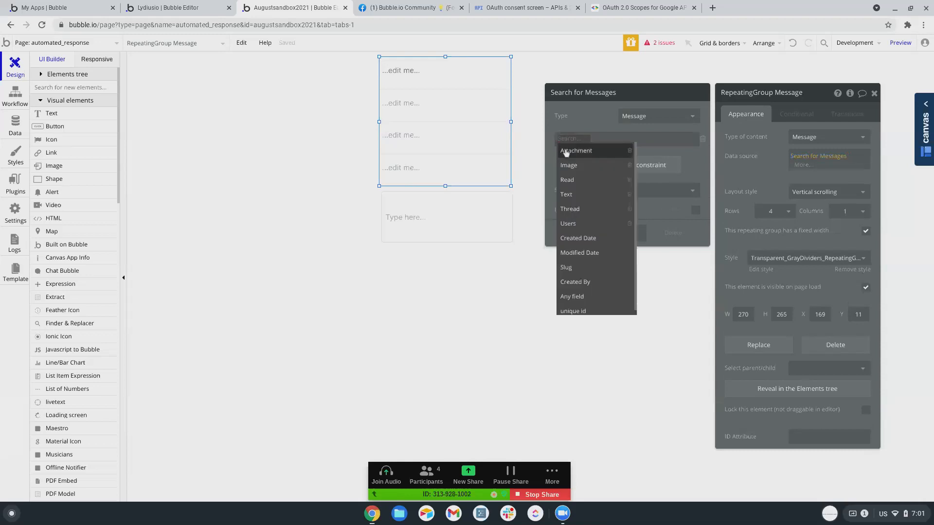
click(568, 223)
click(584, 141)
click(588, 152)
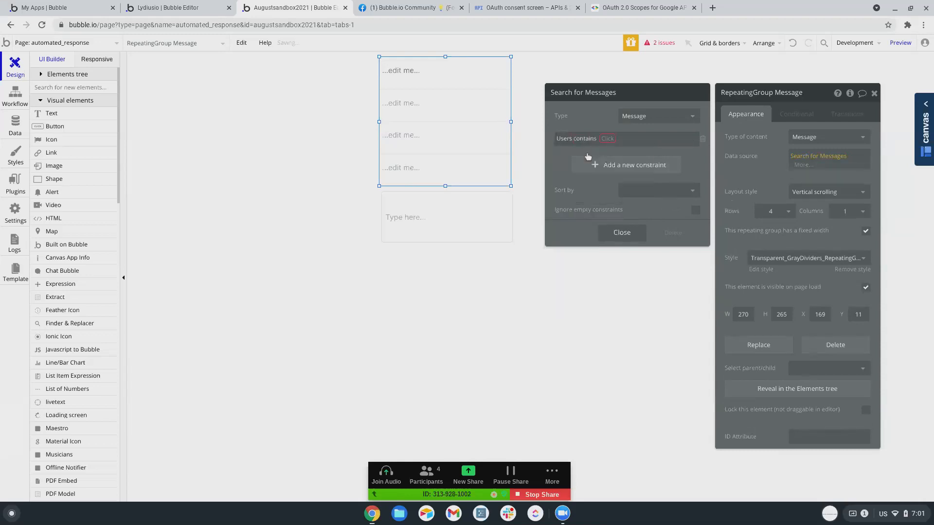
click(605, 141)
click(613, 151)
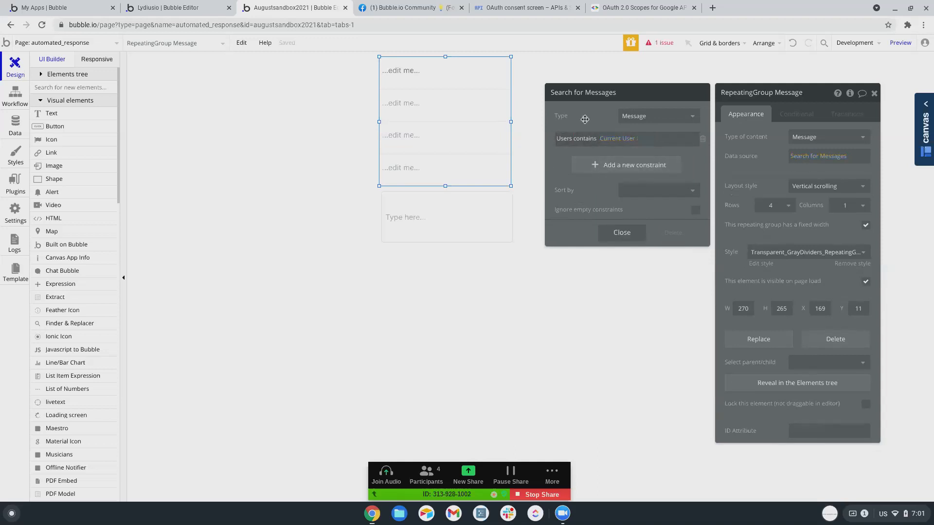
Make Text A display Current cell's Message's Text.
click(401, 75)
triple_click(744, 137)
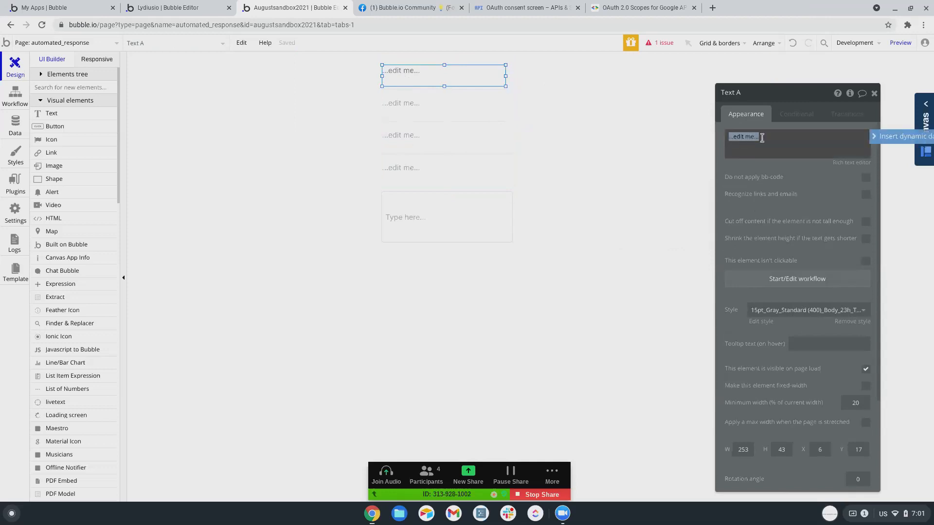
click(894, 137)
click(759, 165)
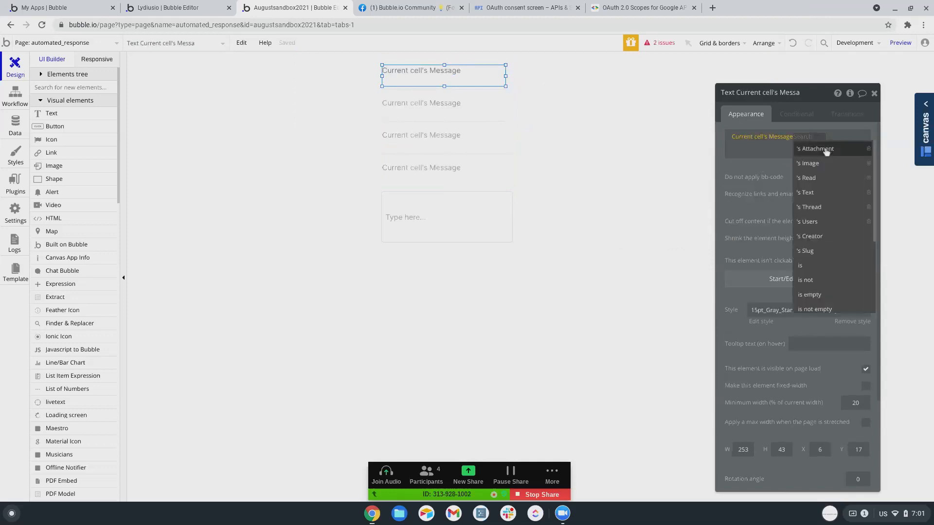
click(807, 192)
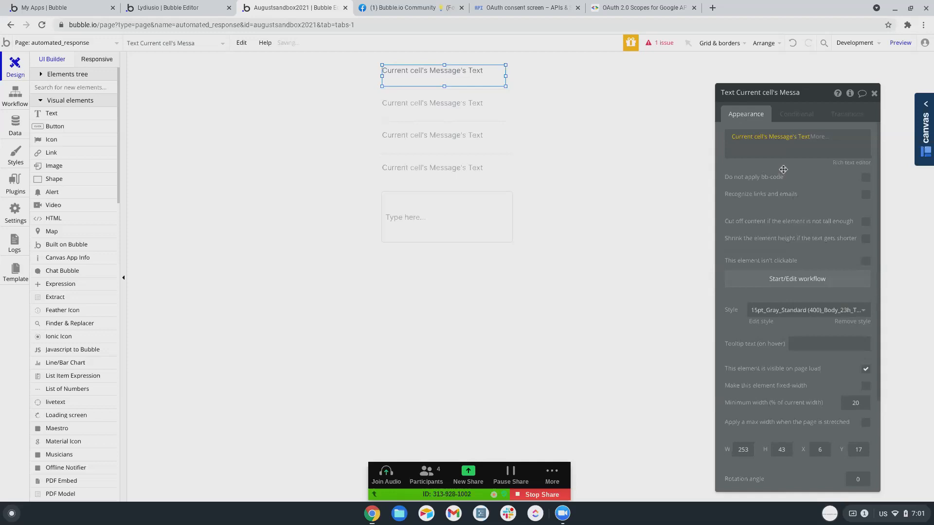
click(418, 221)
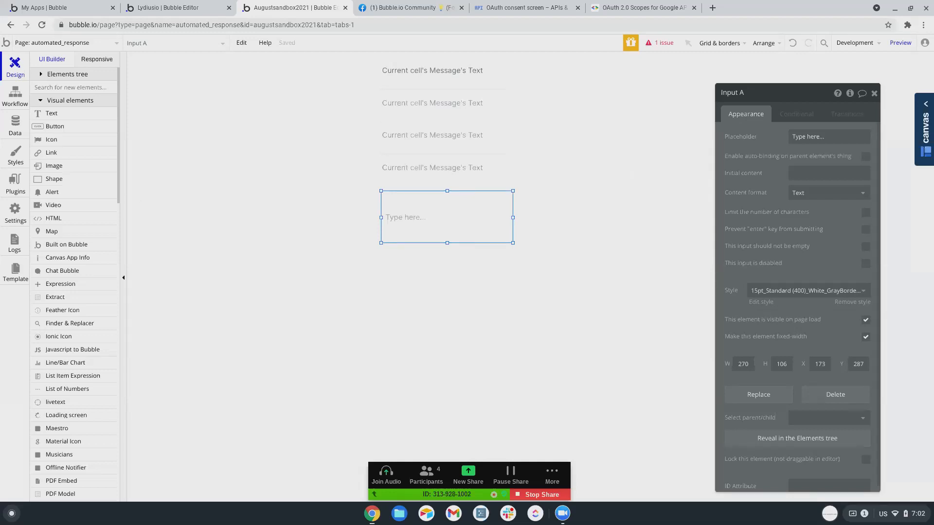
Create the Automated Message data type with a Keywords list-of-texts field.
click(15, 128)
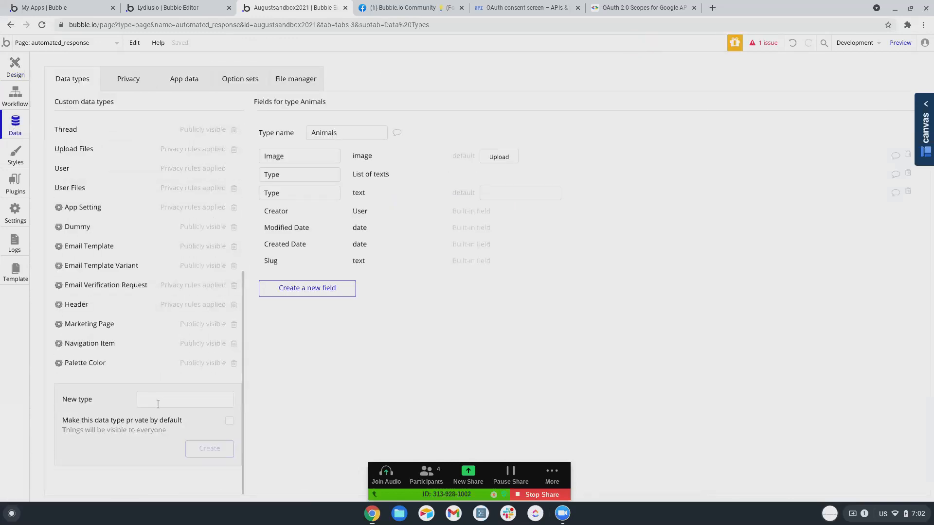
click(158, 399)
text(Automat)
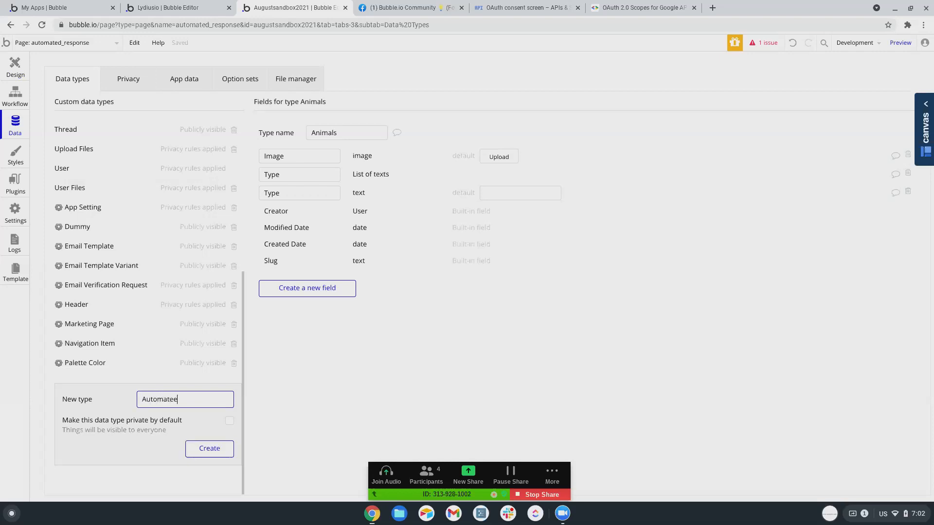
text(ed Message)
click(210, 448)
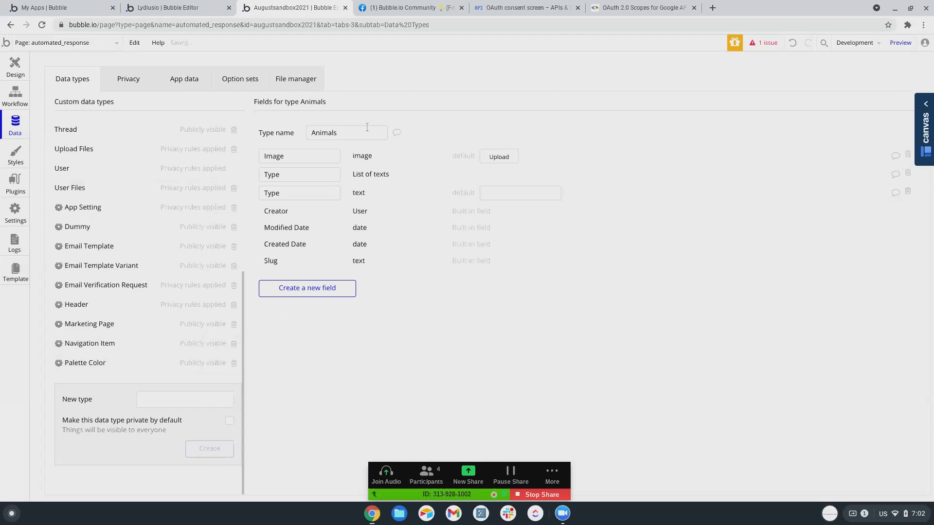
click(297, 233)
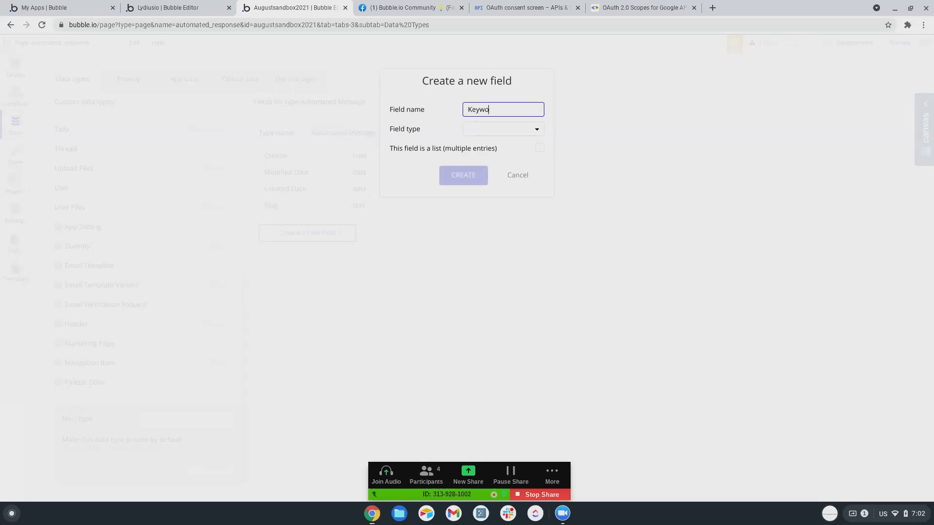
click(506, 125)
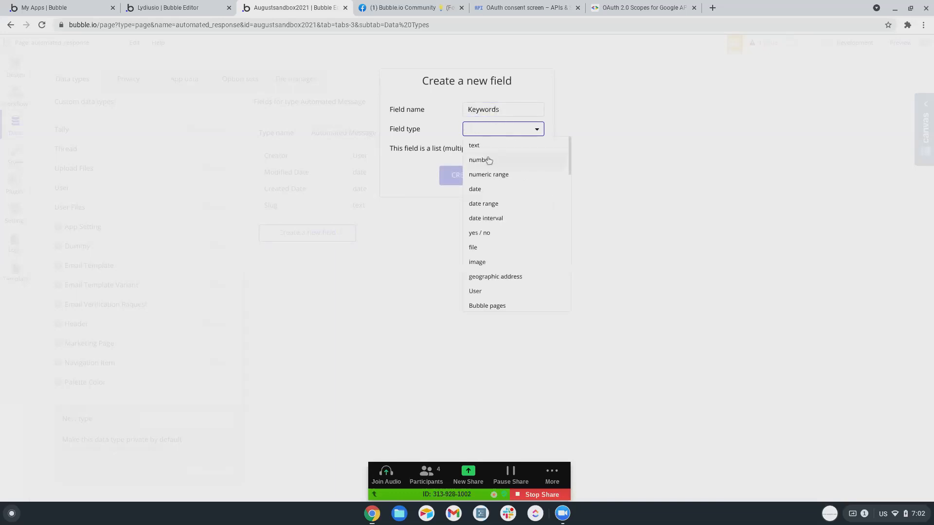
click(493, 159)
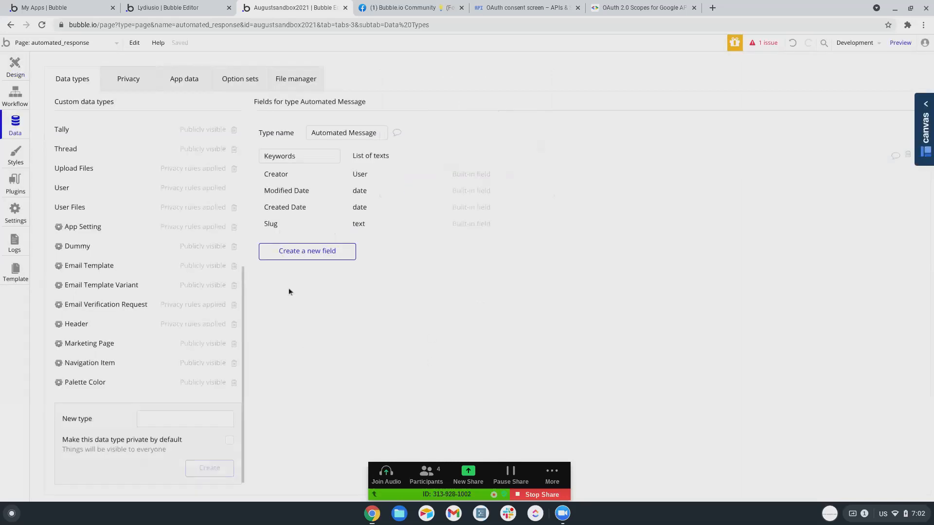
Add a Message text field to Automated Message and go back to the page design.
click(304, 250)
text(Messa)
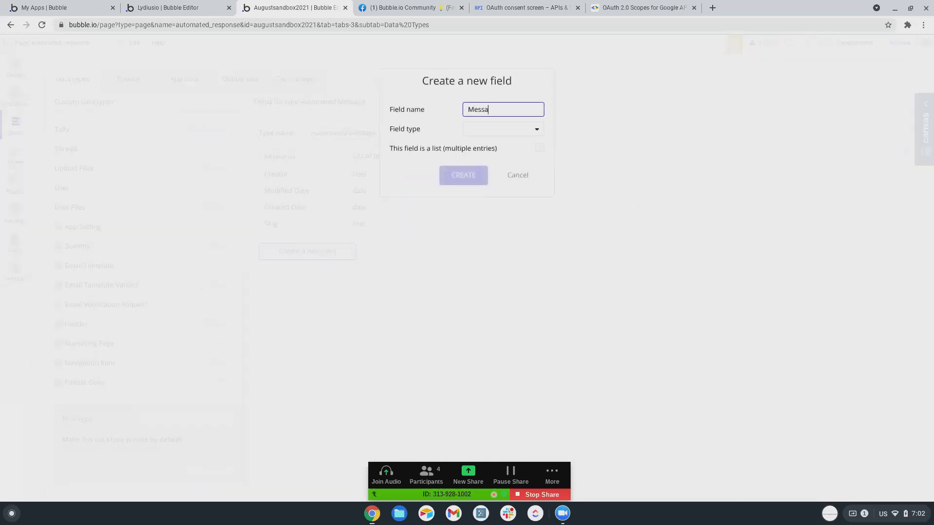
click(501, 129)
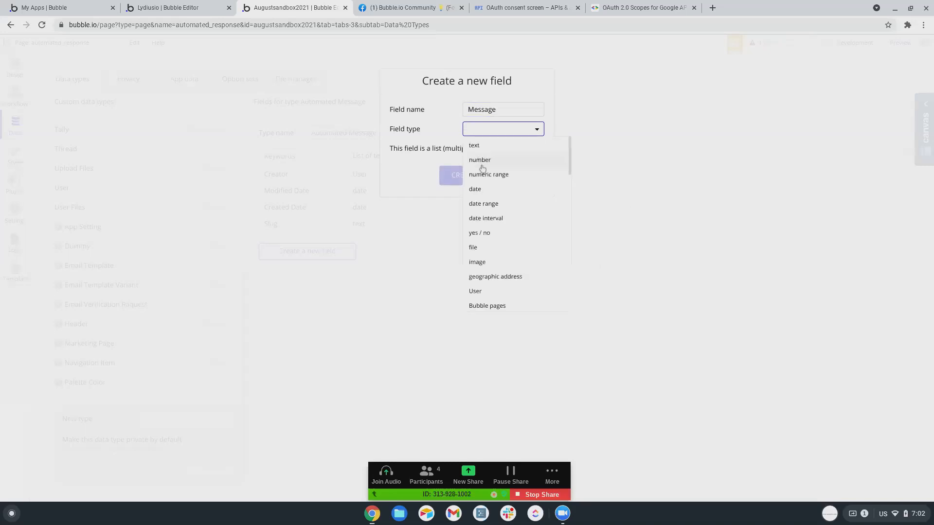
click(475, 147)
click(467, 181)
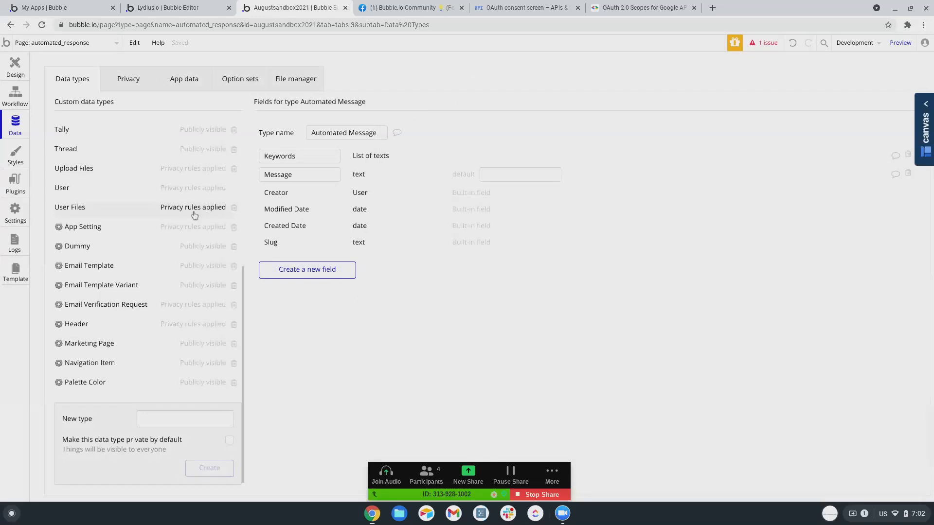
scroll(85, 272, up, 3)
scroll(86, 278, down, 4)
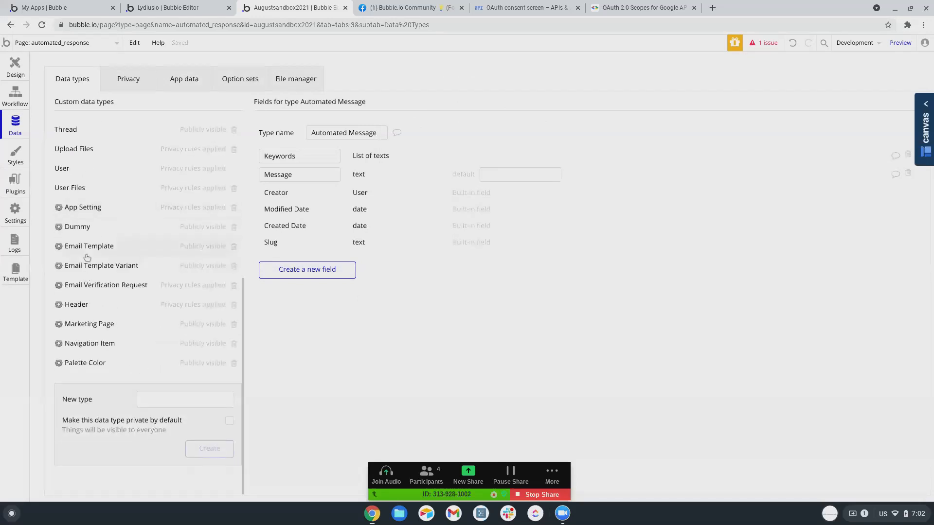
click(20, 74)
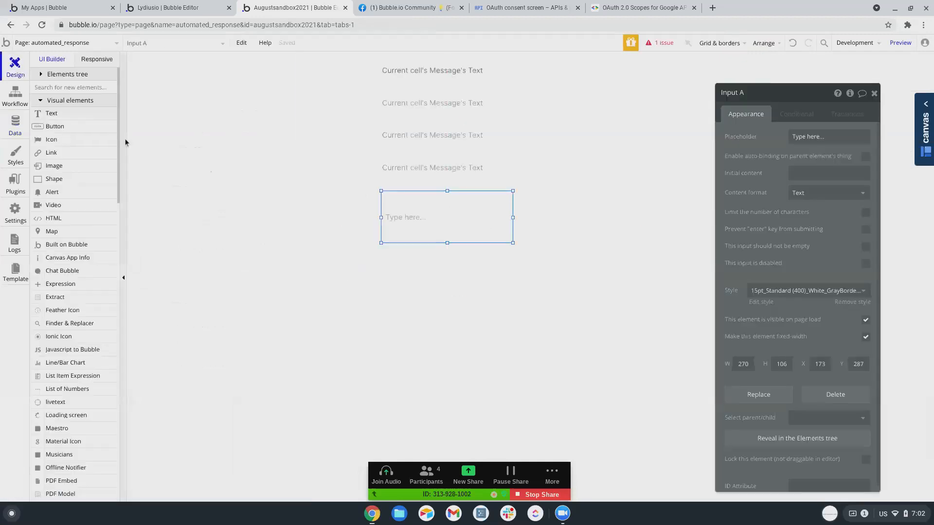
Draw a button below Input A and label it 'Send'.
click(425, 269)
drag(382, 247, 509, 283)
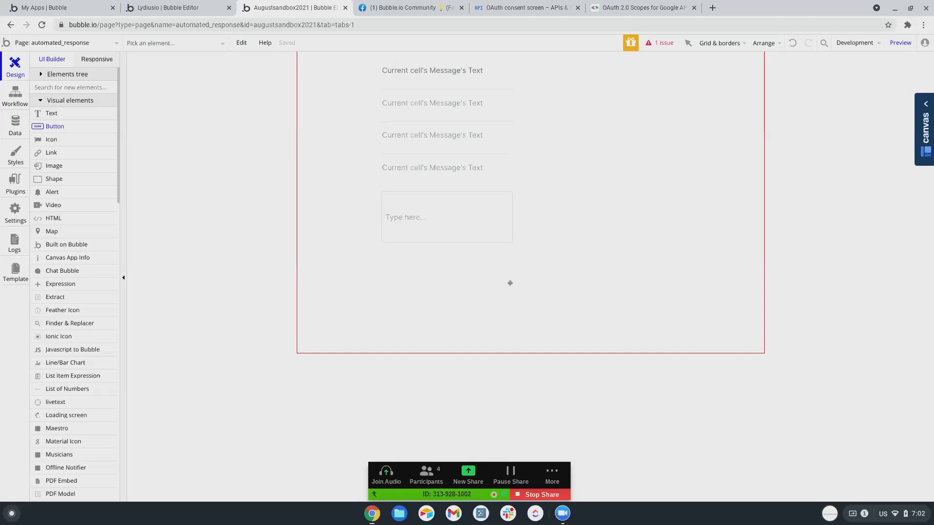
text(Send)
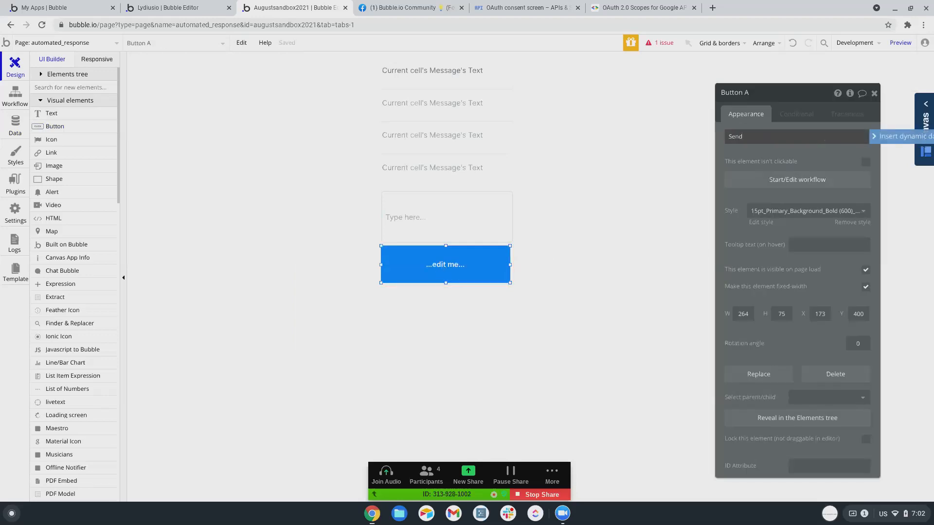
click(772, 199)
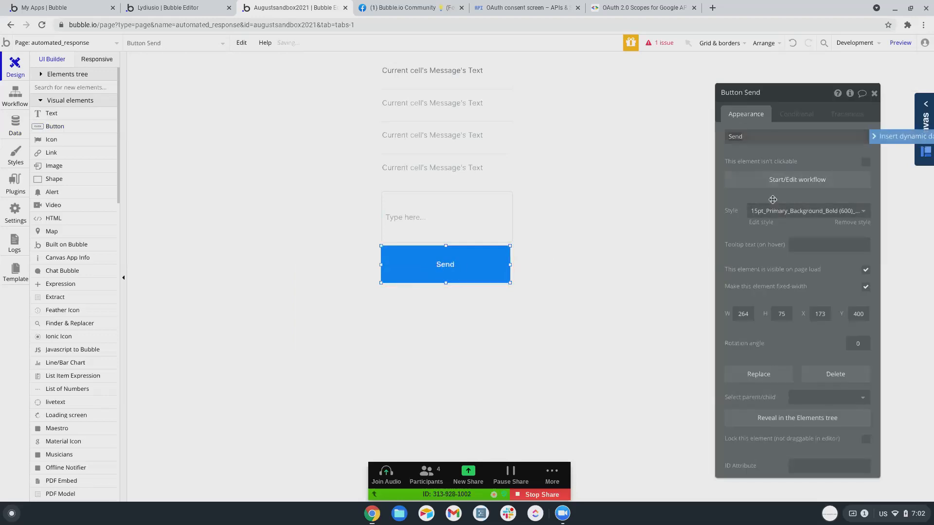
Start the Send button's workflow with a Create a new Message action.
click(762, 180)
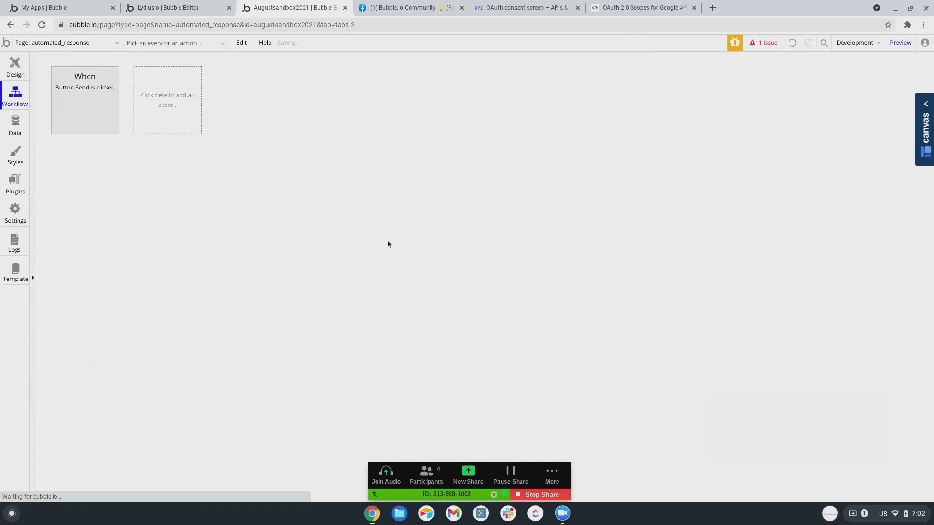
click(79, 167)
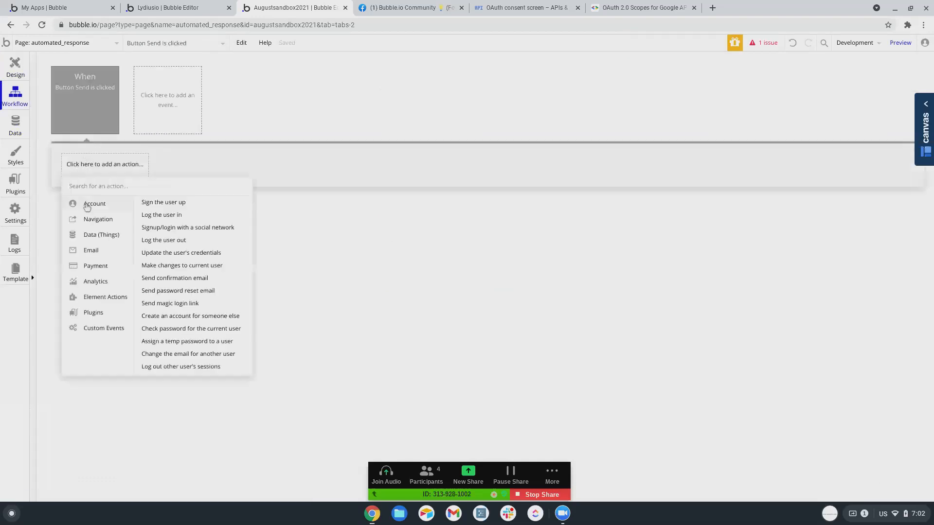
mouse_move(88, 242)
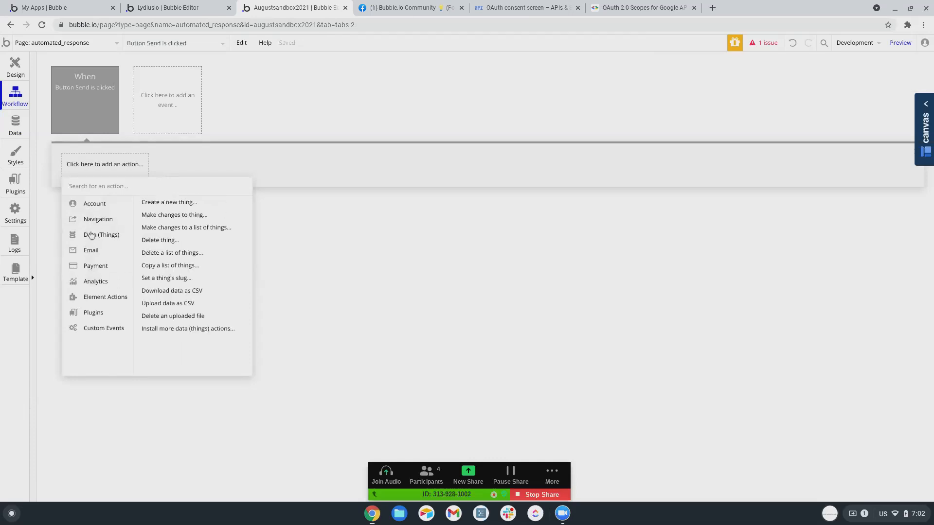
click(161, 204)
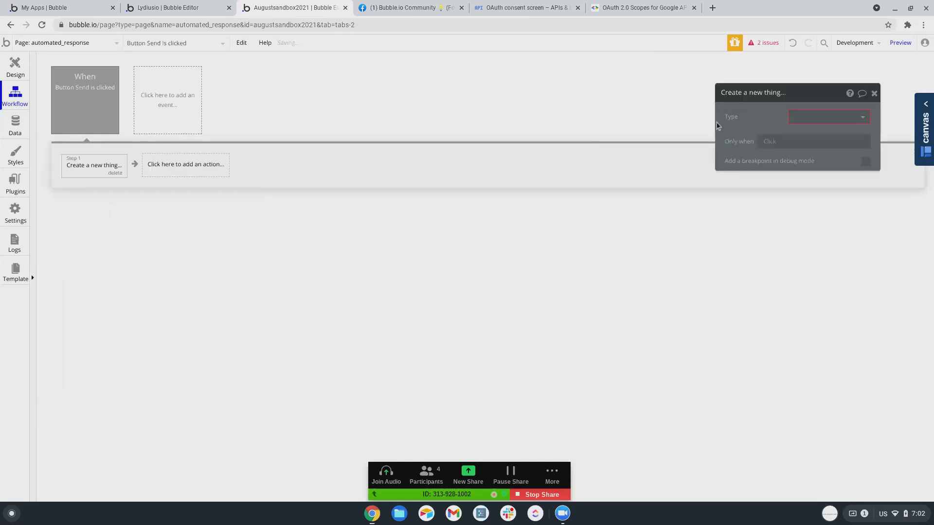
click(827, 116)
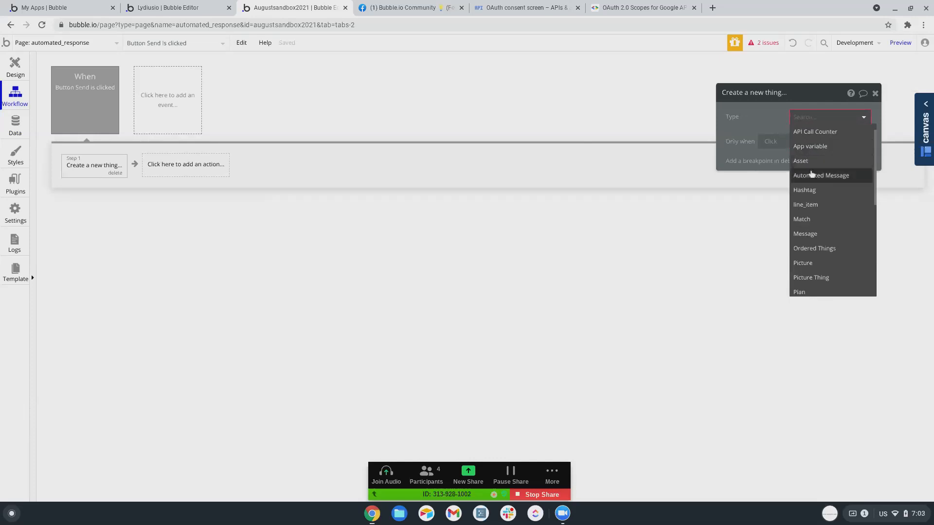
scroll(812, 179, down, 1)
click(809, 188)
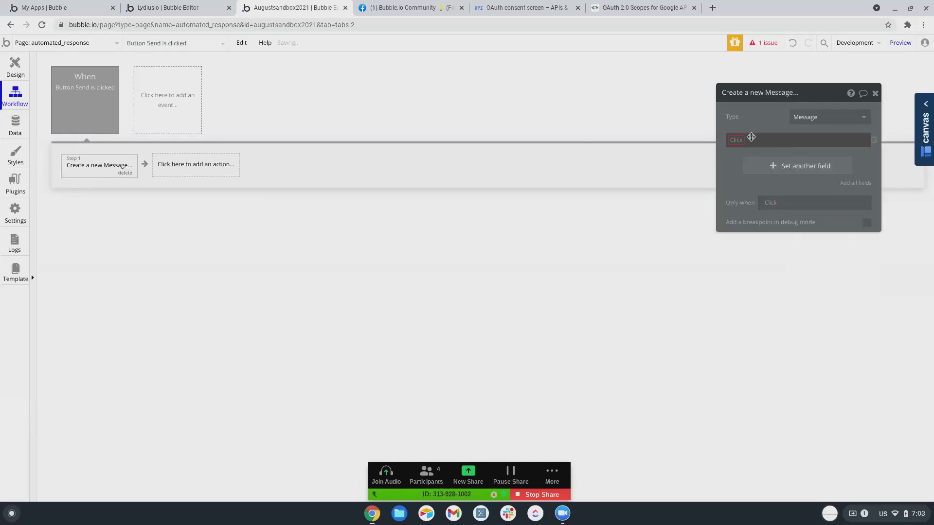
Have the first Message add Current User to Users and use Input A's value as Text.
click(751, 137)
click(742, 224)
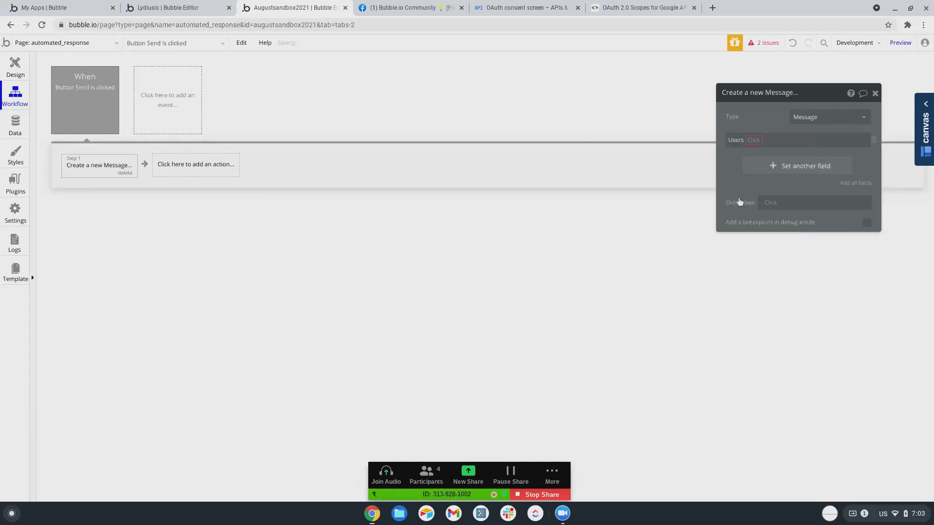
click(753, 139)
click(774, 167)
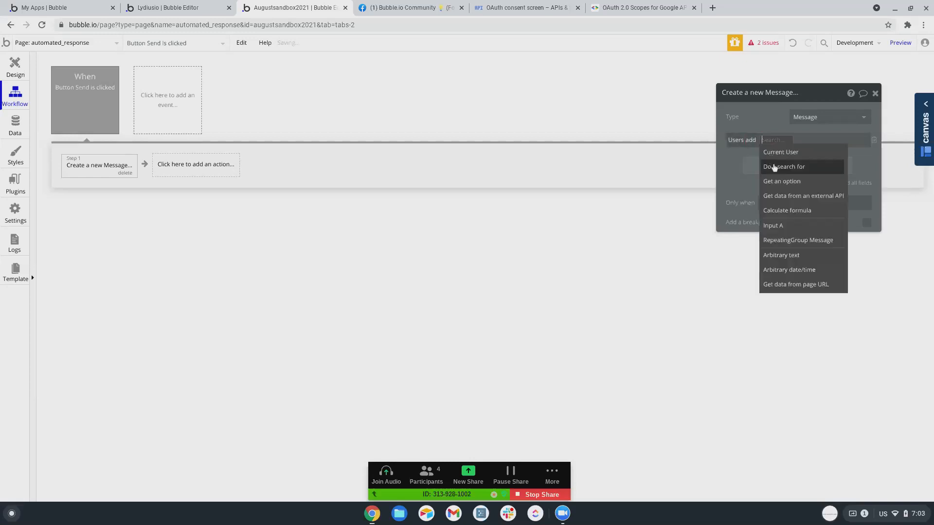
click(779, 152)
click(774, 164)
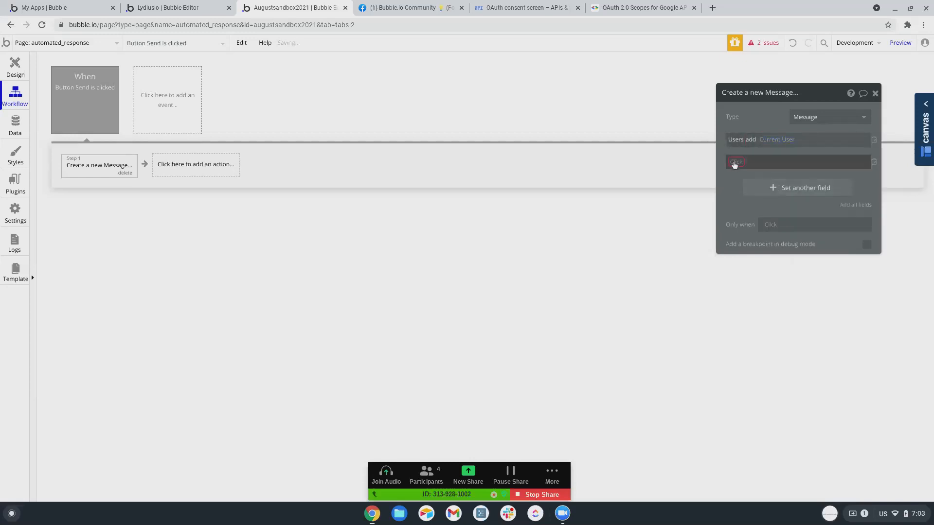
click(735, 162)
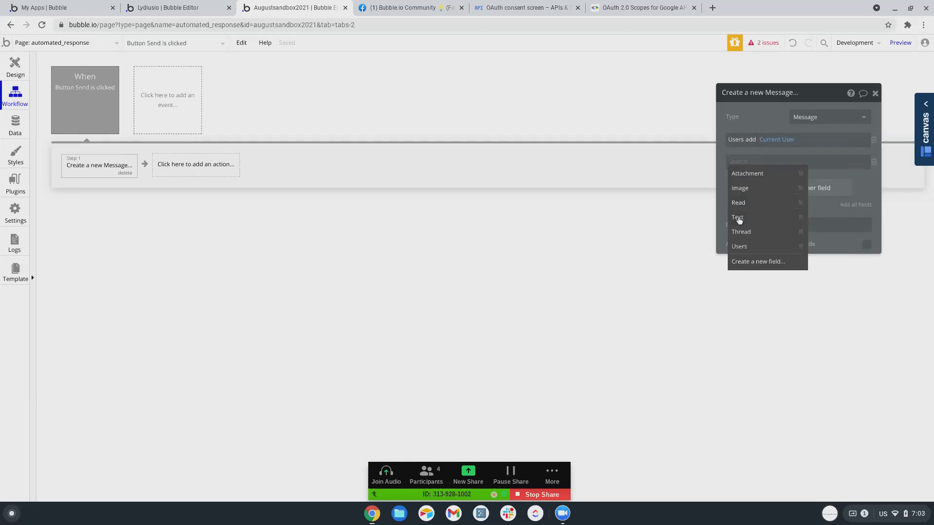
click(740, 220)
click(762, 163)
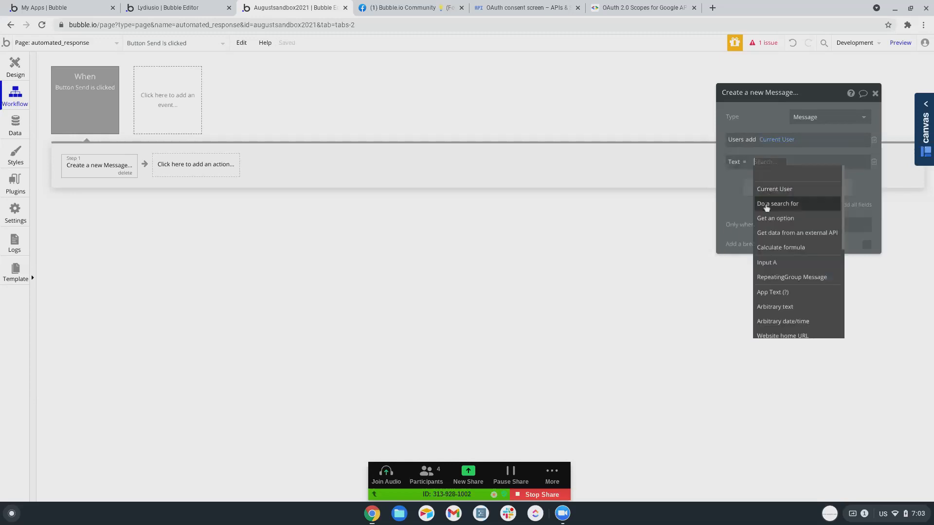
click(769, 262)
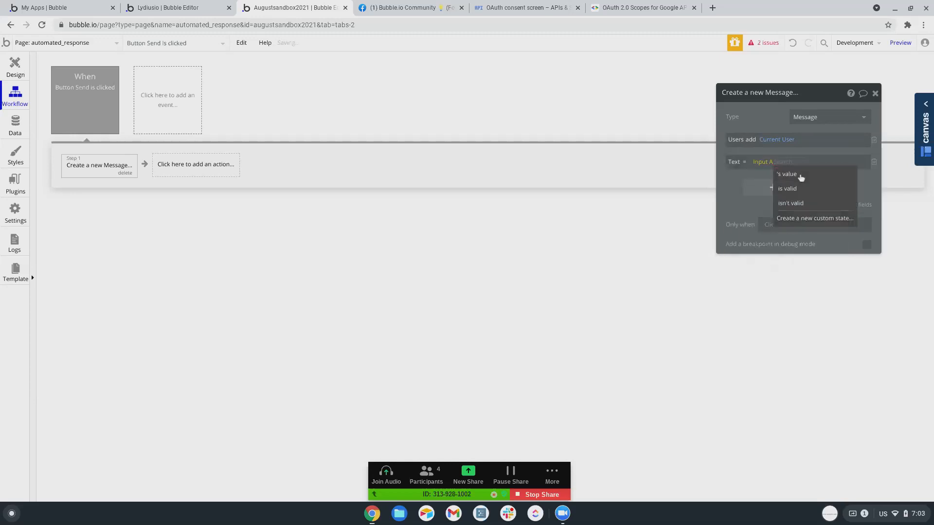
click(786, 173)
click(750, 207)
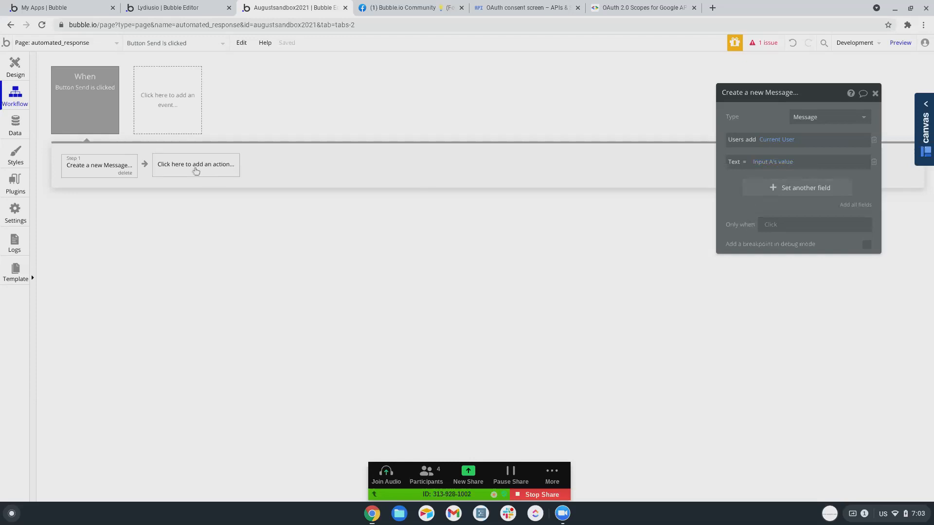
Add a second Create a new Message step to the workflow.
click(184, 166)
mouse_move(210, 256)
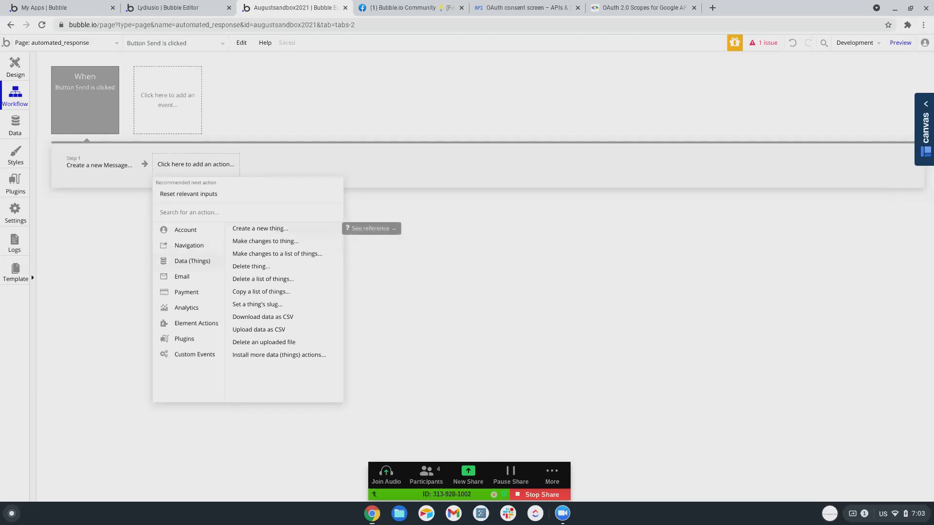
click(278, 234)
click(822, 120)
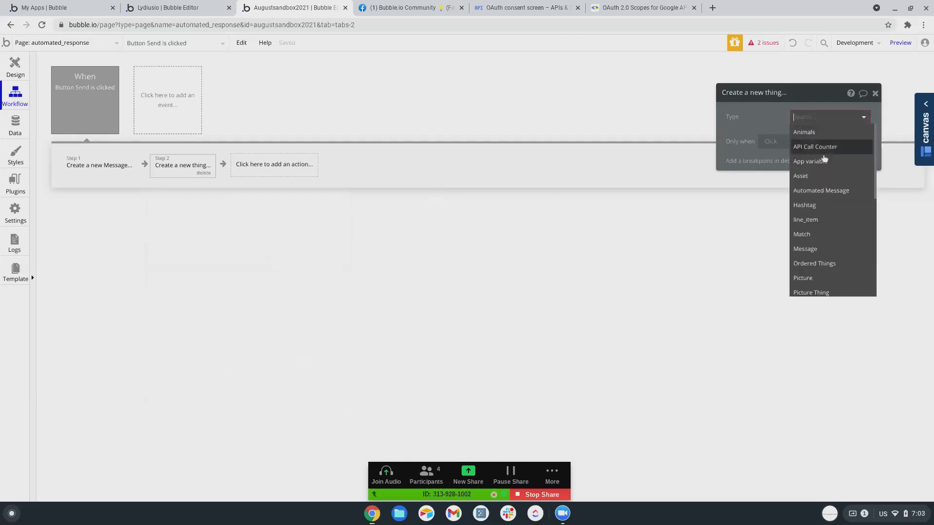
scroll(804, 207, down, 3)
click(805, 214)
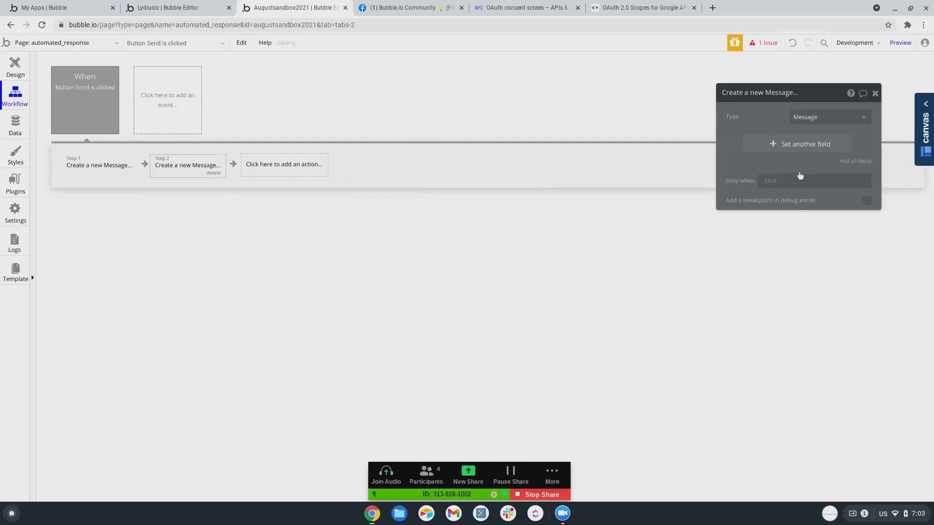
Make the second Message add Current User to Users and begin setting its Text field.
click(795, 144)
click(744, 140)
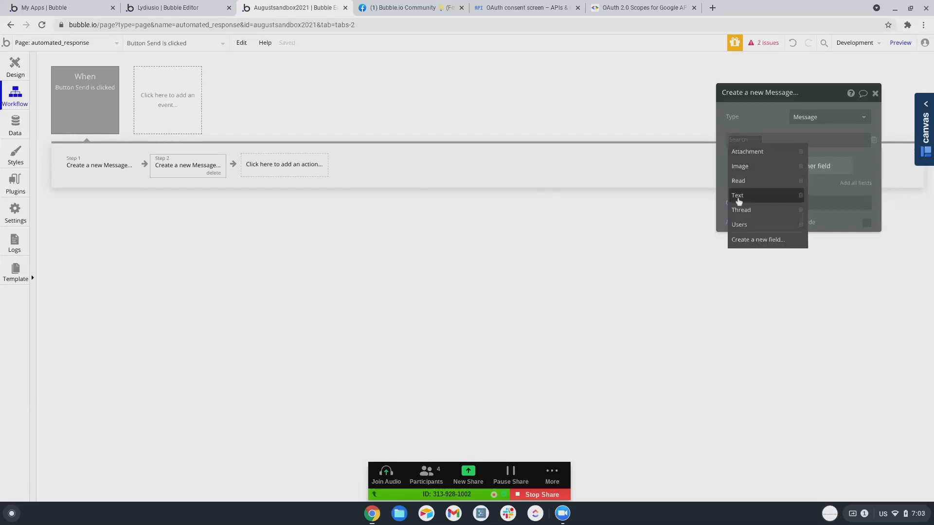
click(740, 224)
click(753, 140)
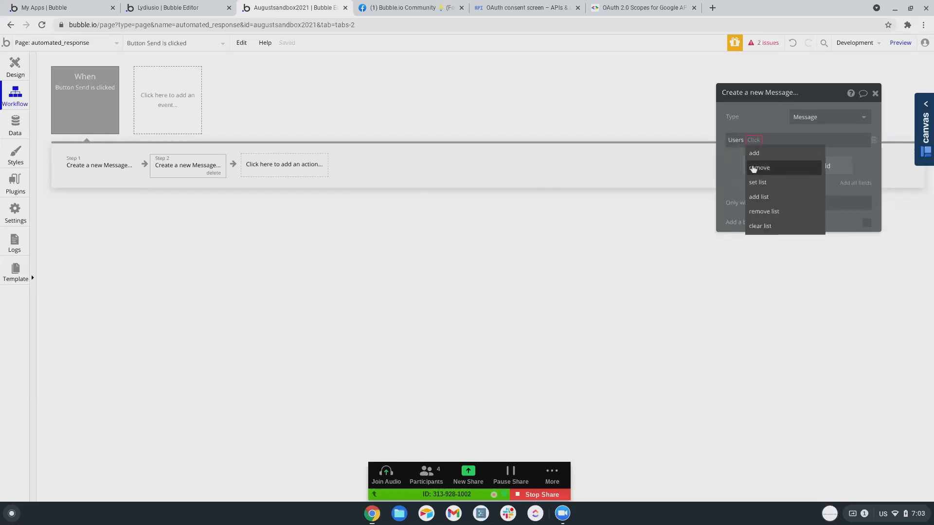
click(754, 153)
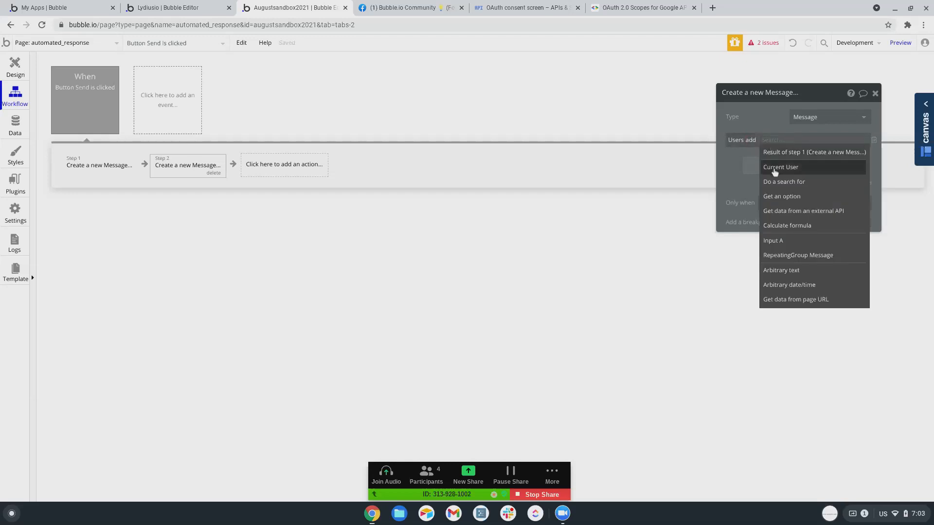
click(775, 170)
click(771, 167)
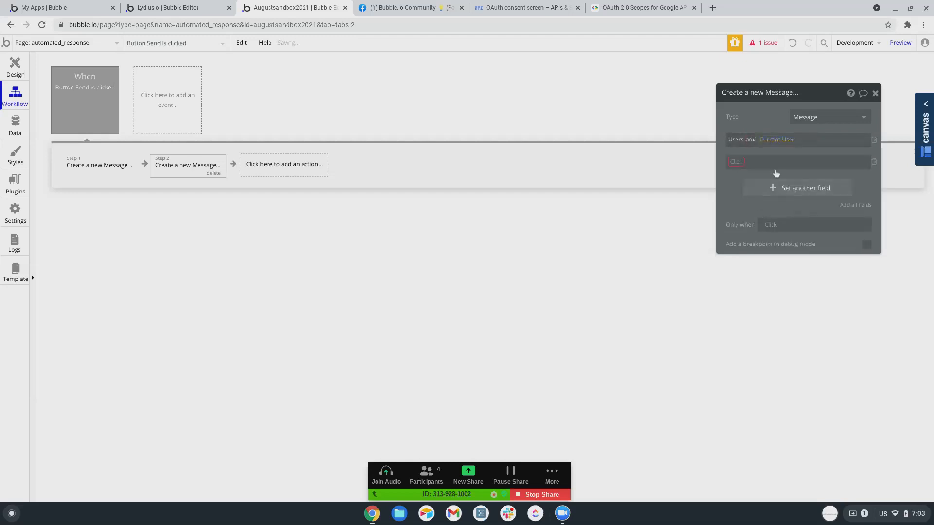
click(735, 162)
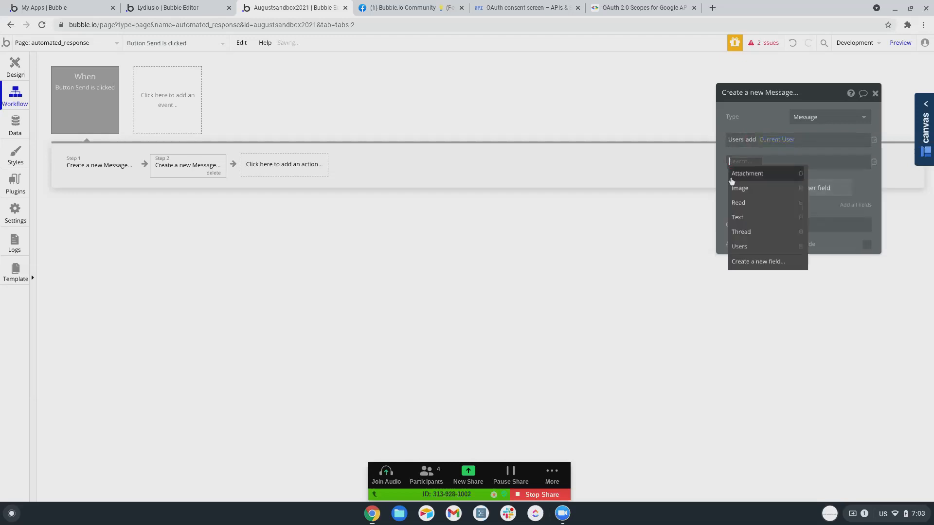
click(735, 217)
Make the Text a Search for Automated Messages with a Keywords constraint, then switch to Design.
click(763, 217)
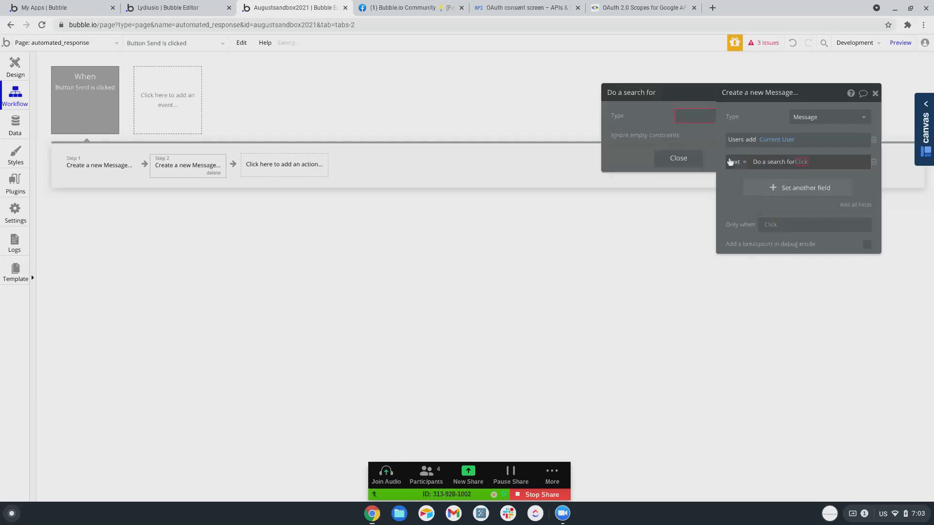
click(641, 203)
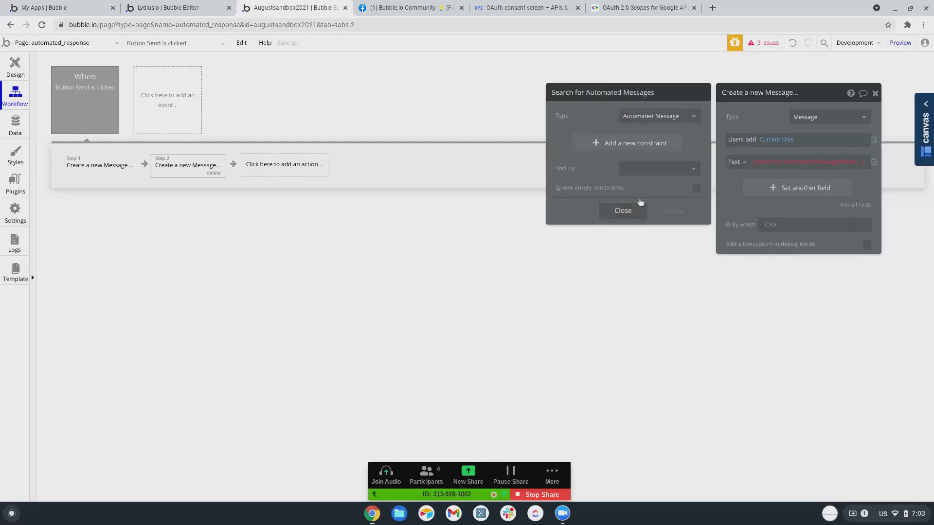
click(608, 143)
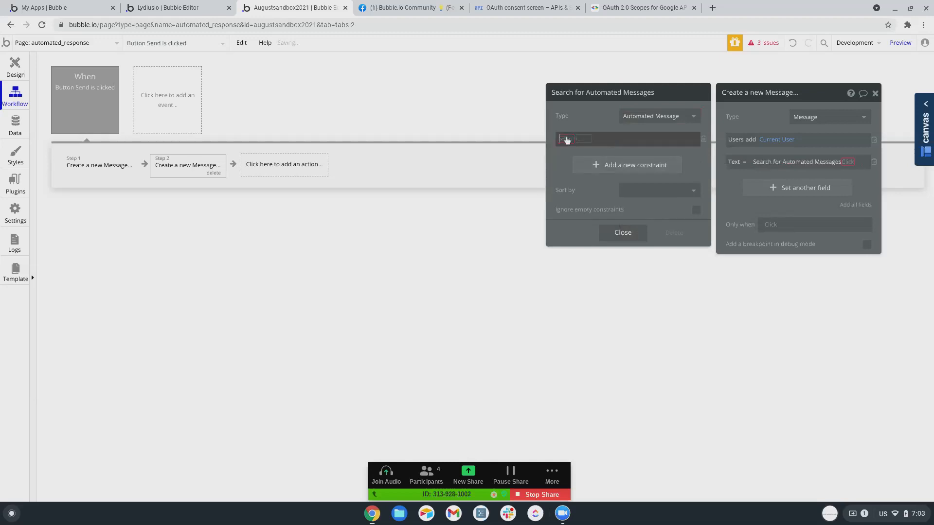
click(564, 139)
click(568, 154)
click(593, 139)
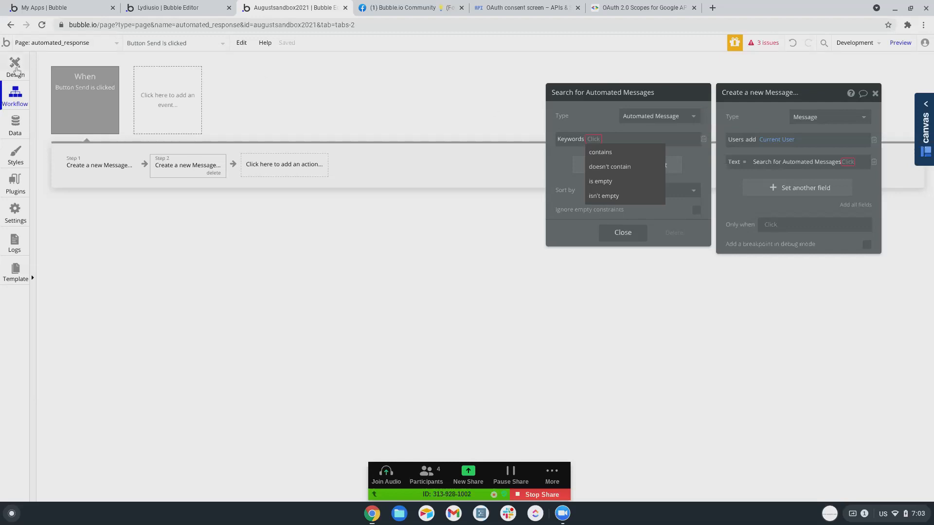
click(15, 70)
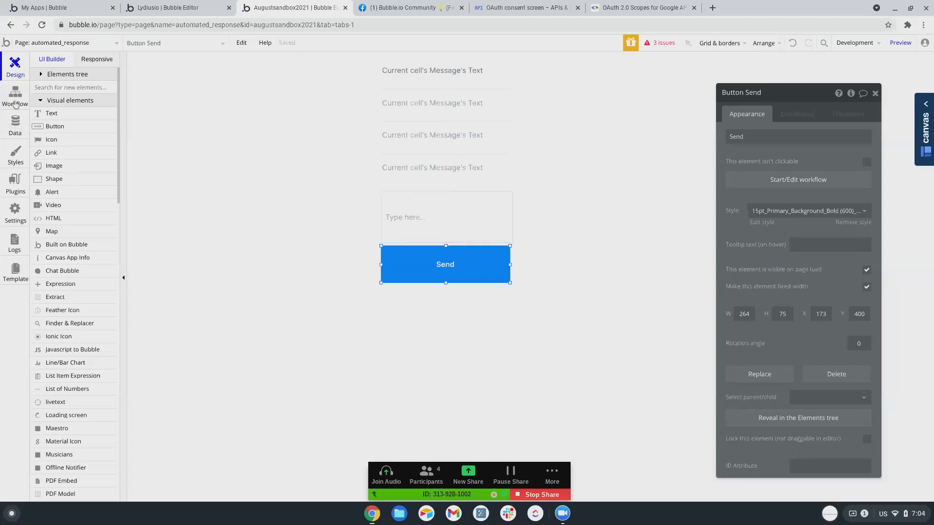
In the second Create a new Message step's search, delete and re-add the Keywords constraint.
click(15, 124)
click(25, 102)
click(162, 166)
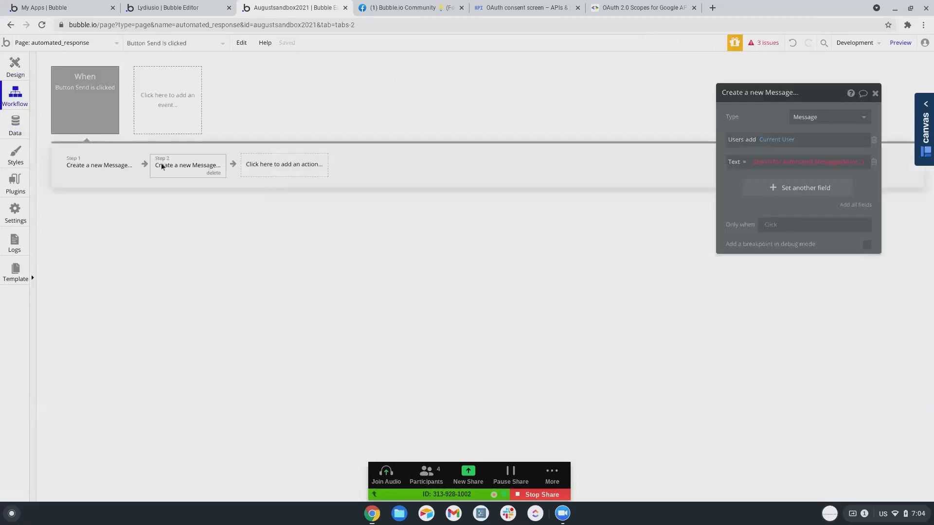
click(783, 162)
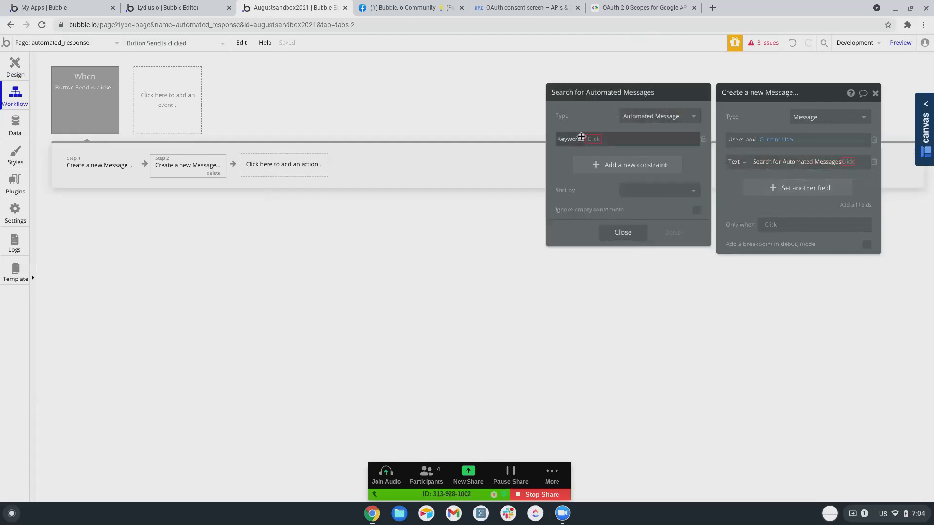
click(703, 140)
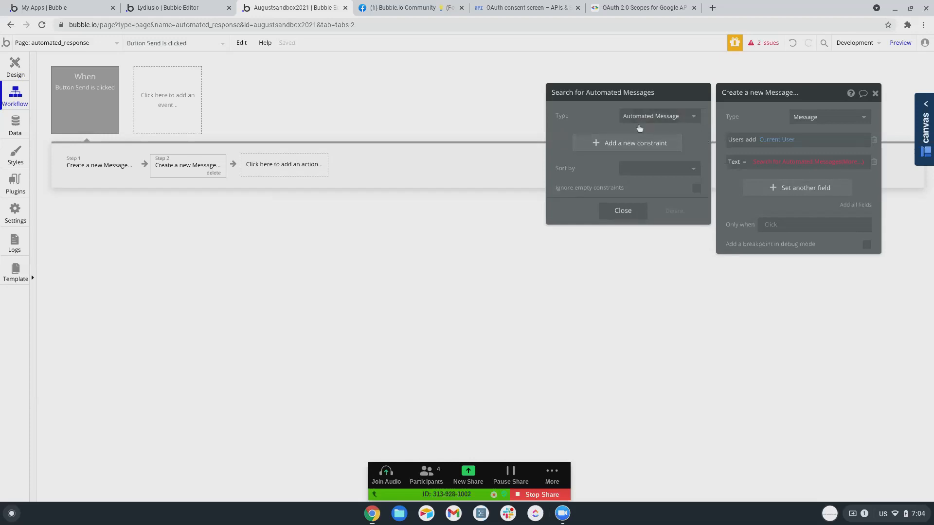
click(620, 146)
click(564, 141)
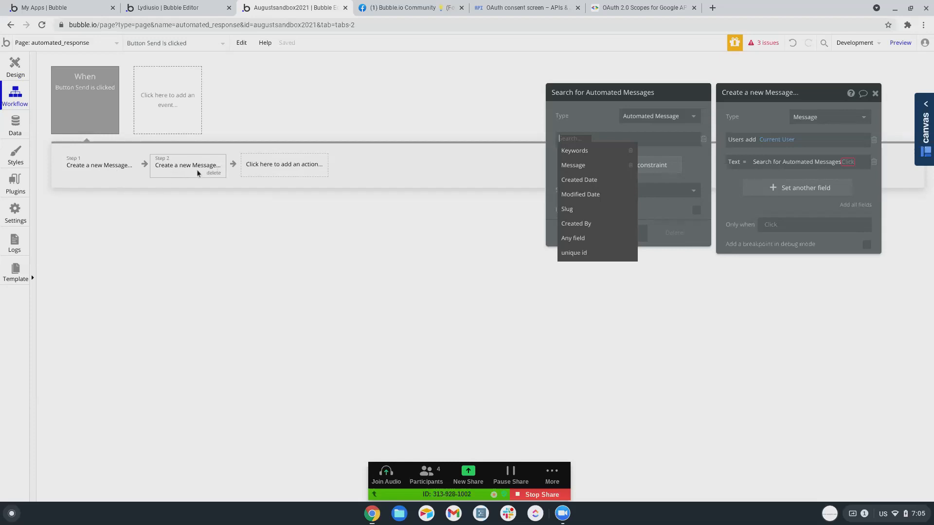
click(583, 149)
click(593, 139)
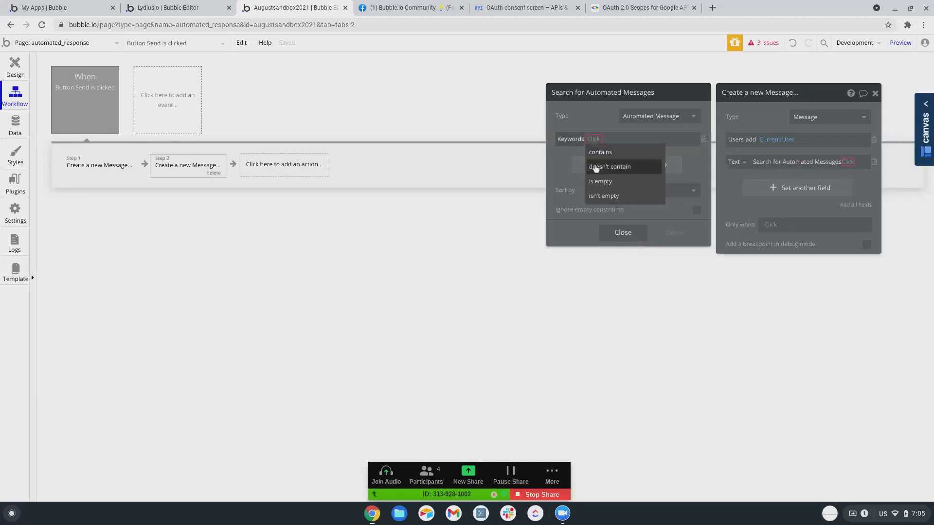
click(594, 140)
click(580, 140)
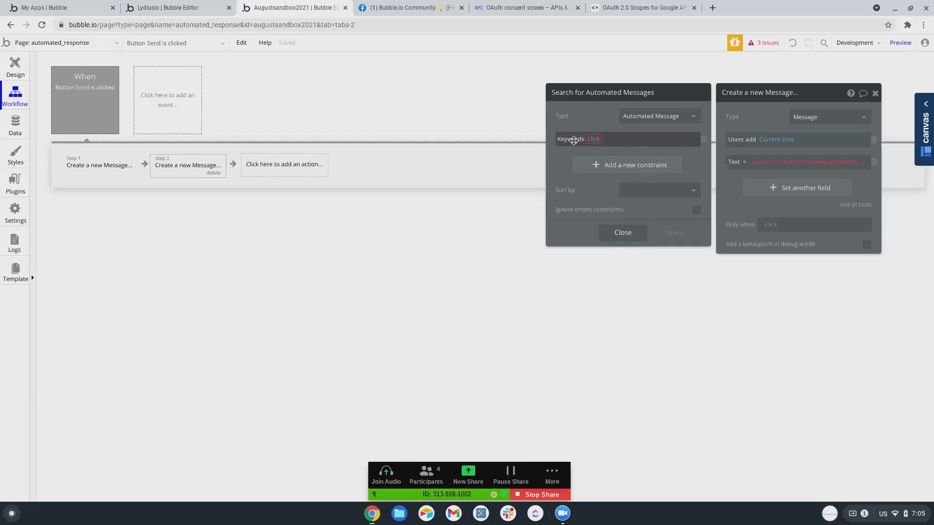
Swap the Keywords constraint for an 'Any field contains' constraint, then return to Design.
click(704, 141)
click(612, 145)
click(562, 141)
click(568, 232)
click(621, 142)
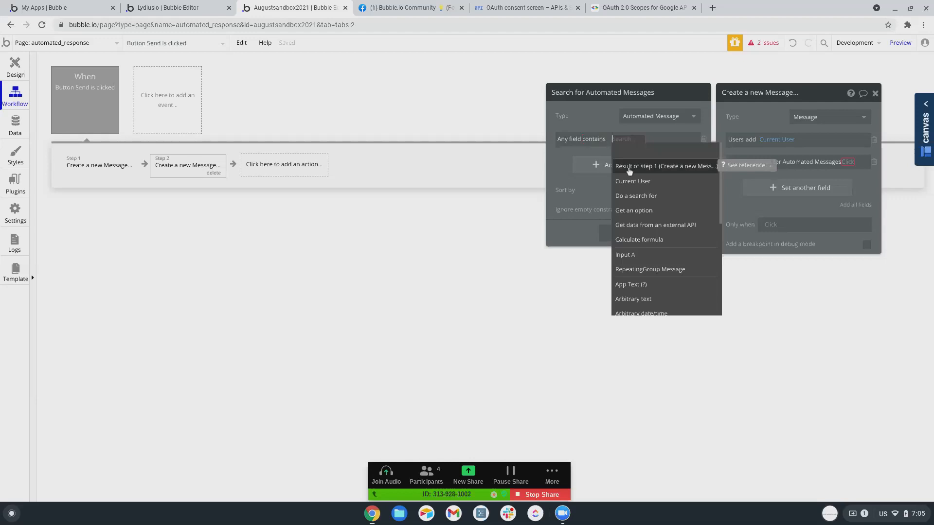
scroll(622, 204, down, 5)
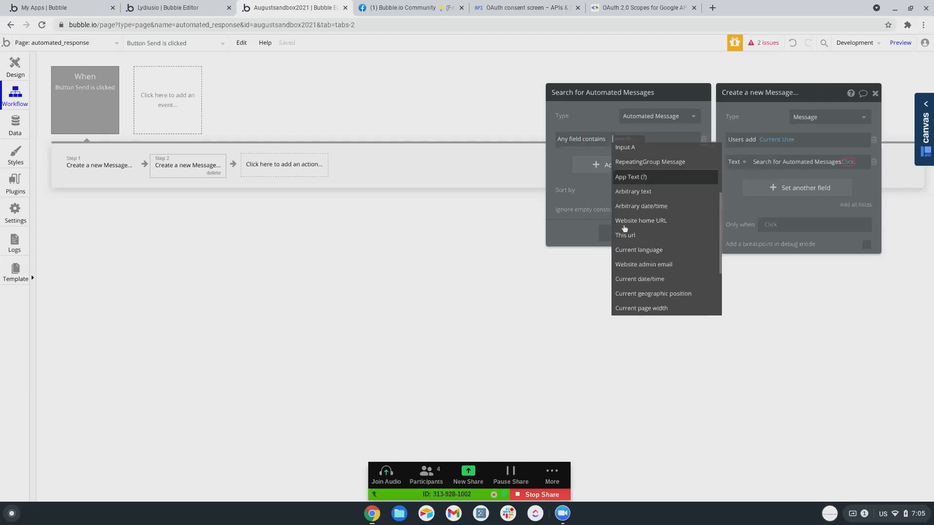
scroll(619, 216, up, 5)
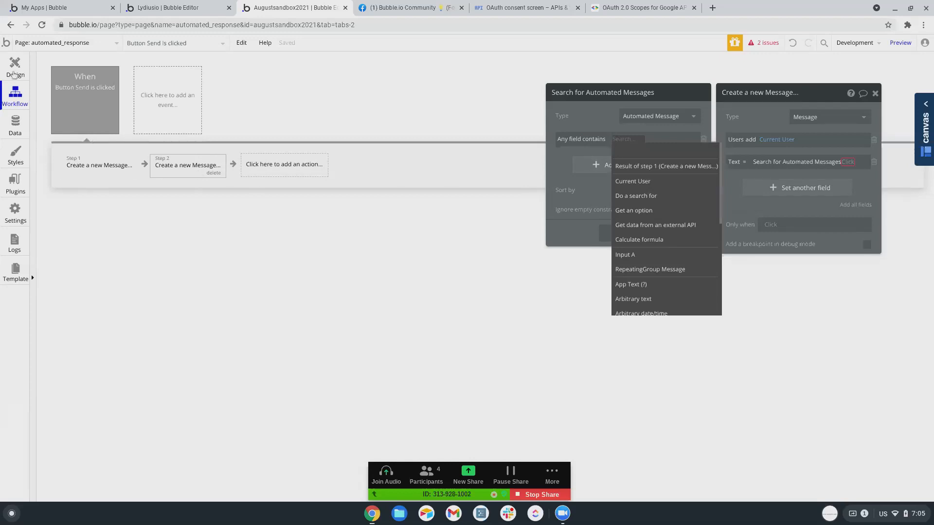
click(14, 68)
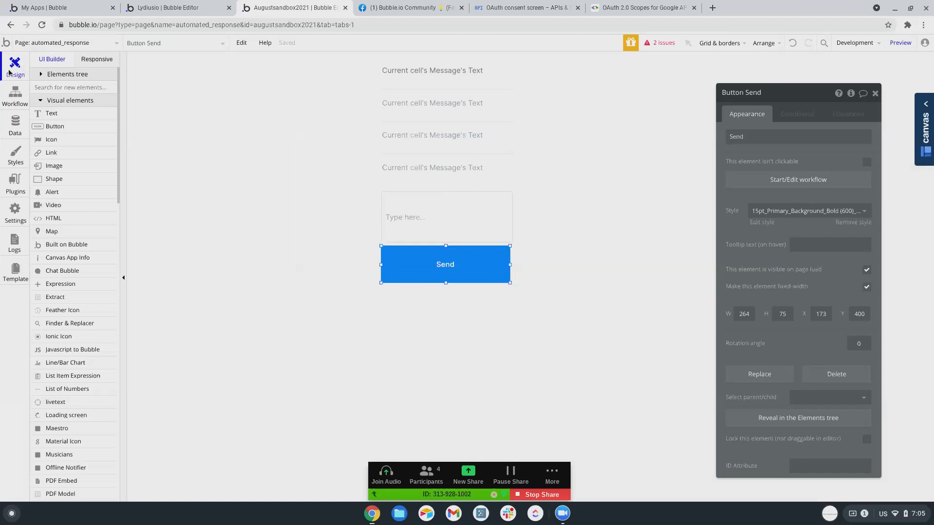
Delete the 'Any field contains' constraint from the Automated Messages search.
click(15, 96)
click(17, 72)
click(15, 96)
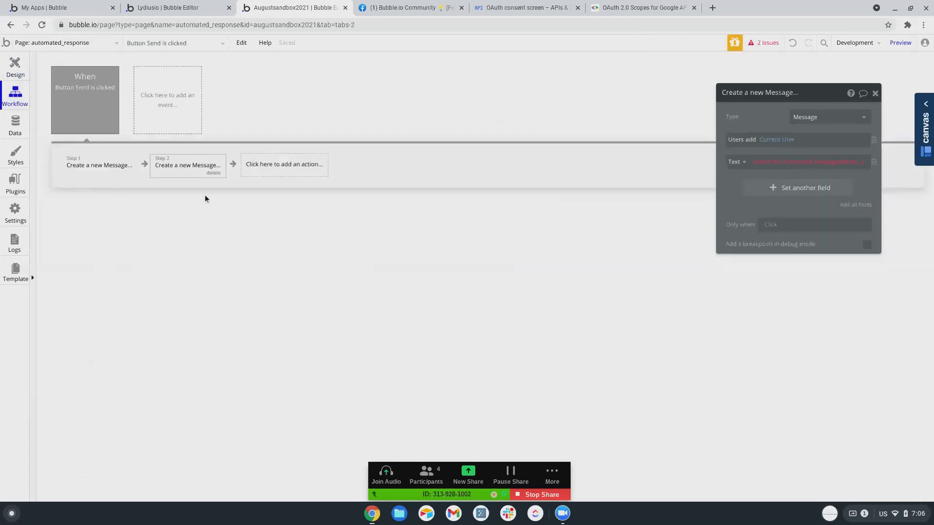
click(774, 163)
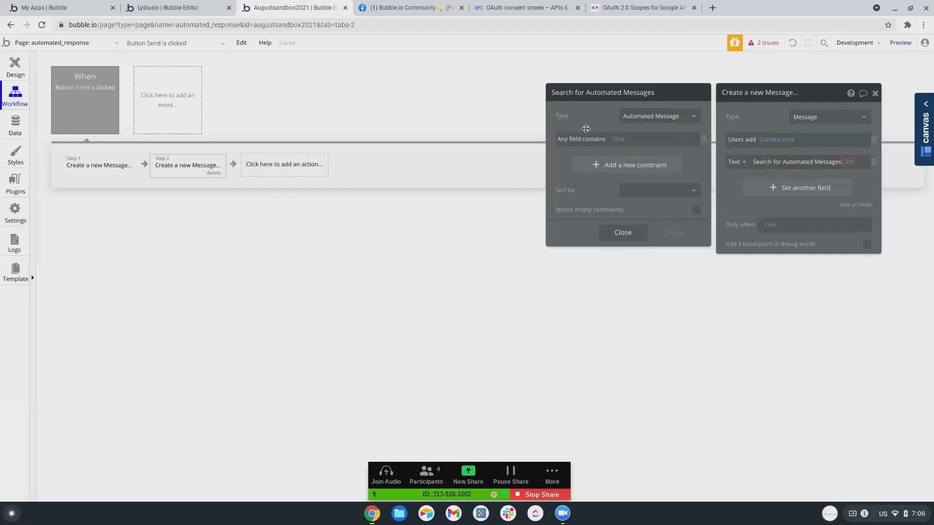
click(703, 140)
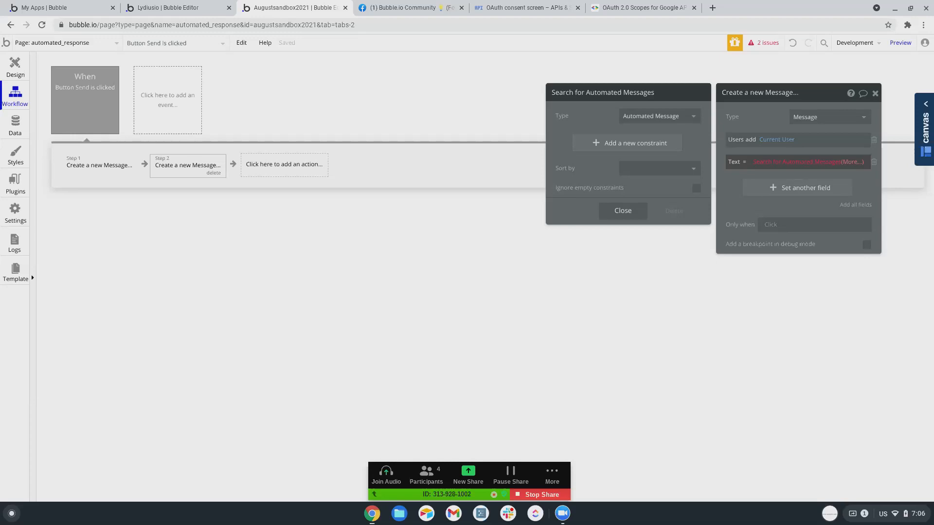
Set the Text to Search for Automated Messages's Keywords and browse the further operations.
click(852, 161)
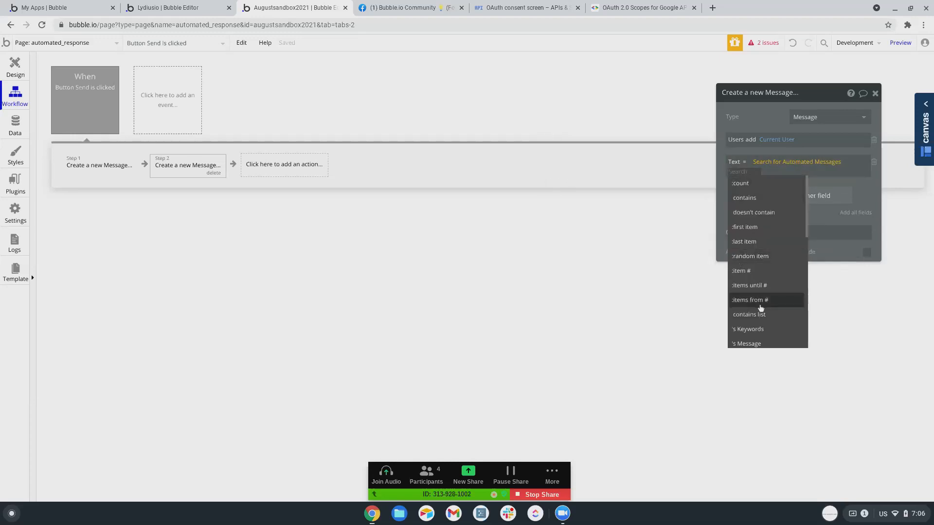
scroll(758, 294, down, 1)
scroll(752, 271, down, 1)
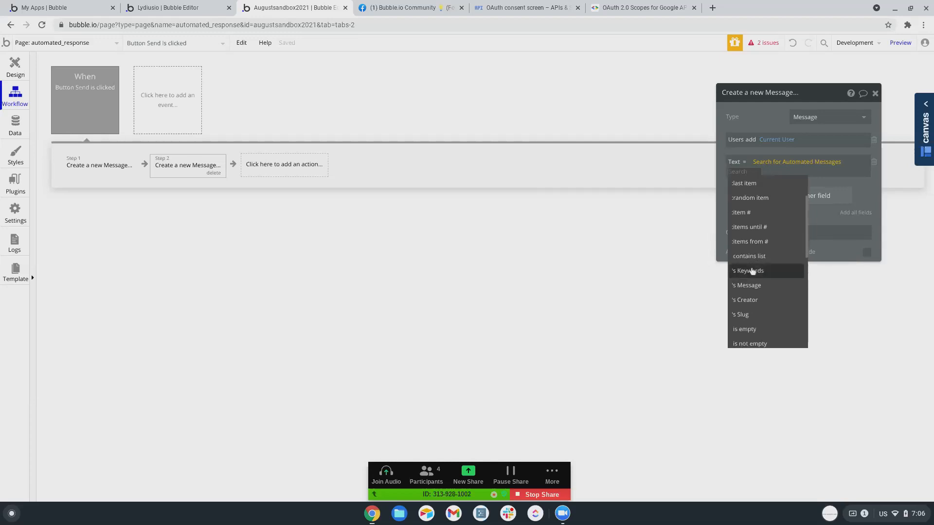
scroll(748, 253, down, 1)
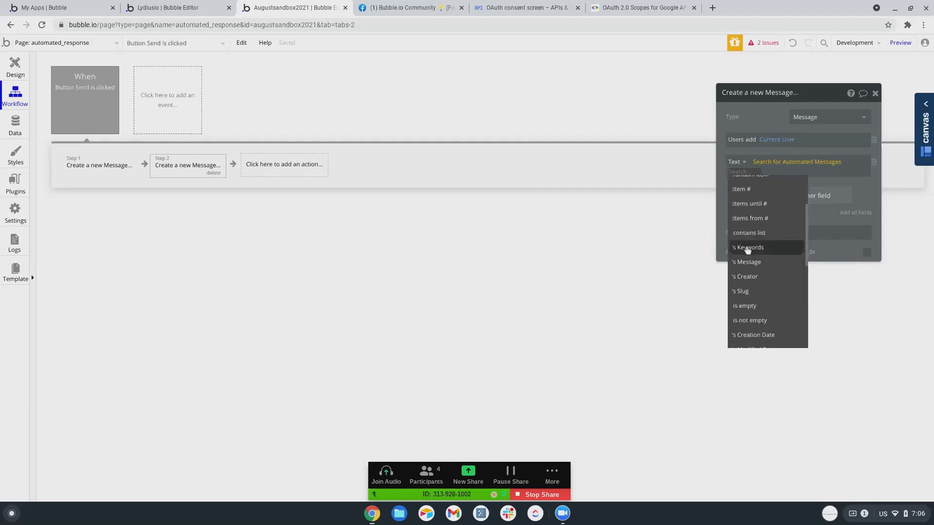
click(747, 248)
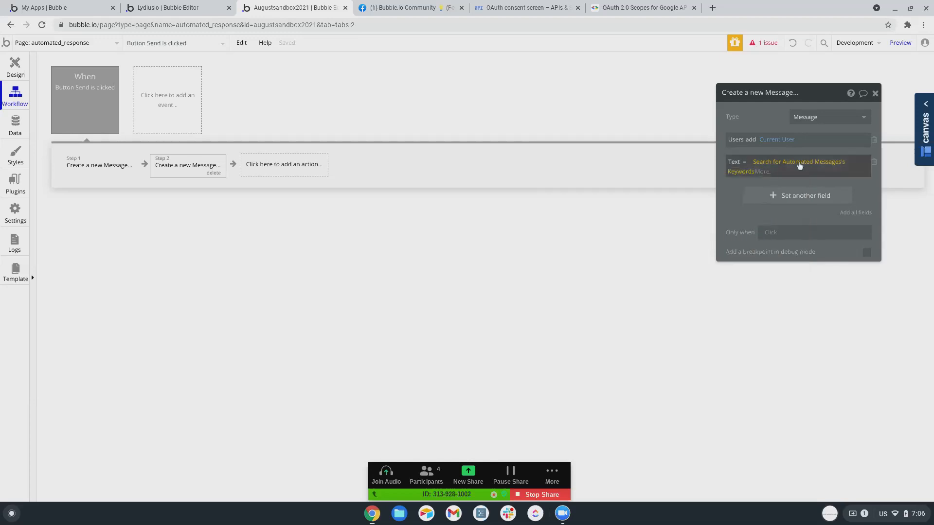
click(744, 173)
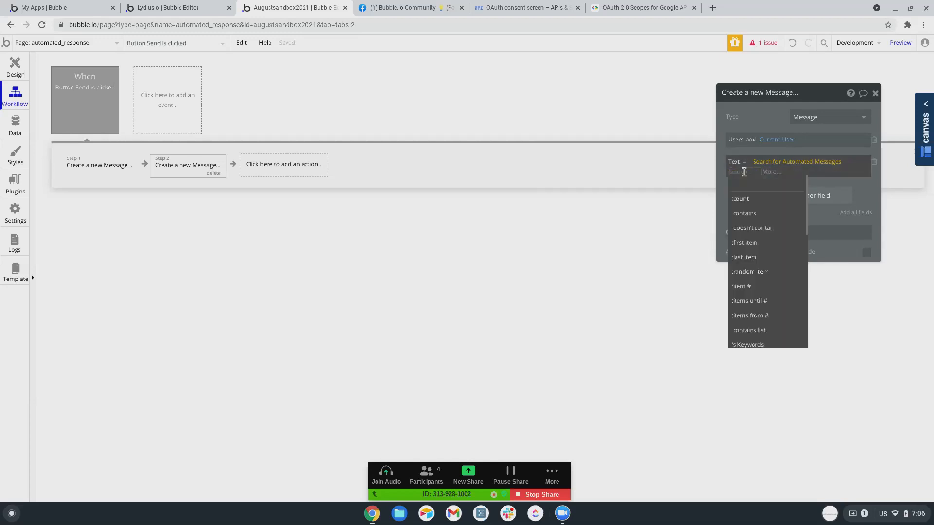
click(826, 164)
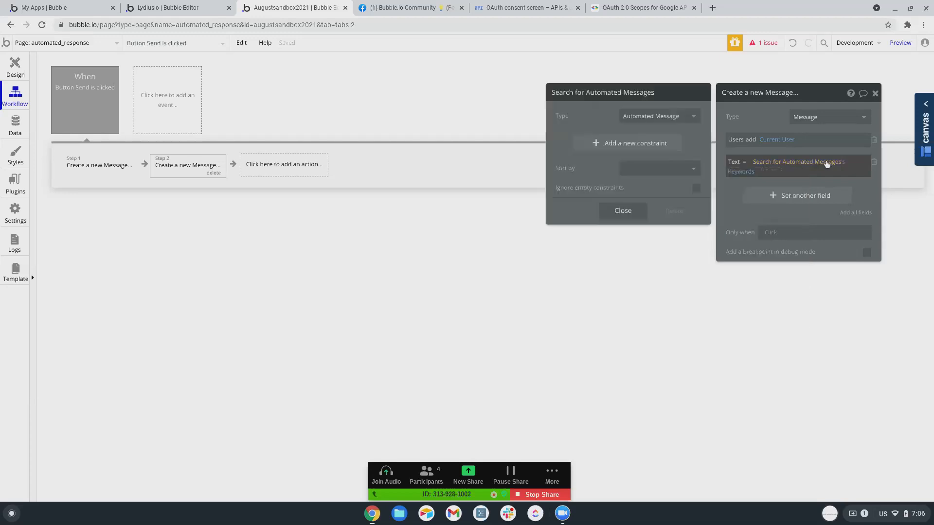
click(744, 175)
scroll(761, 265, down, 5)
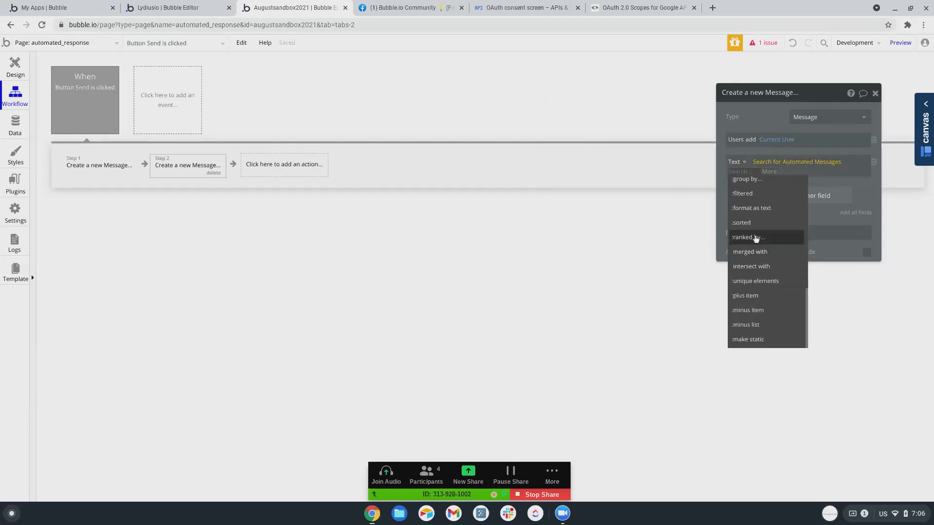
Apply a filter to the search results, then add and remove a Keywords constraint.
click(749, 225)
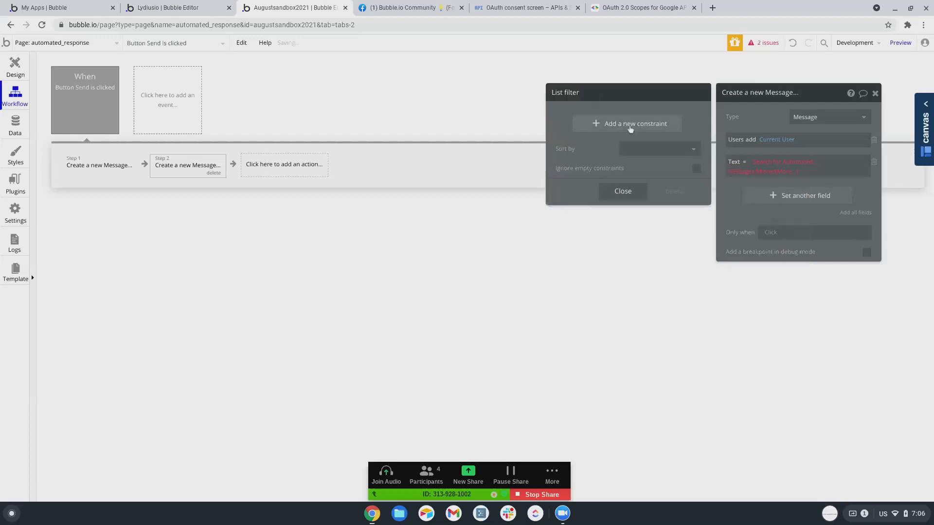
click(631, 125)
click(559, 120)
click(579, 129)
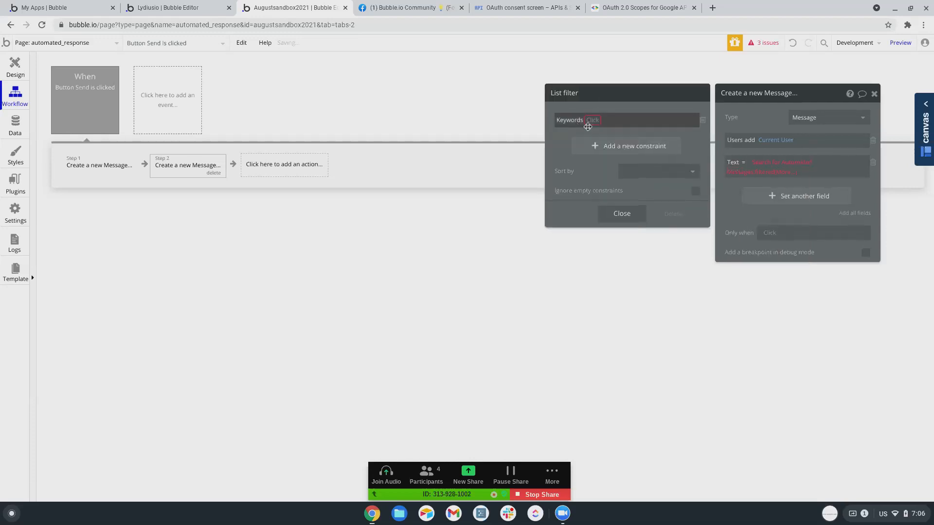
click(587, 125)
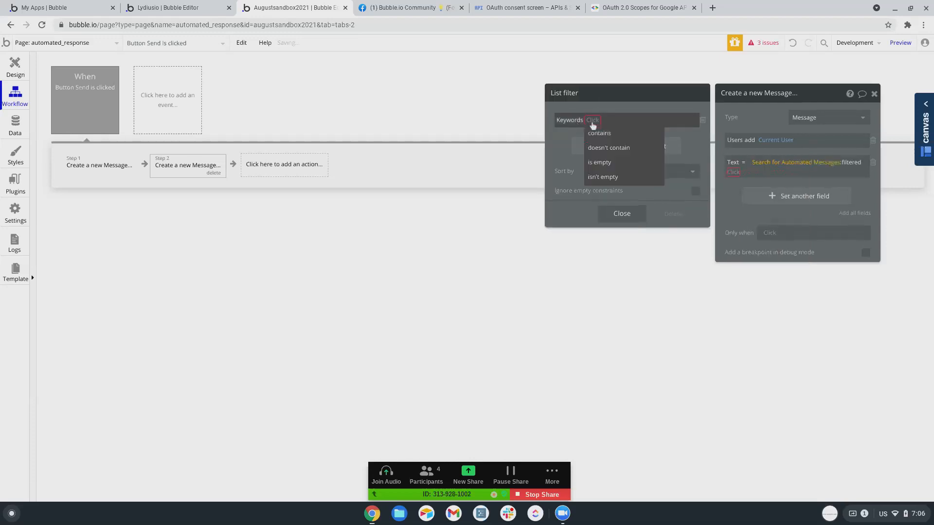
click(703, 122)
click(627, 128)
Add an Advanced filter constraint and begin building its dynamic-data condition.
click(560, 120)
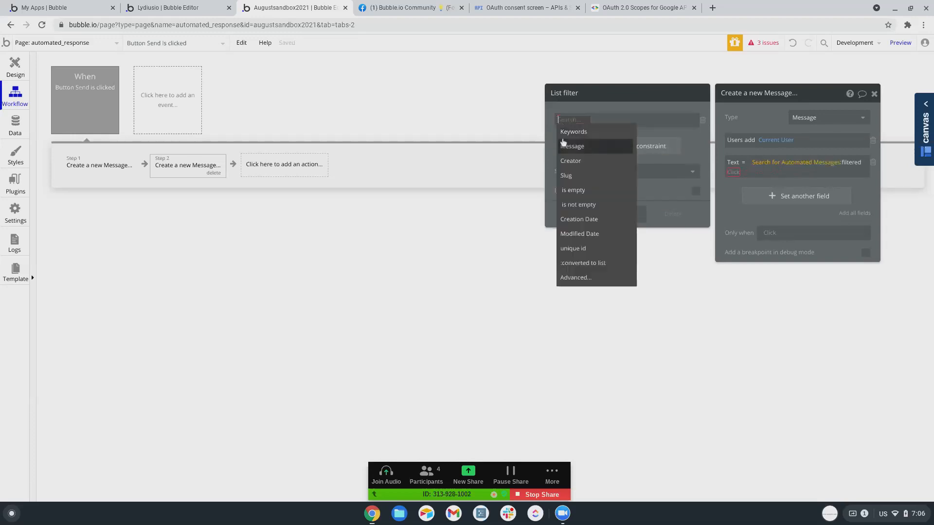
click(575, 277)
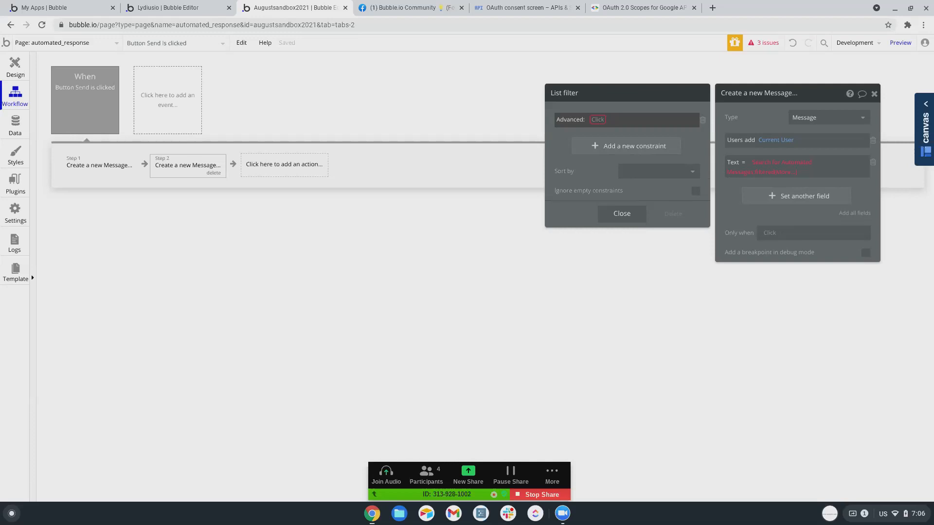
click(596, 120)
scroll(674, 216, down, 3)
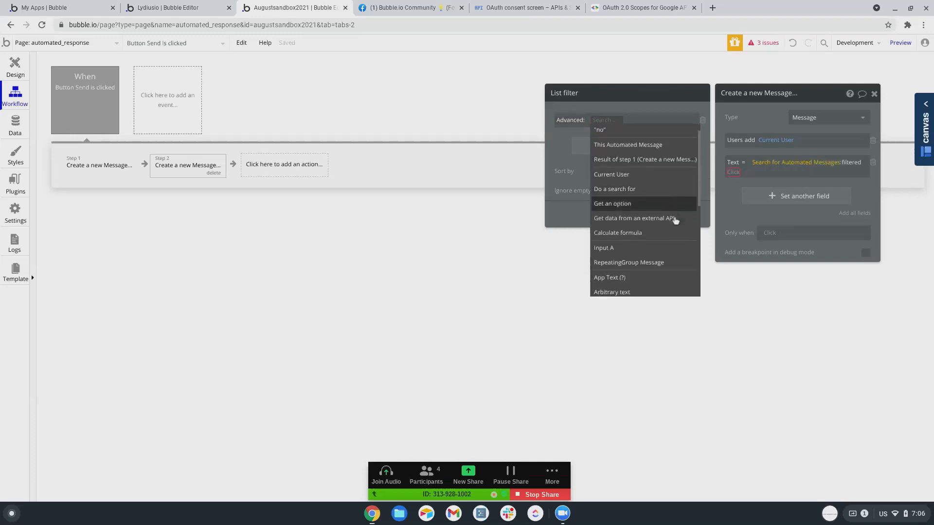
scroll(678, 210, down, 2)
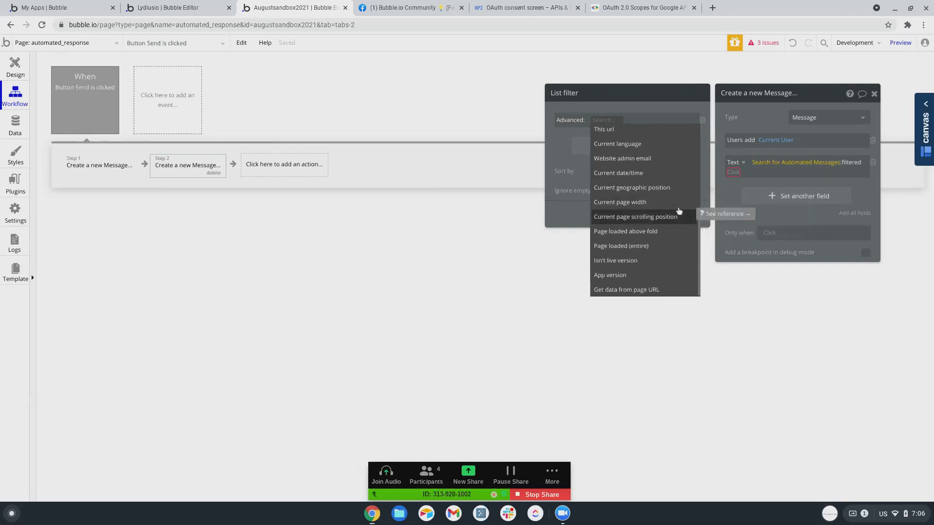
scroll(678, 210, up, 1)
scroll(678, 210, up, 1)
scroll(678, 210, up, 2)
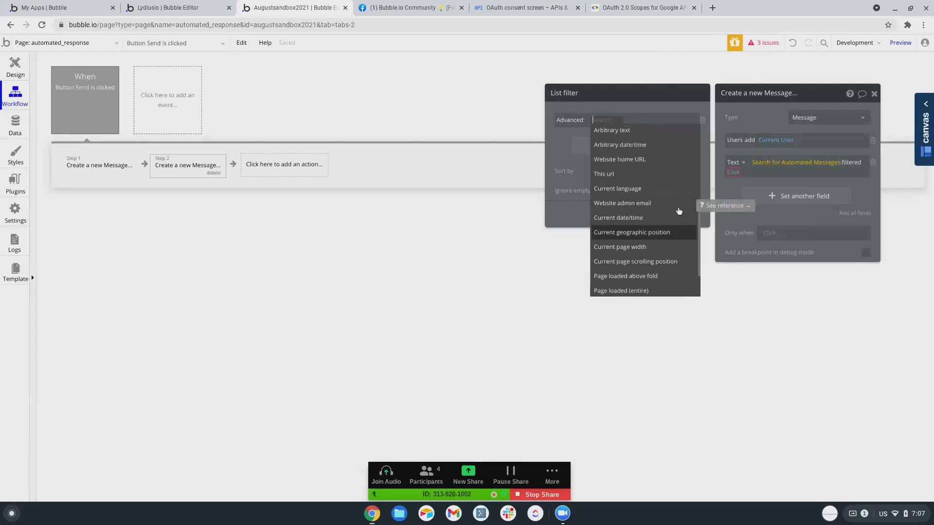
scroll(679, 211, up, 6)
scroll(679, 211, up, 6)
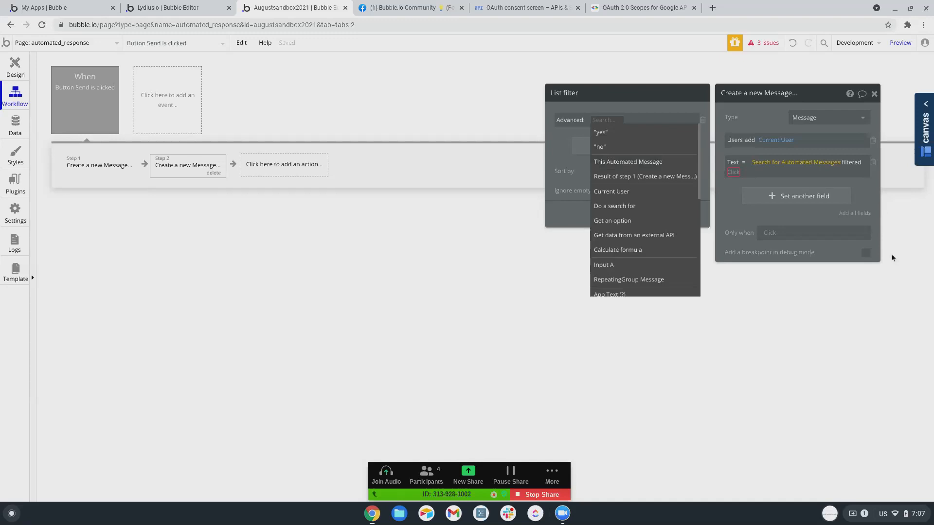
scroll(620, 206, down, 6)
scroll(620, 206, up, 6)
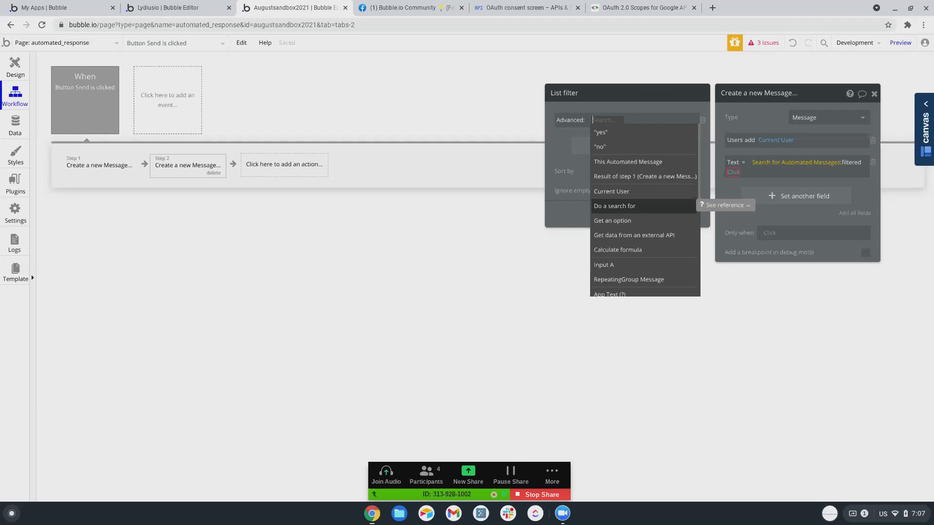
Switch to the automated_response page's design view.
click(12, 78)
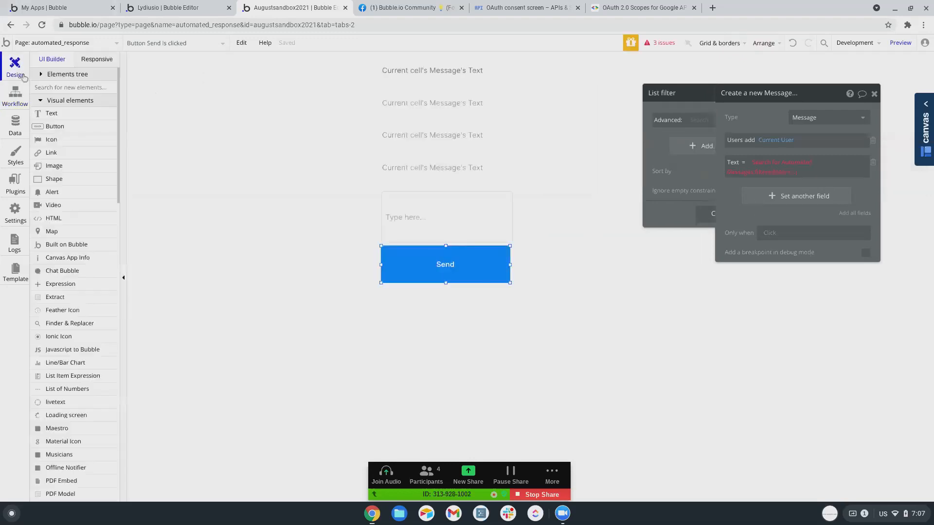
scroll(64, 364, down, 3)
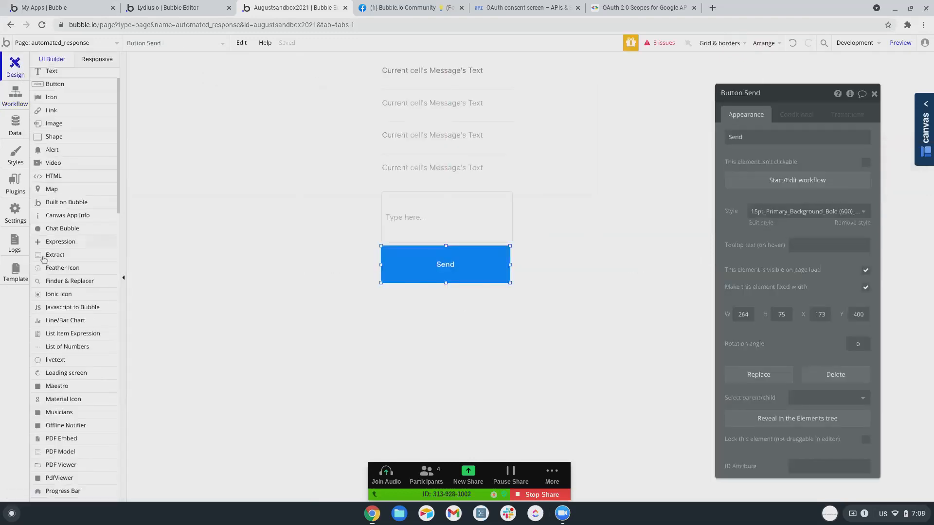
scroll(63, 365, down, 3)
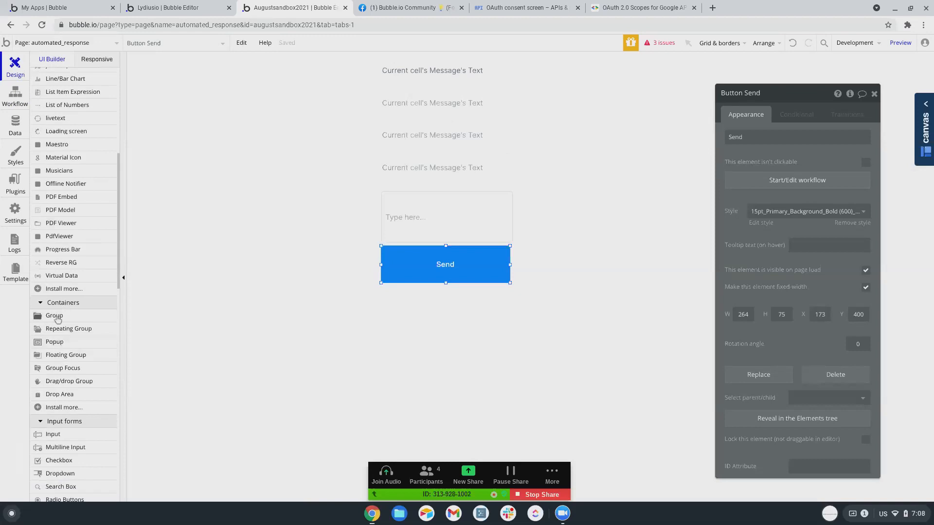
Draw a Group at the page's top-left, view its content types, then deselect it.
click(54, 315)
drag(304, 62, 336, 90)
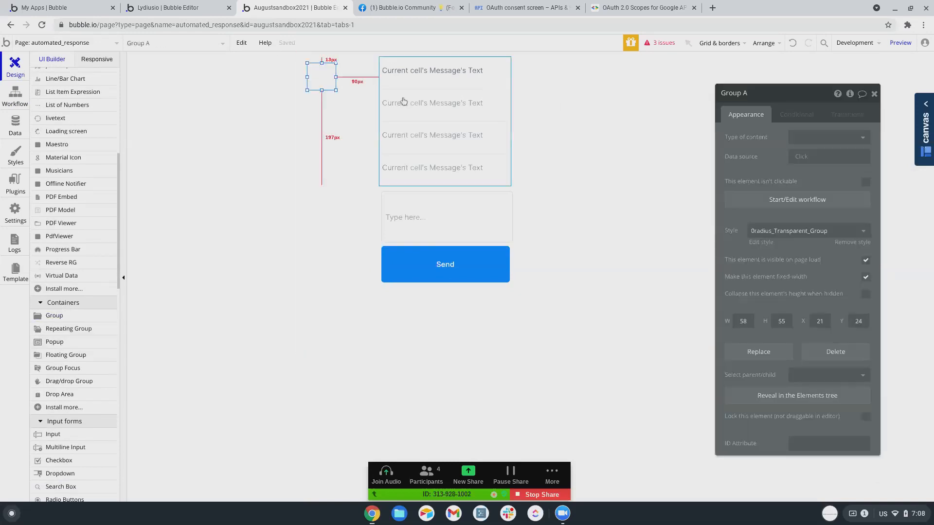
click(811, 139)
scroll(811, 185, down, 5)
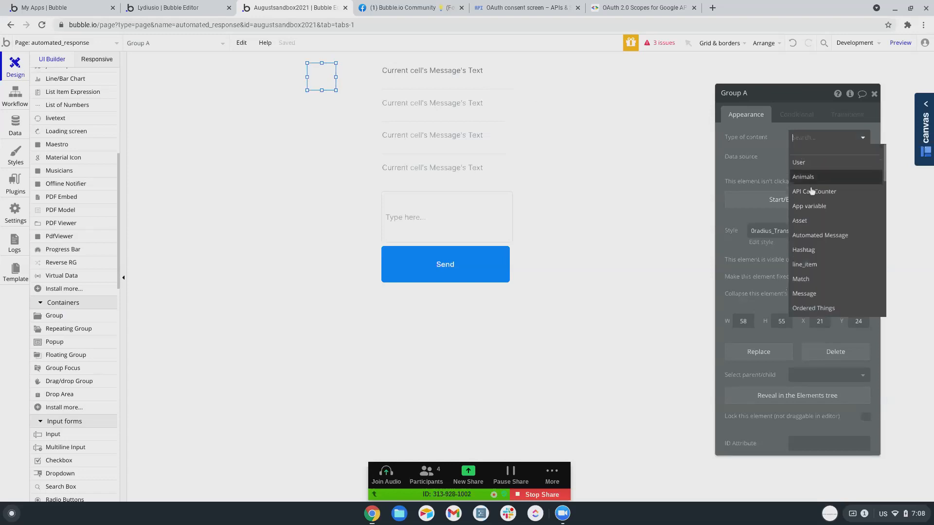
click(323, 74)
click(286, 99)
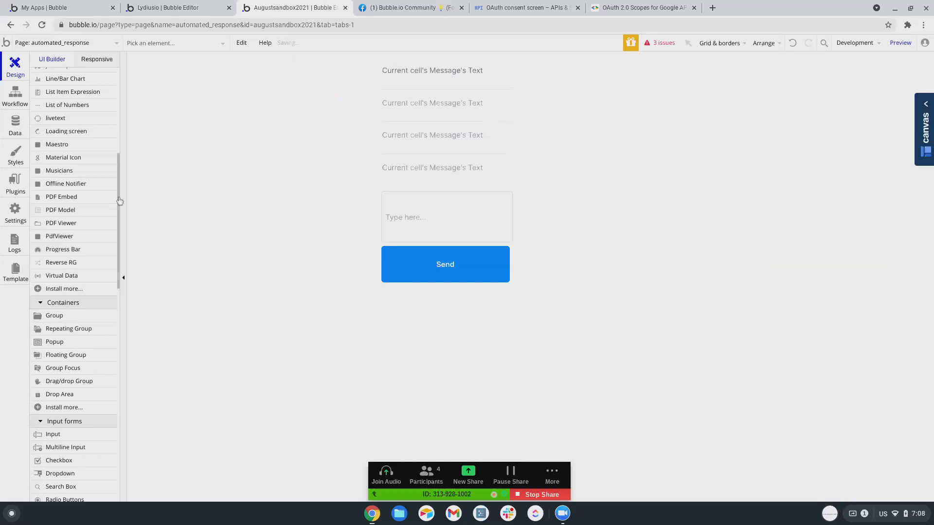
scroll(66, 302, down, 5)
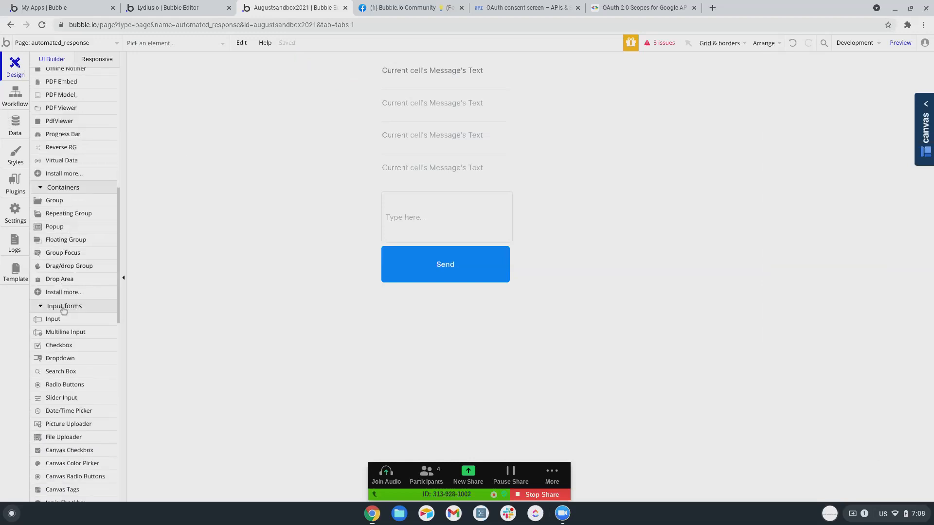
Draw a Repeating Group at the page's top-left with Type of content text.
scroll(73, 290, up, 3)
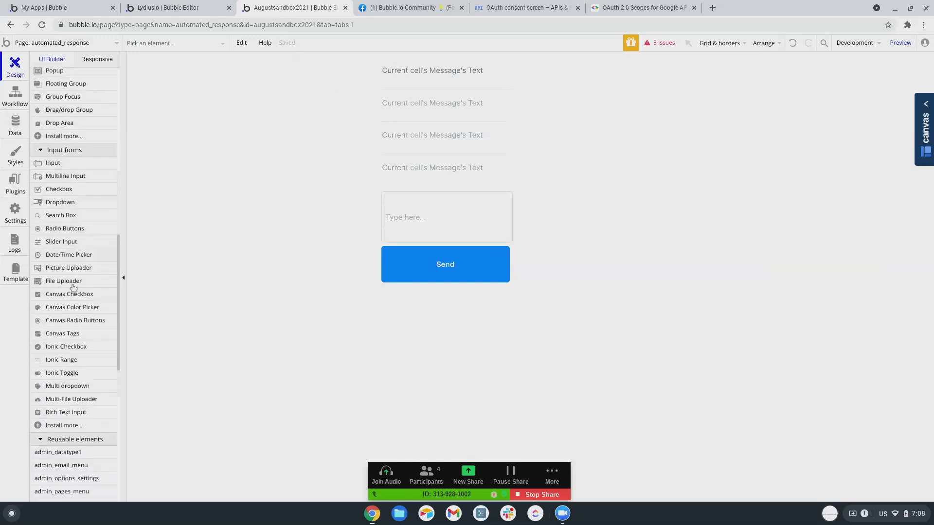
click(68, 190)
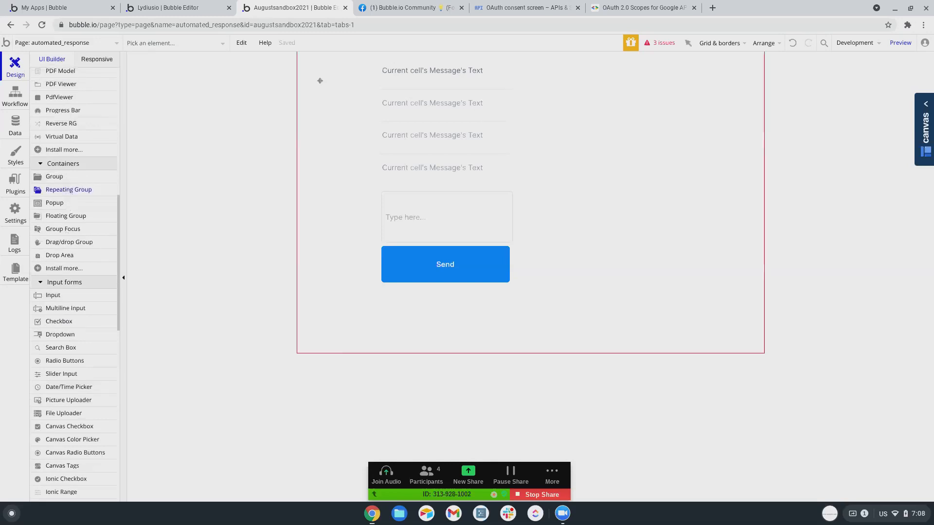
drag(315, 65, 340, 89)
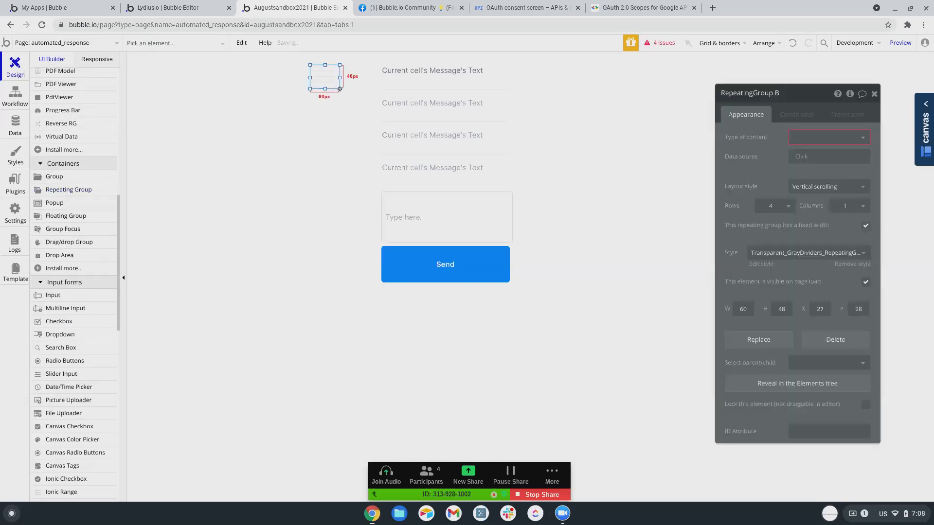
click(817, 138)
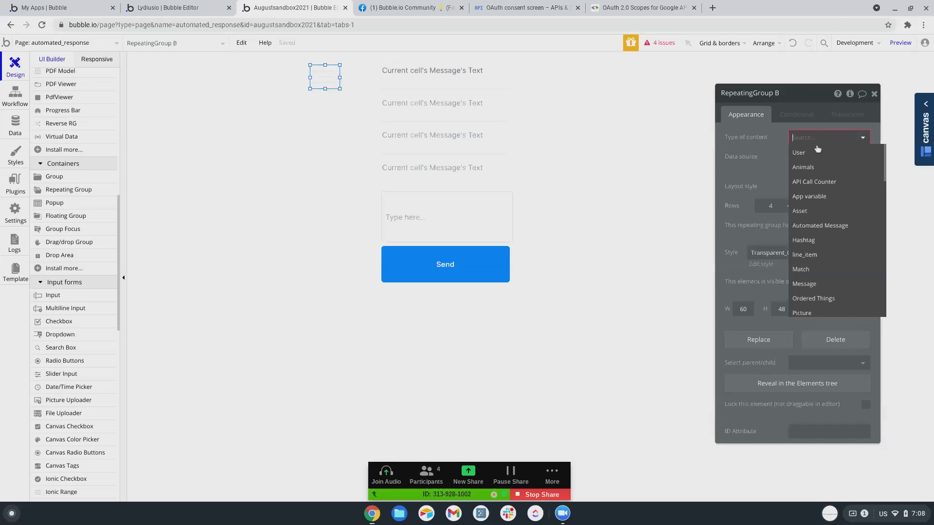
scroll(811, 188, down, 3)
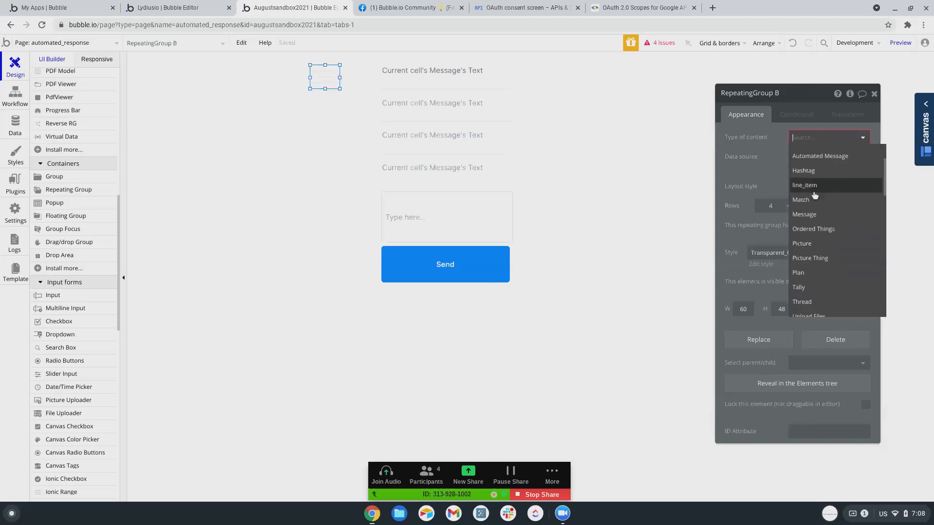
scroll(815, 194, down, 10)
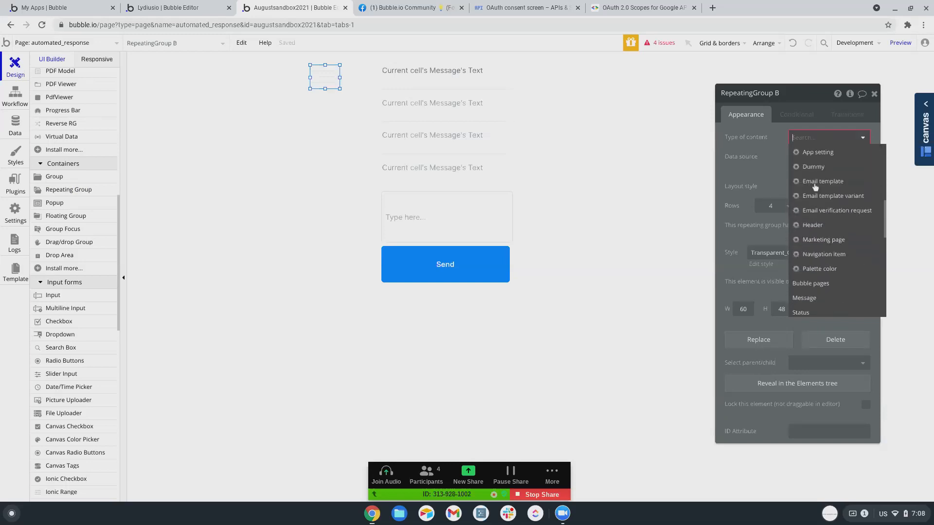
scroll(815, 187, down, 4)
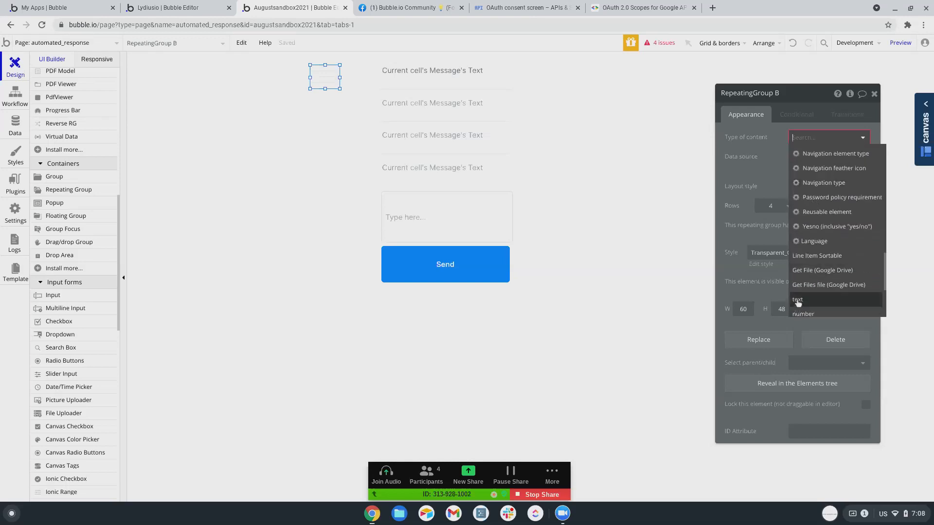
click(798, 312)
Set its data source to Input A's value:extract with Regex.
click(805, 165)
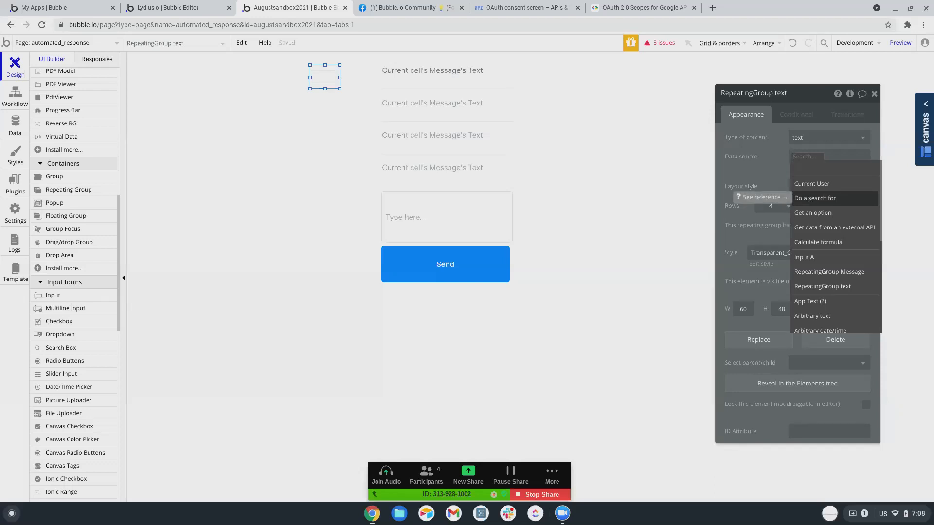
click(823, 261)
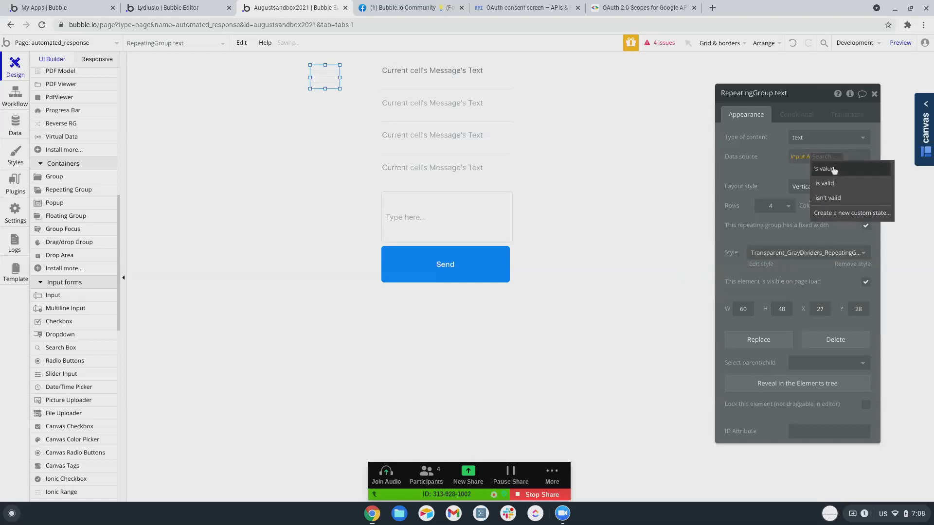
click(834, 169)
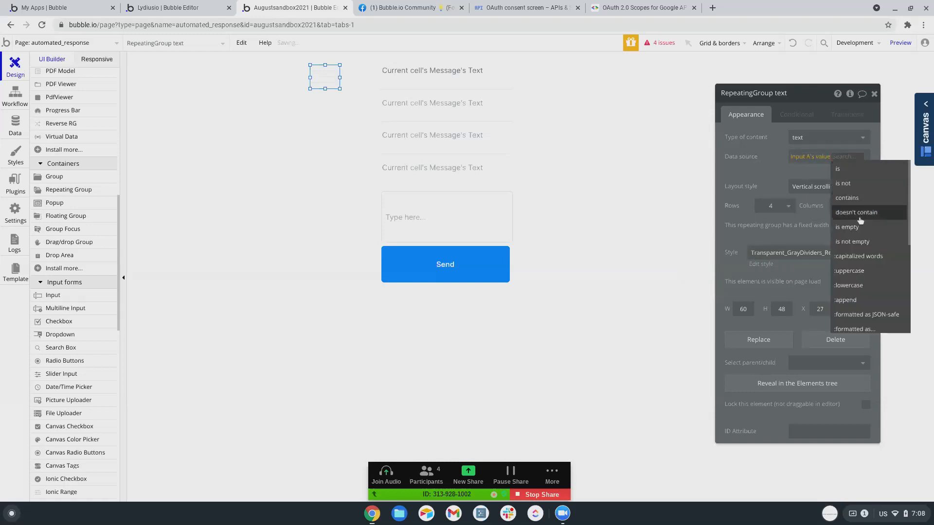
scroll(859, 241, down, 4)
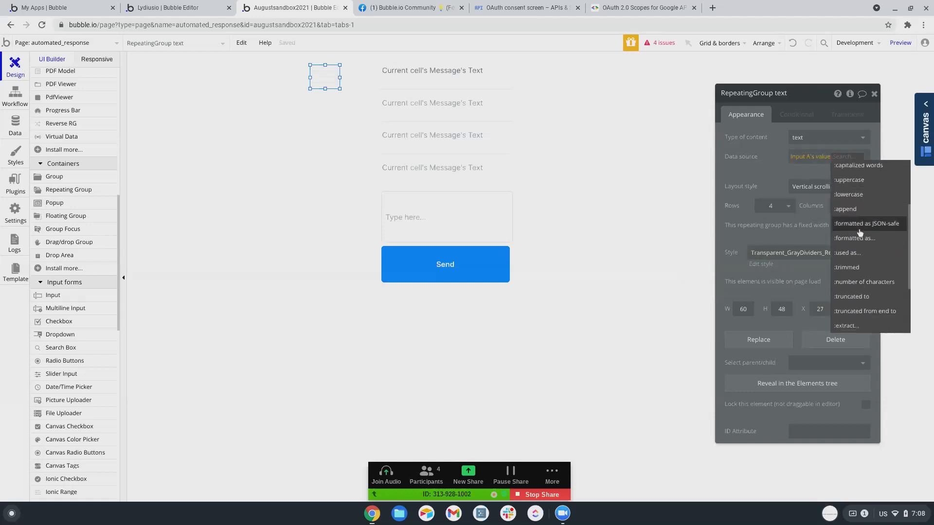
scroll(859, 233, down, 3)
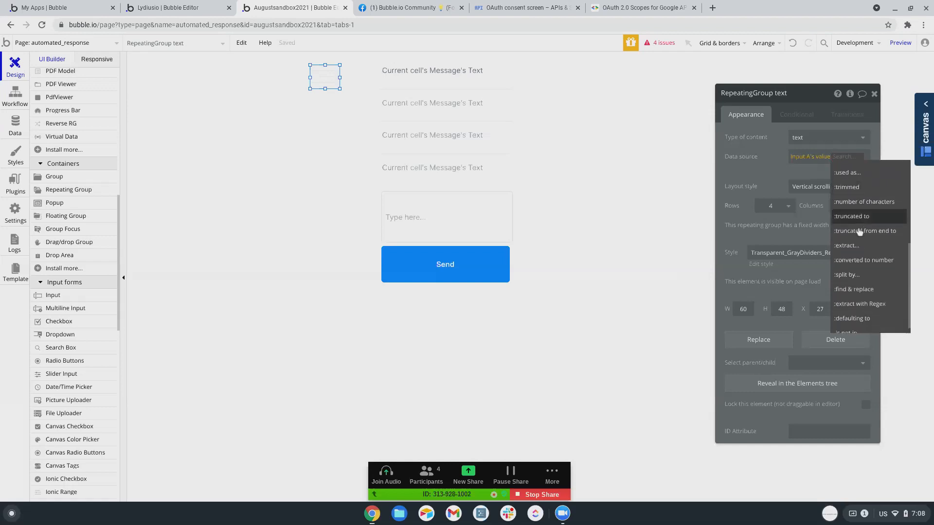
click(856, 295)
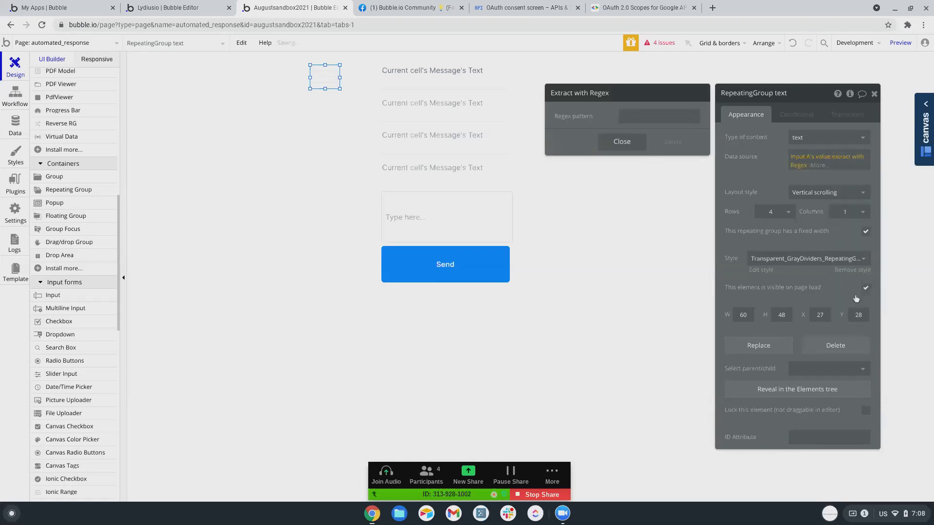
Leave the Regex pattern empty and return to the Button Send is clicked workflow.
click(632, 115)
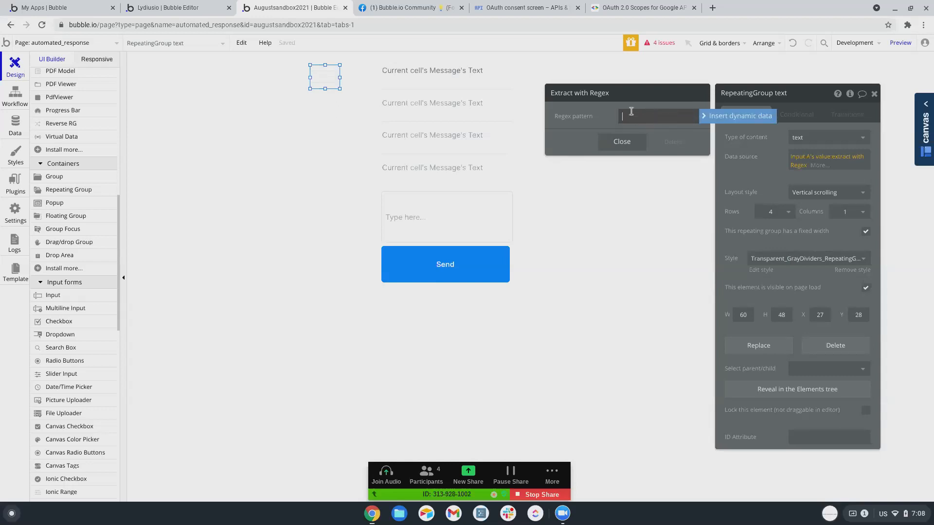
click(630, 151)
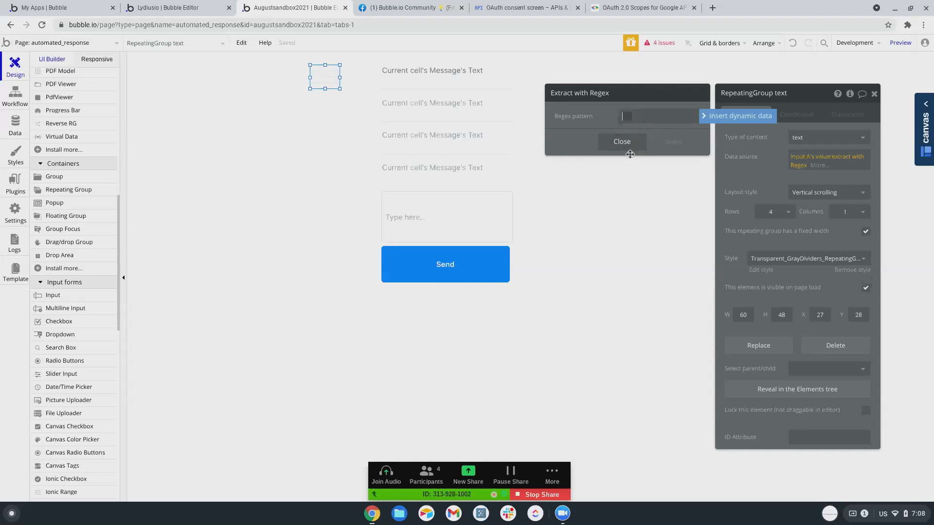
click(623, 119)
click(15, 95)
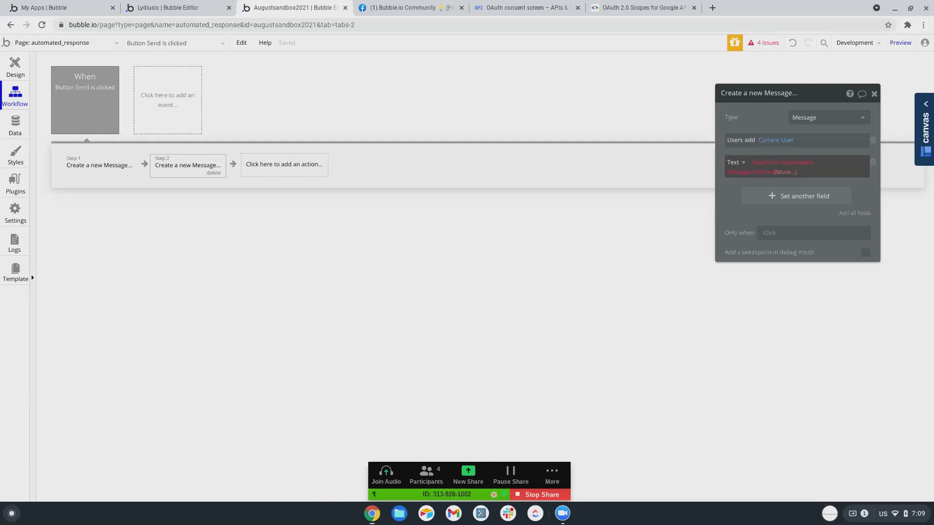
Search Google for 'regex guru' in a new tab and open the Regex Guru site.
click(711, 8)
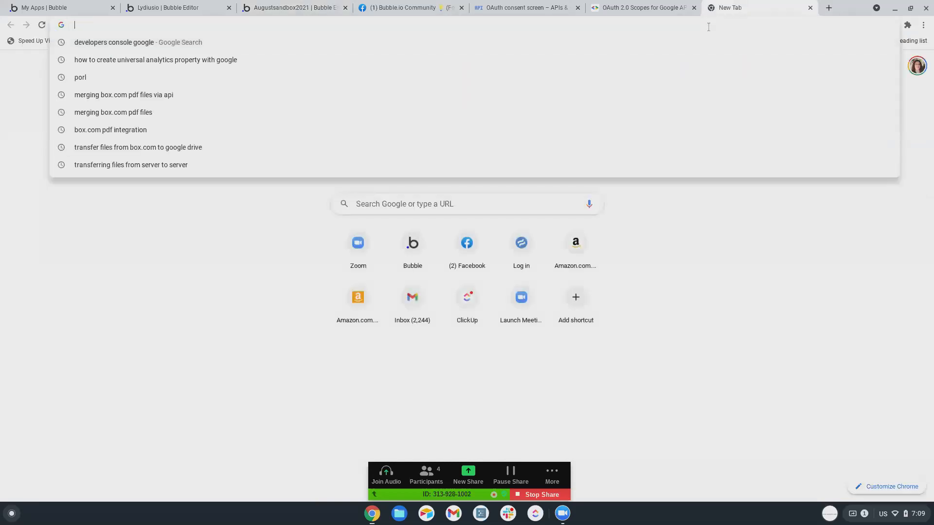
text(regex guru)
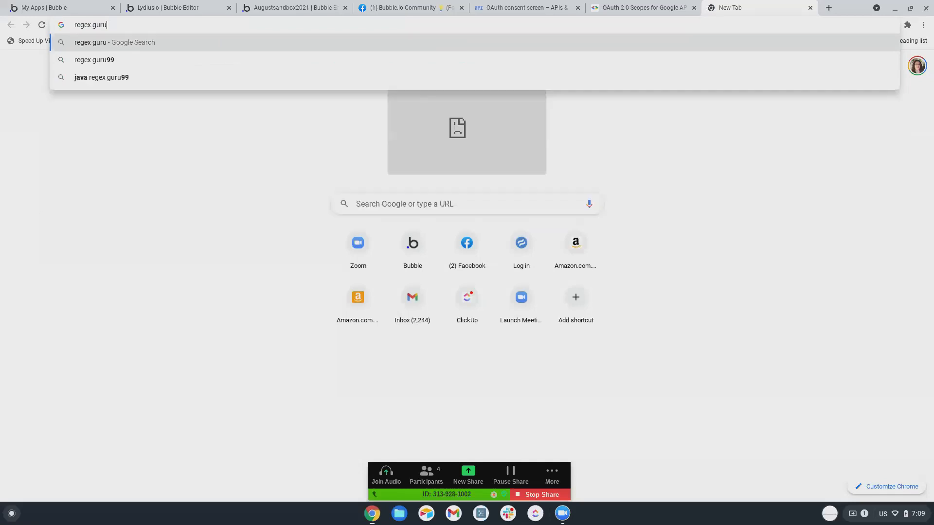
key(Return)
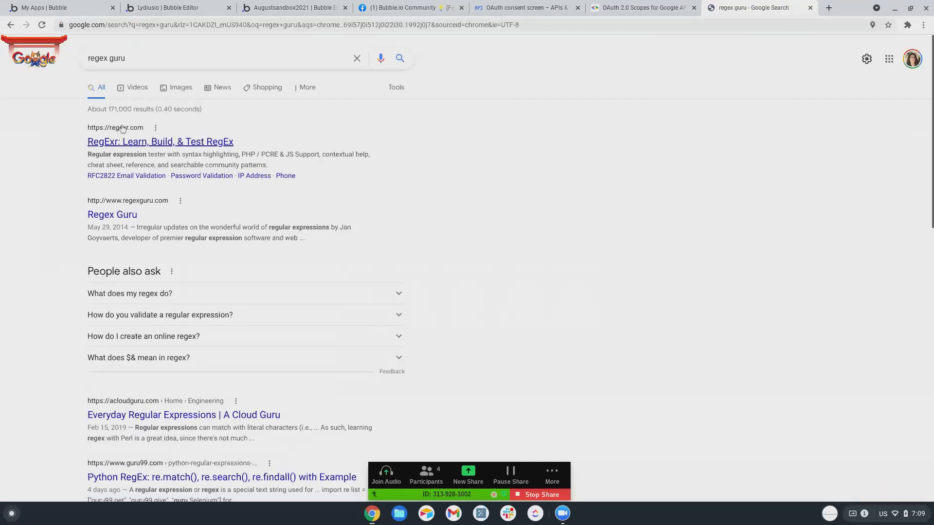
scroll(123, 129, down, 1)
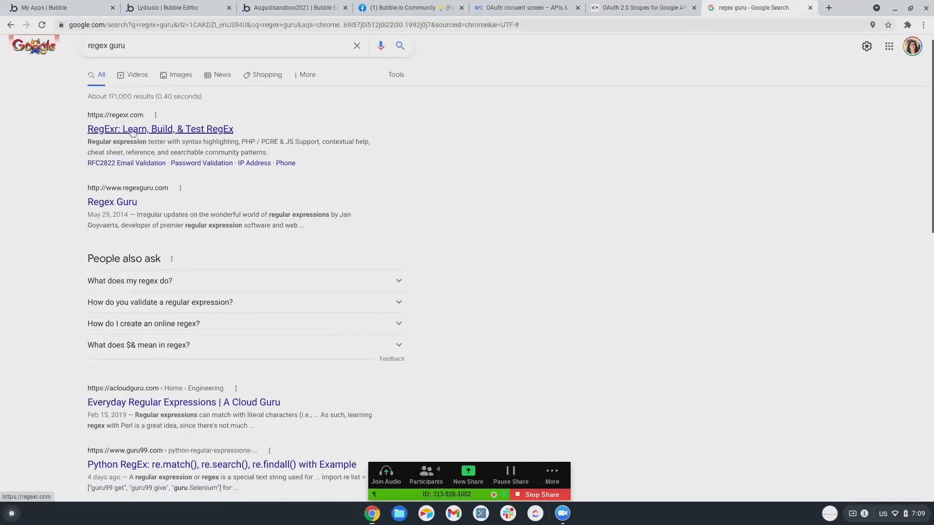
click(120, 208)
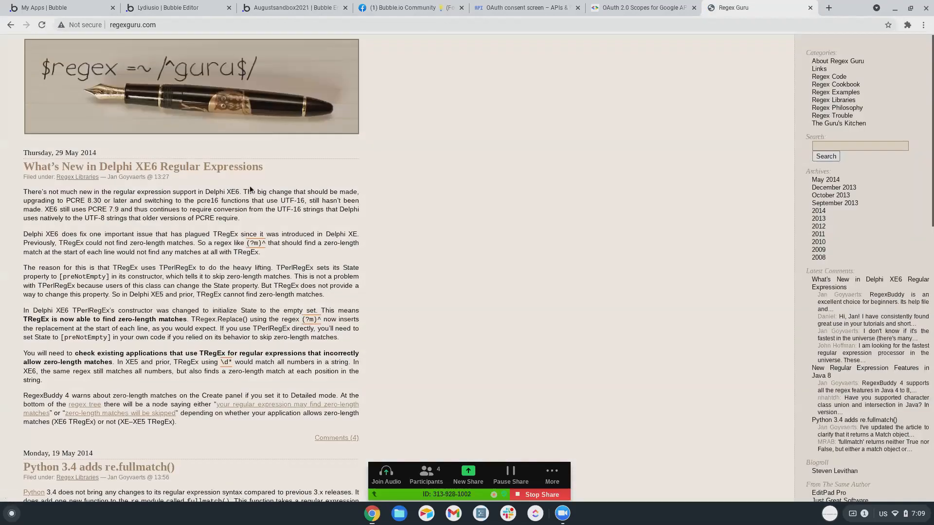
scroll(470, 153, down, 4)
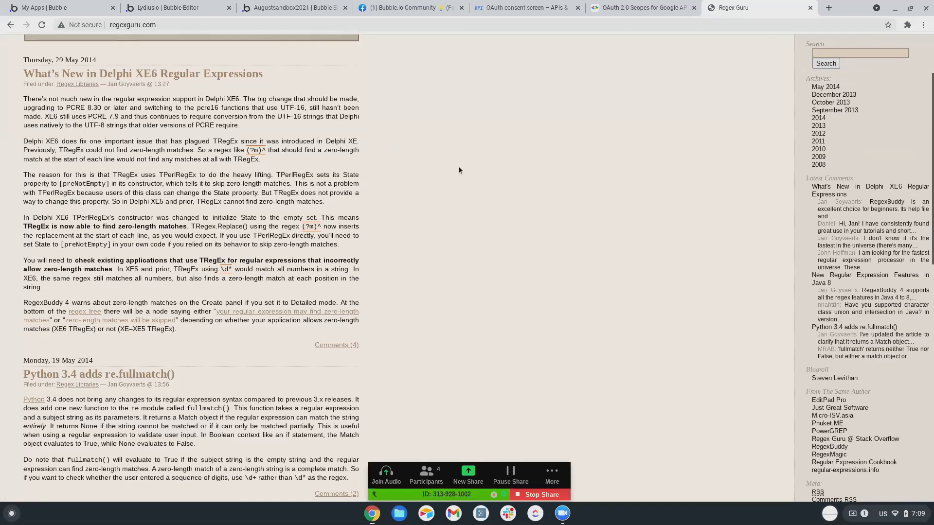
scroll(468, 152, up, 4)
Search for 'how do i find individual words with regex' and browse the results.
key(ctrl+l)
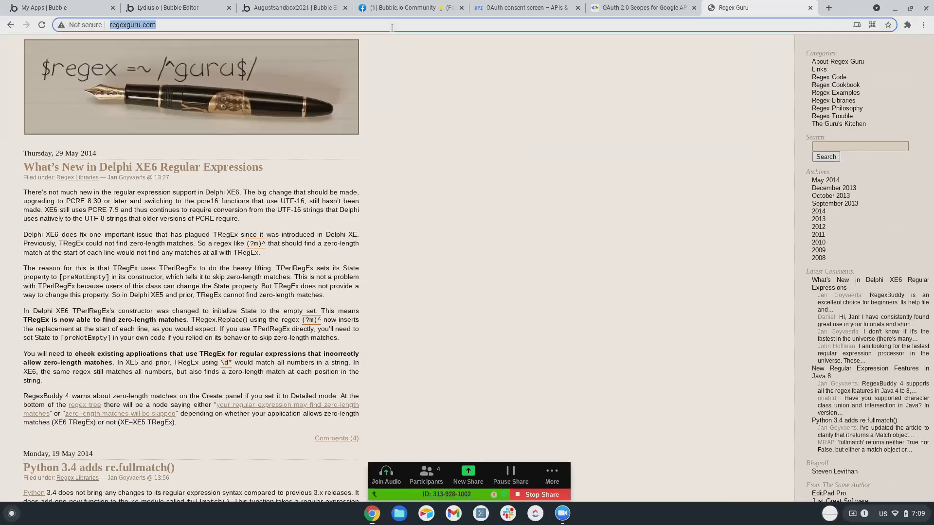
text(how do i find )
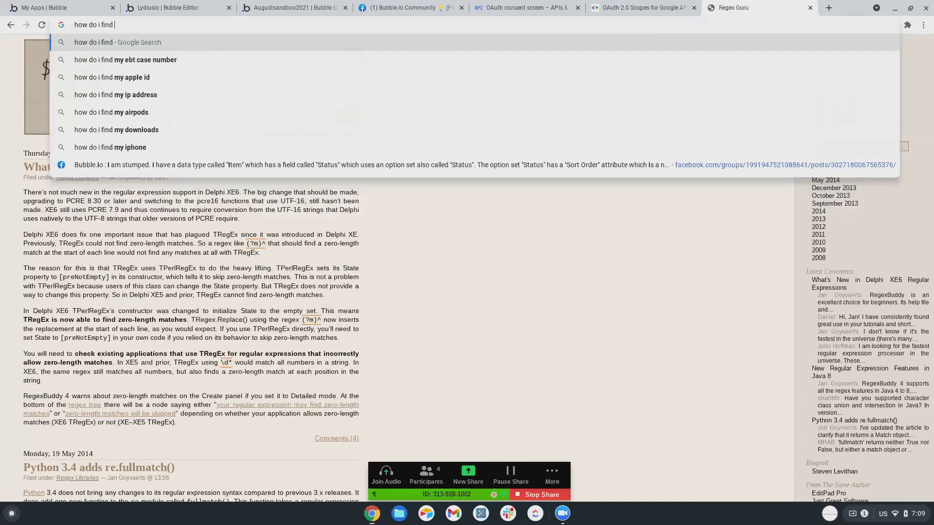
text(individual words)
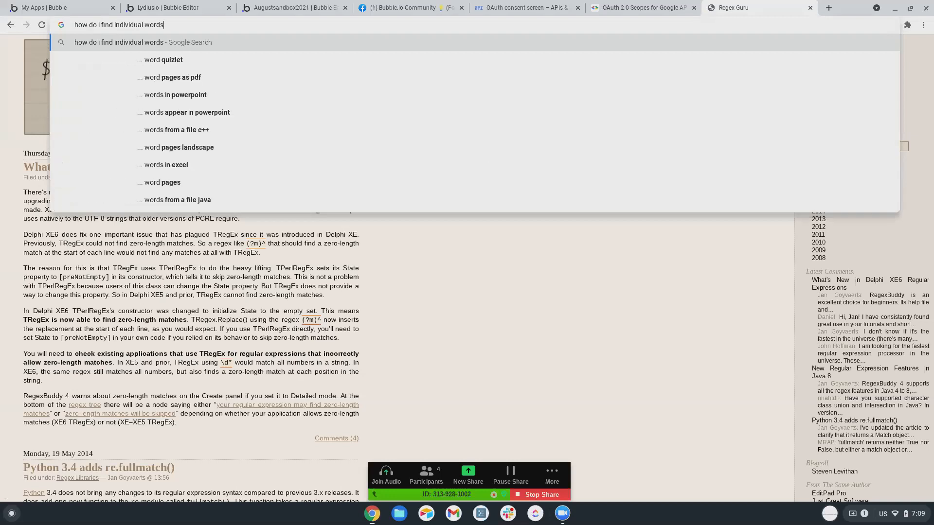
text( with regex)
key(Return)
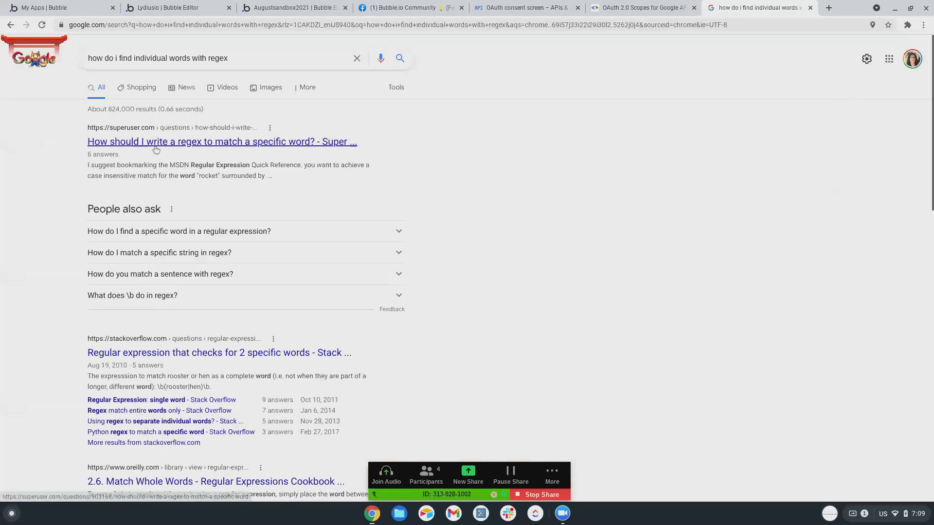
scroll(135, 229, down, 2)
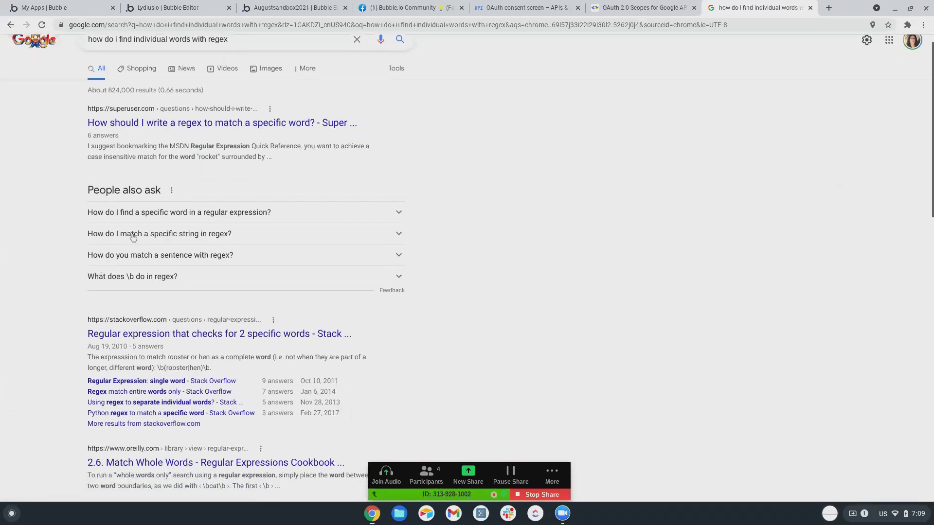
scroll(134, 248, down, 1)
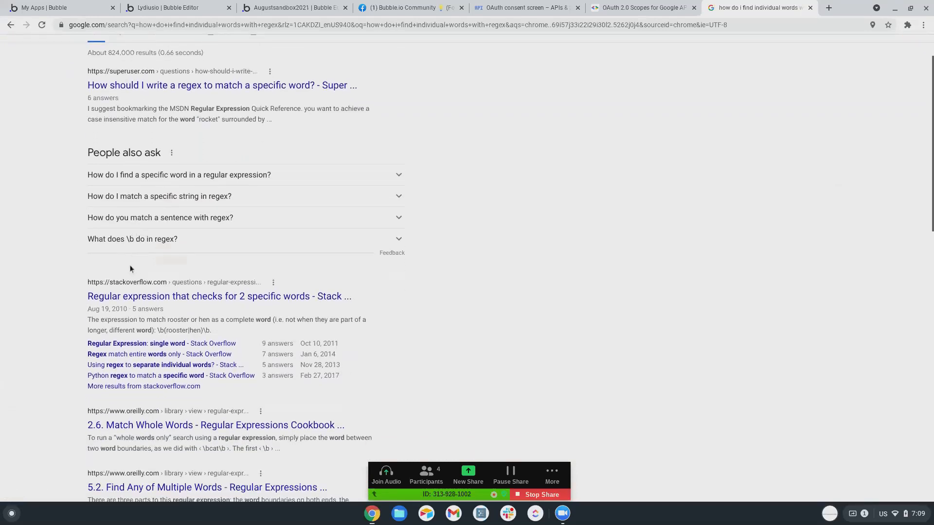
scroll(132, 267, down, 10)
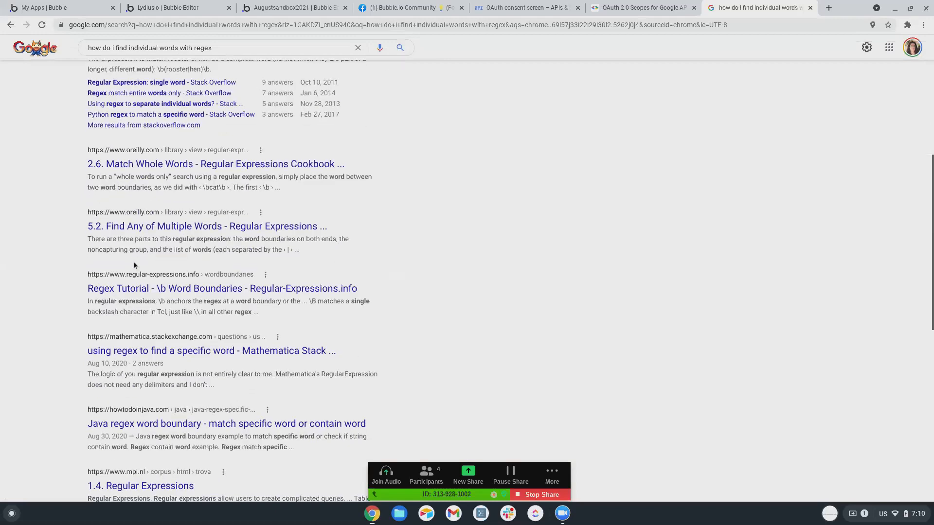
scroll(136, 258, down, 4)
scroll(137, 254, down, 5)
scroll(137, 252, down, 6)
scroll(137, 252, down, 2)
scroll(137, 253, up, 10)
scroll(137, 254, up, 9)
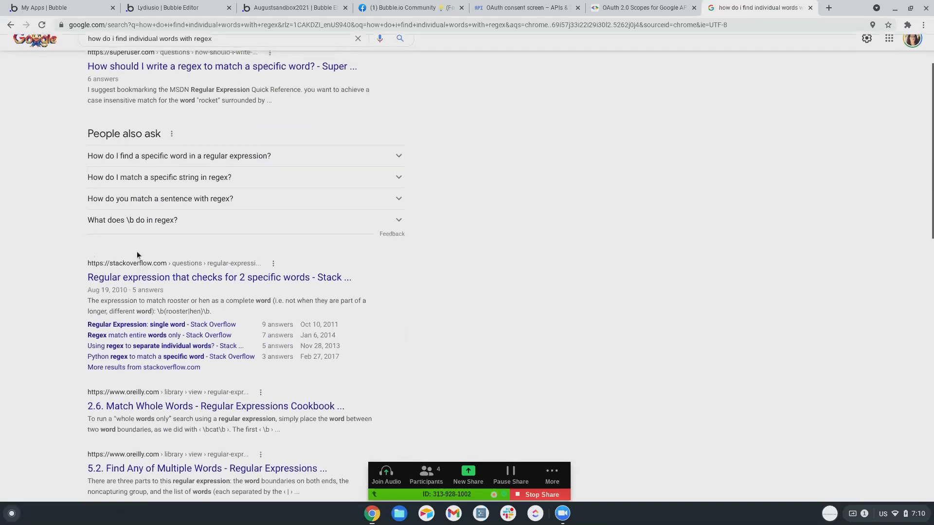
scroll(137, 254, down, 5)
Open the cookbook's '2.6. Match Whole Words' section and read its word boundaries discussion.
click(208, 193)
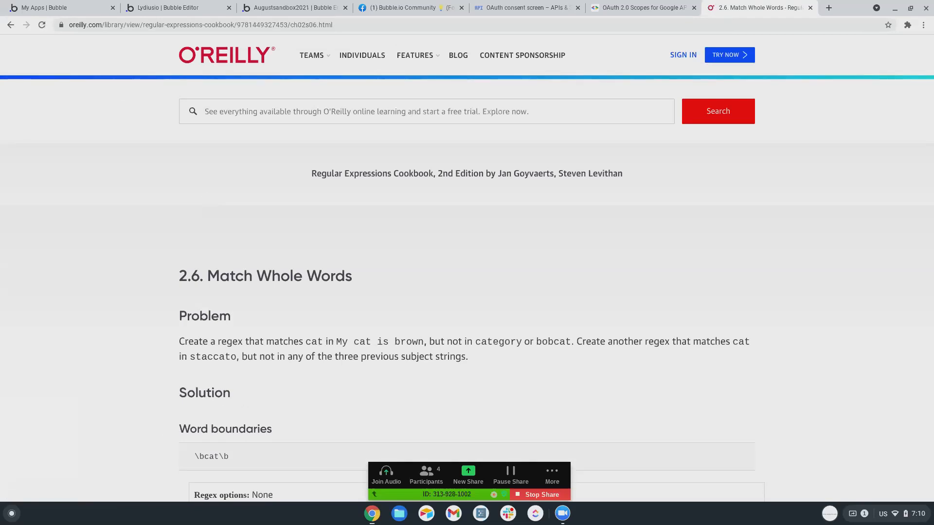
scroll(320, 294, down, 2)
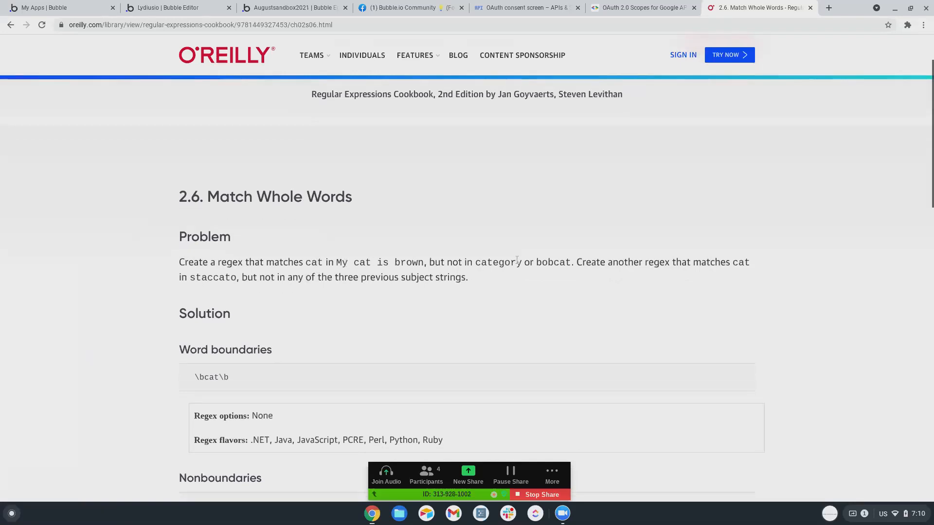
scroll(491, 233, down, 1)
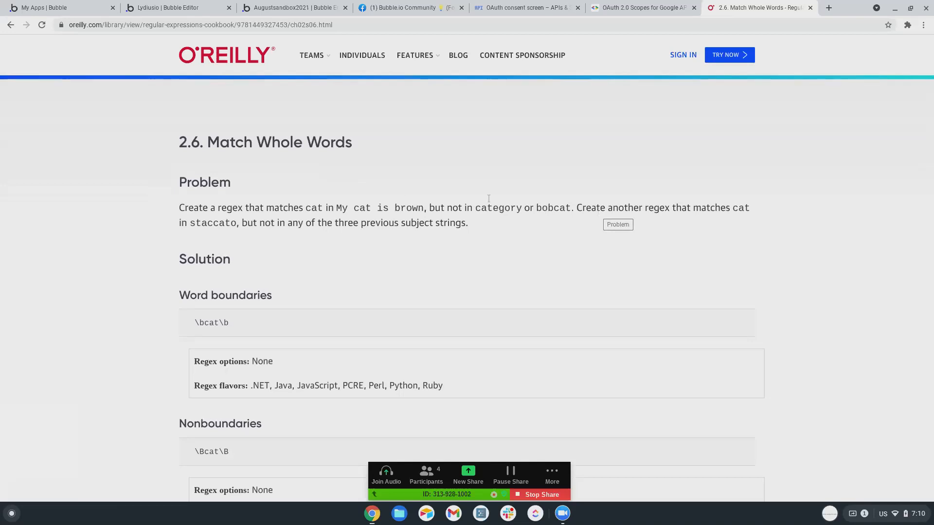
scroll(289, 170, up, 1)
scroll(290, 174, down, 12)
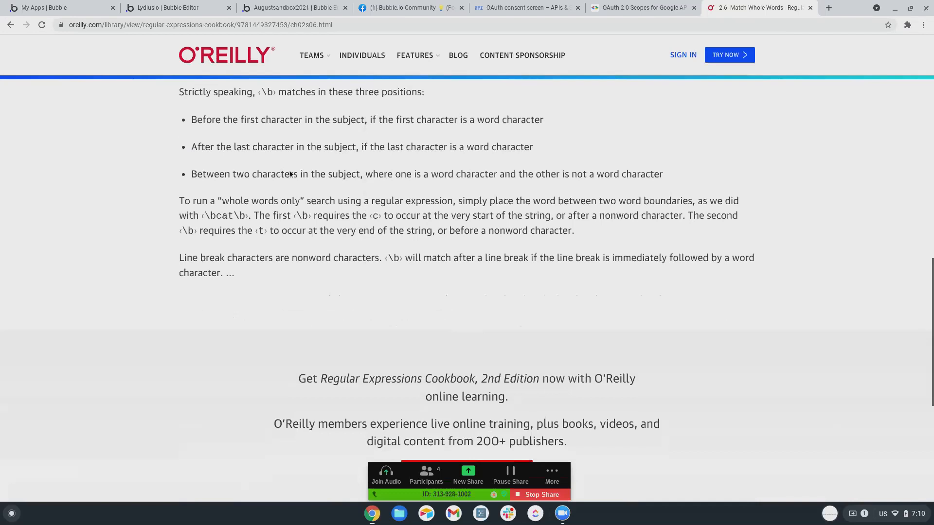
scroll(290, 174, up, 15)
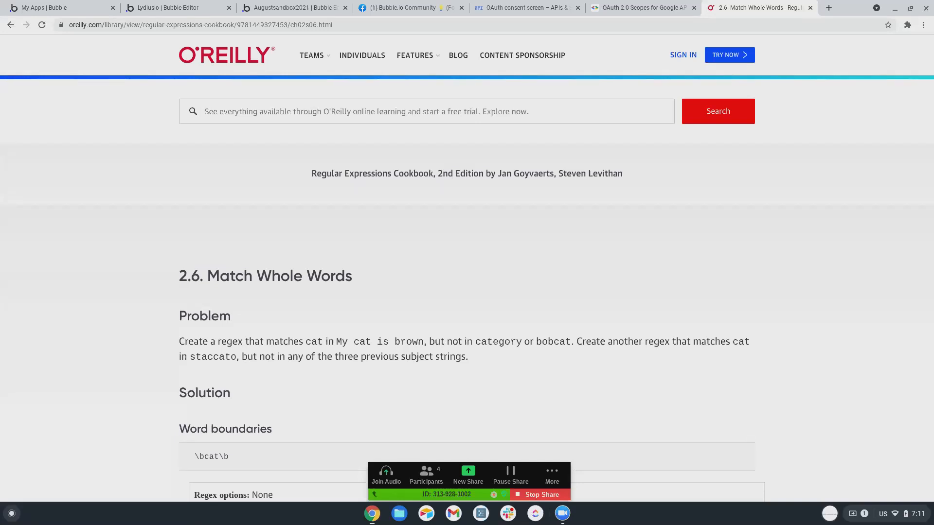
scroll(288, 166, down, 4)
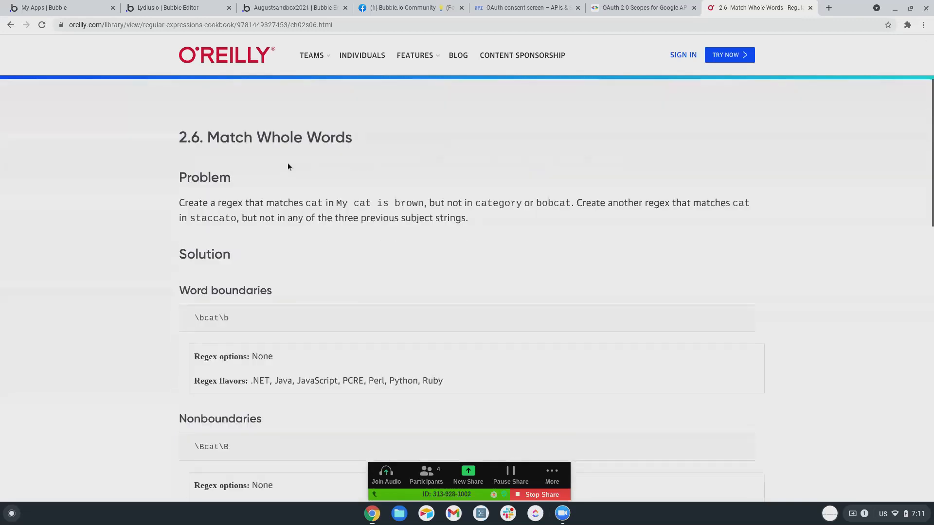
scroll(287, 164, down, 1)
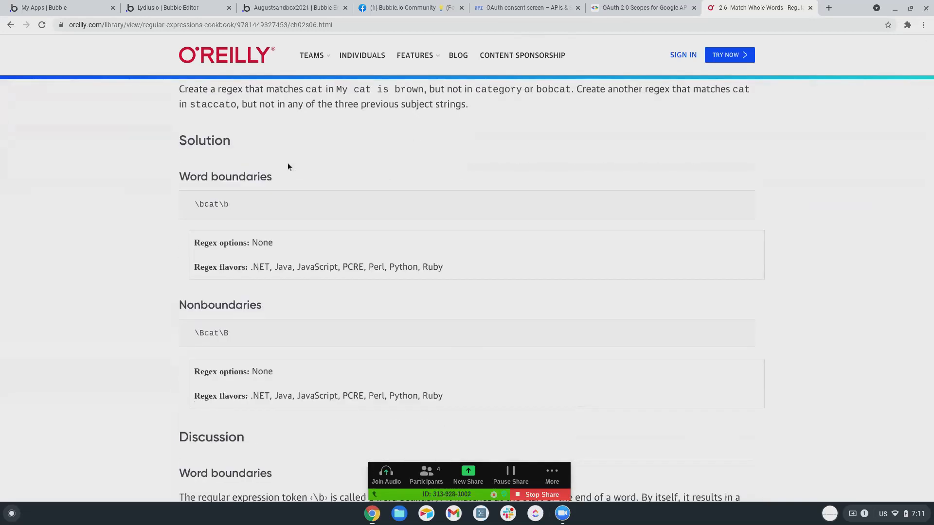
scroll(288, 165, down, 2)
scroll(287, 164, down, 5)
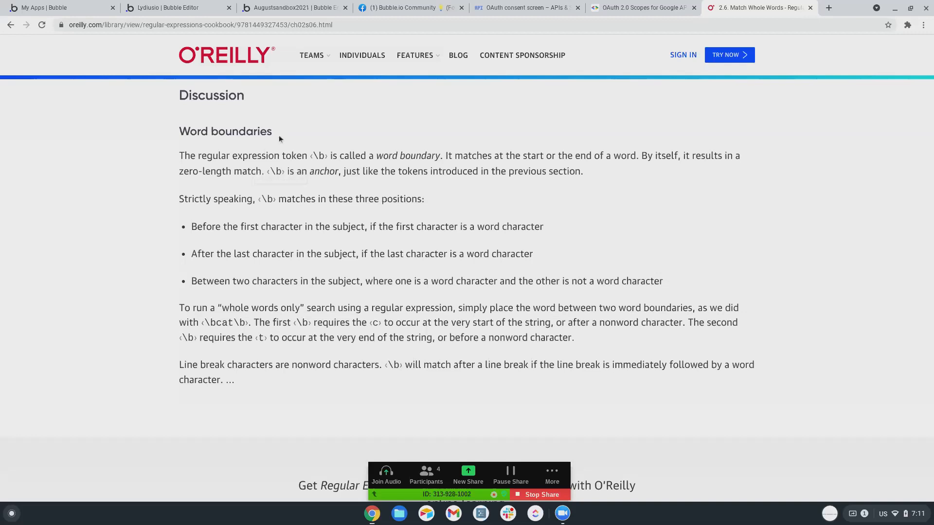
Return to the Augustsandbox2021 editor, check the repeating group in Design, then reopen the Send workflow.
mouse_move(314, 61)
click(197, 10)
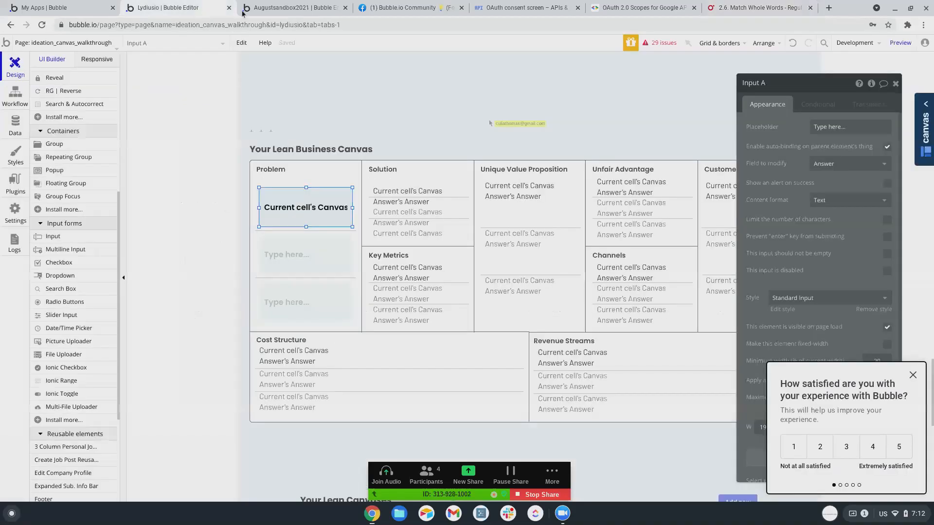
click(315, 8)
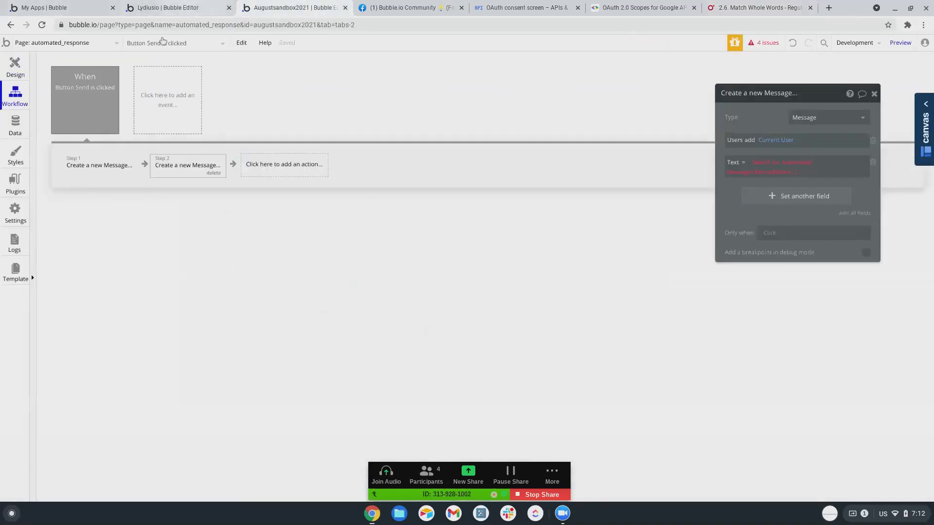
click(20, 71)
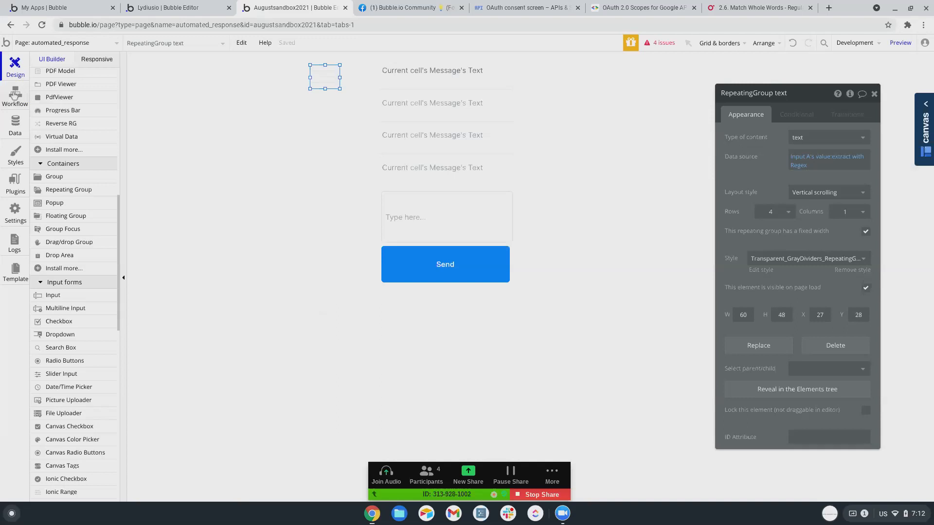
click(15, 95)
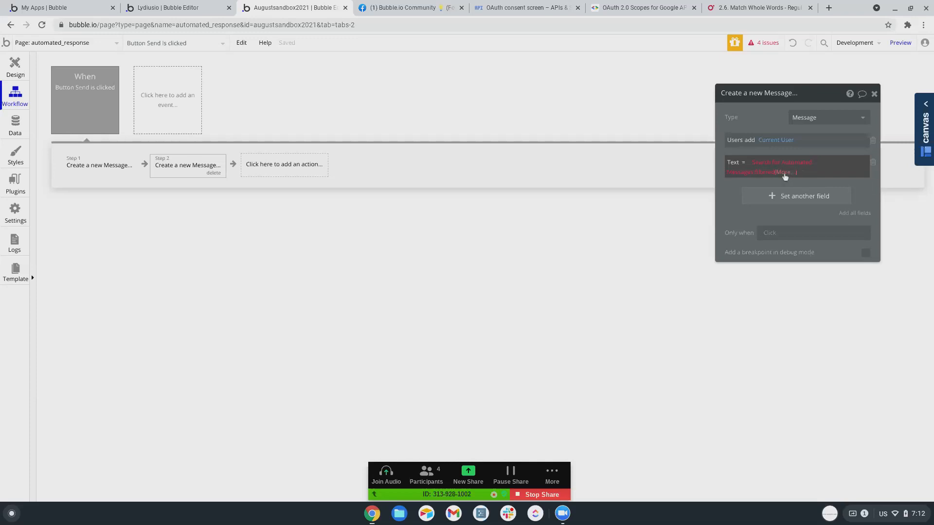
Set the second Create a new Message Text to the filtered Automated Messages' first item's Message, then return to Design.
click(793, 175)
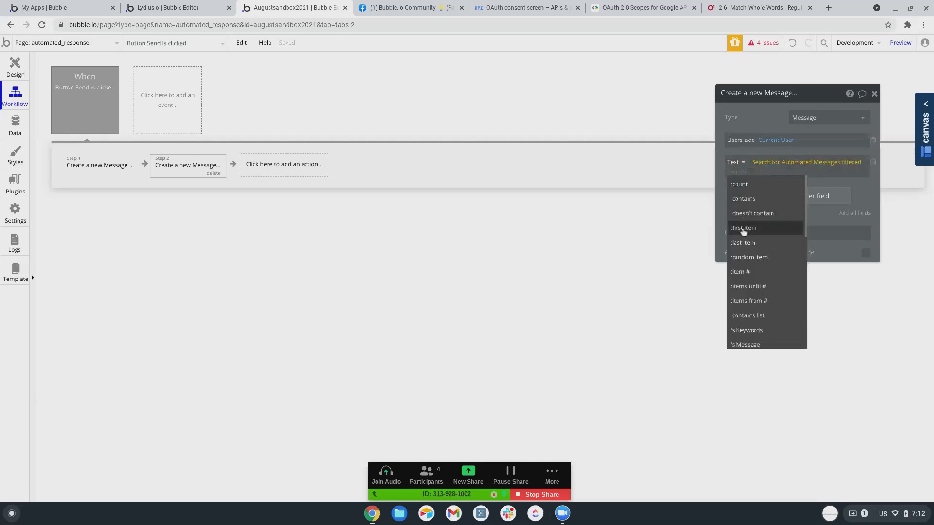
click(743, 228)
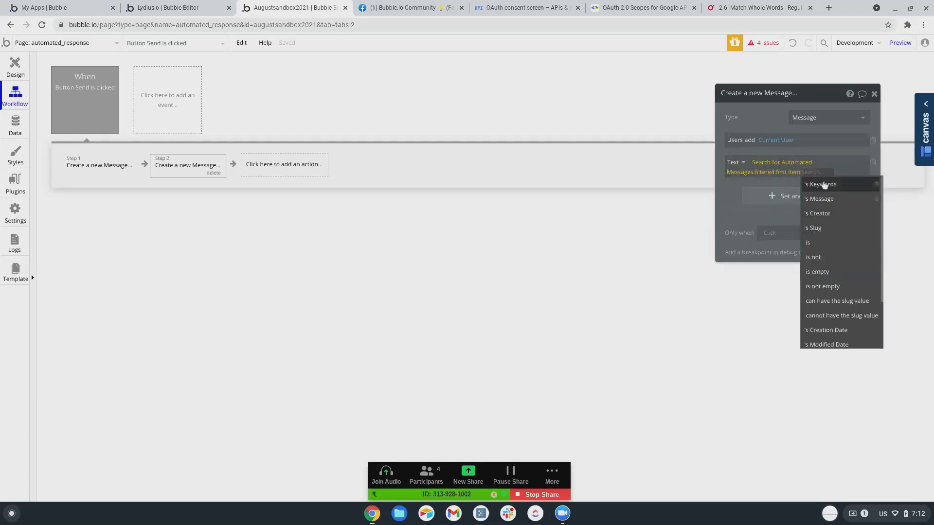
click(821, 199)
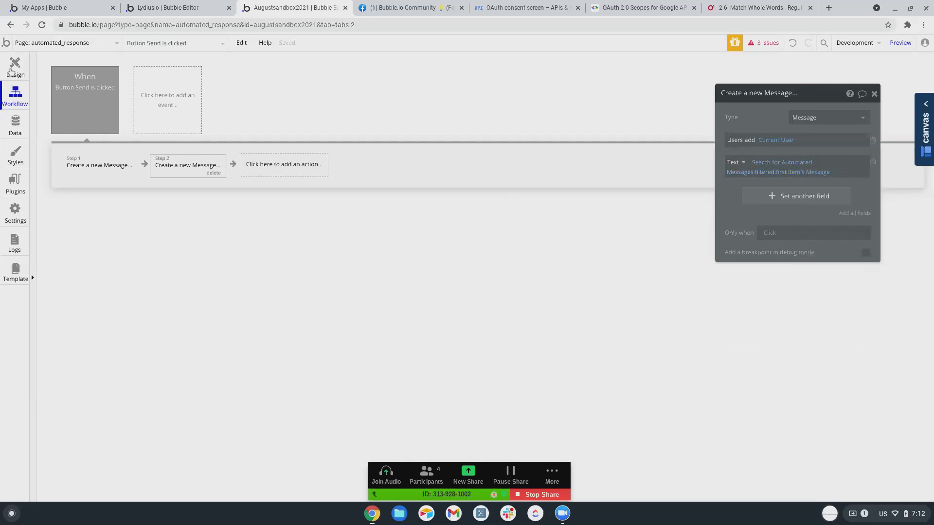
click(14, 70)
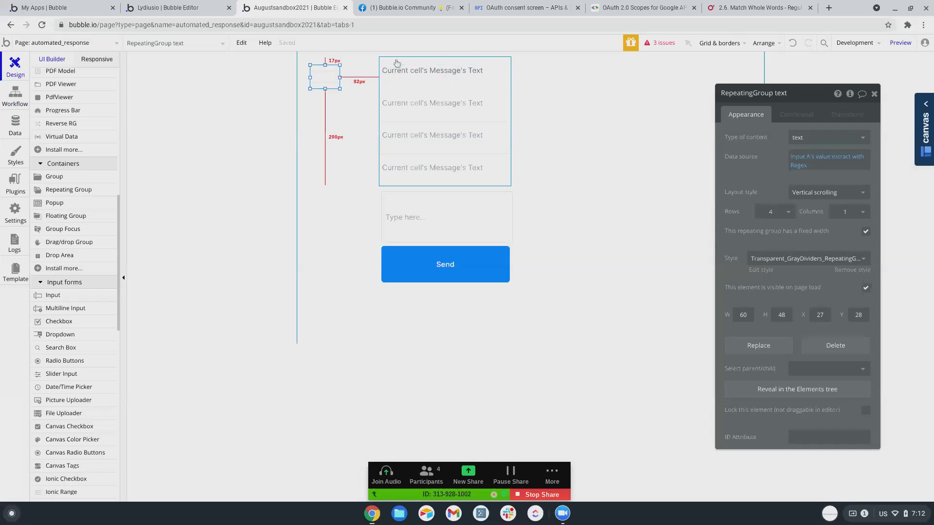